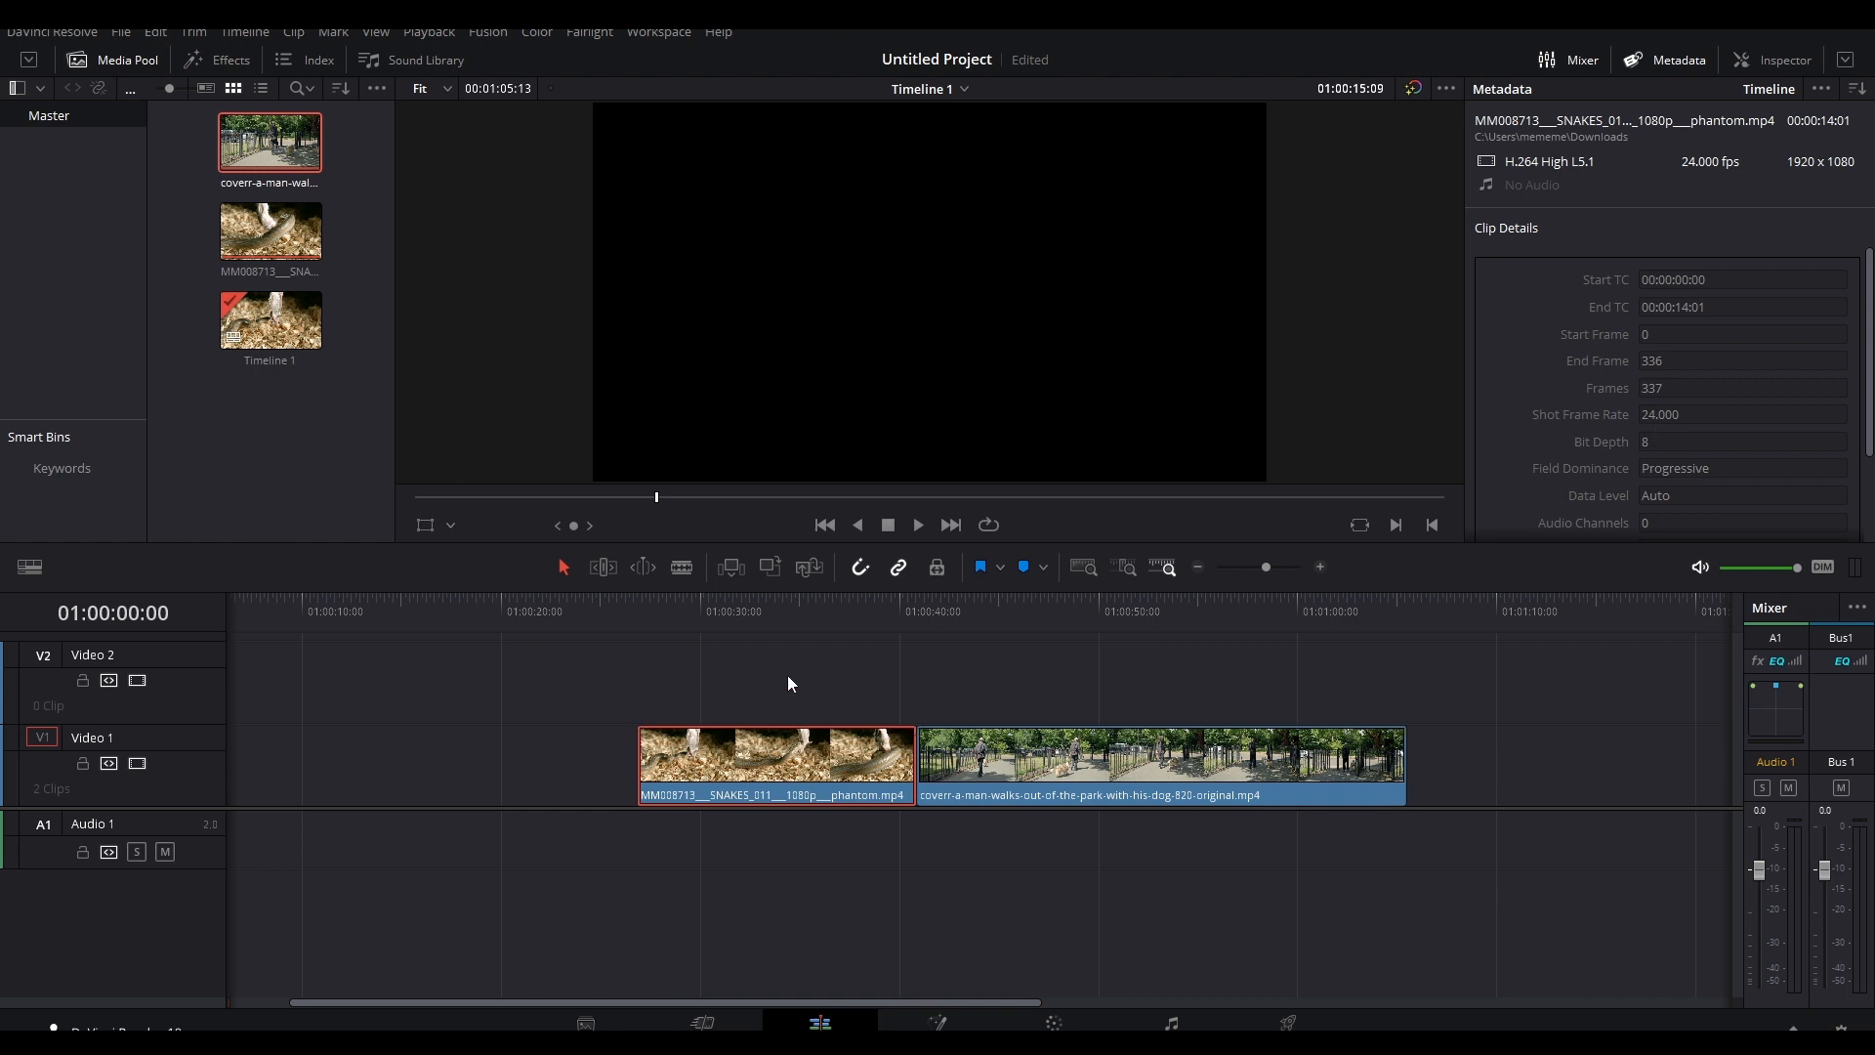
Preview the snake clip on Video 1 by scrubbing through it, leaving the playhead at 01:00:32:07
{"action": "left_click", "coordinate": [766, 656]}
{"action": "left_click_drag", "start_coordinate": [754, 619], "coordinate": [814, 619]}
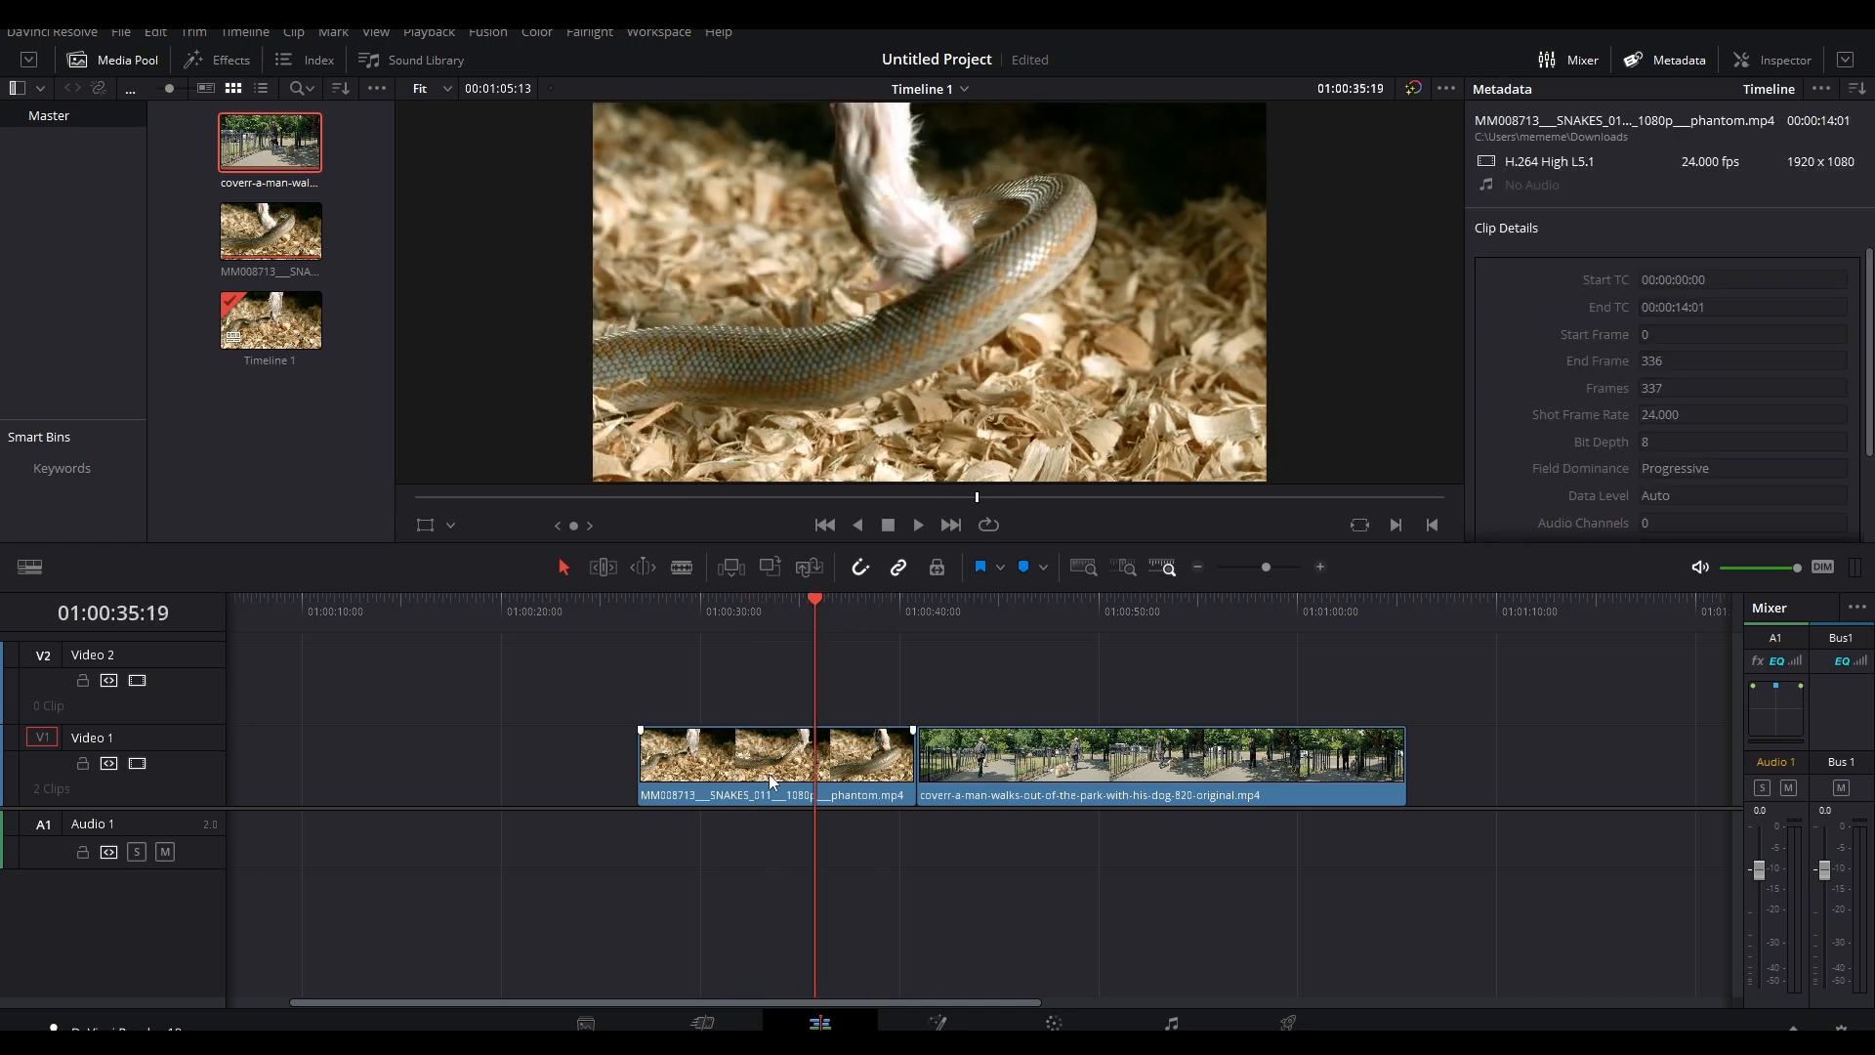
{"action": "left_click", "coordinate": [746, 612]}
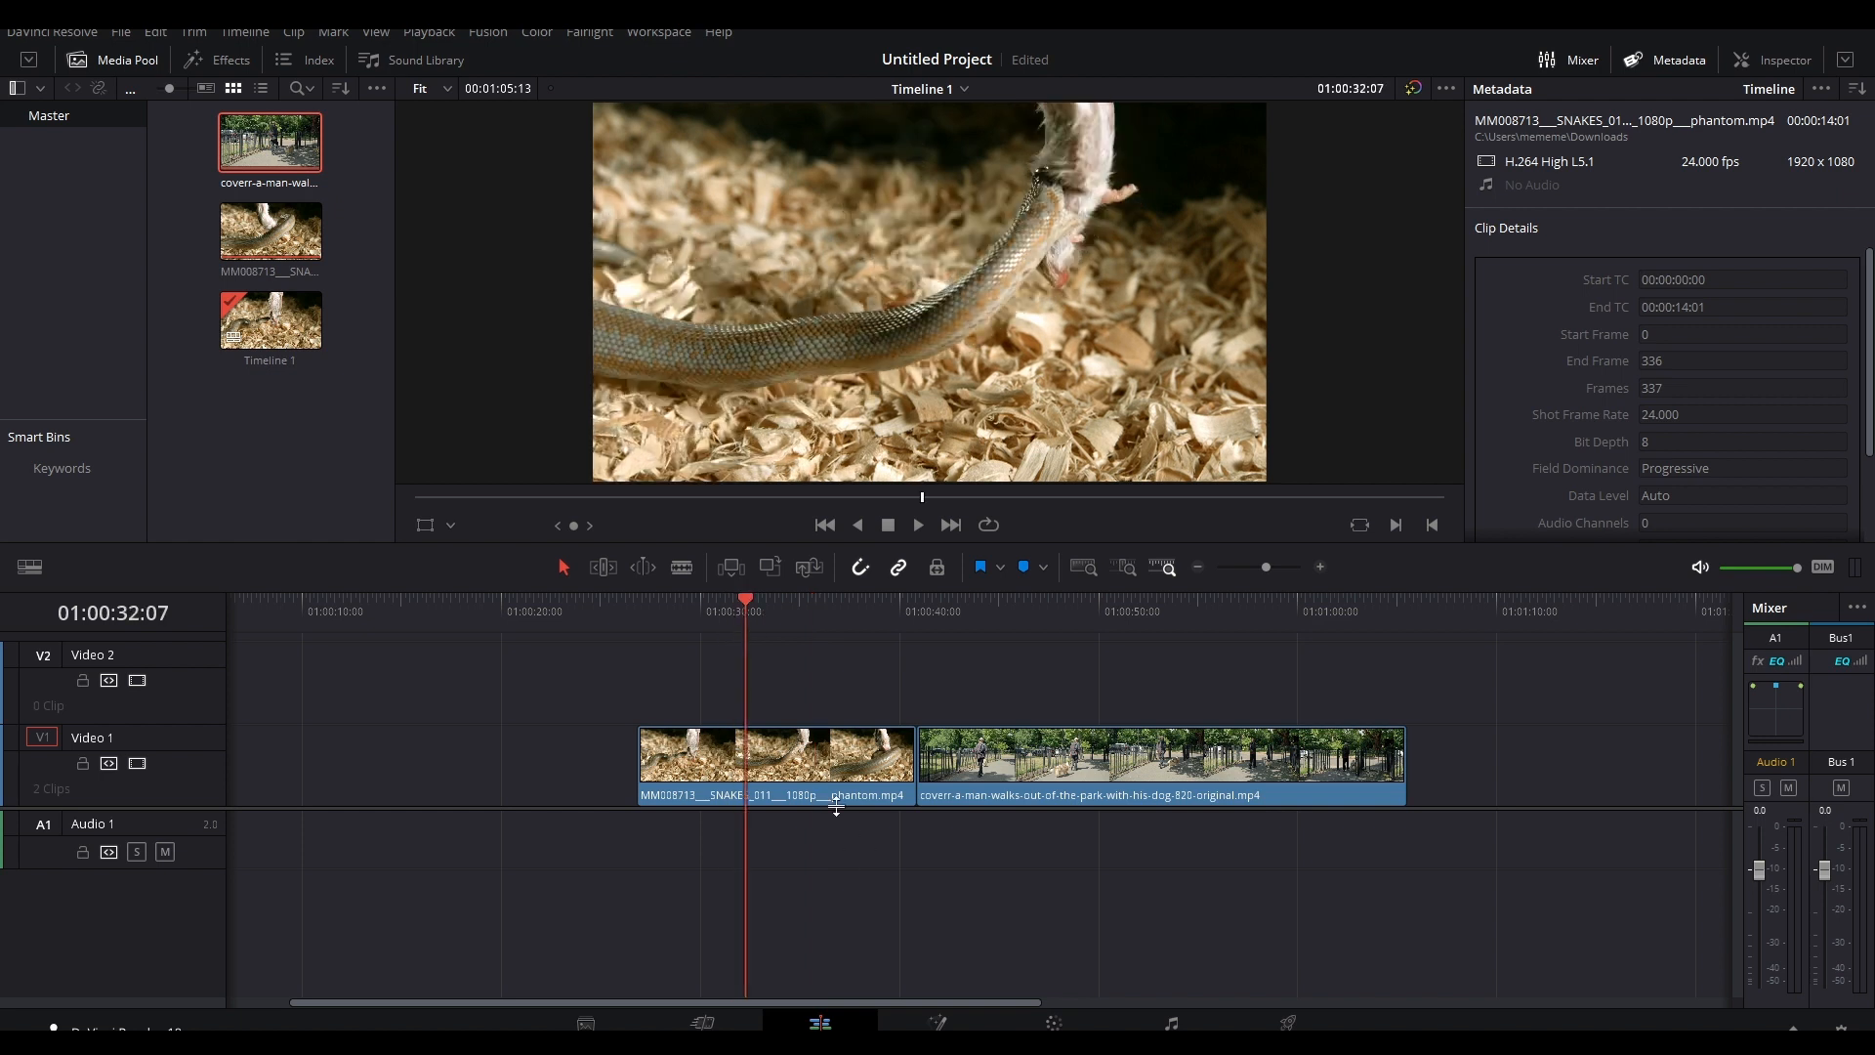
Change the snake clip's speed to 200% with Ripple Timeline off, and play back the result
{"action": "left_click", "coordinate": [825, 785]}
{"action": "right_click", "coordinate": [820, 765]}
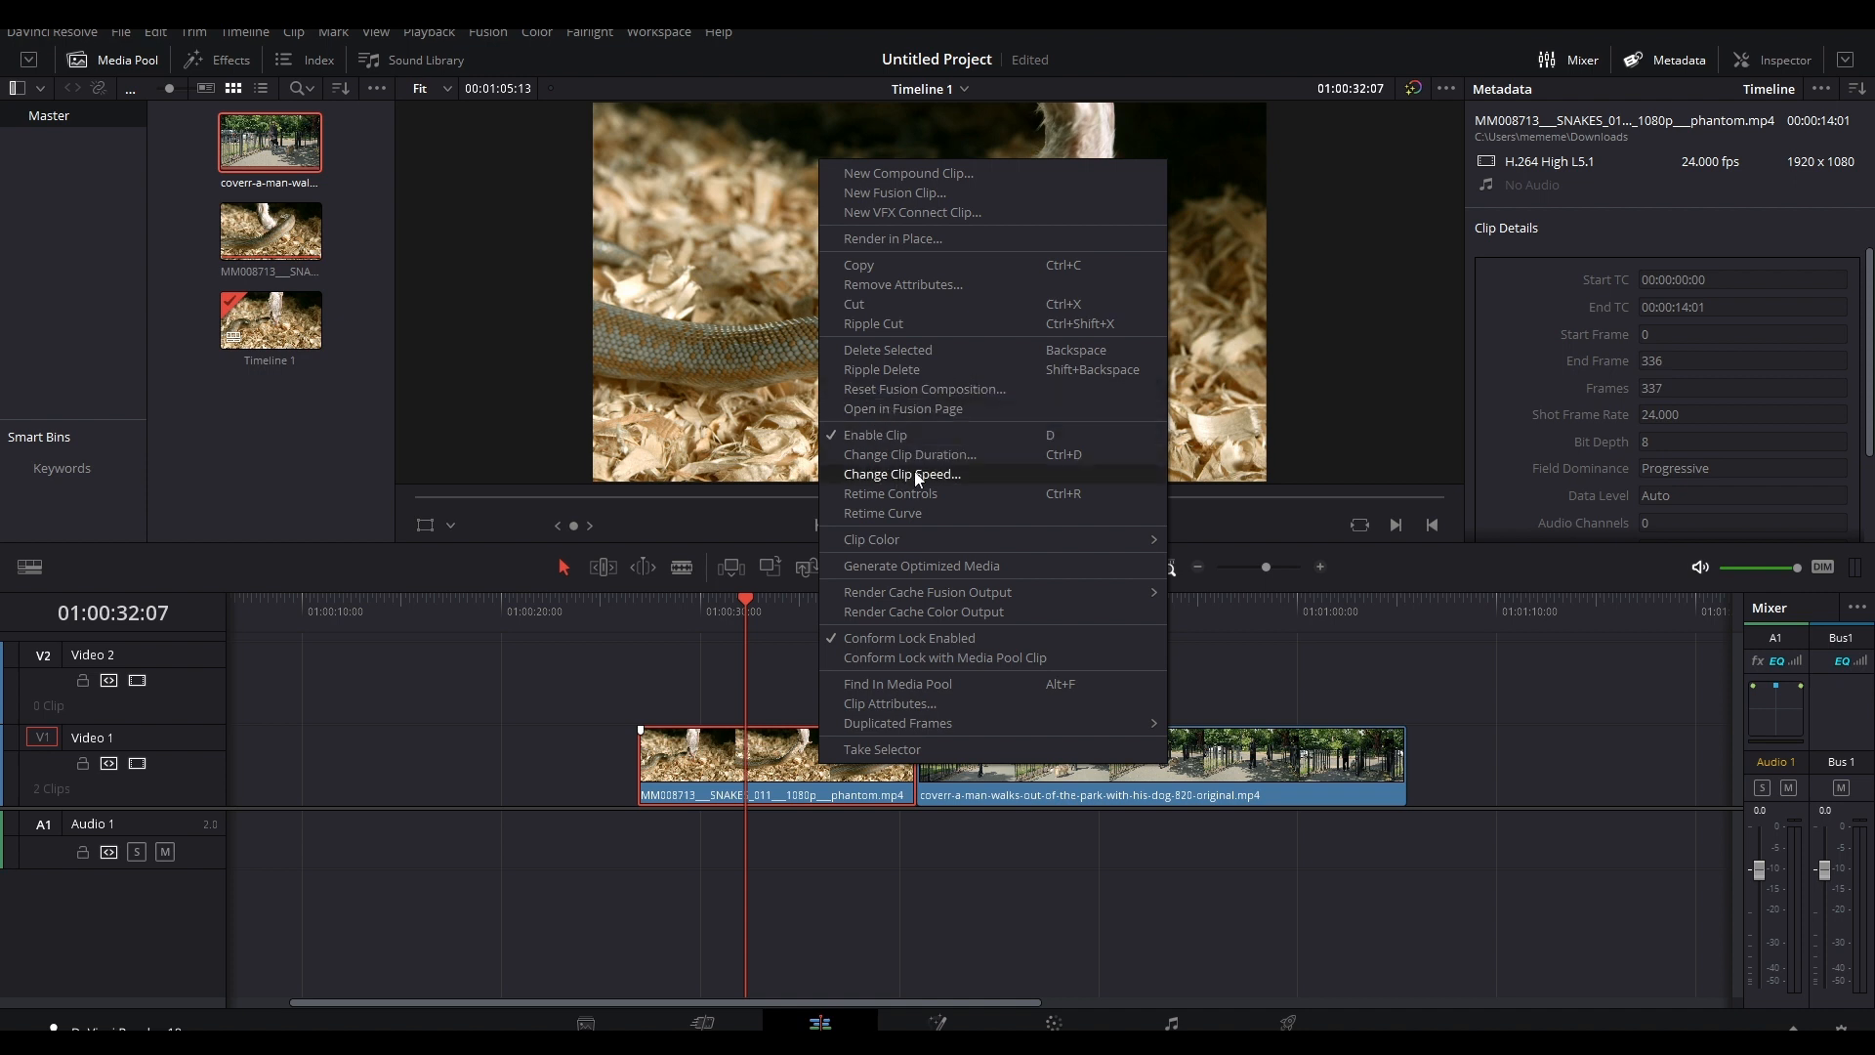
{"action": "left_click", "coordinate": [903, 475]}
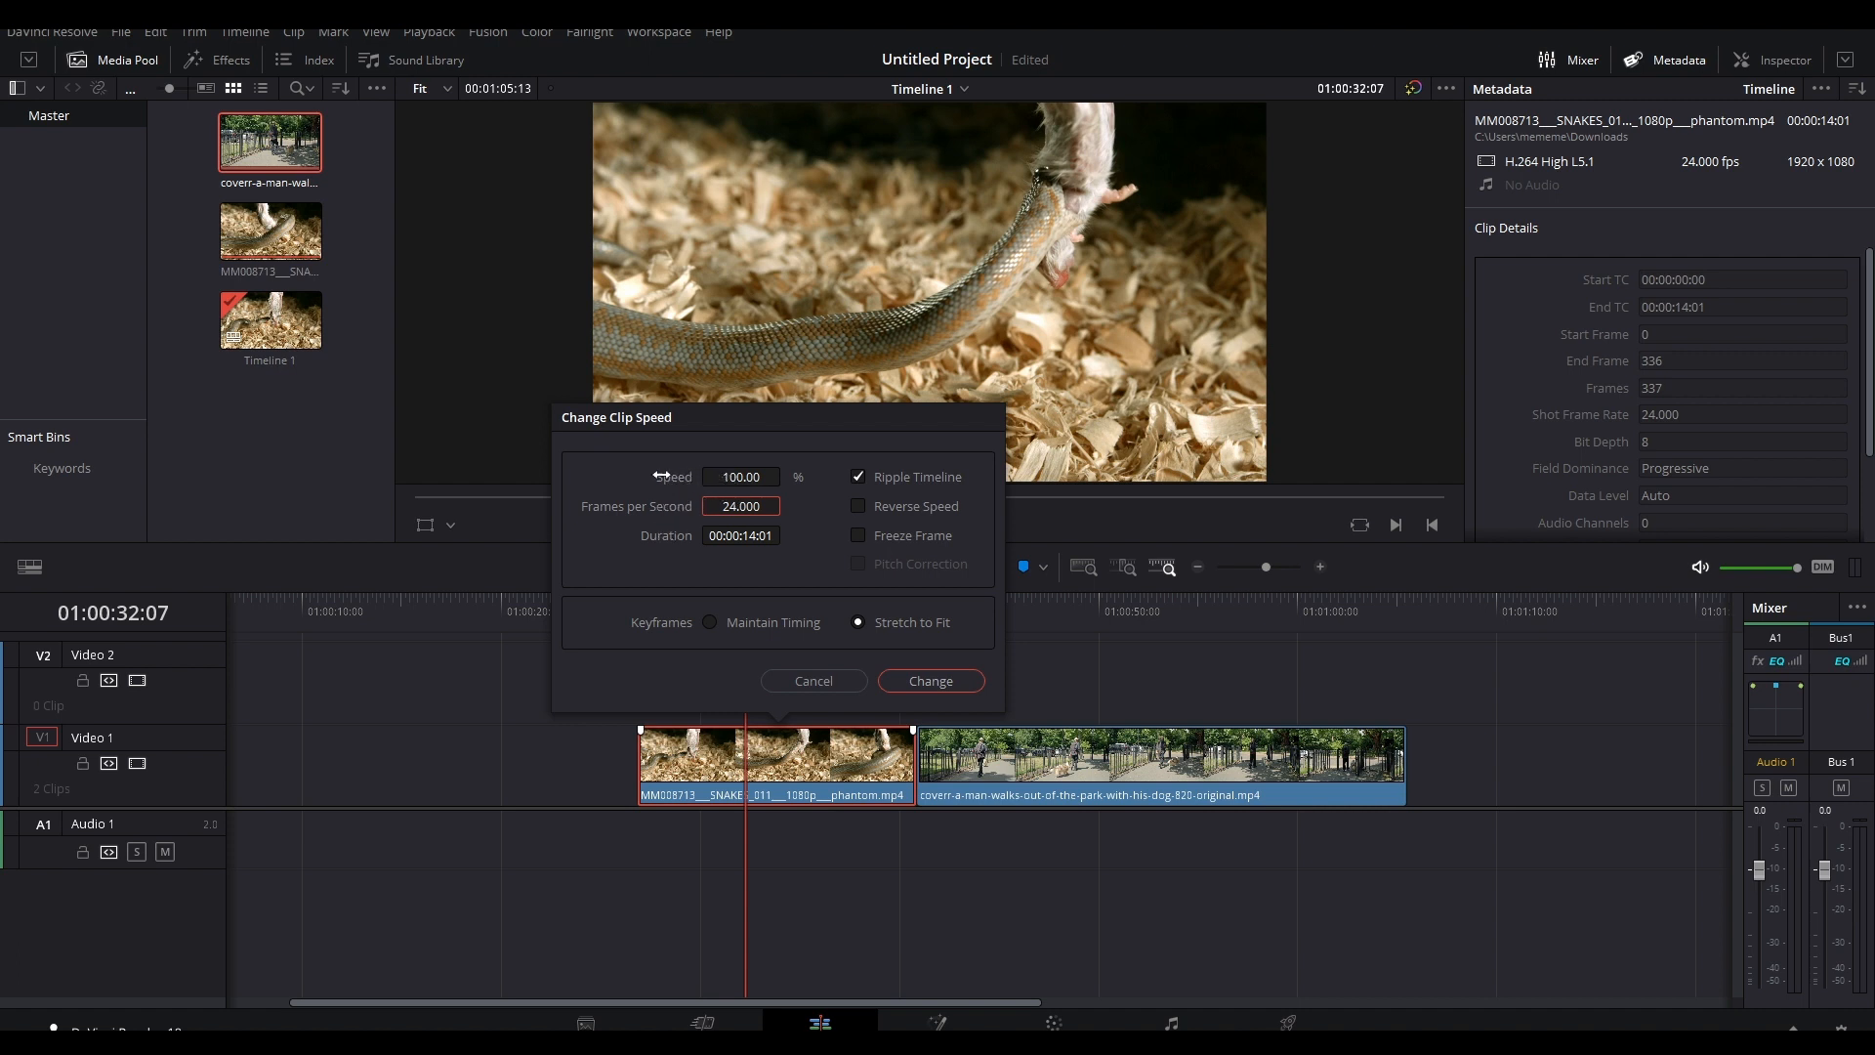
{"action": "left_click_drag", "start_coordinate": [740, 506], "coordinate": [703, 514]}
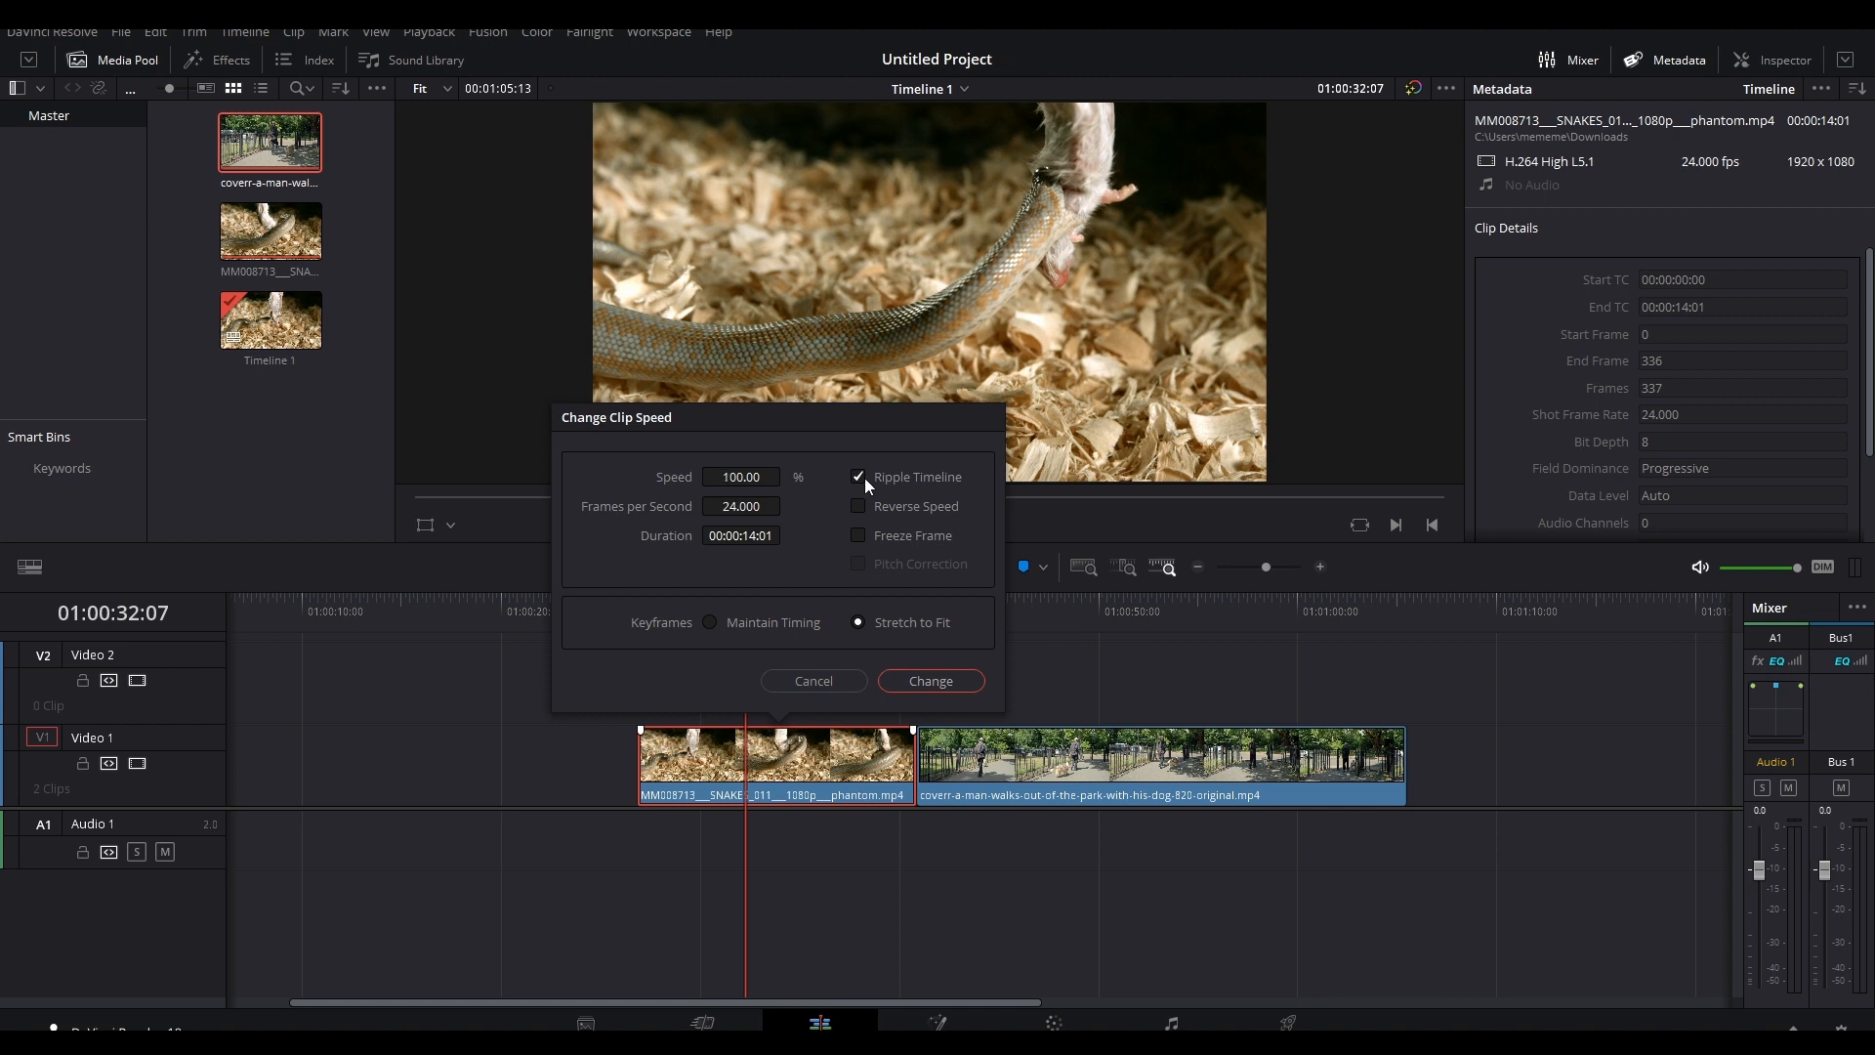
{"action": "left_click", "coordinate": [865, 478]}
{"action": "left_click_drag", "start_coordinate": [744, 477], "coordinate": [817, 477]}
{"action": "double_click", "coordinate": [746, 477]}
{"action": "type", "text": "200"}
{"action": "key", "text": "Return"}
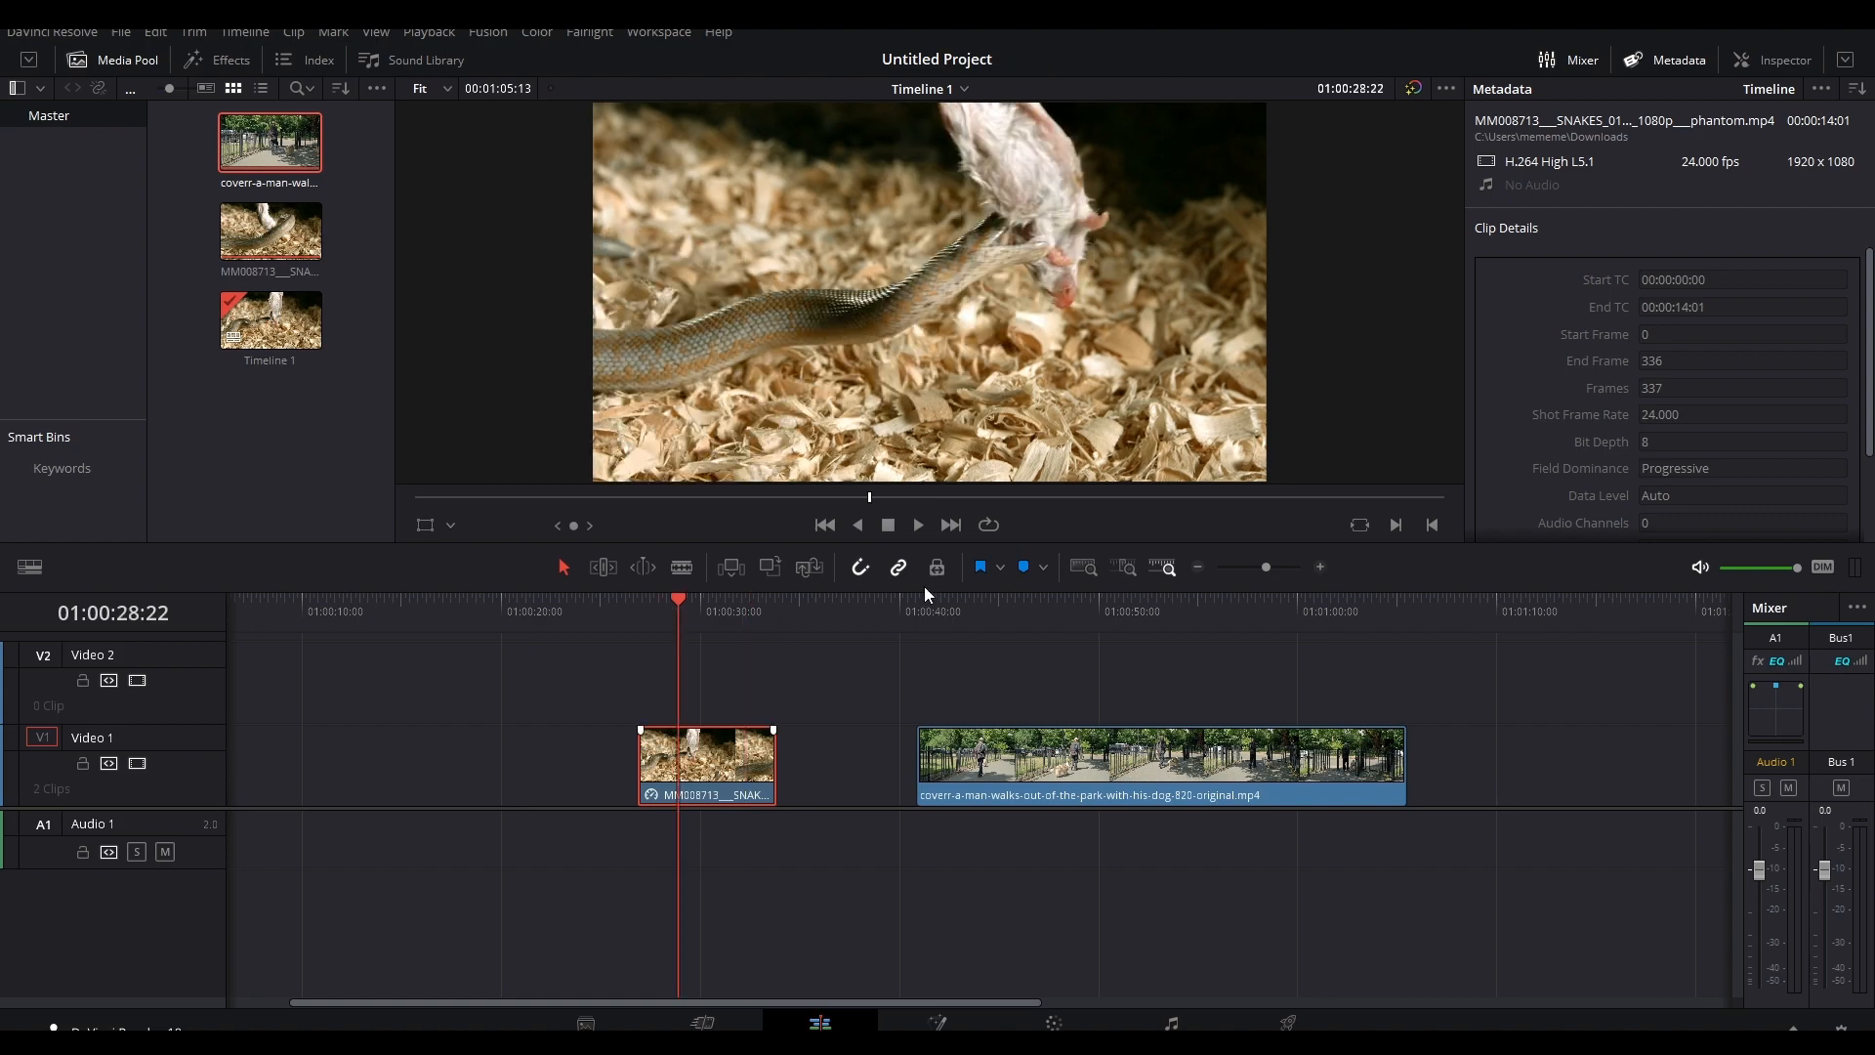
{"action": "left_click", "coordinate": [919, 528]}
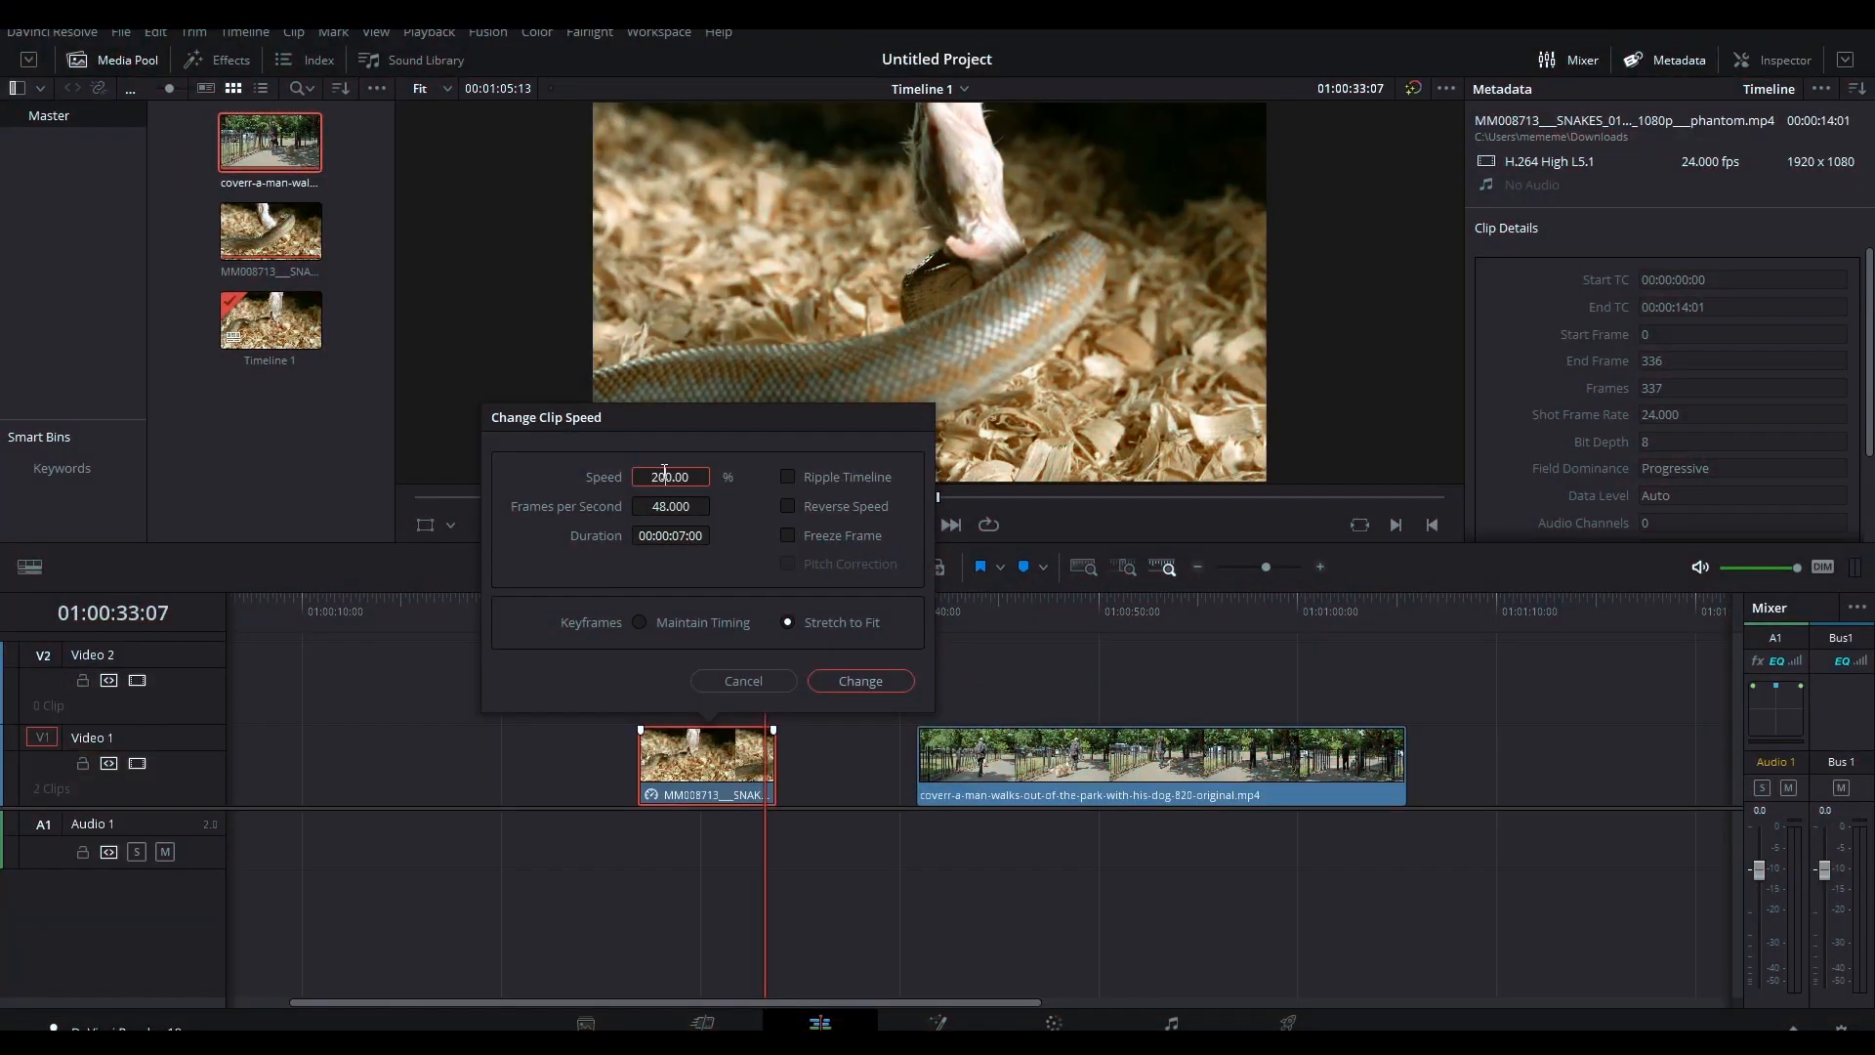
Slow the snake clip to 50% speed with Ripple Timeline on, so the following clip shifts along the timeline
{"action": "double_click", "coordinate": [664, 476]}
{"action": "type", "text": "50"}
{"action": "key", "text": "Tab"}
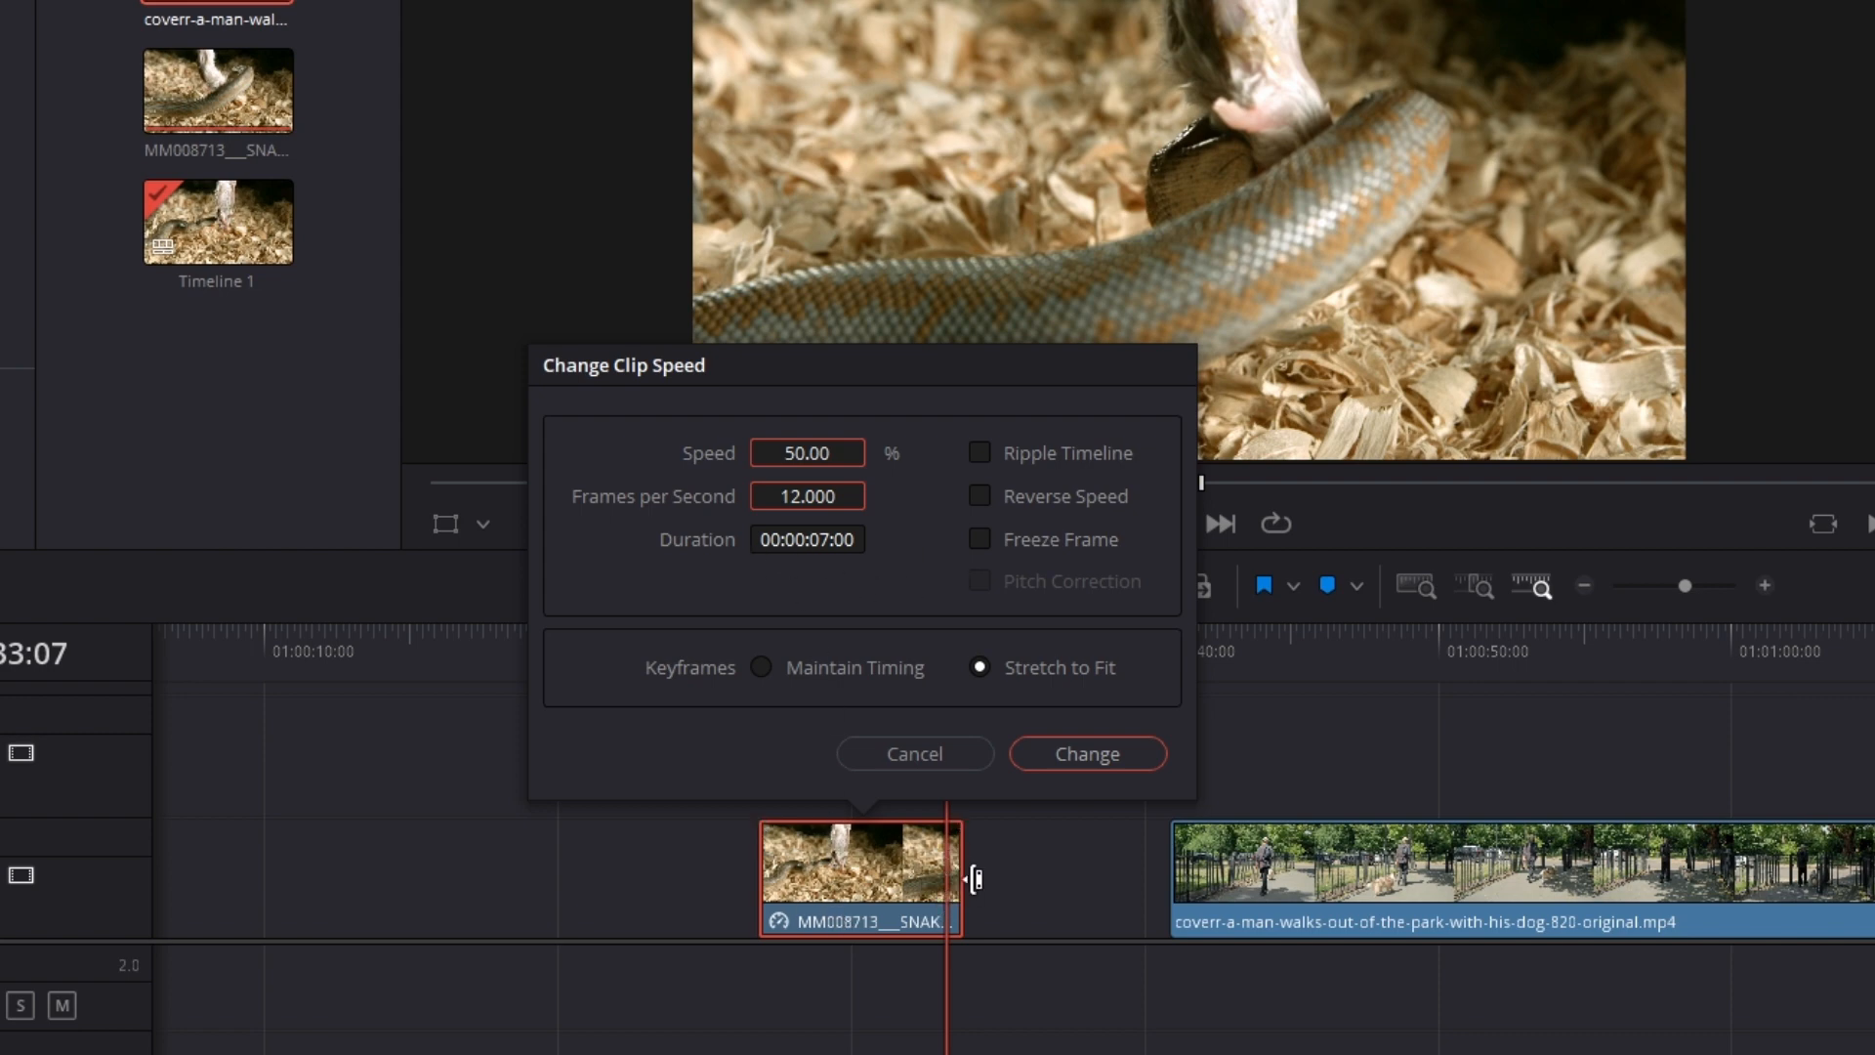
{"action": "left_click", "coordinate": [982, 453]}
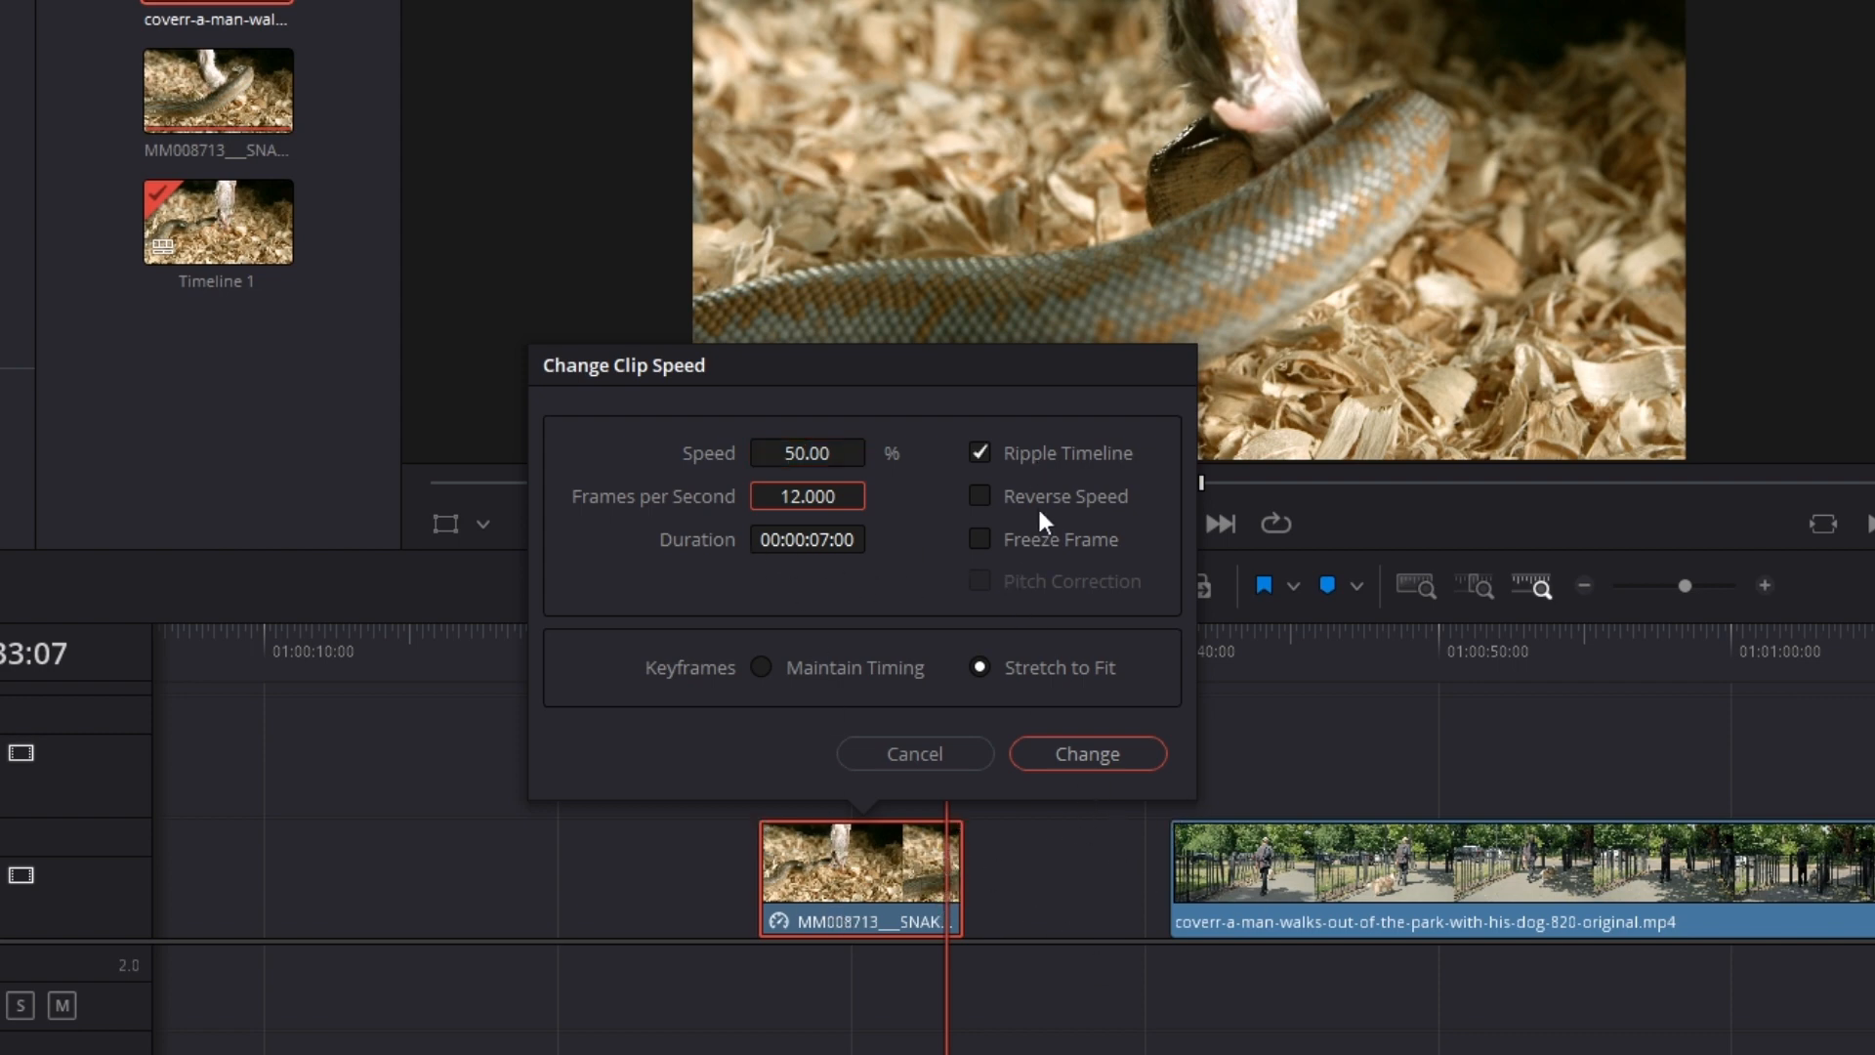
{"action": "left_click", "coordinate": [1089, 754]}
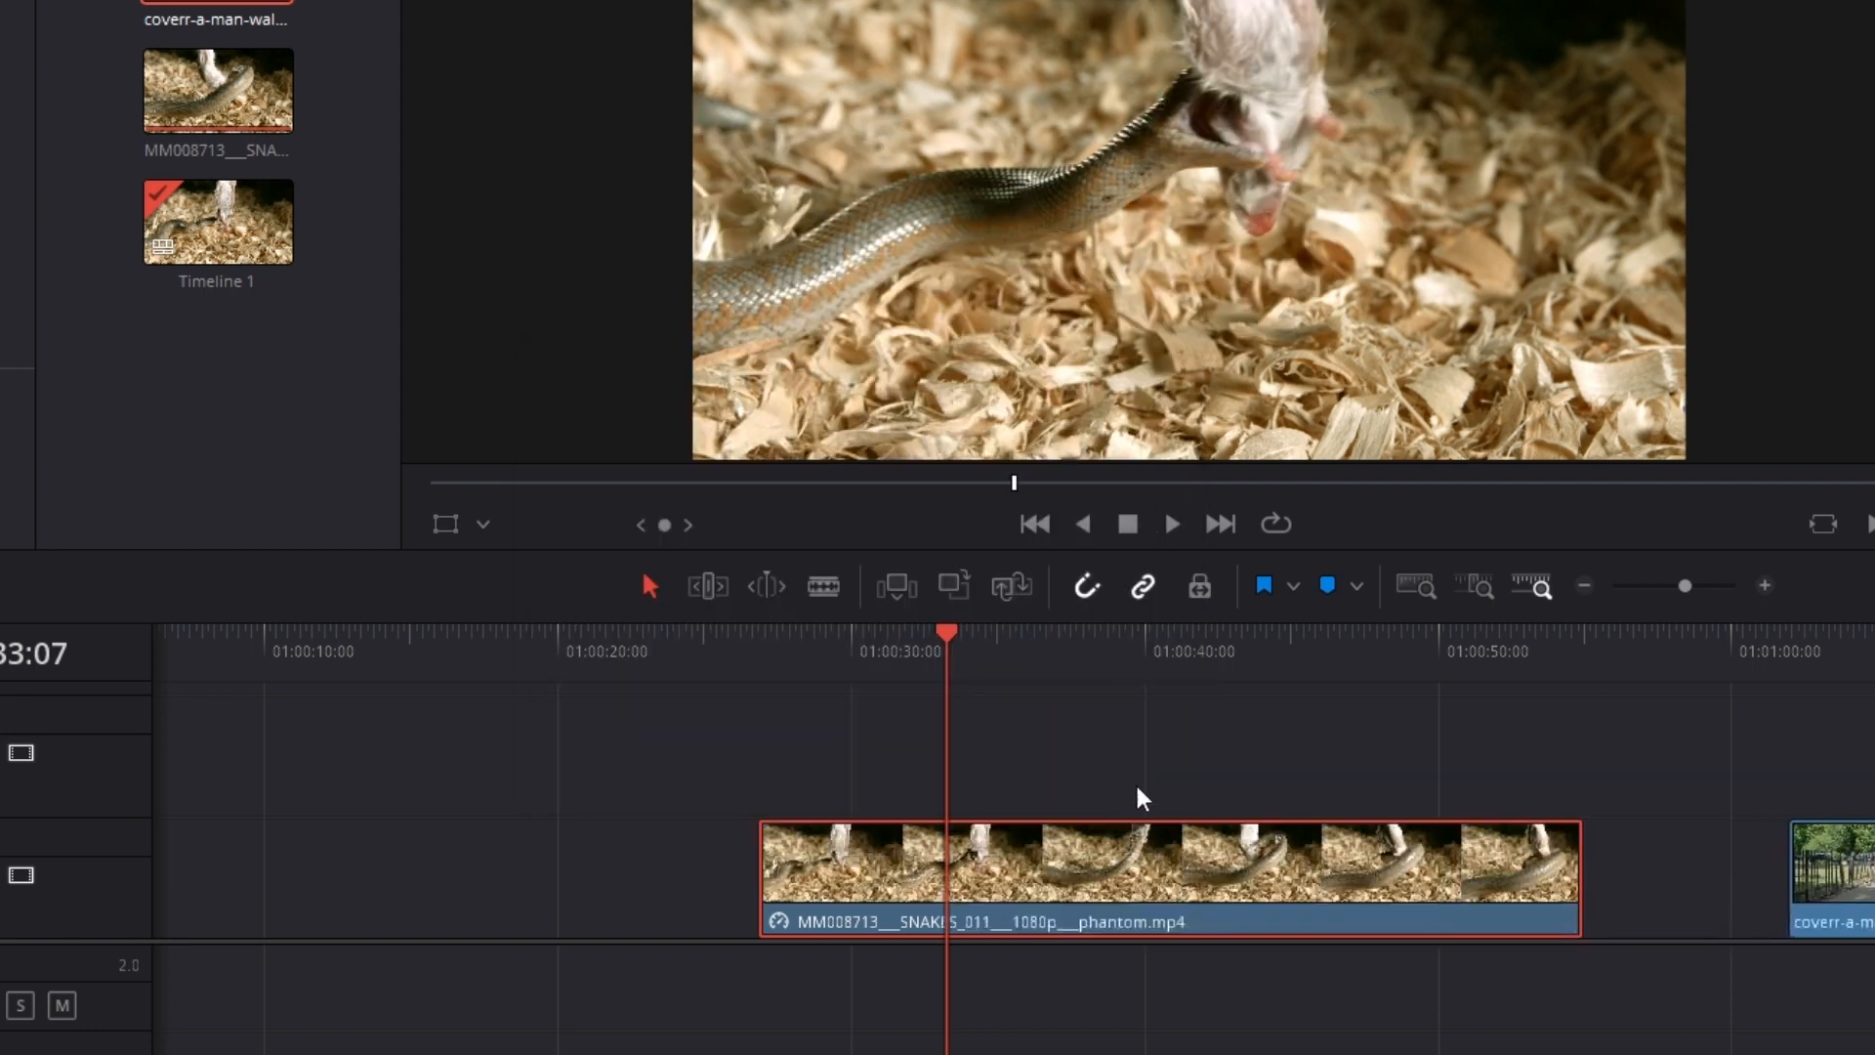
Reverse the snake clip at -50% speed with Ripple Timeline off, and play back part of it
{"action": "right_click", "coordinate": [1281, 885]}
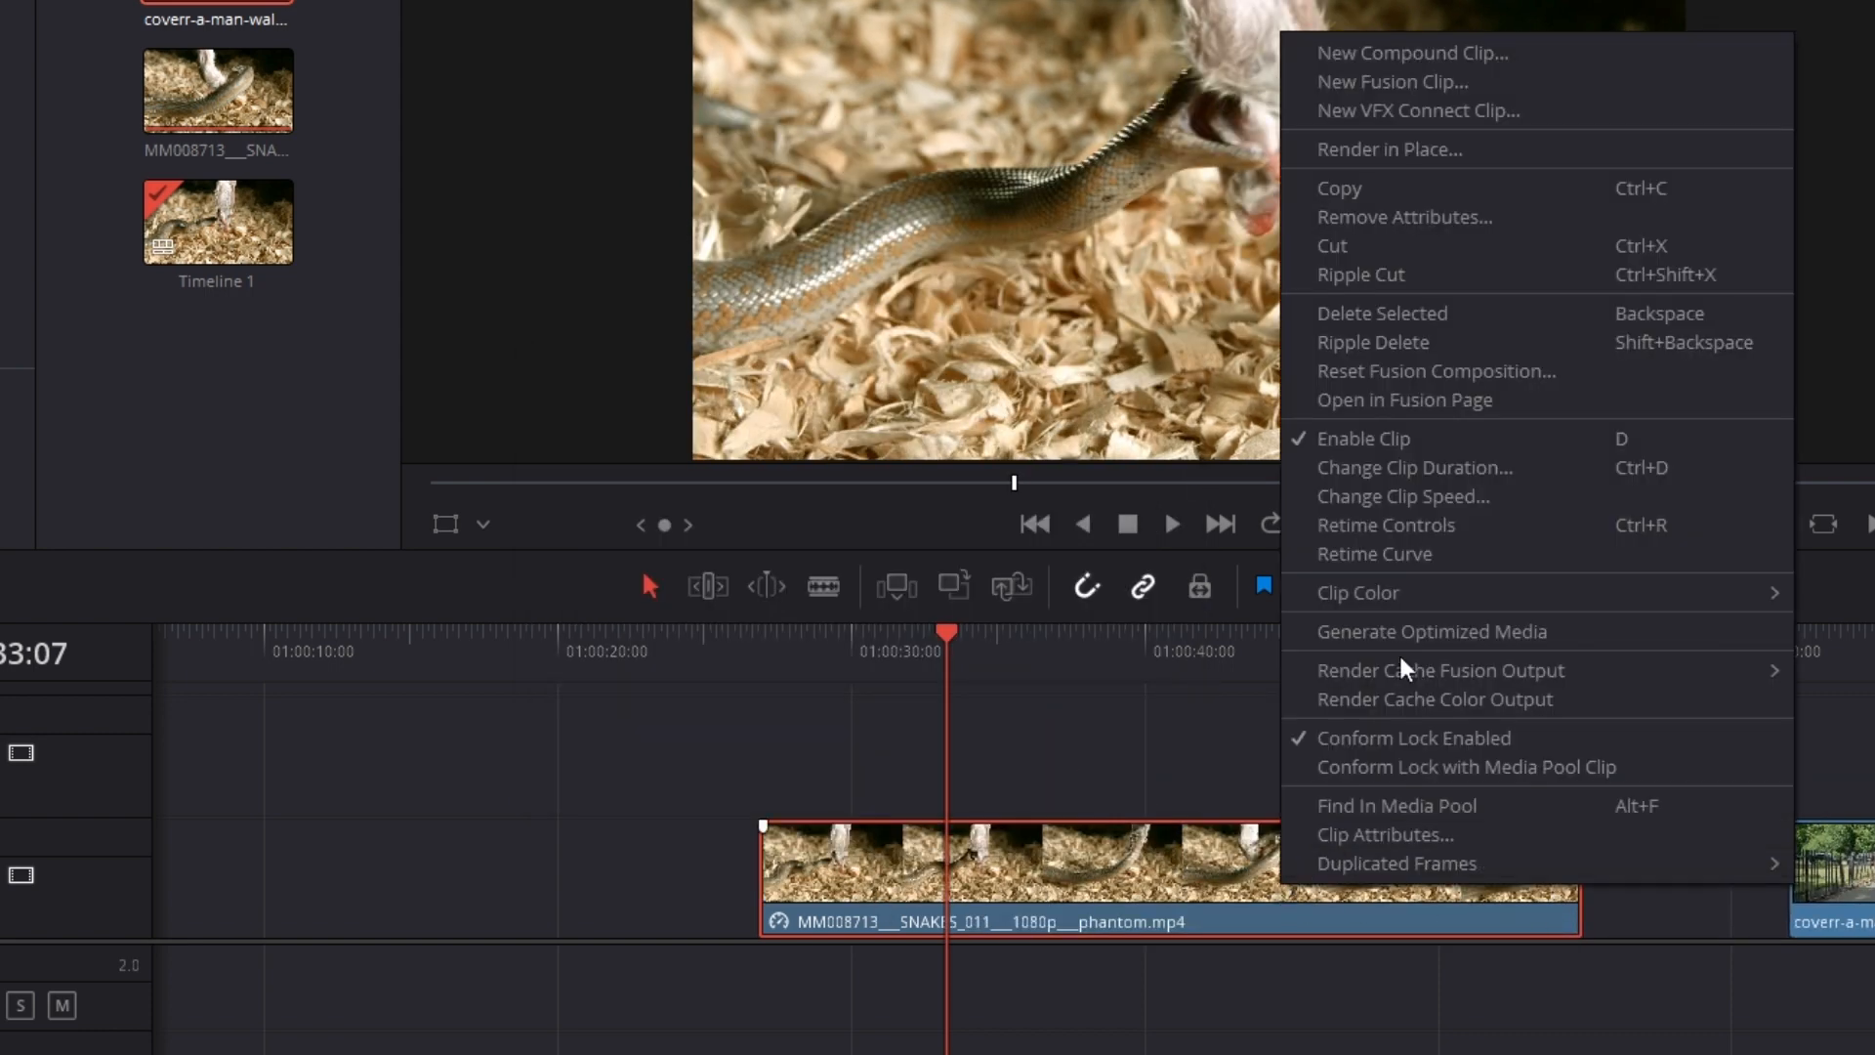
{"action": "left_click", "coordinate": [1705, 967]}
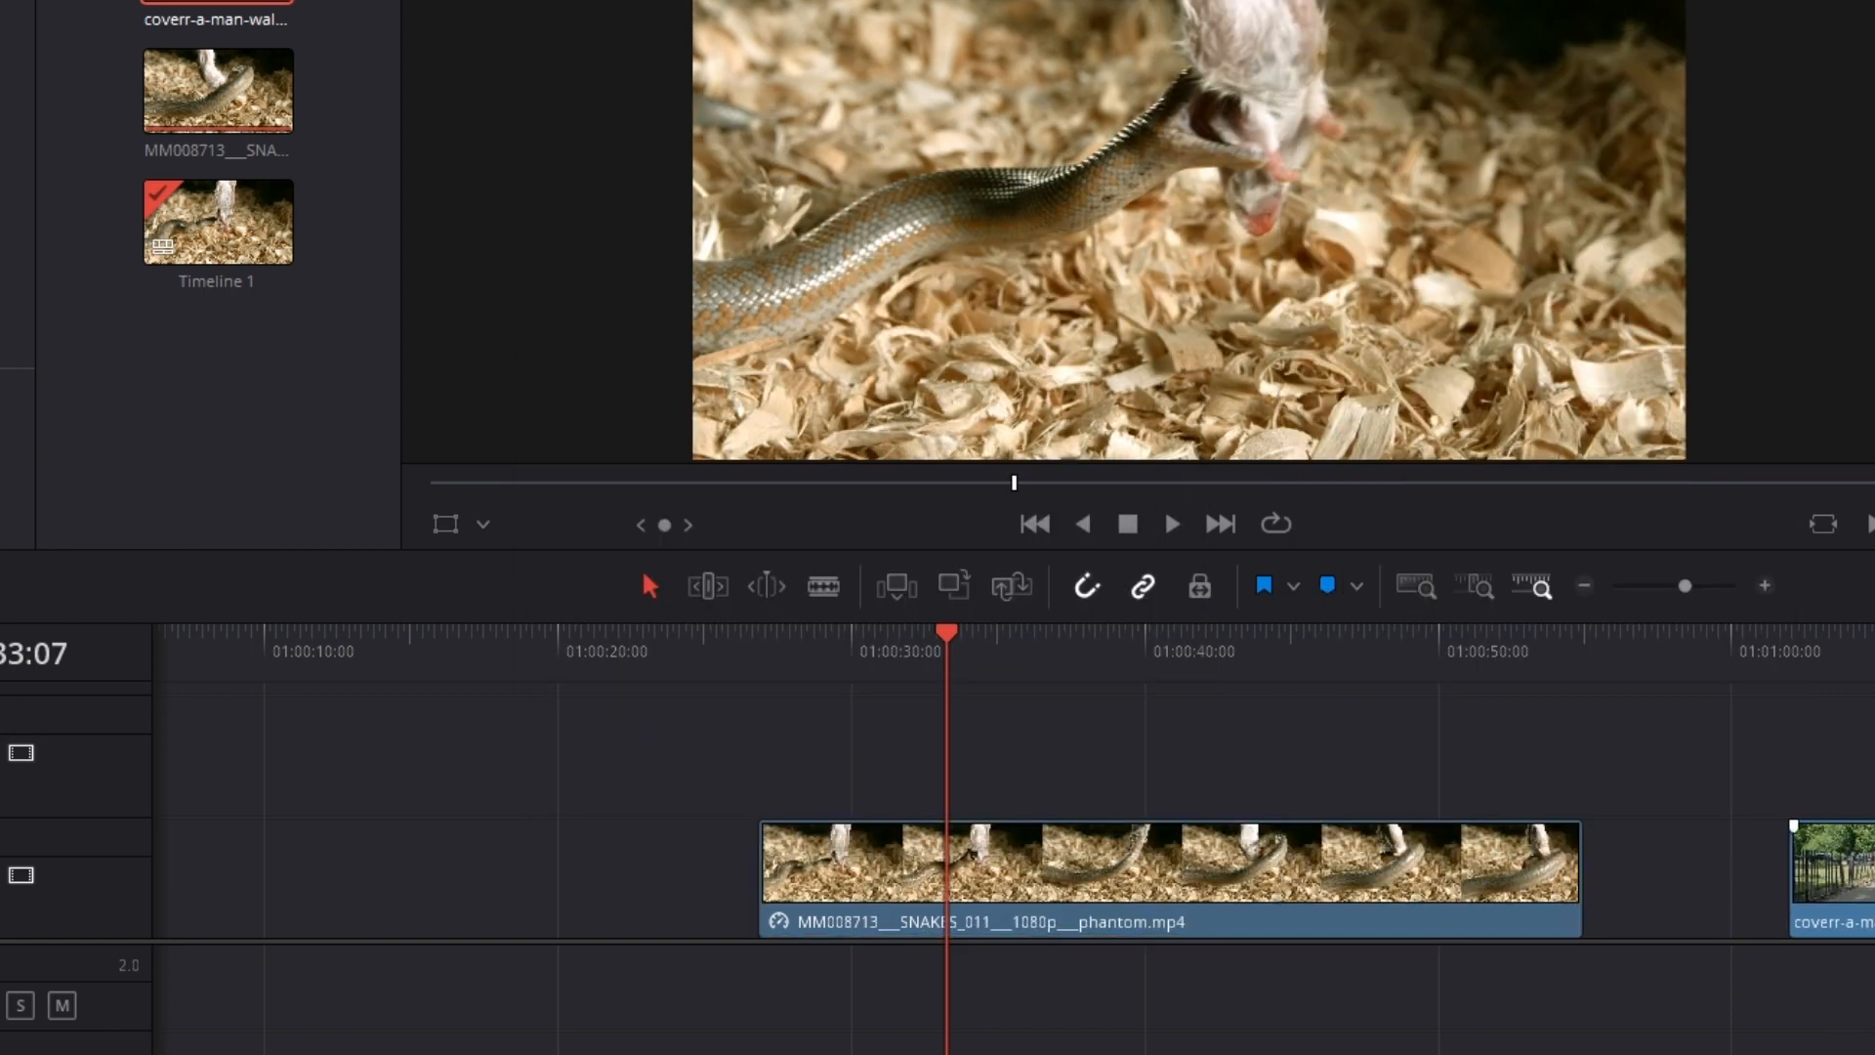
{"action": "right_click", "coordinate": [1360, 890]}
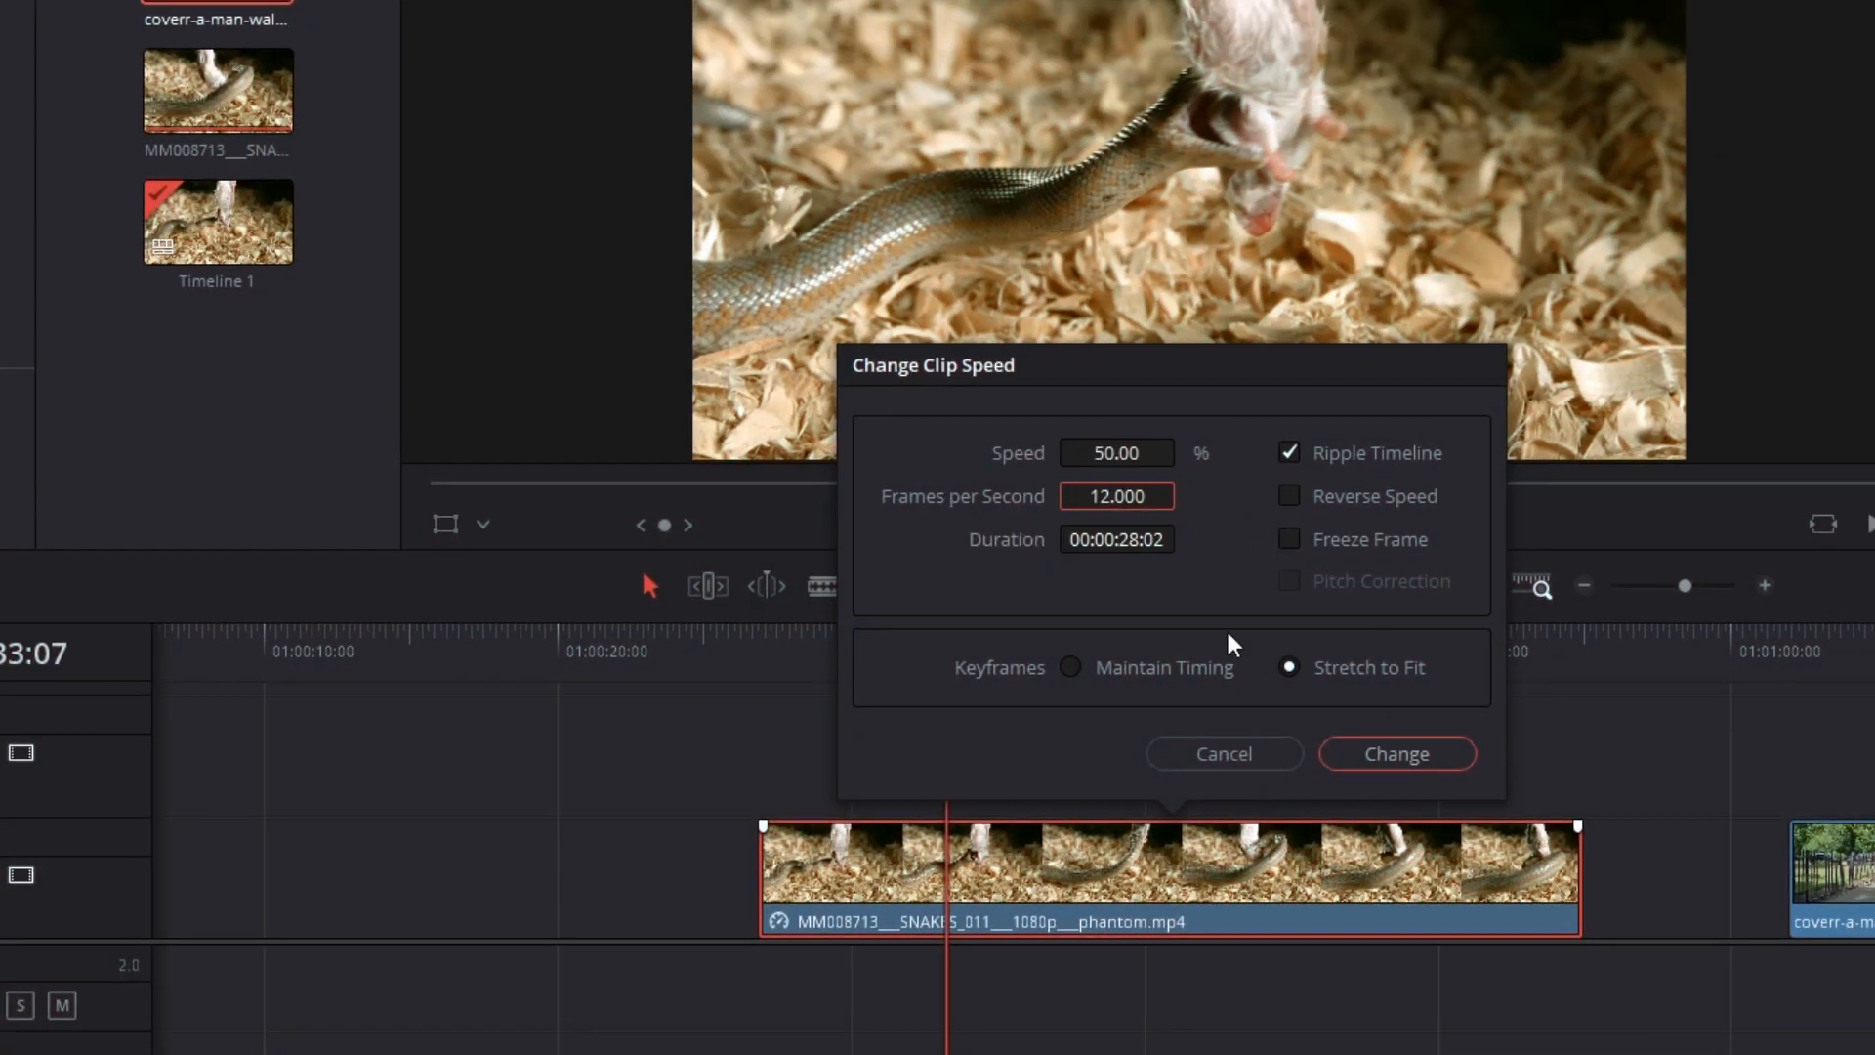
{"action": "left_click", "coordinate": [1304, 494]}
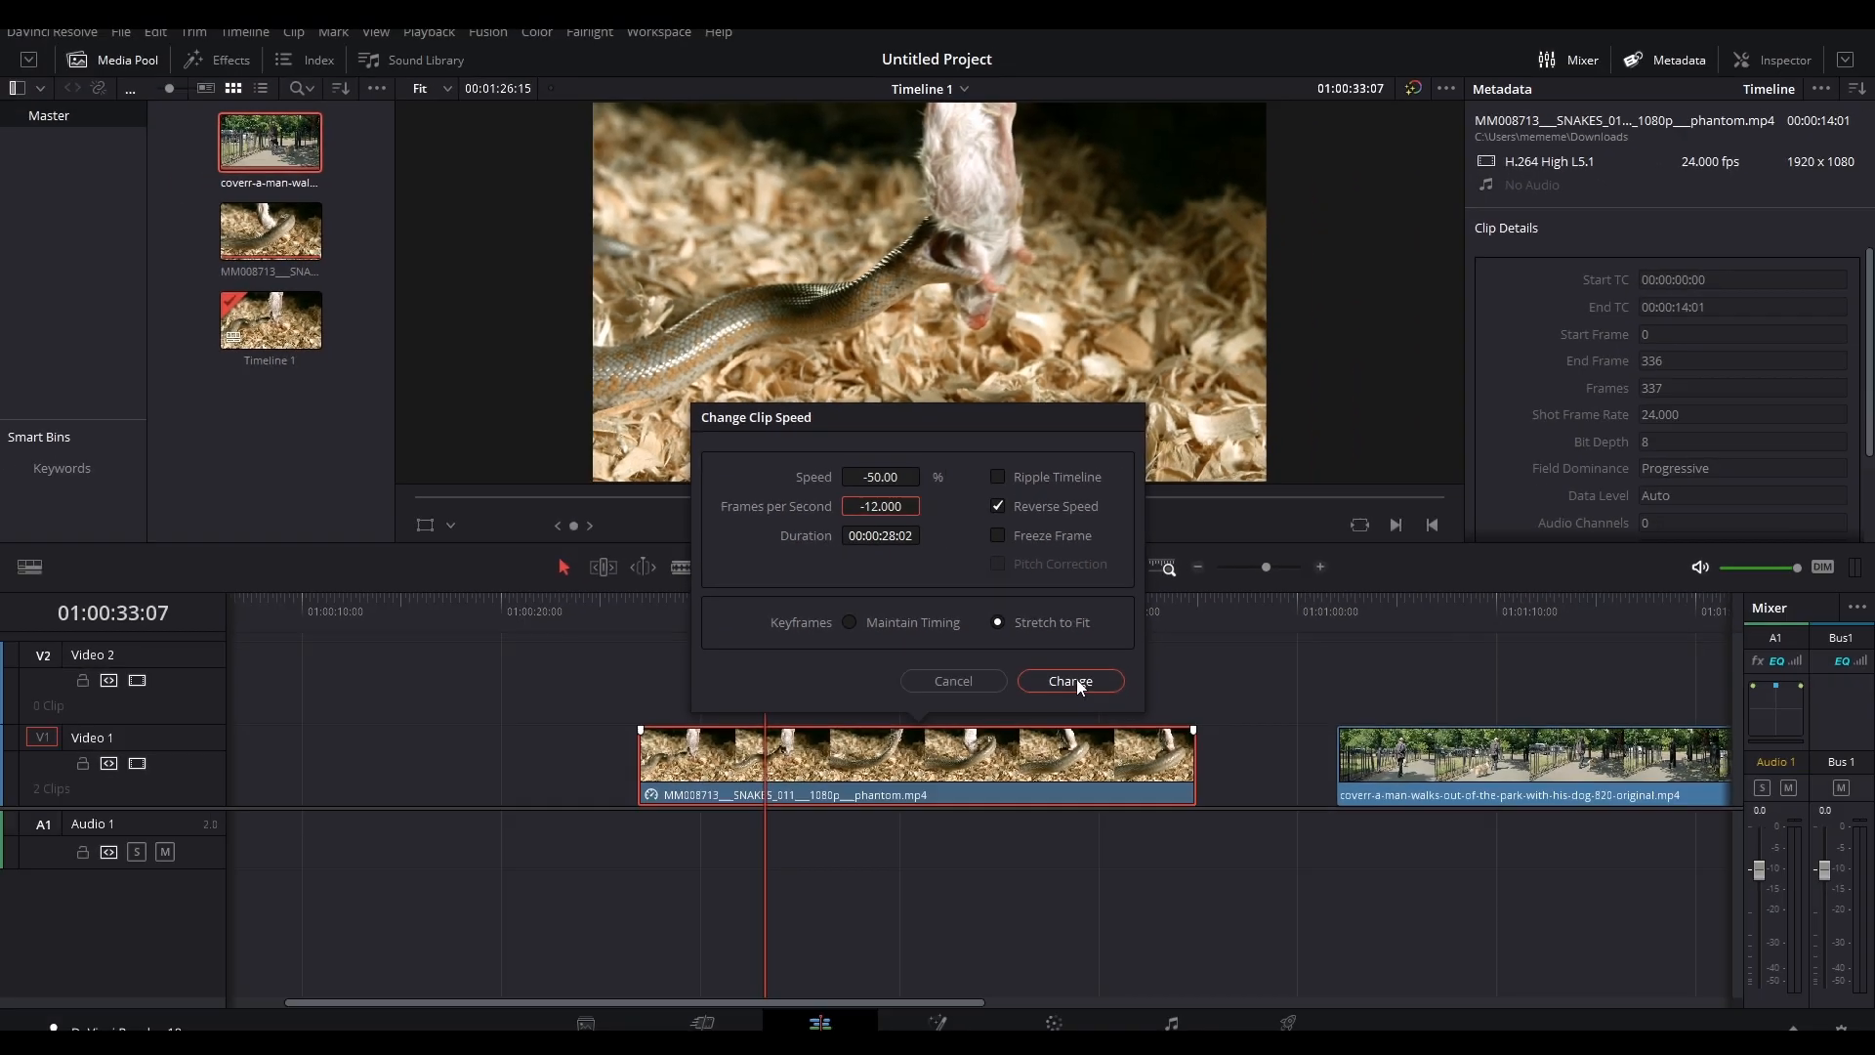
{"action": "left_click", "coordinate": [1399, 763]}
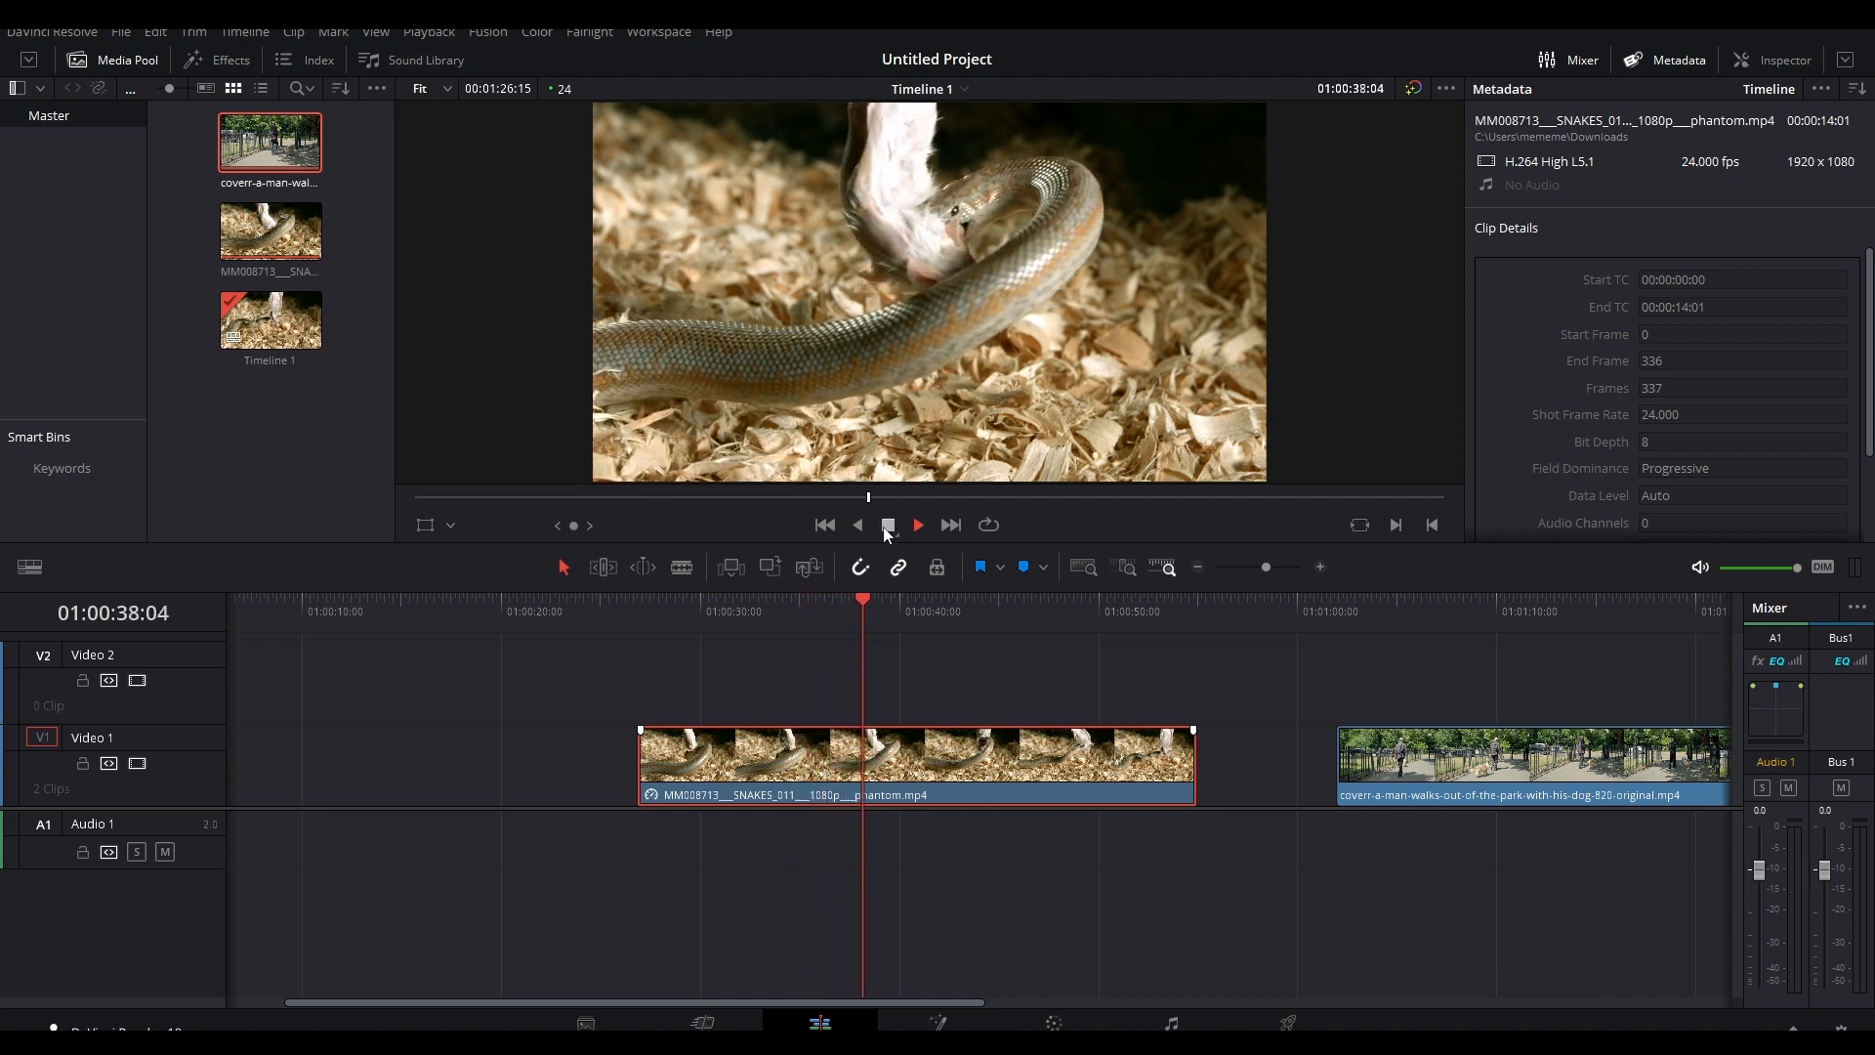
{"action": "key", "text": "space"}
Set the reversed snake clip's speed to -100% and play it back from near its beginning
{"action": "right_click", "coordinate": [971, 758]}
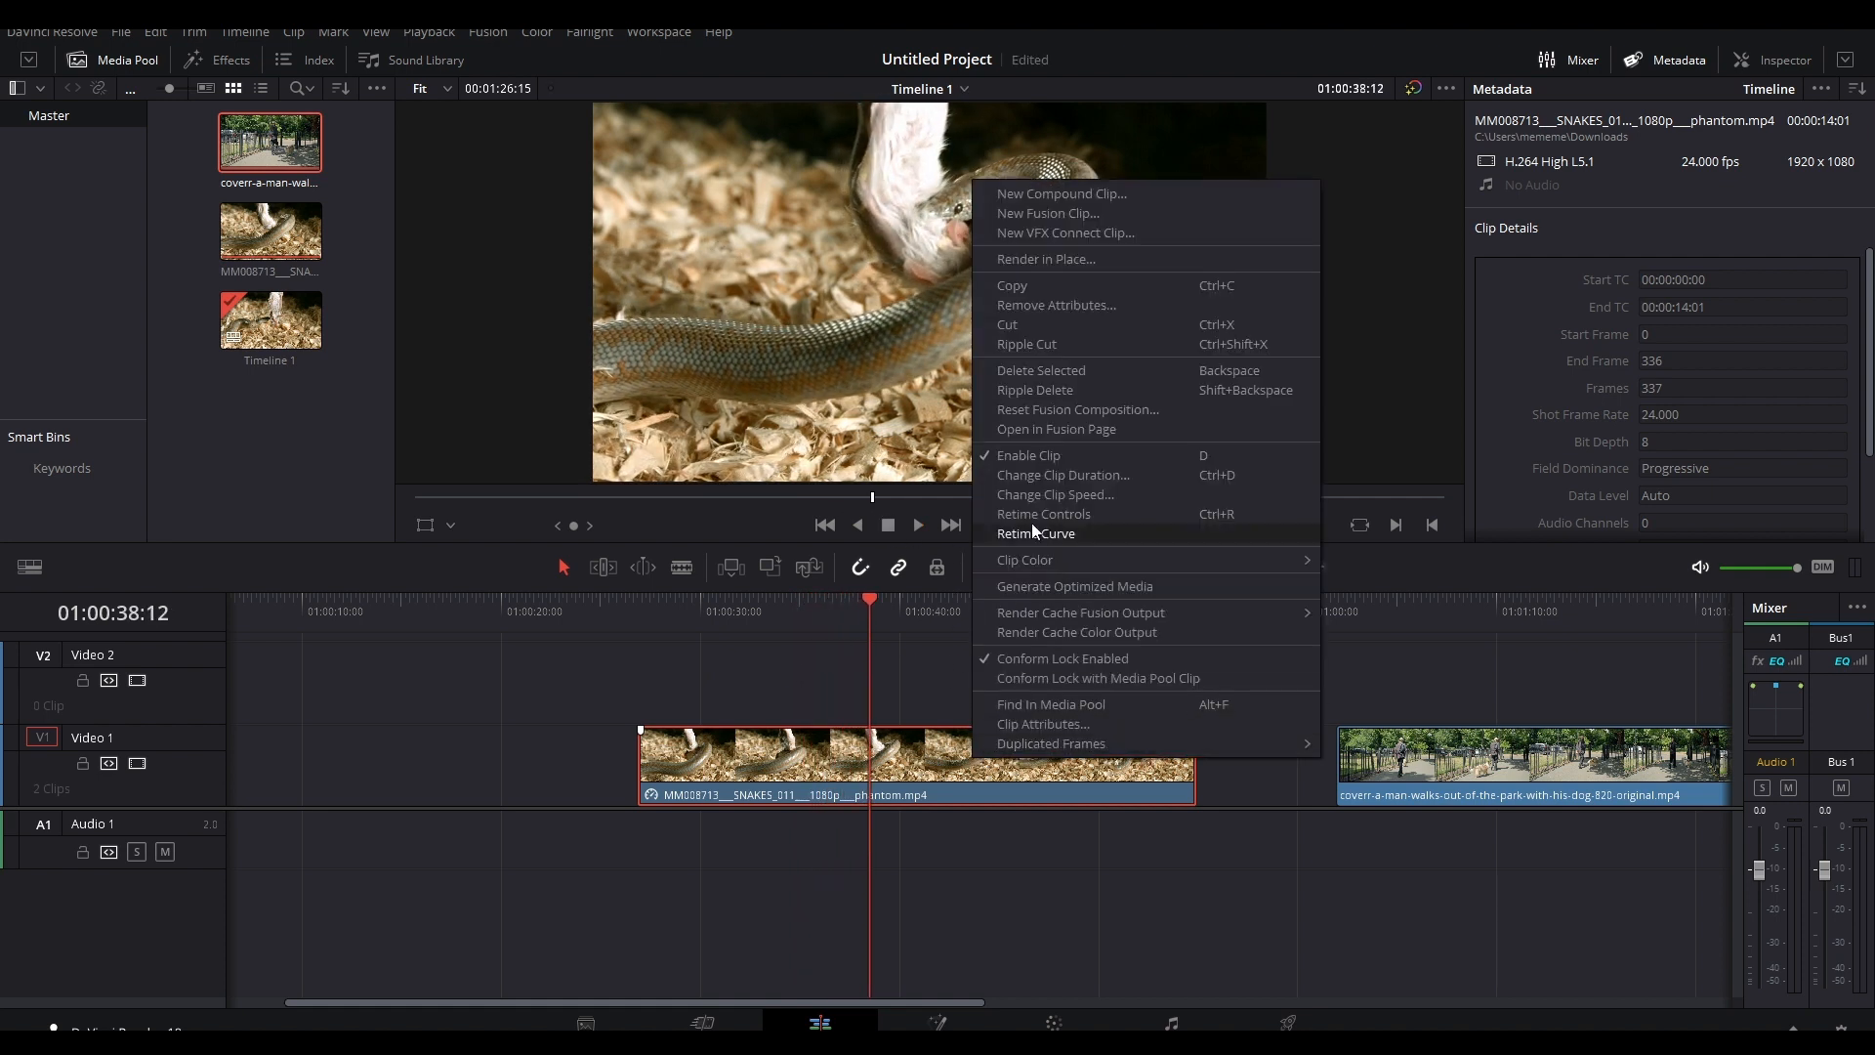
{"action": "left_click", "coordinate": [1055, 498]}
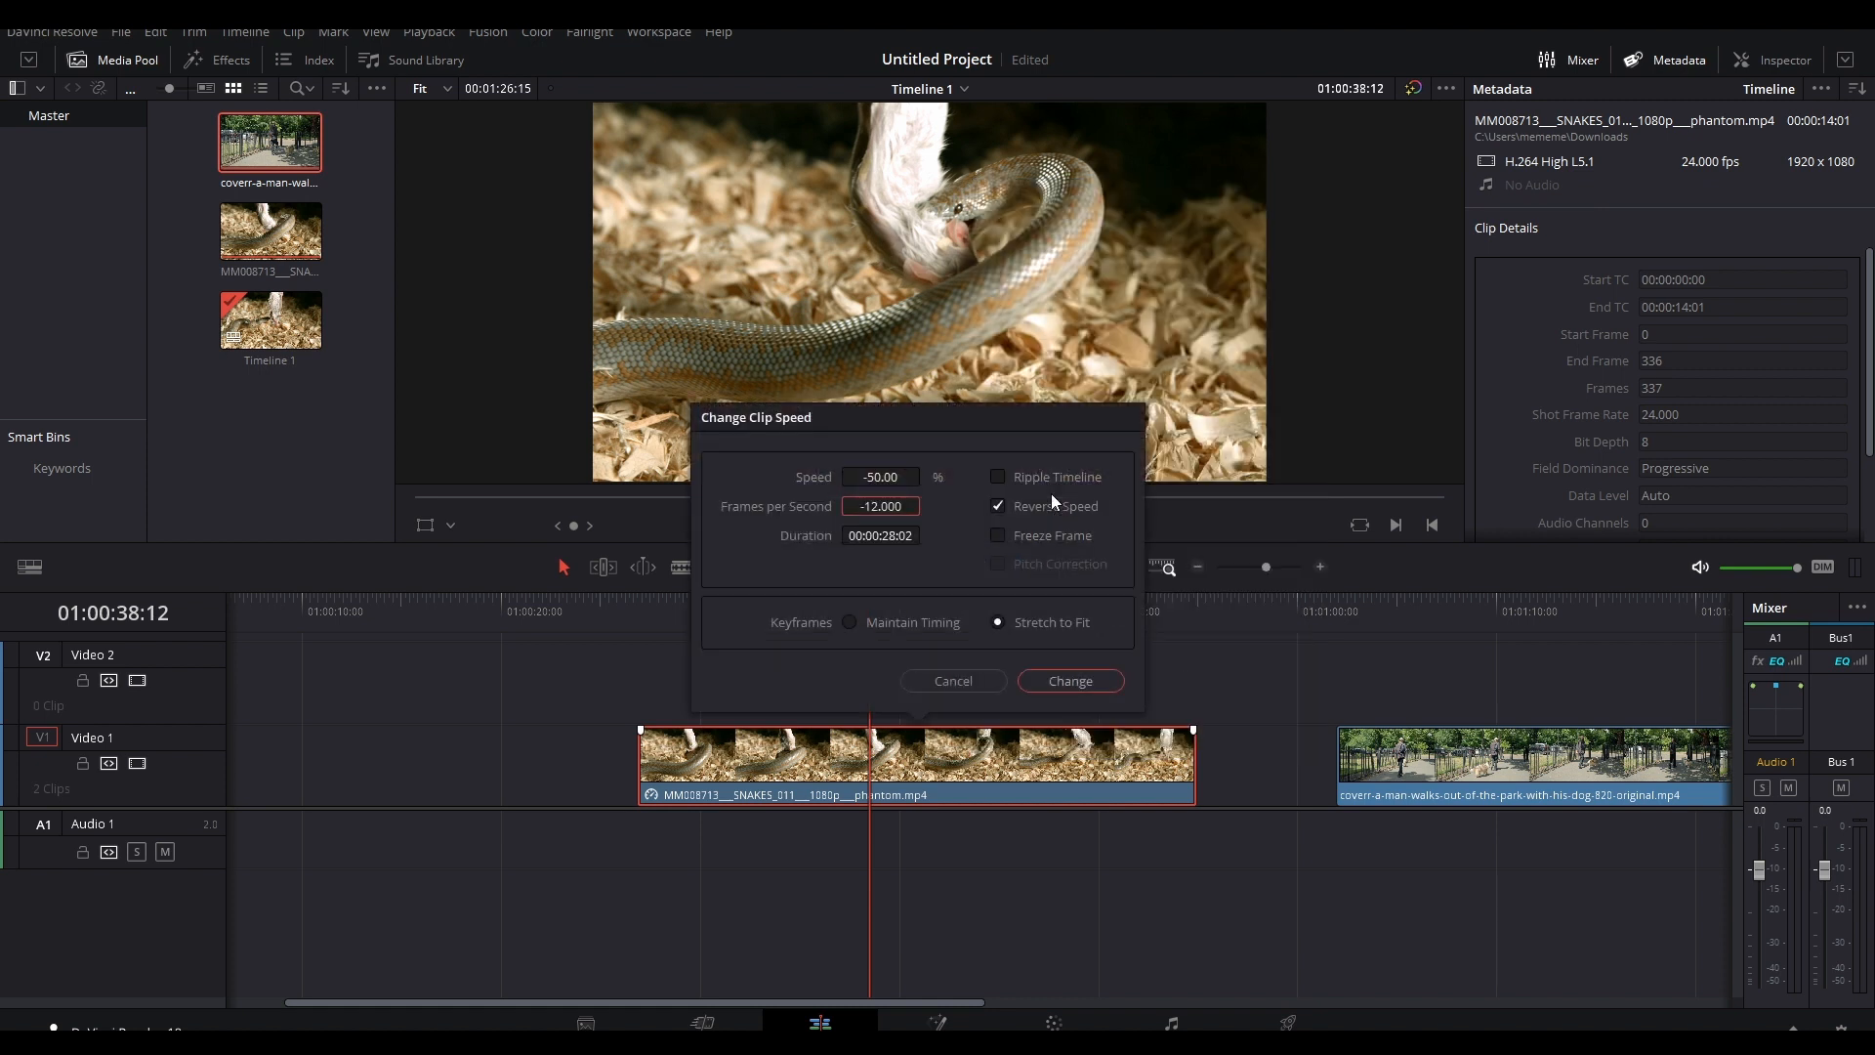
{"action": "double_click", "coordinate": [878, 509]}
{"action": "left_click", "coordinate": [880, 478]}
{"action": "key", "text": "BackSpace"}
{"action": "type", "text": "-100"}
{"action": "left_click", "coordinate": [1065, 672]}
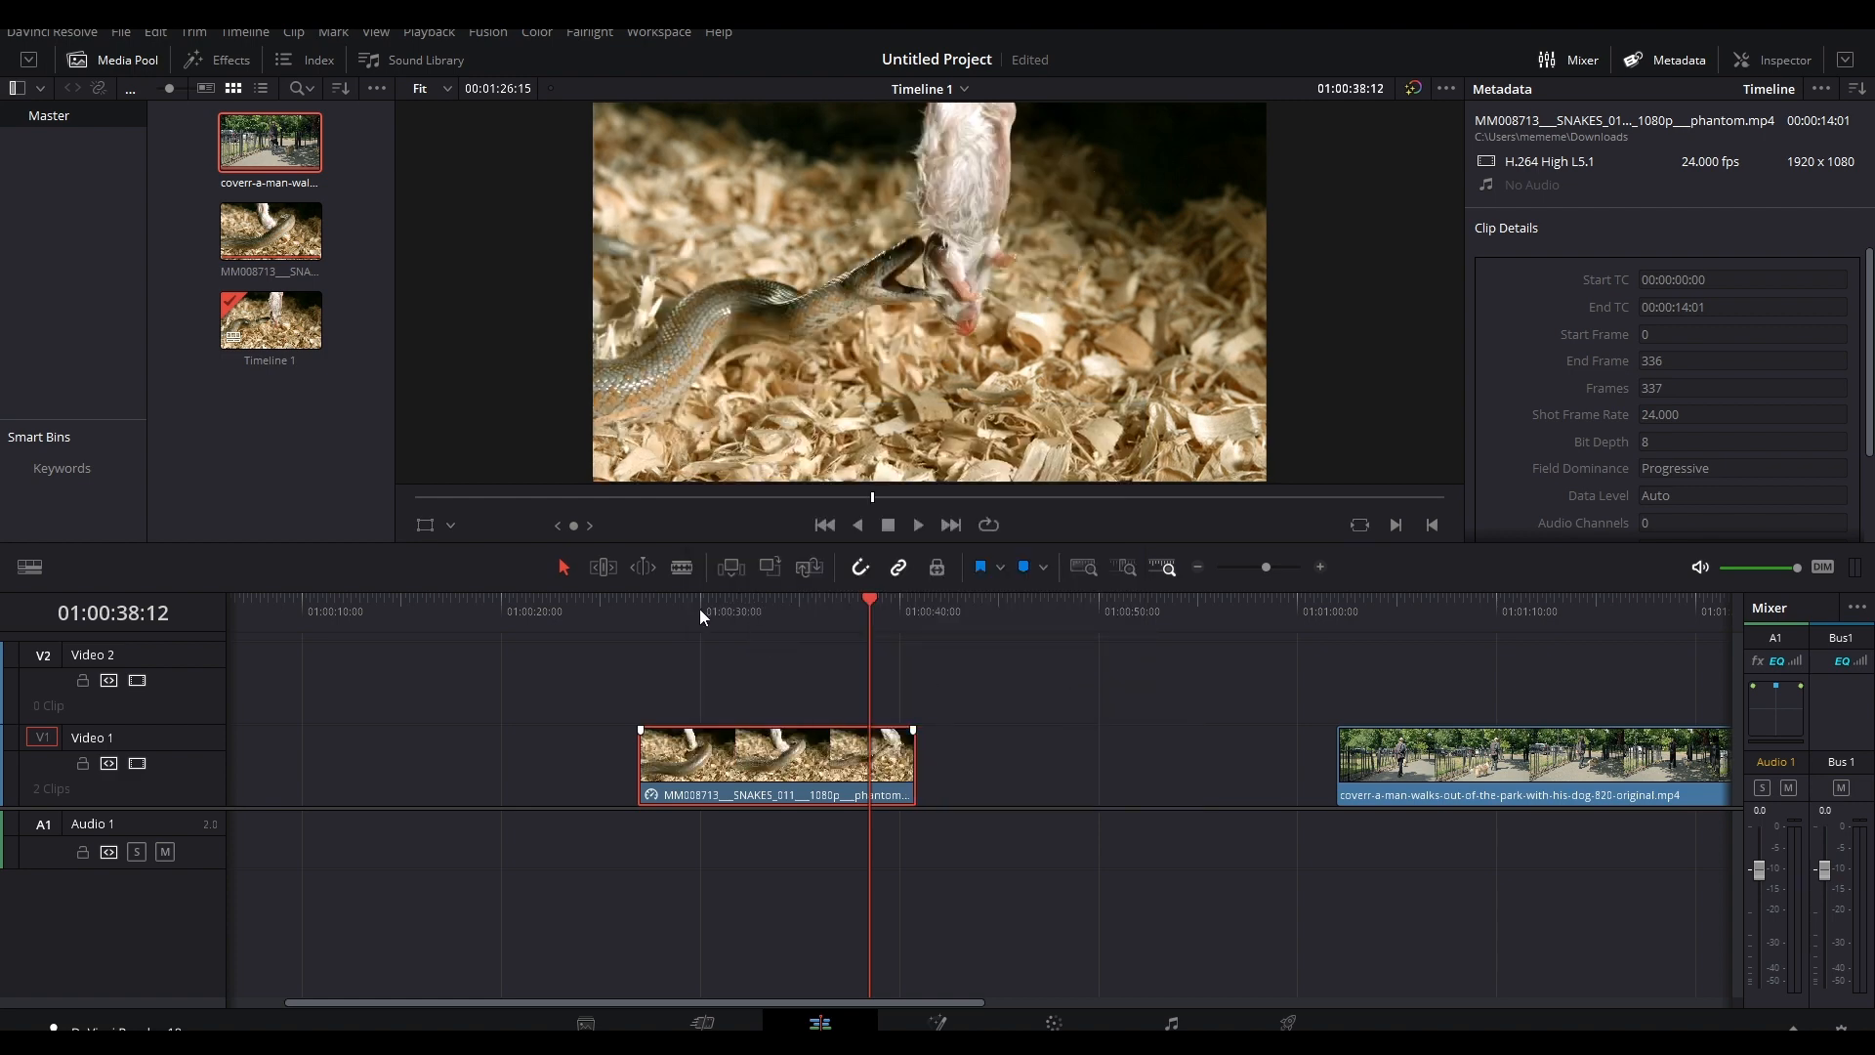
{"action": "left_click_drag", "start_coordinate": [699, 608], "coordinate": [747, 608]}
{"action": "key", "text": "space"}
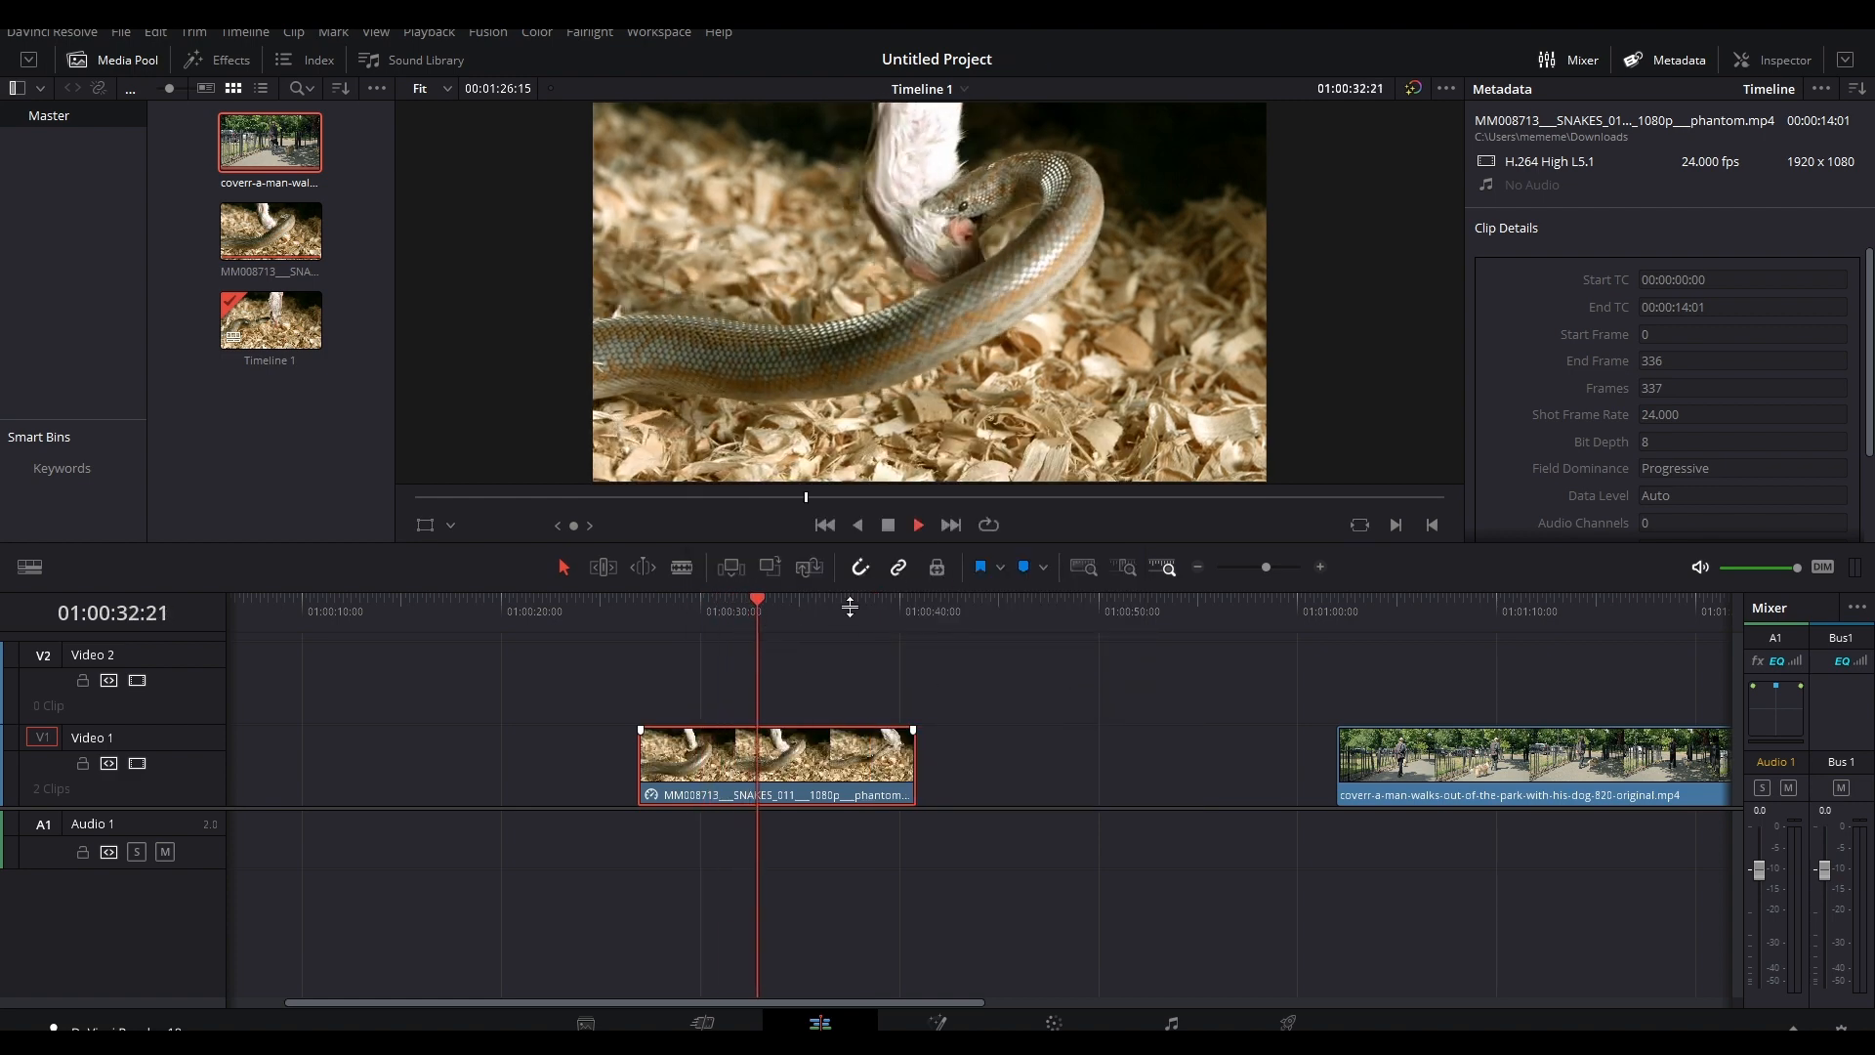
Try a freeze frame on the snake clip at 01:00:34:08, play the frozen section, and undo the freeze
{"action": "key", "text": "r"}
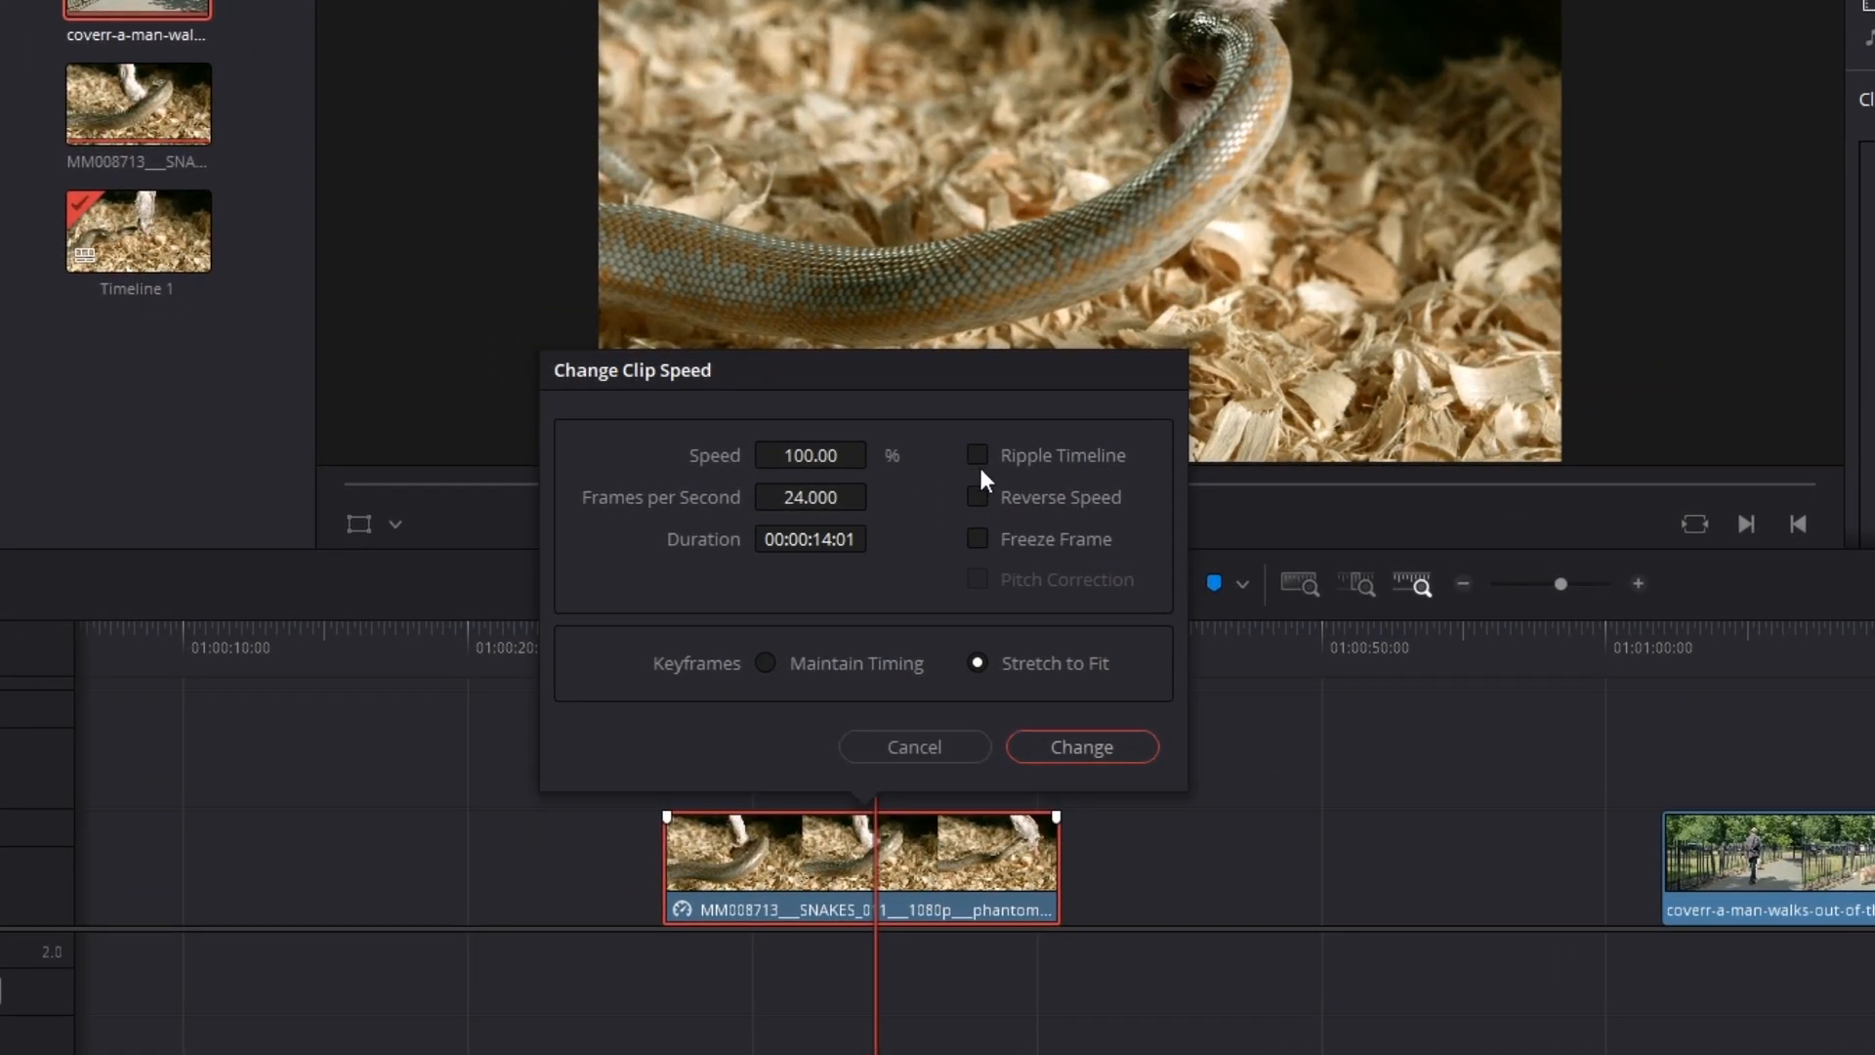
{"action": "left_click", "coordinate": [978, 538]}
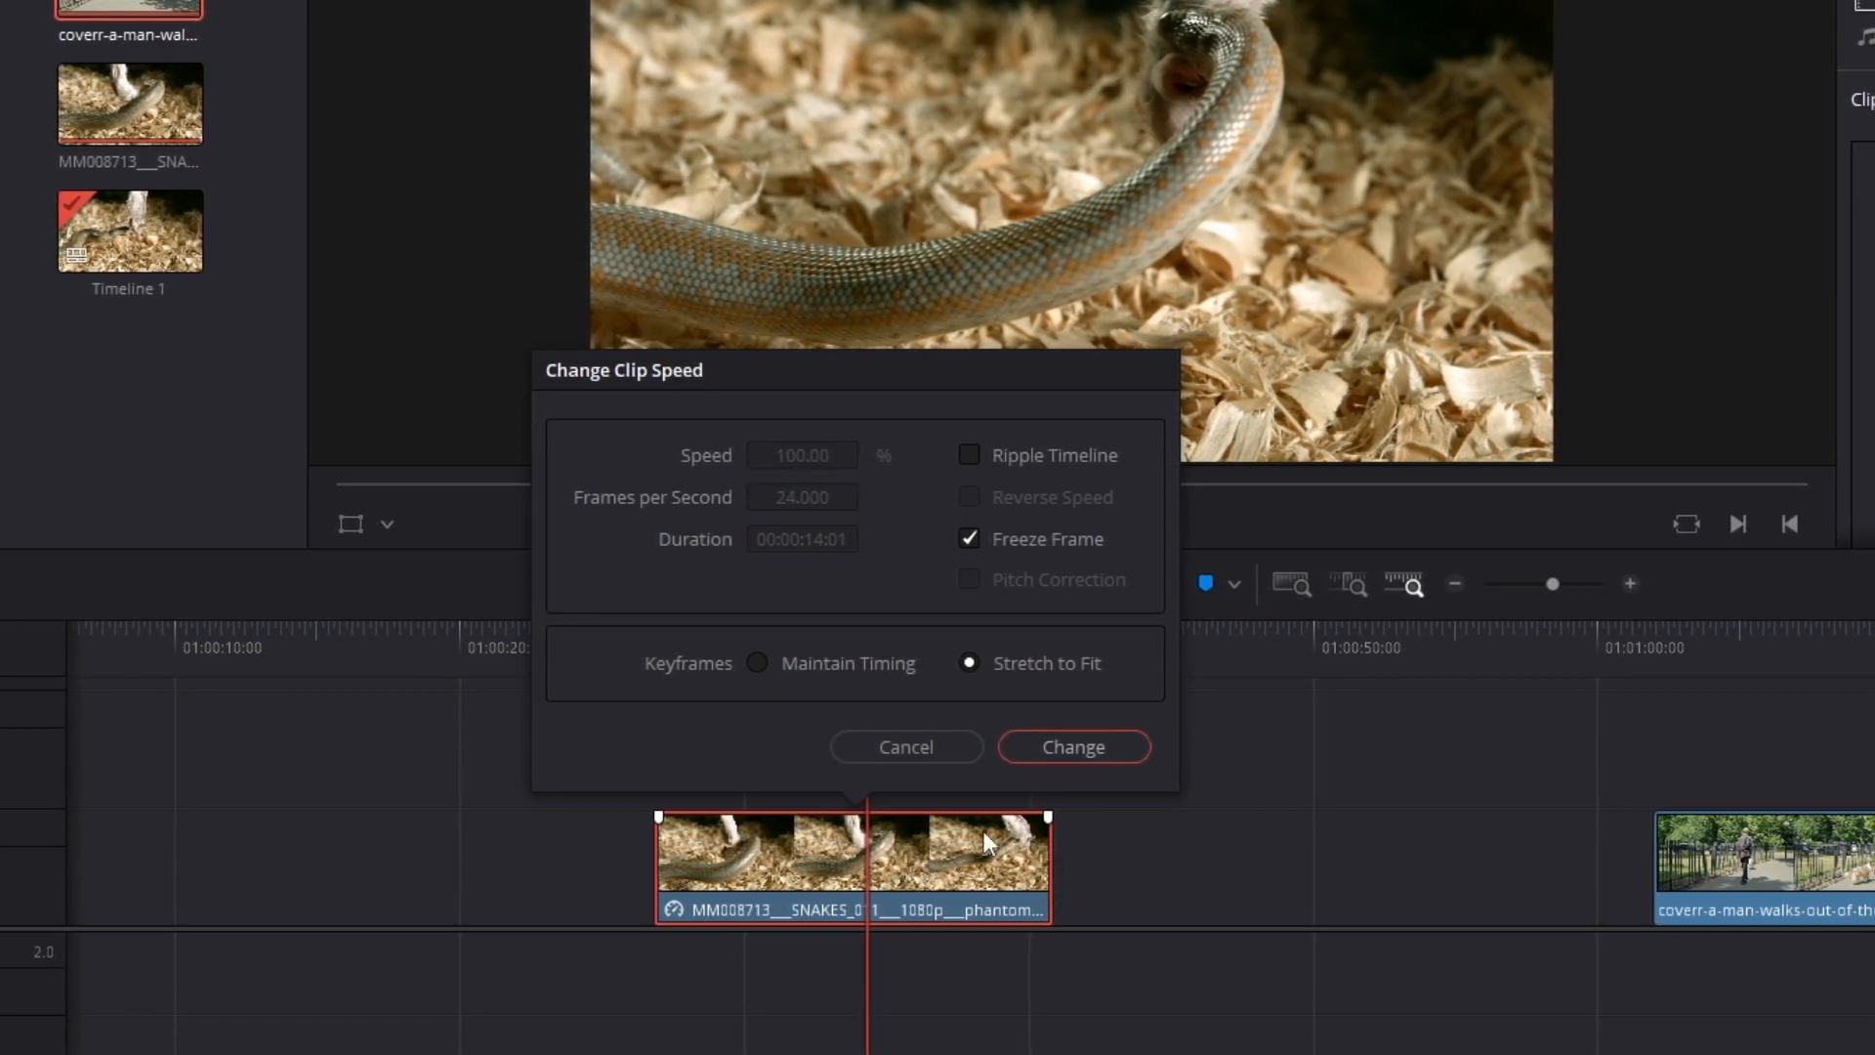
{"action": "left_click", "coordinate": [1084, 747]}
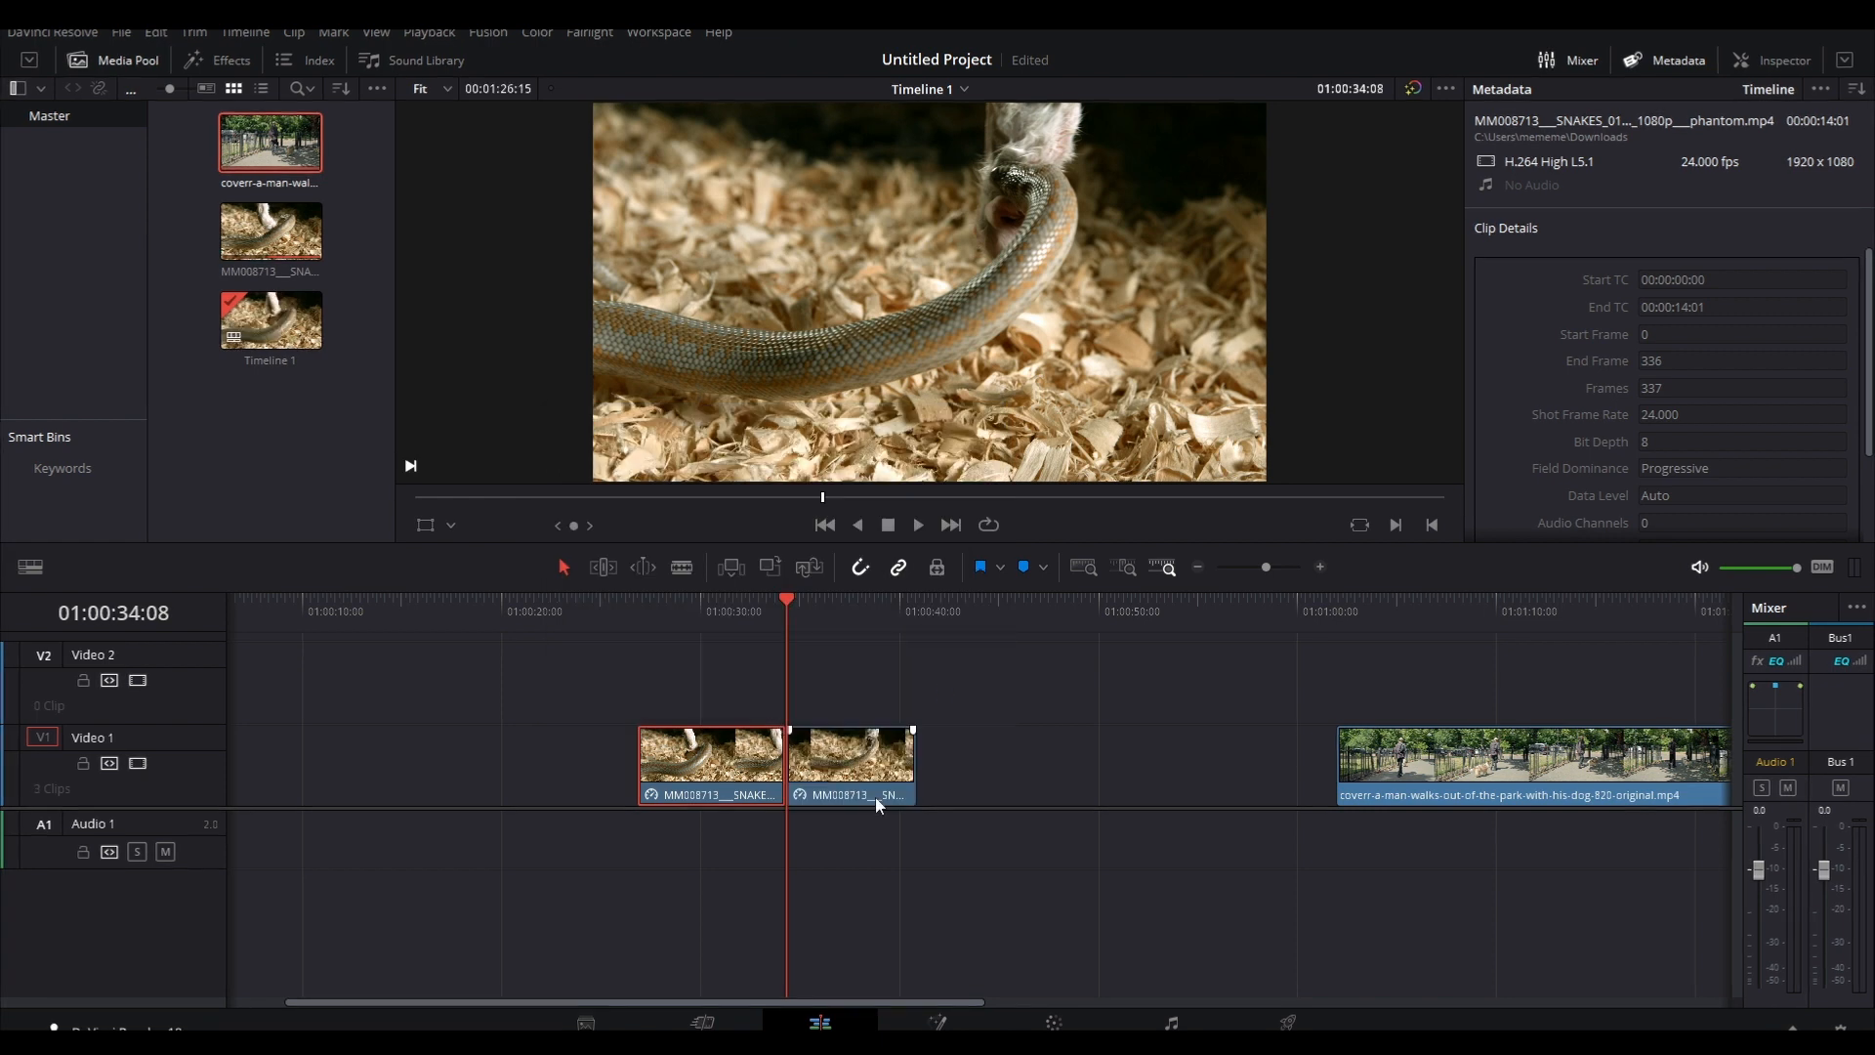
{"action": "left_click", "coordinate": [853, 765]}
{"action": "left_click", "coordinate": [764, 612]}
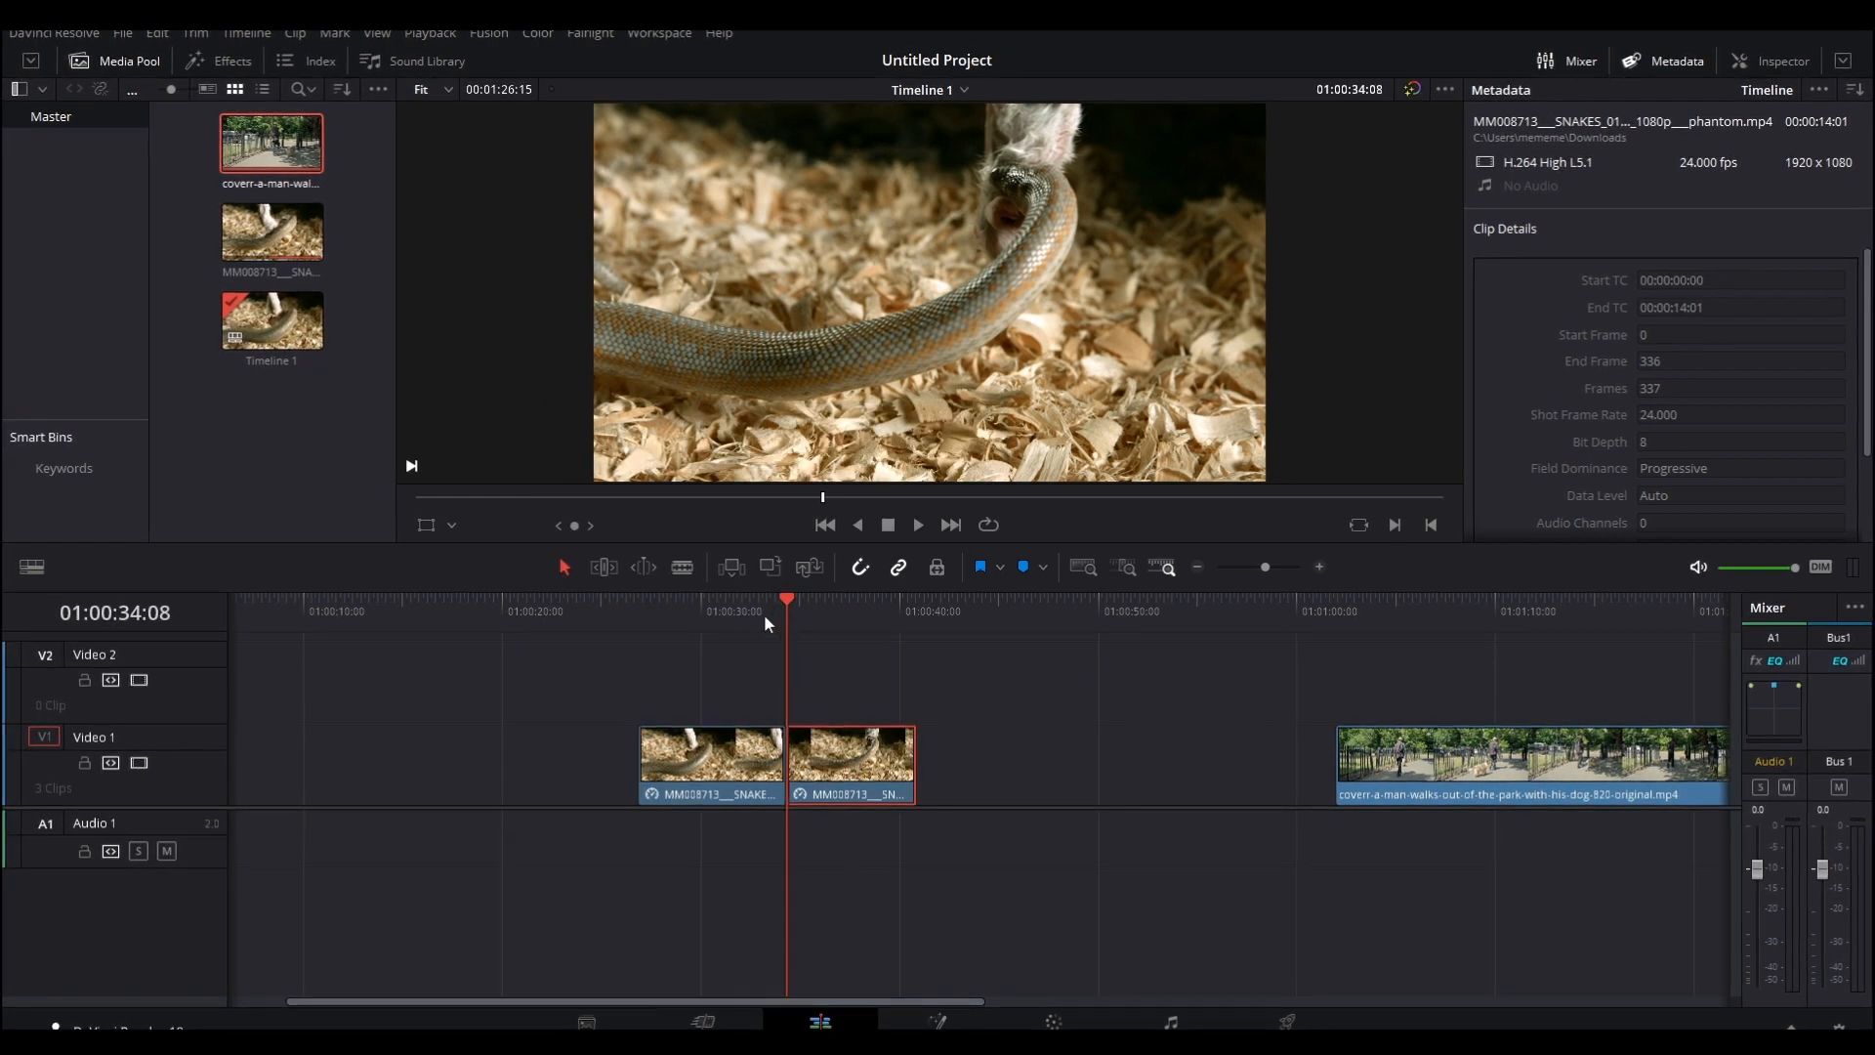
{"action": "left_click", "coordinate": [918, 524]}
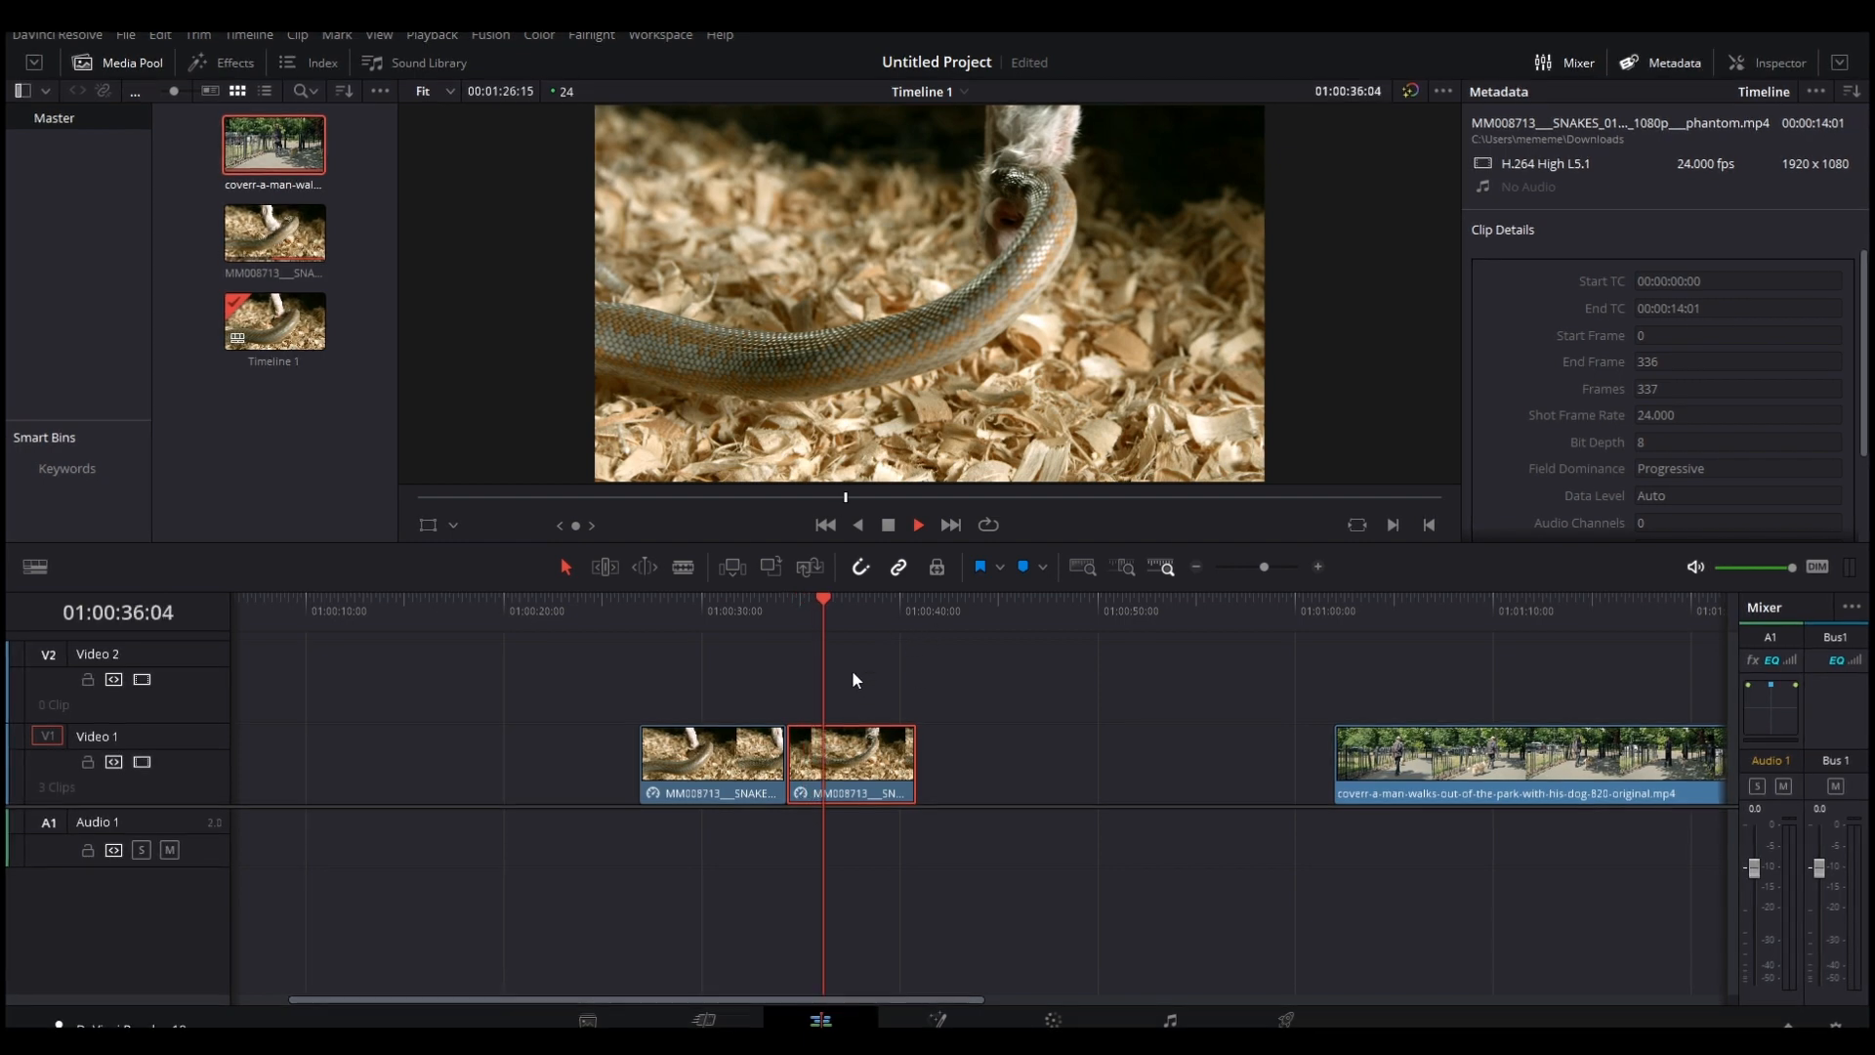
{"action": "left_click", "coordinate": [888, 525]}
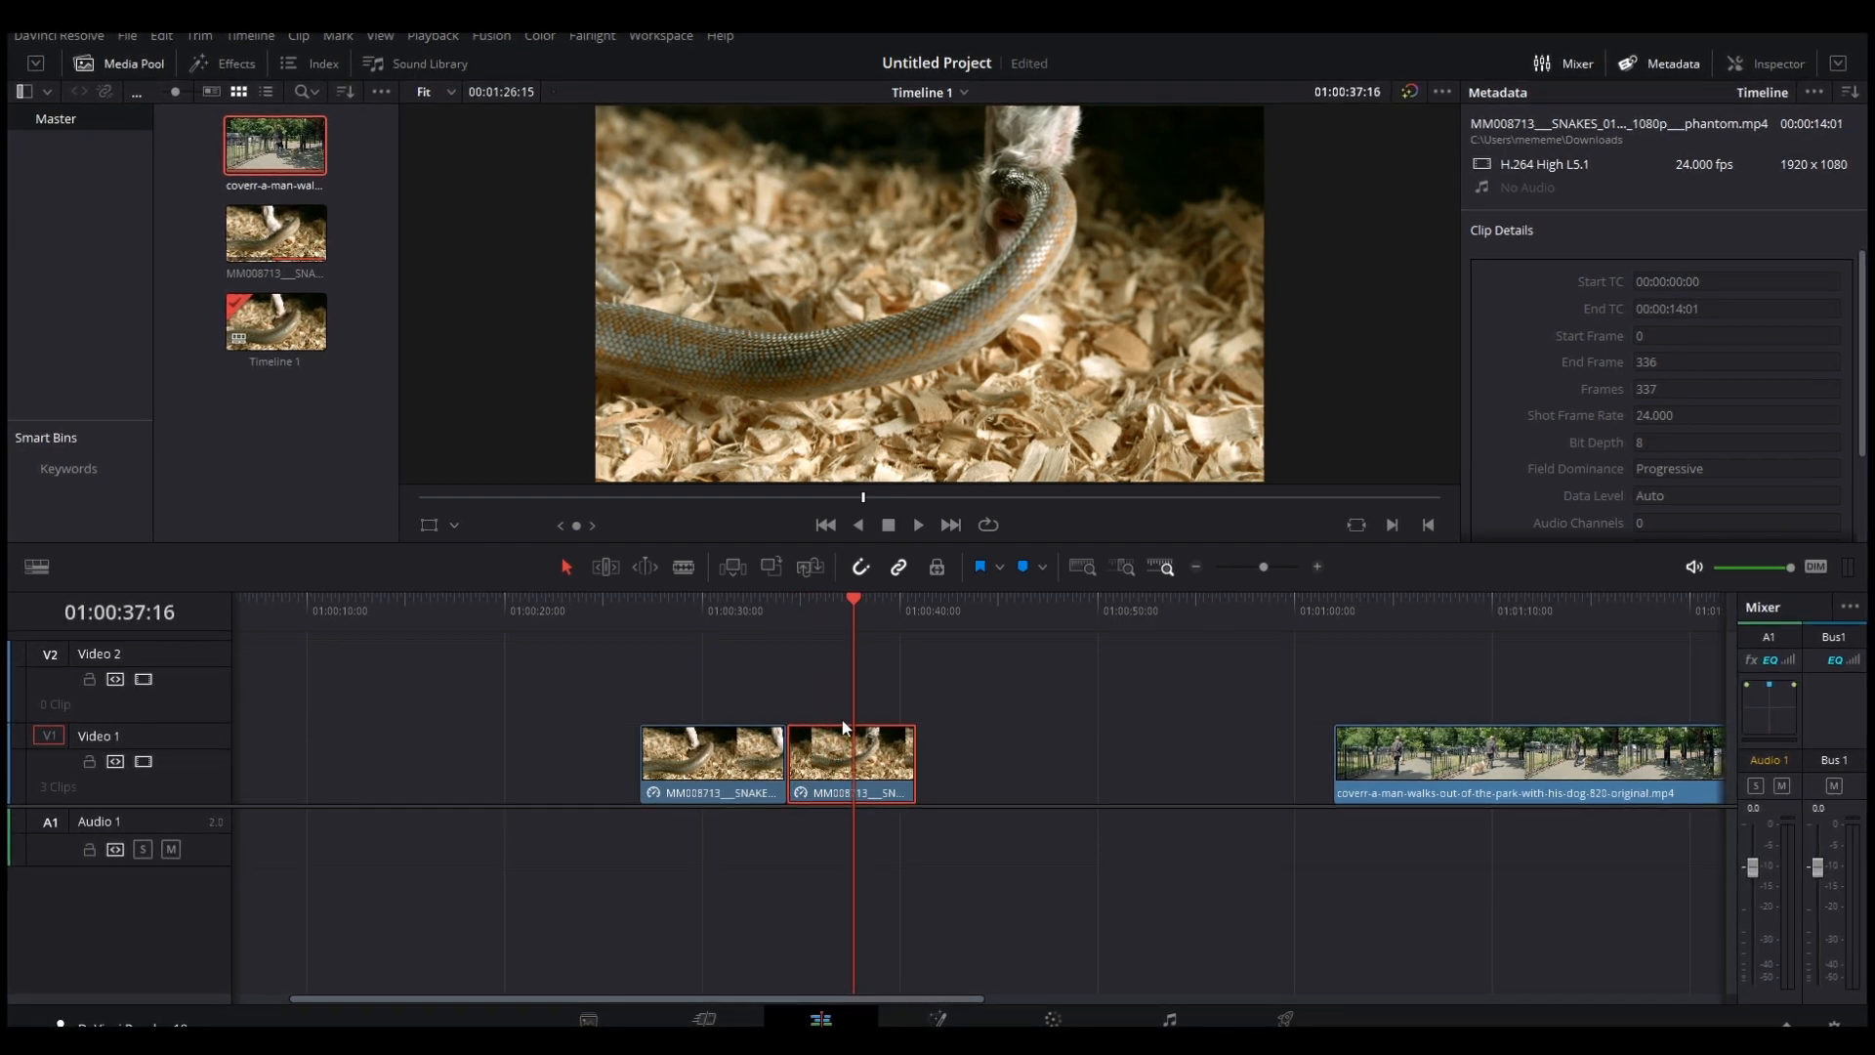
{"action": "key", "text": "ctrl+z"}
{"action": "key", "text": "ctrl+z"}
Apply a freeze frame to the reversed snake clip starting at 01:00:35:19, using the clip speed settings
{"action": "mouse_move", "coordinate": [794, 607]}
{"action": "left_mouse_down"}
{"action": "mouse_move", "coordinate": [774, 612]}
{"action": "mouse_move", "coordinate": [817, 618]}
{"action": "left_mouse_up"}
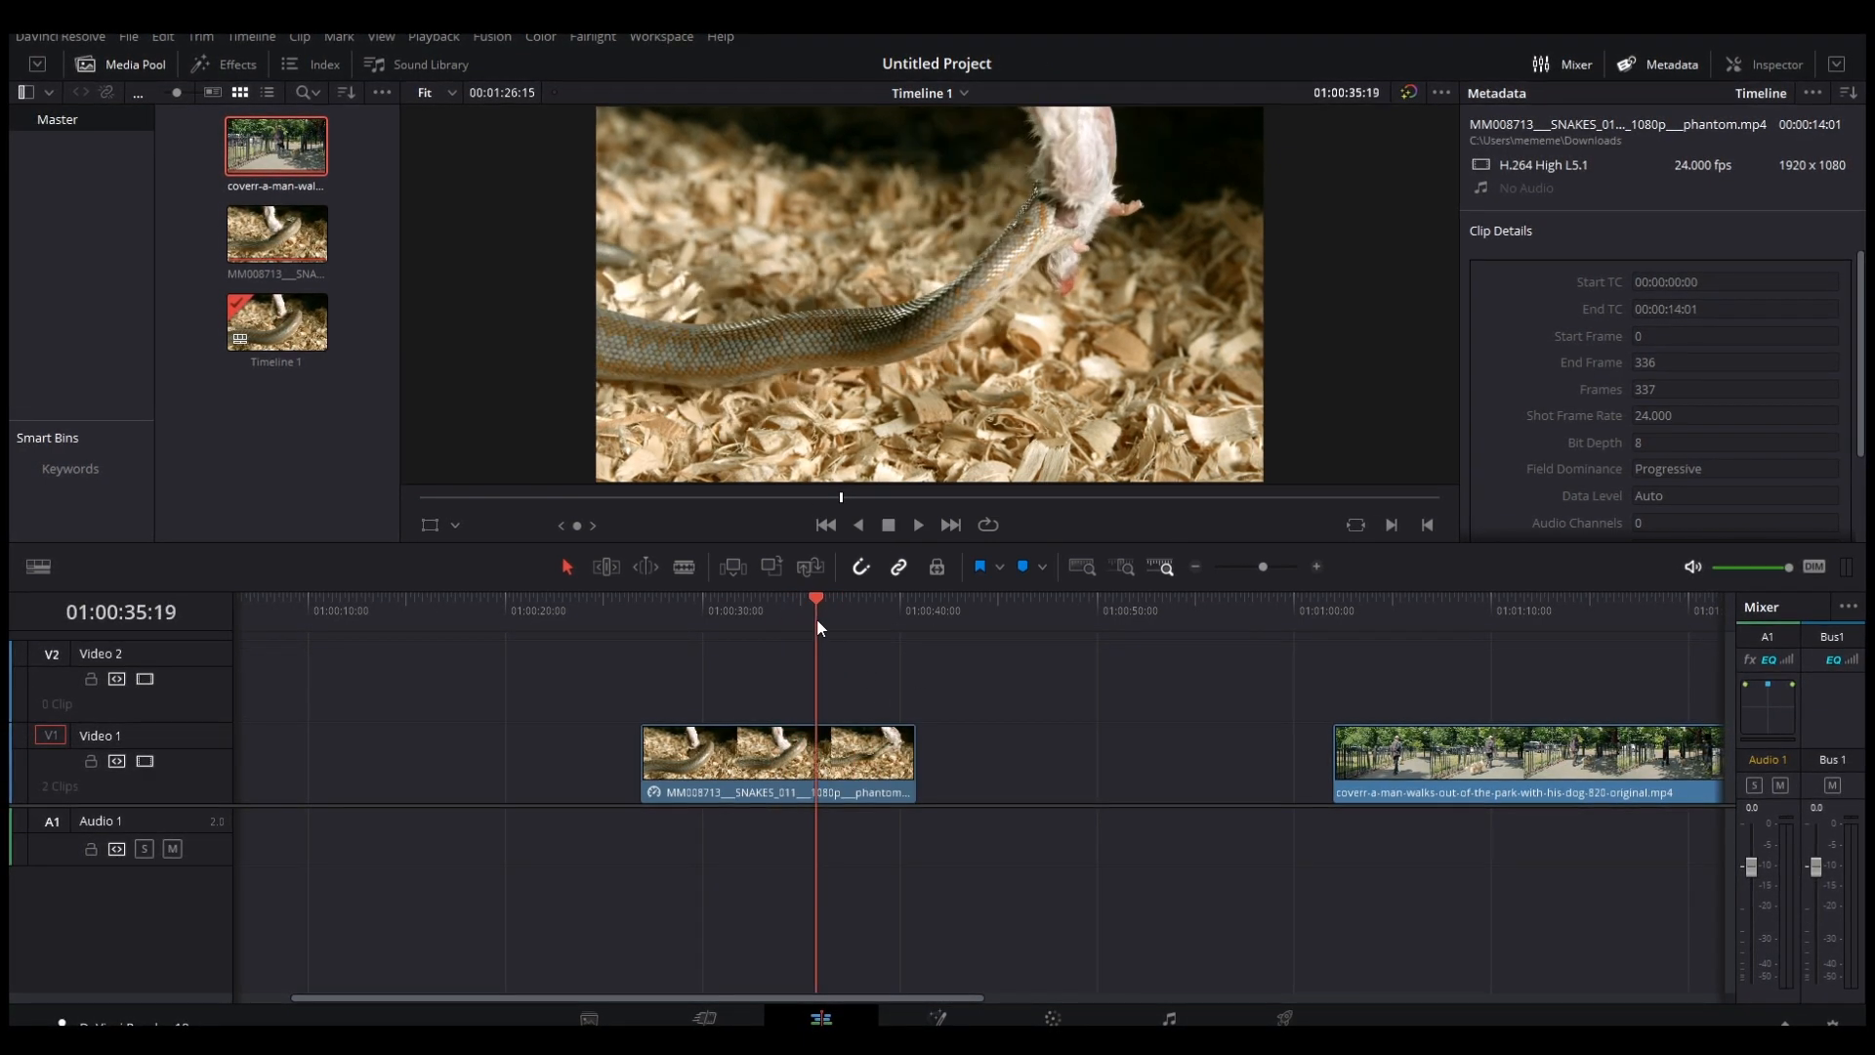
{"action": "right_click", "coordinate": [848, 767]}
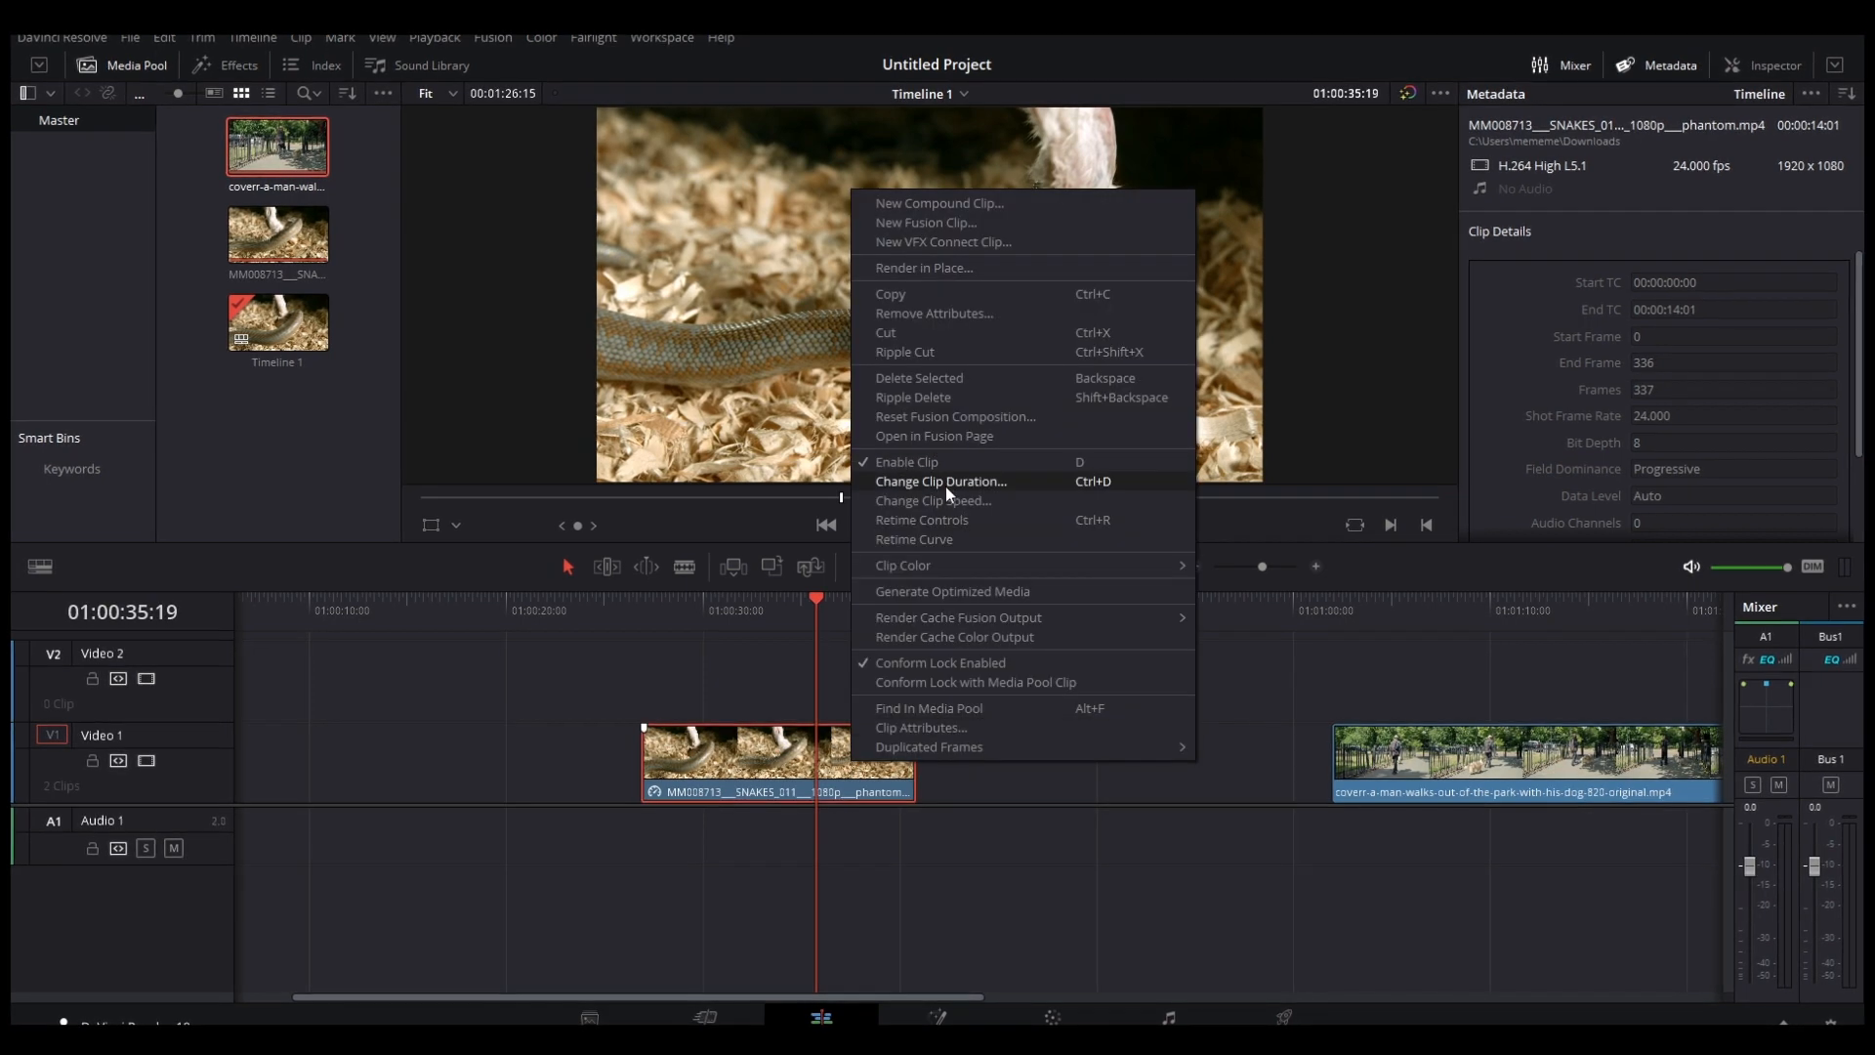
{"action": "left_click", "coordinate": [936, 501]}
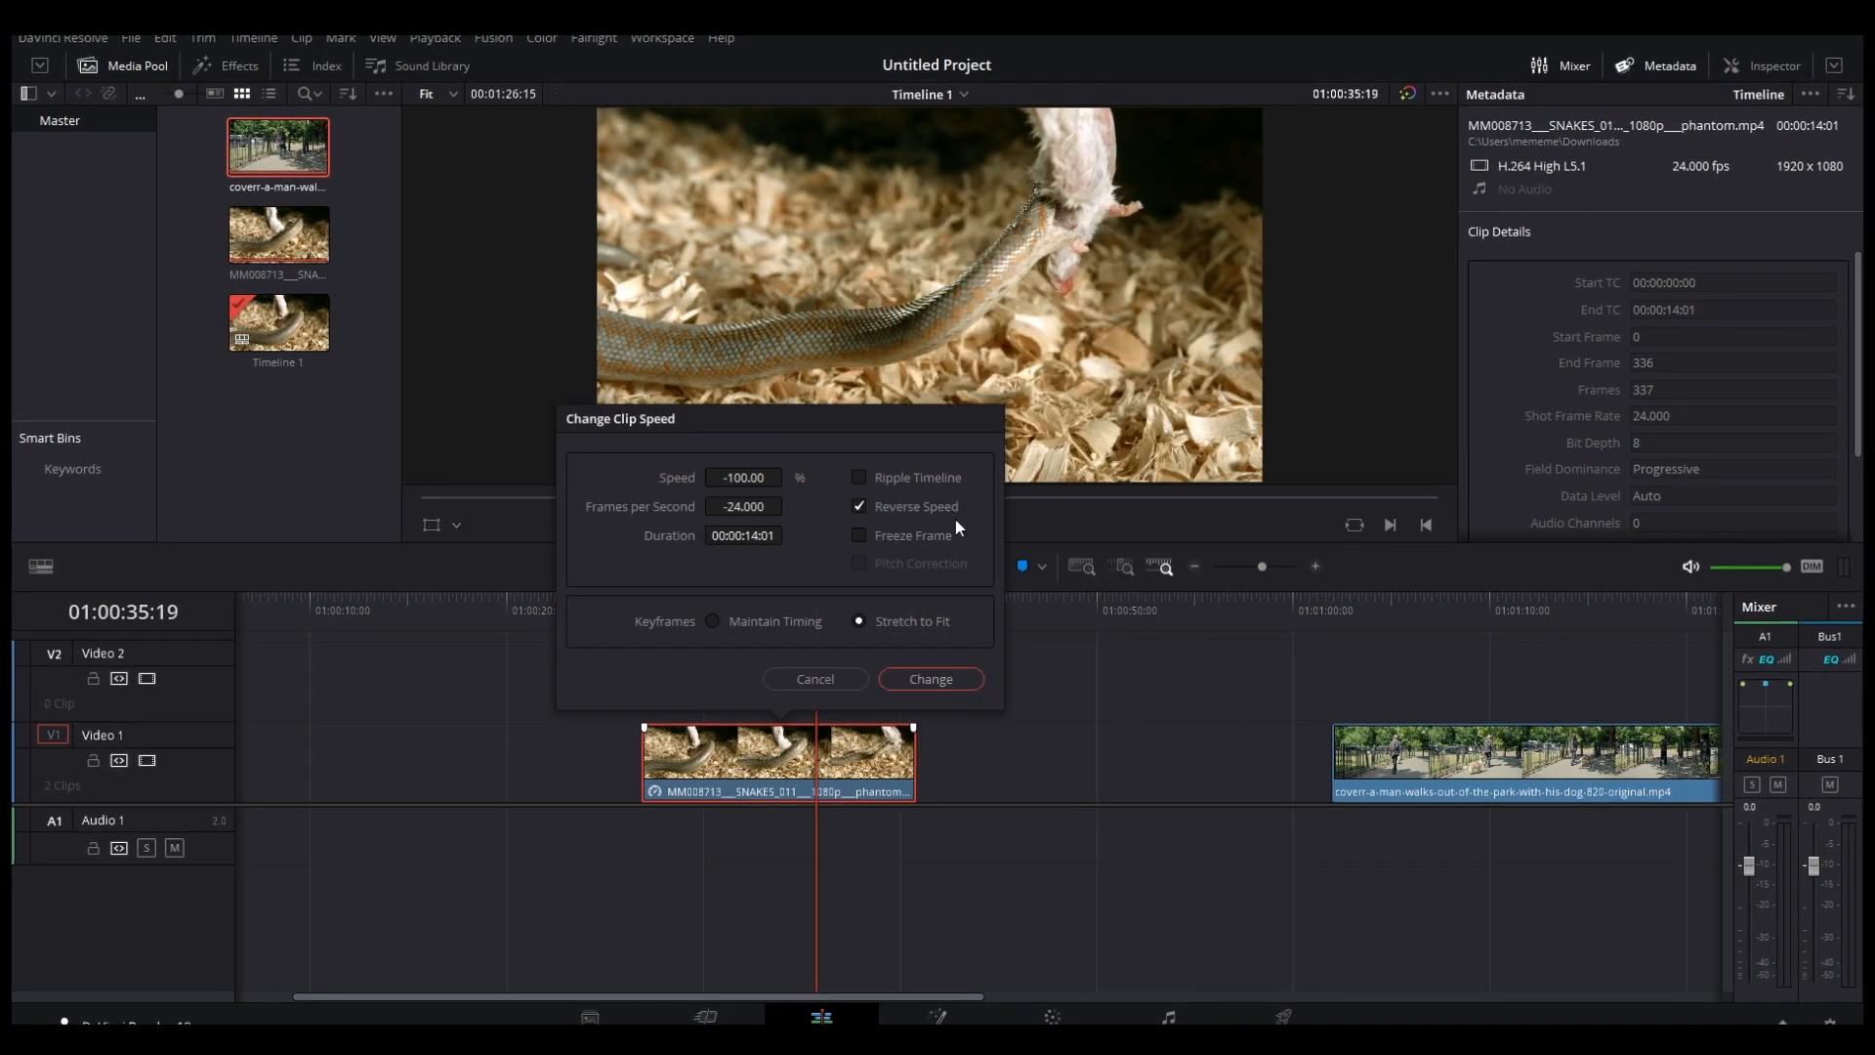
{"action": "left_click", "coordinate": [882, 531]}
{"action": "left_click", "coordinate": [908, 674]}
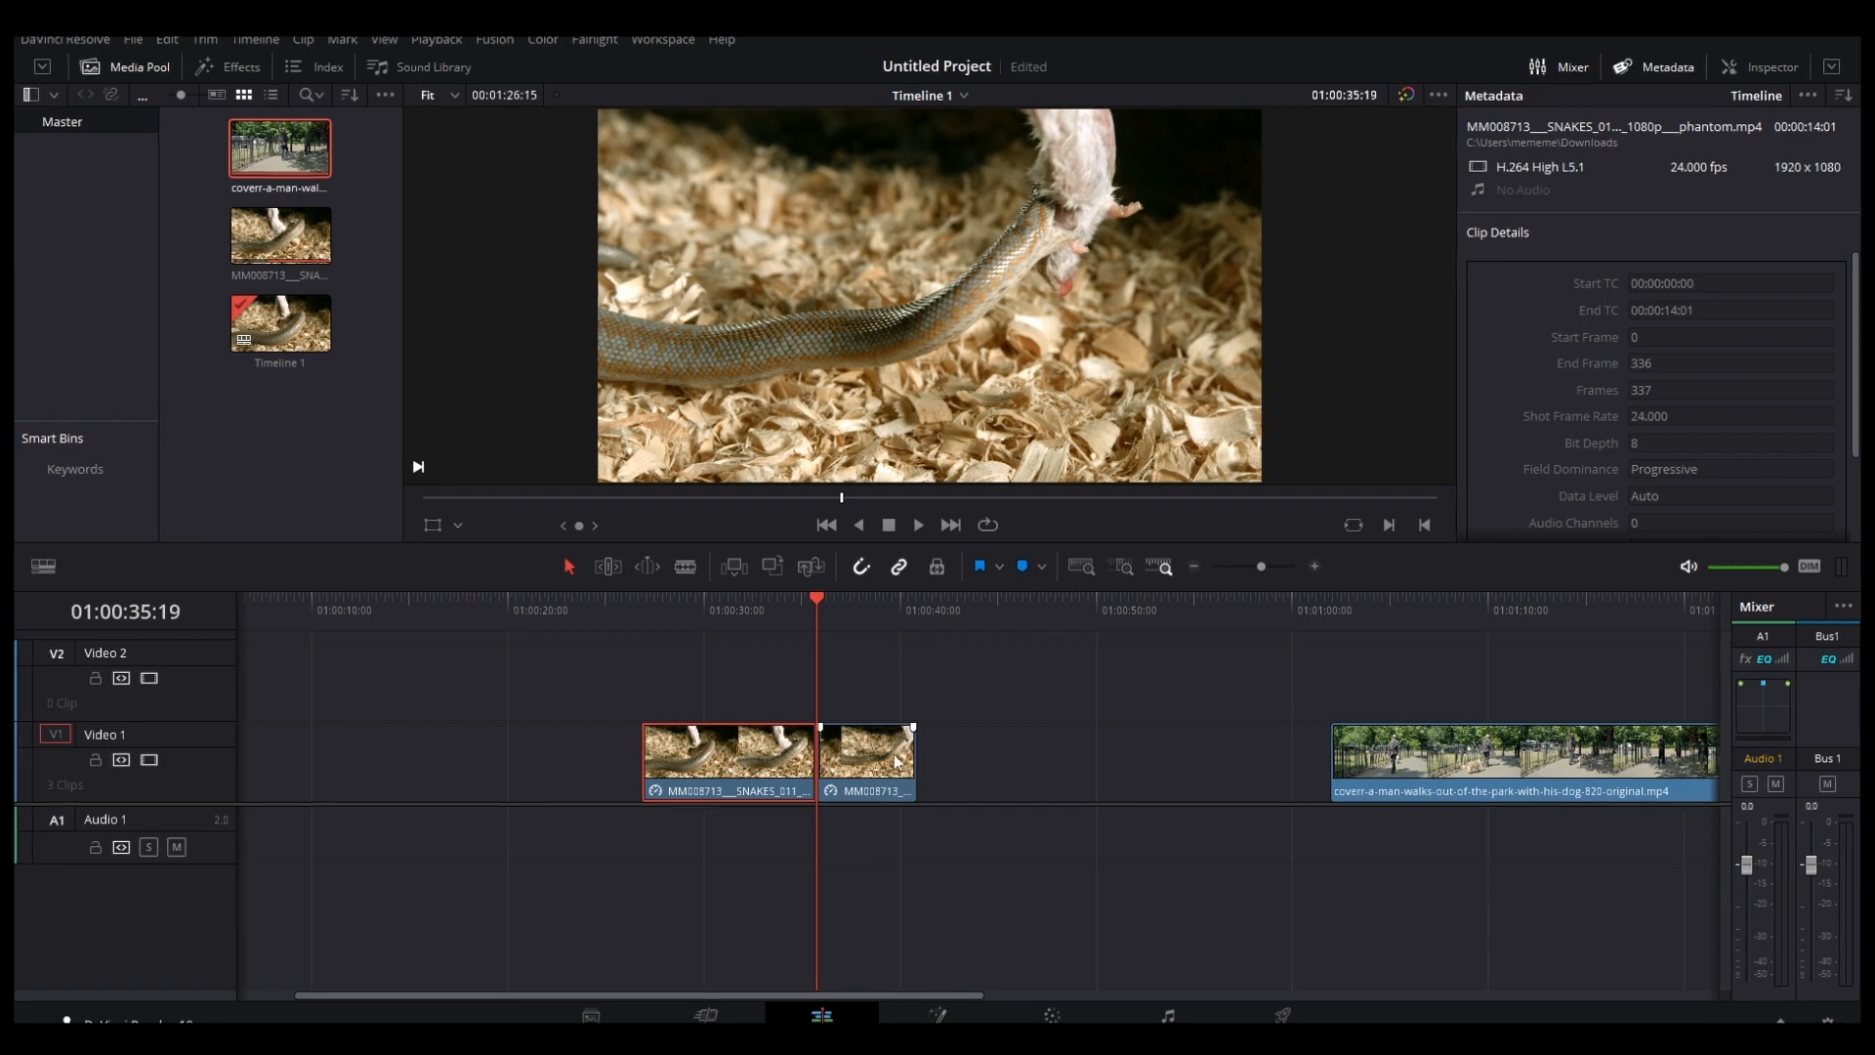
Duplicate the frozen segment of the snake clip on Video 1, placing the copy right after the original
{"action": "right_click", "coordinate": [773, 748]}
{"action": "left_click", "coordinate": [775, 776]}
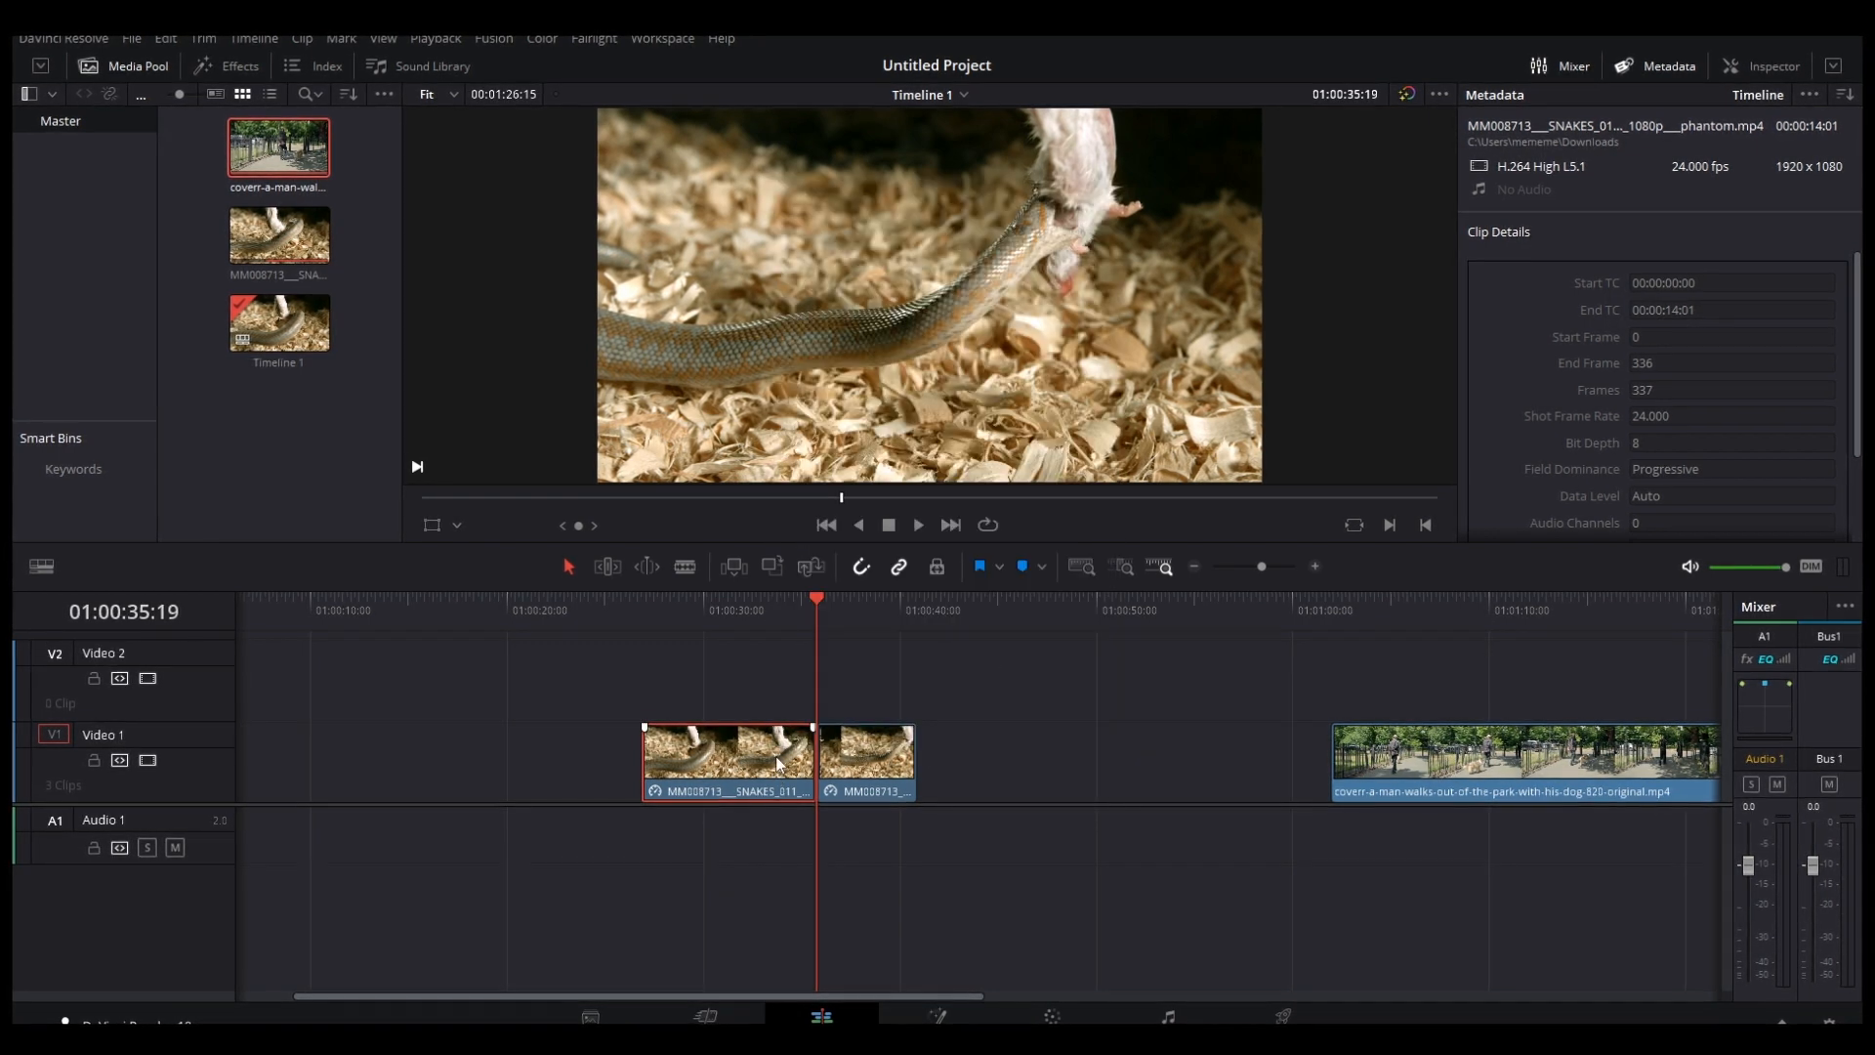
{"action": "left_click", "coordinate": [864, 763]}
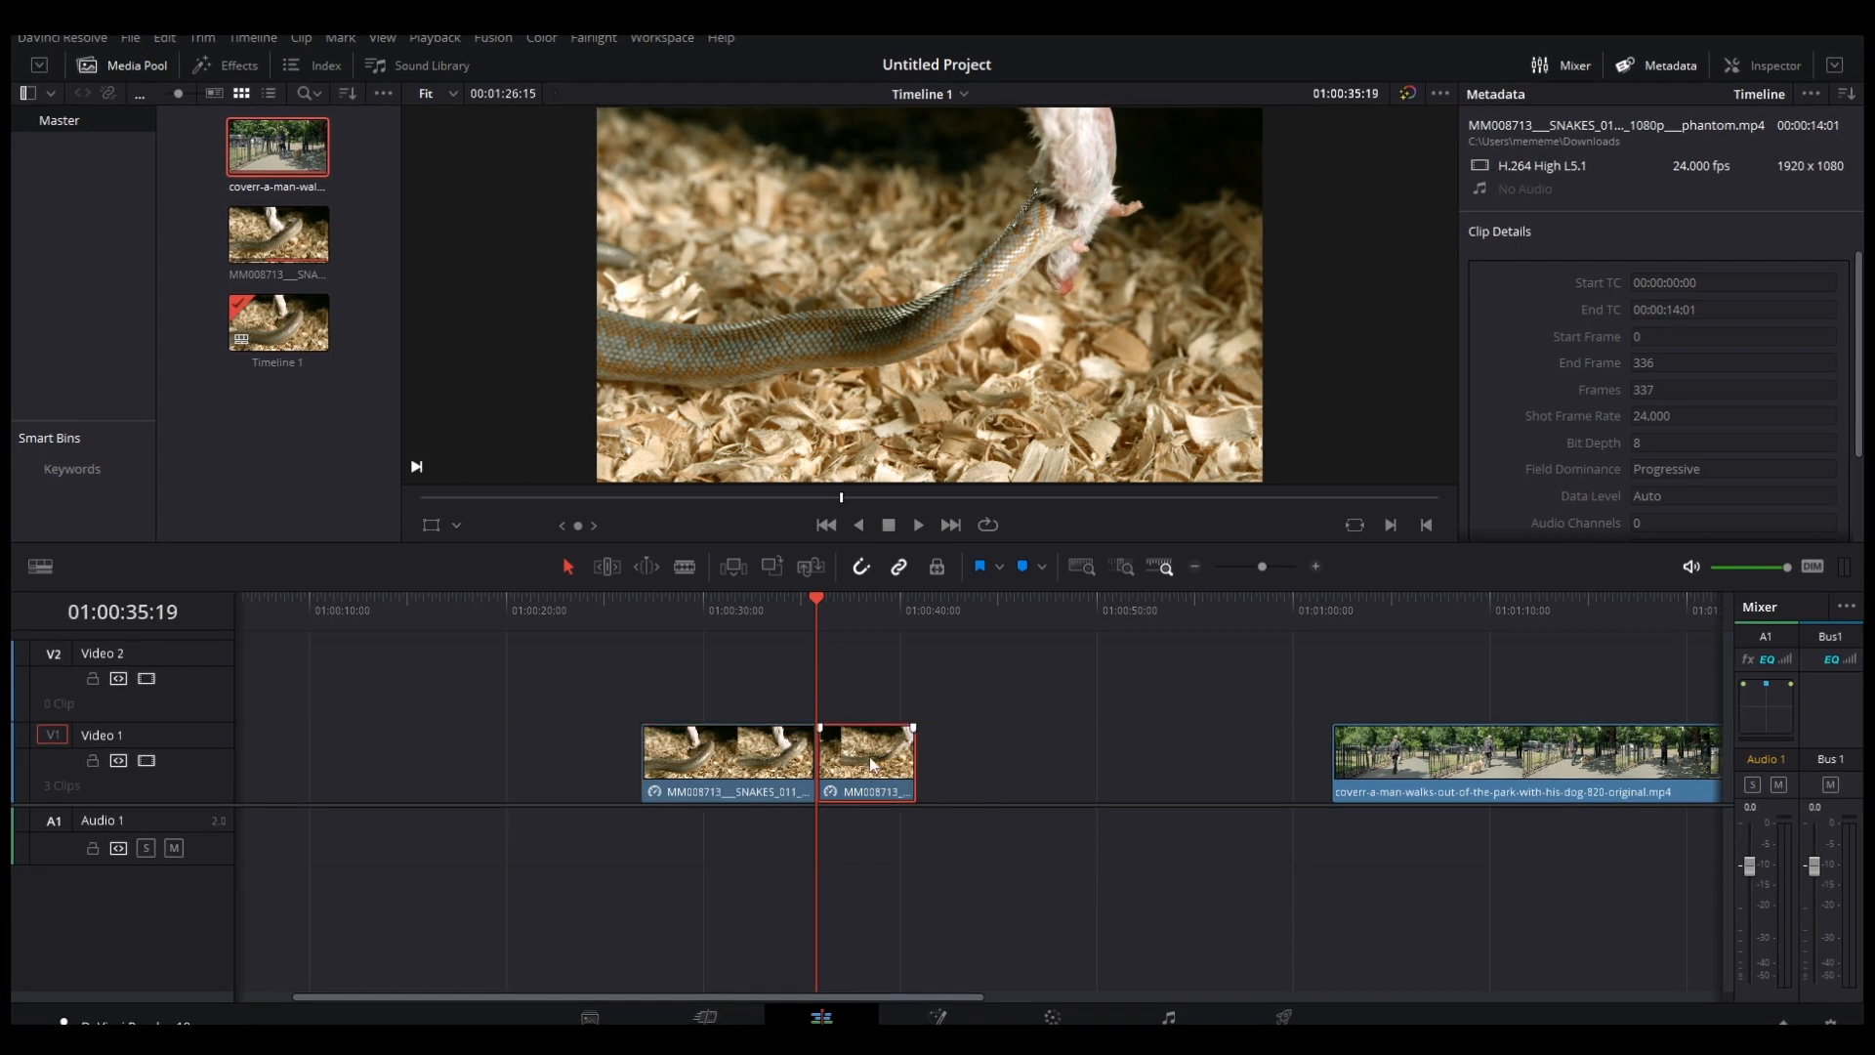
{"action": "left_click_drag", "start_coordinate": [878, 766], "coordinate": [954, 765]}
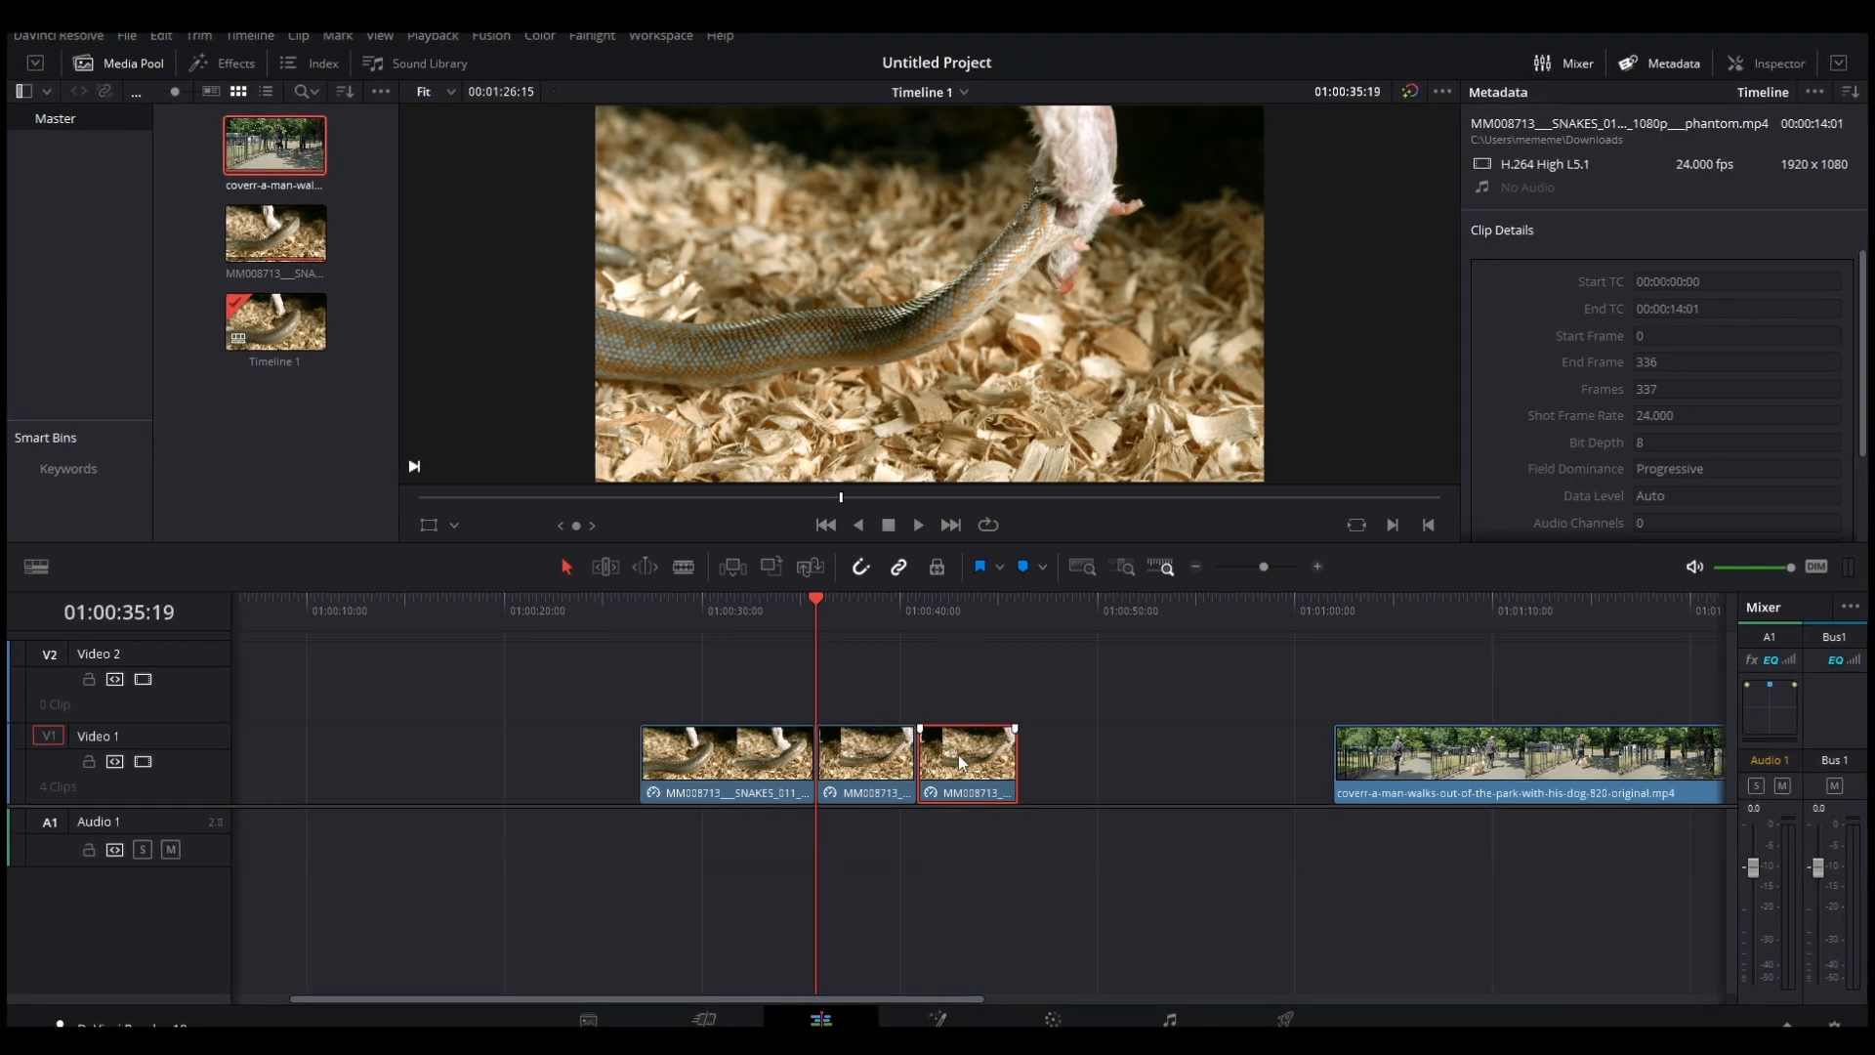
Turn off the freeze frame on the copied snake segment and reverse its speed to -100% in the clip speed settings
{"action": "right_click", "coordinate": [971, 759]}
{"action": "left_click", "coordinate": [1051, 491]}
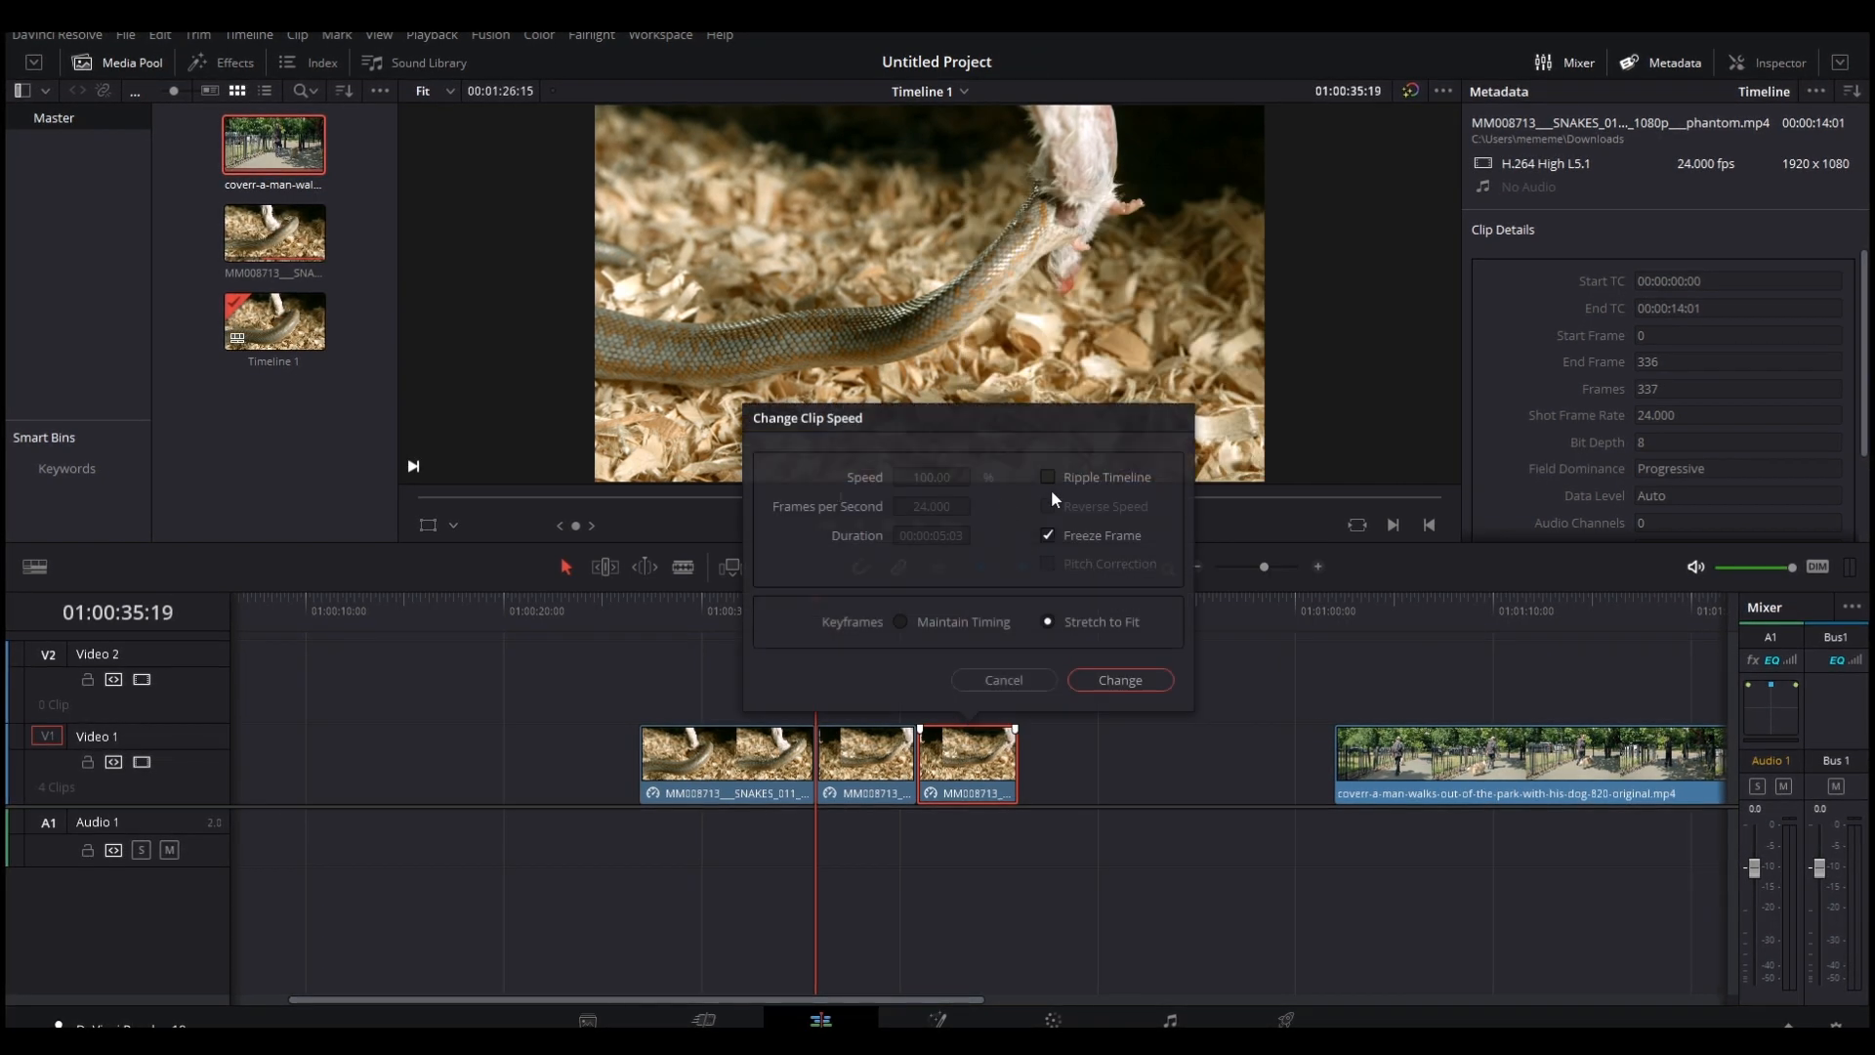
{"action": "left_click", "coordinate": [1057, 536]}
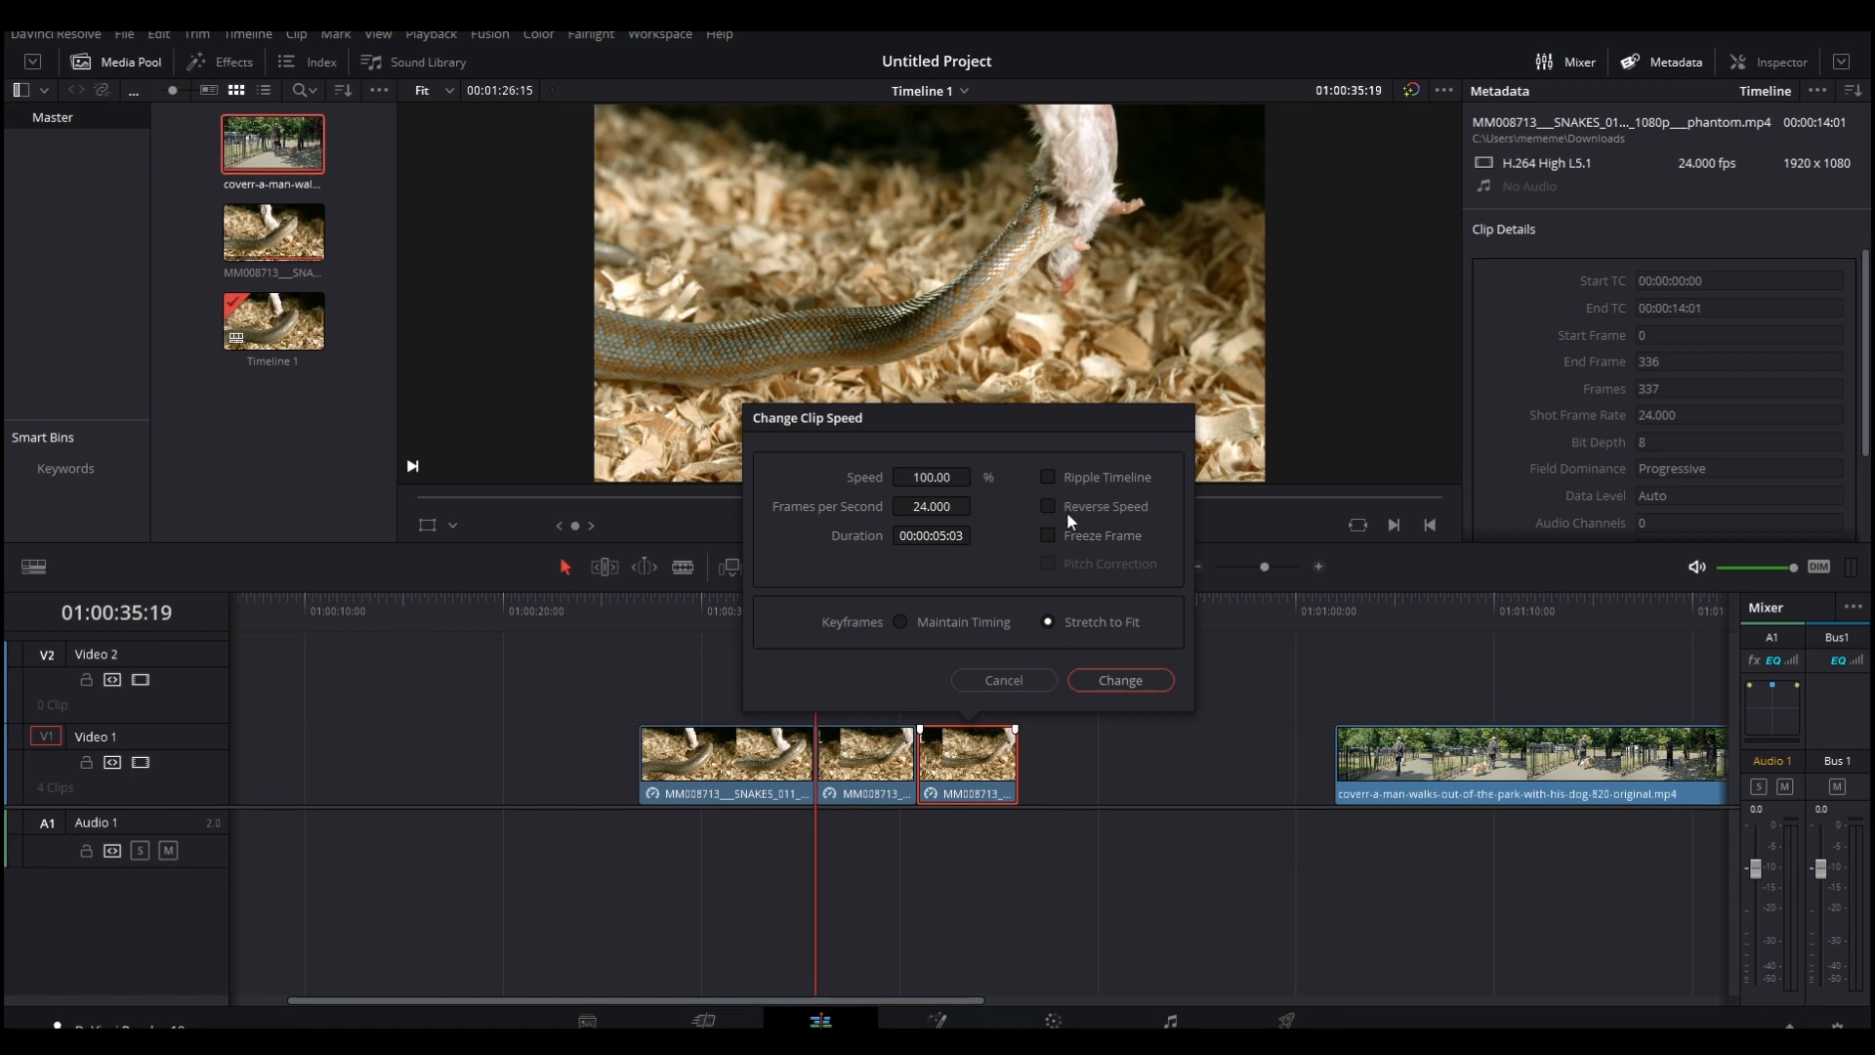
{"action": "left_click", "coordinate": [1074, 508]}
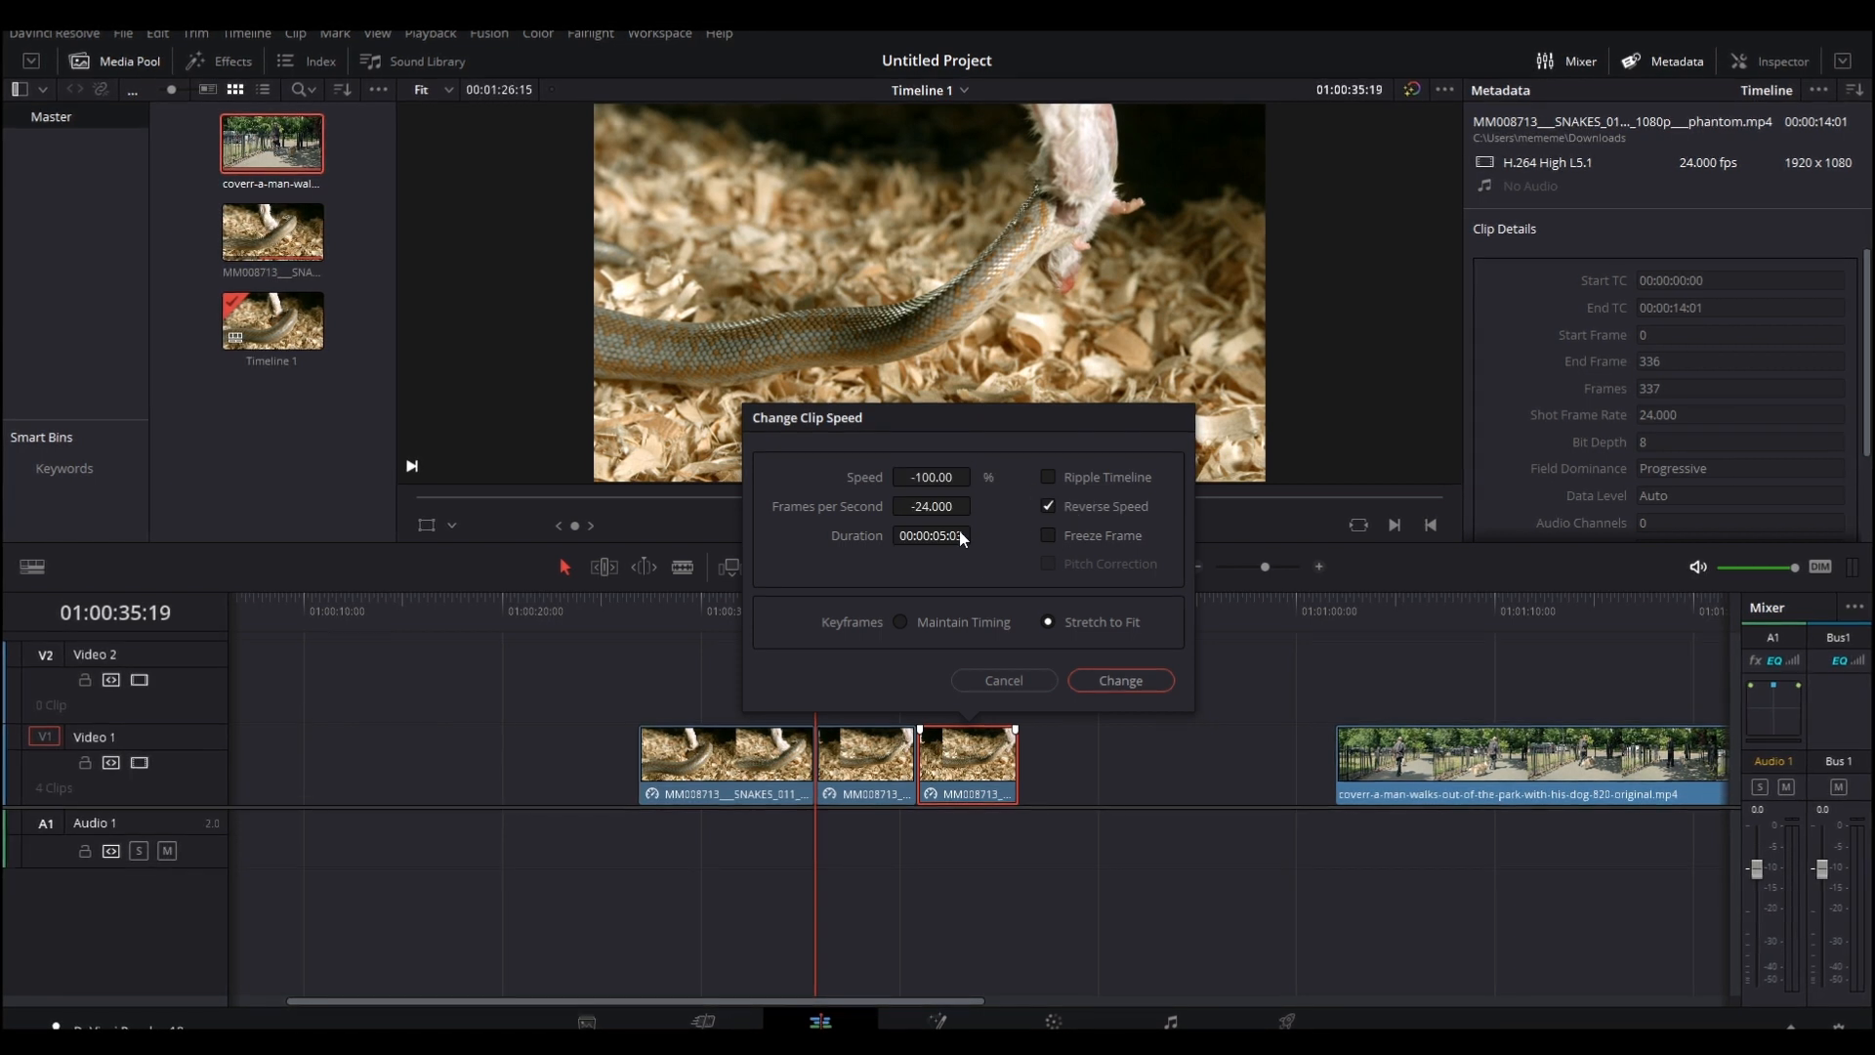
{"action": "left_click", "coordinate": [1110, 682]}
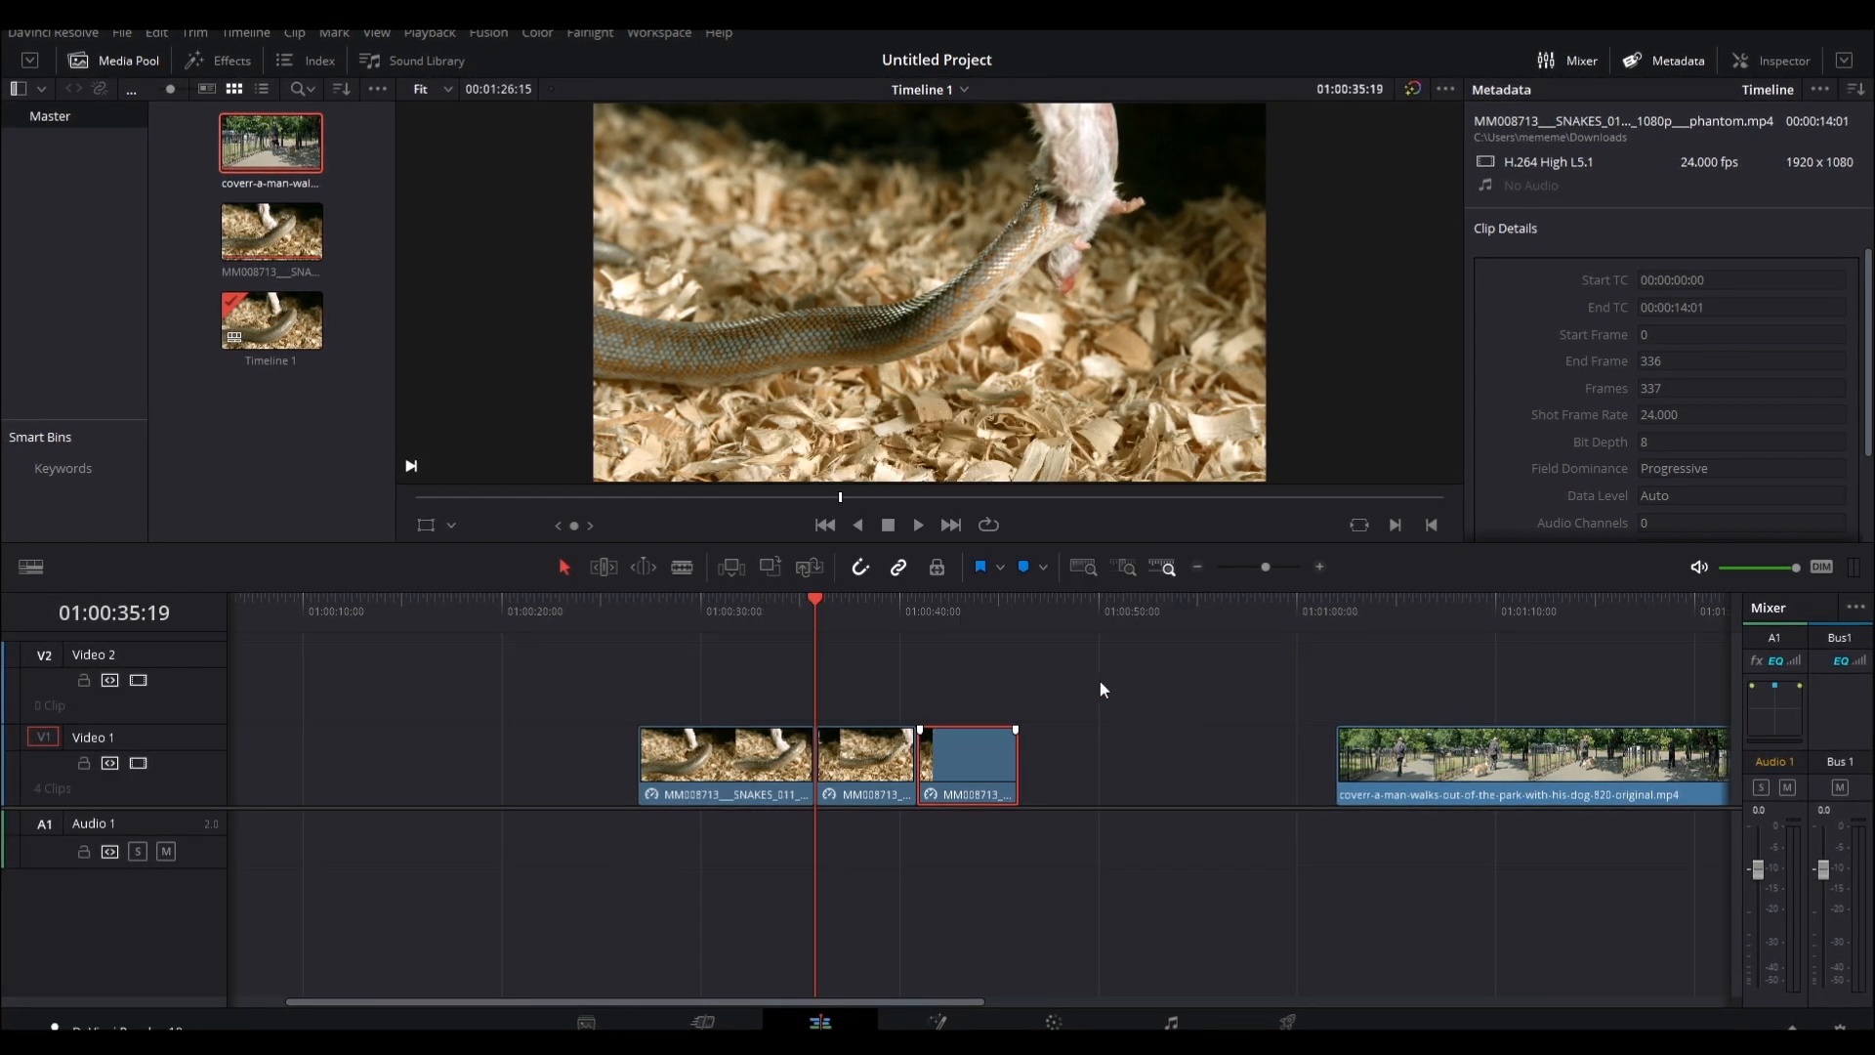
Play the snake clips from just before the frozen segment into the reversed copy
{"action": "left_click", "coordinate": [795, 613]}
{"action": "key", "text": "space"}
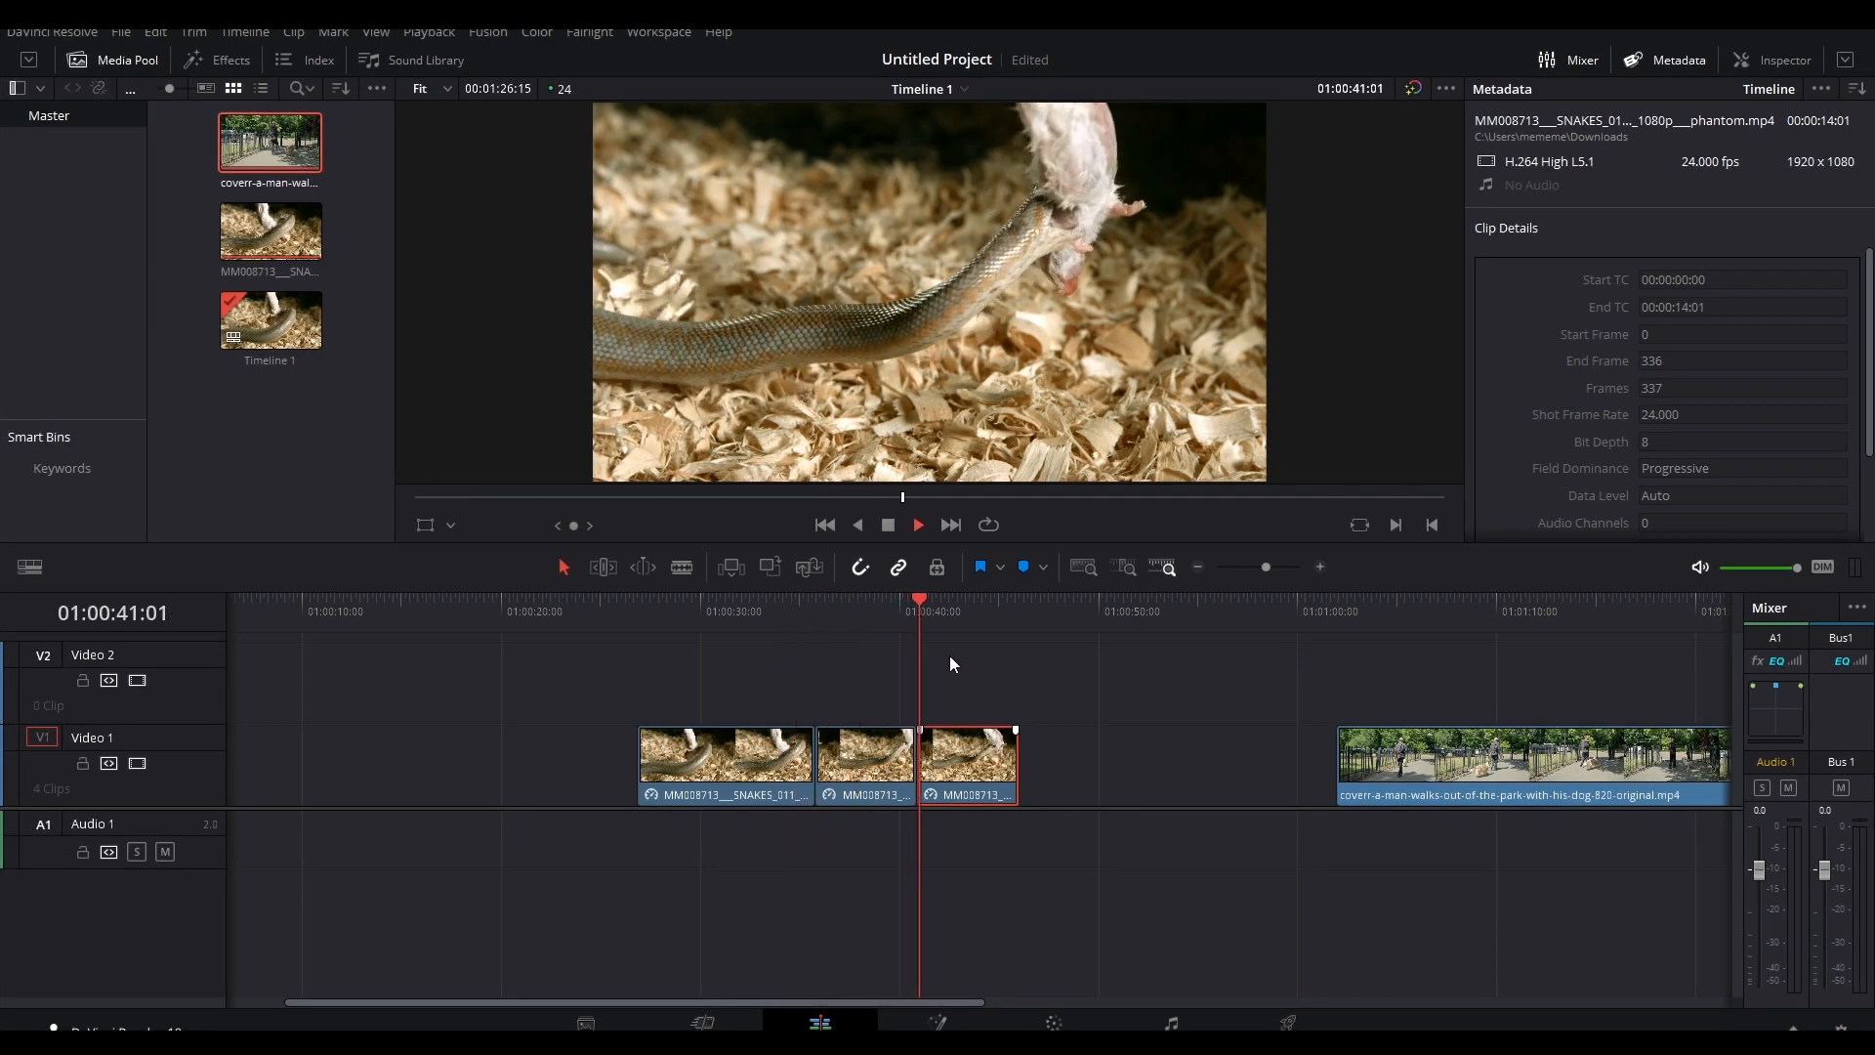
{"action": "key", "text": "space"}
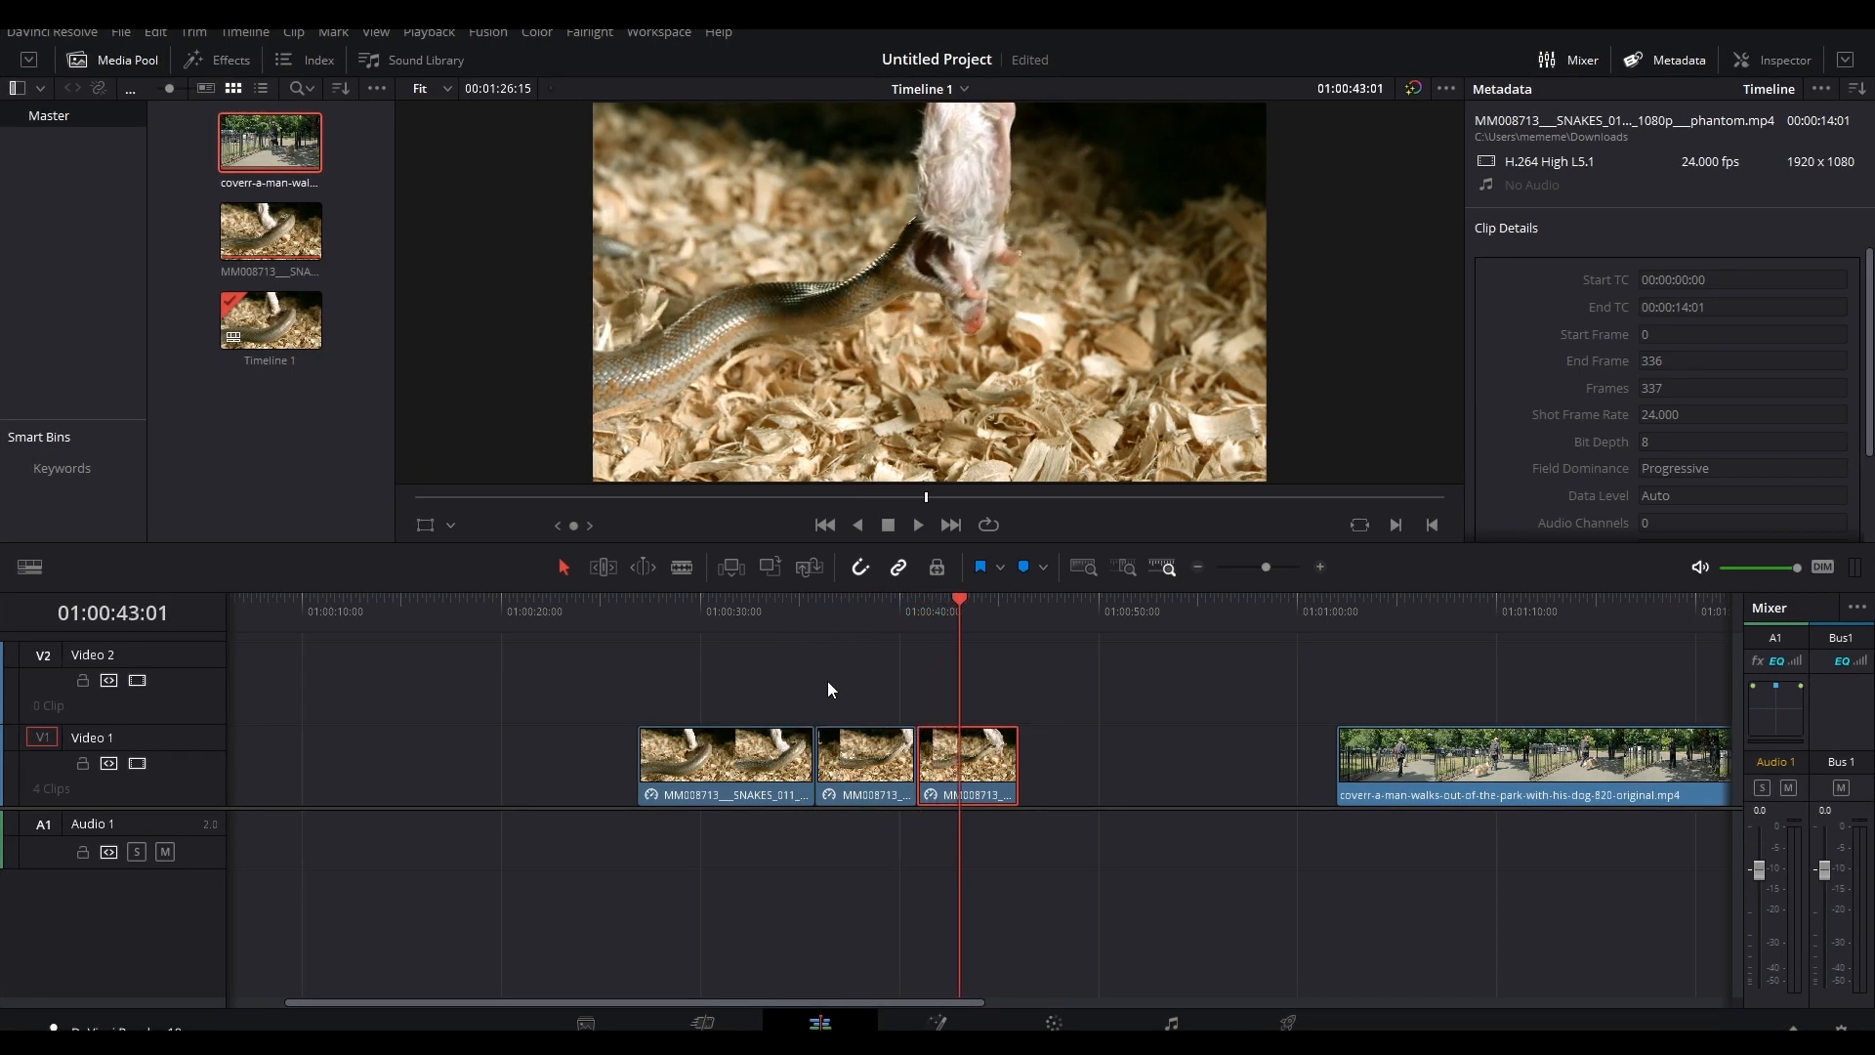
Shorten the frozen snake segment from its end to about 2 seconds and ripple delete the gap after it
{"action": "left_click", "coordinate": [907, 758]}
{"action": "left_click_drag", "start_coordinate": [904, 760], "coordinate": [840, 782]}
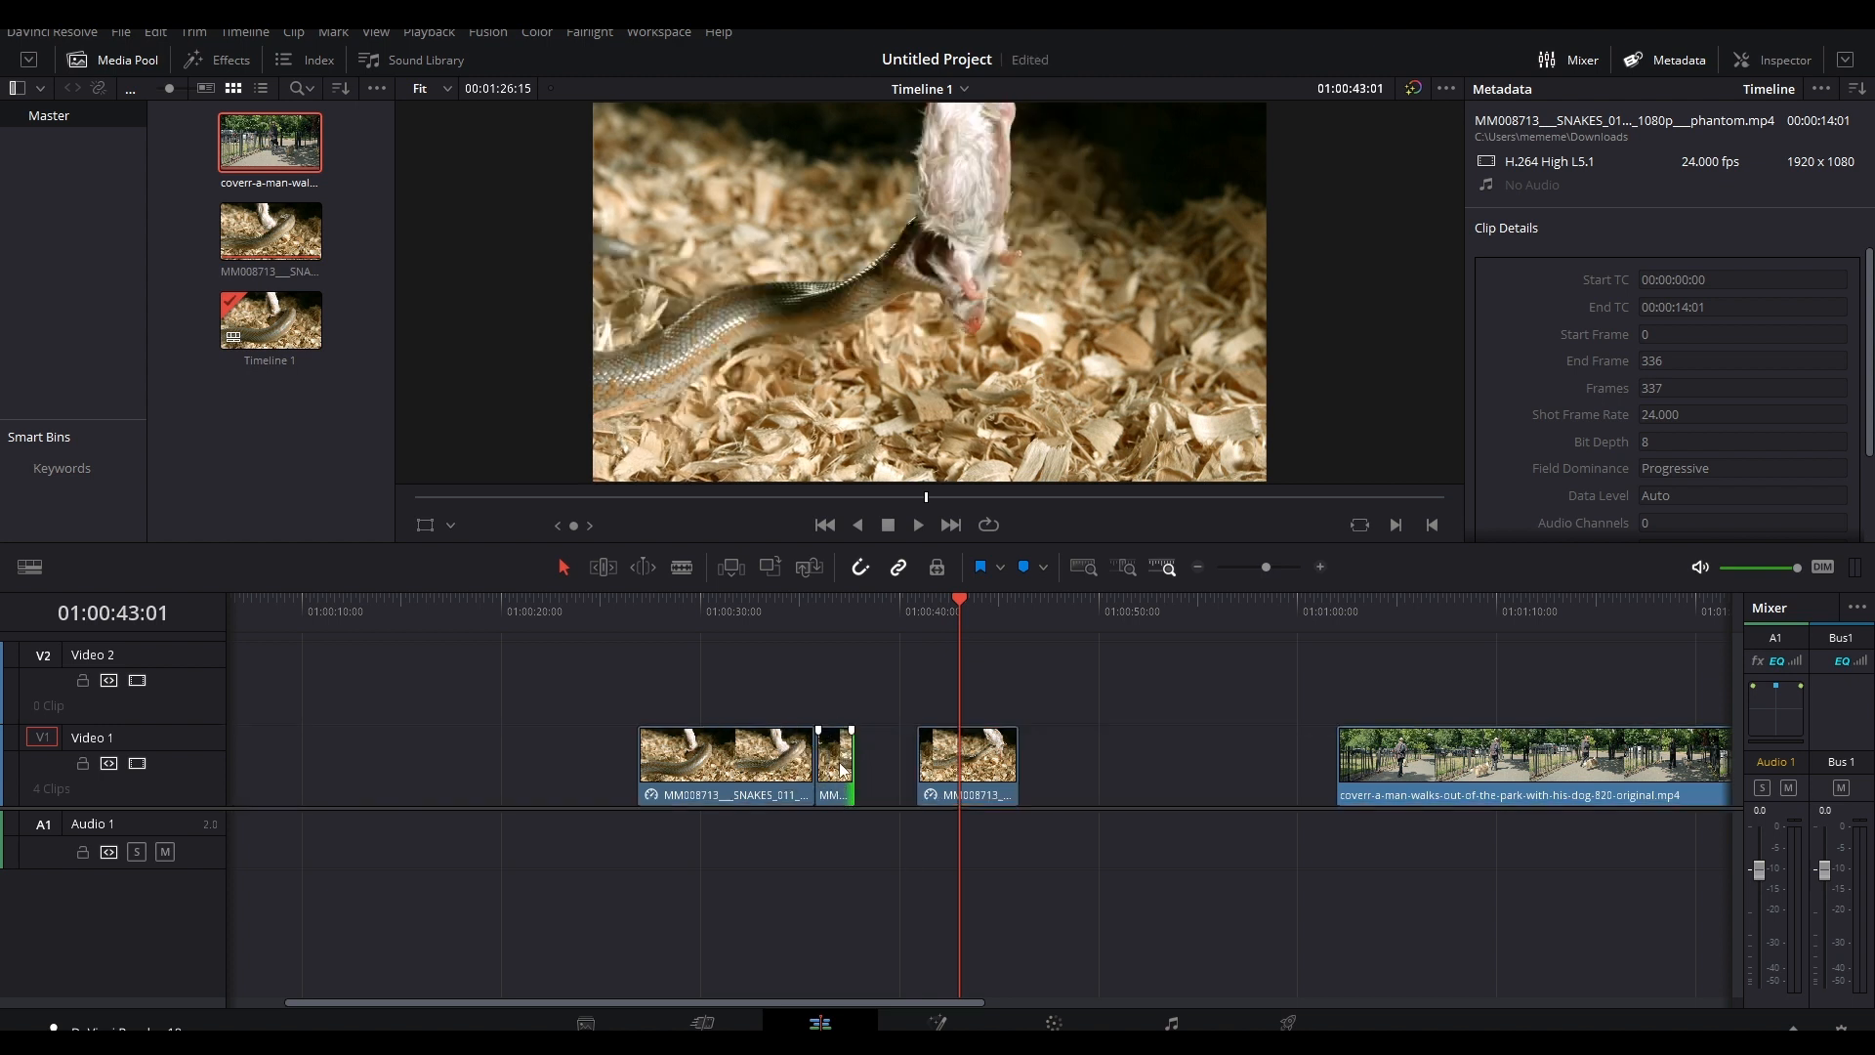
{"action": "left_click", "coordinate": [870, 764]}
{"action": "key", "text": "BackSpace"}
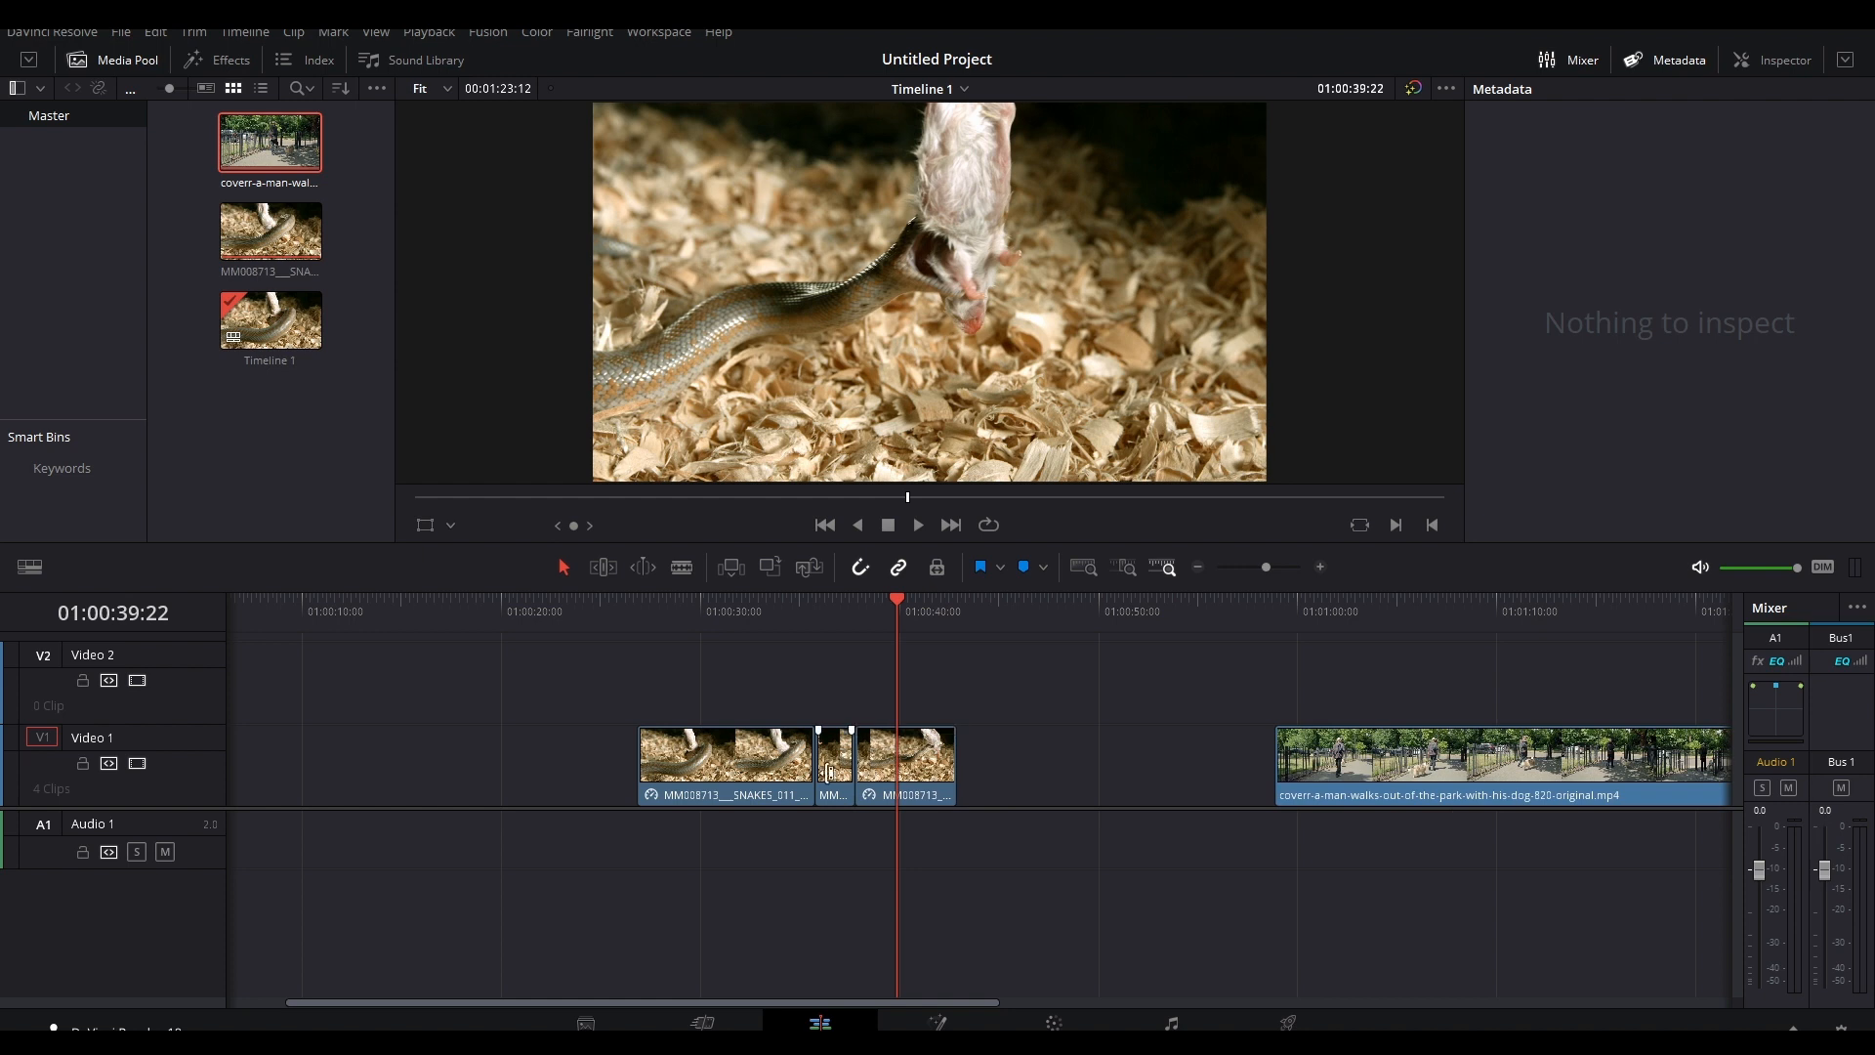
Play the snake clips across the shortened freeze, and scrub through the park clip
{"action": "left_click", "coordinate": [790, 608]}
{"action": "key", "text": "space"}
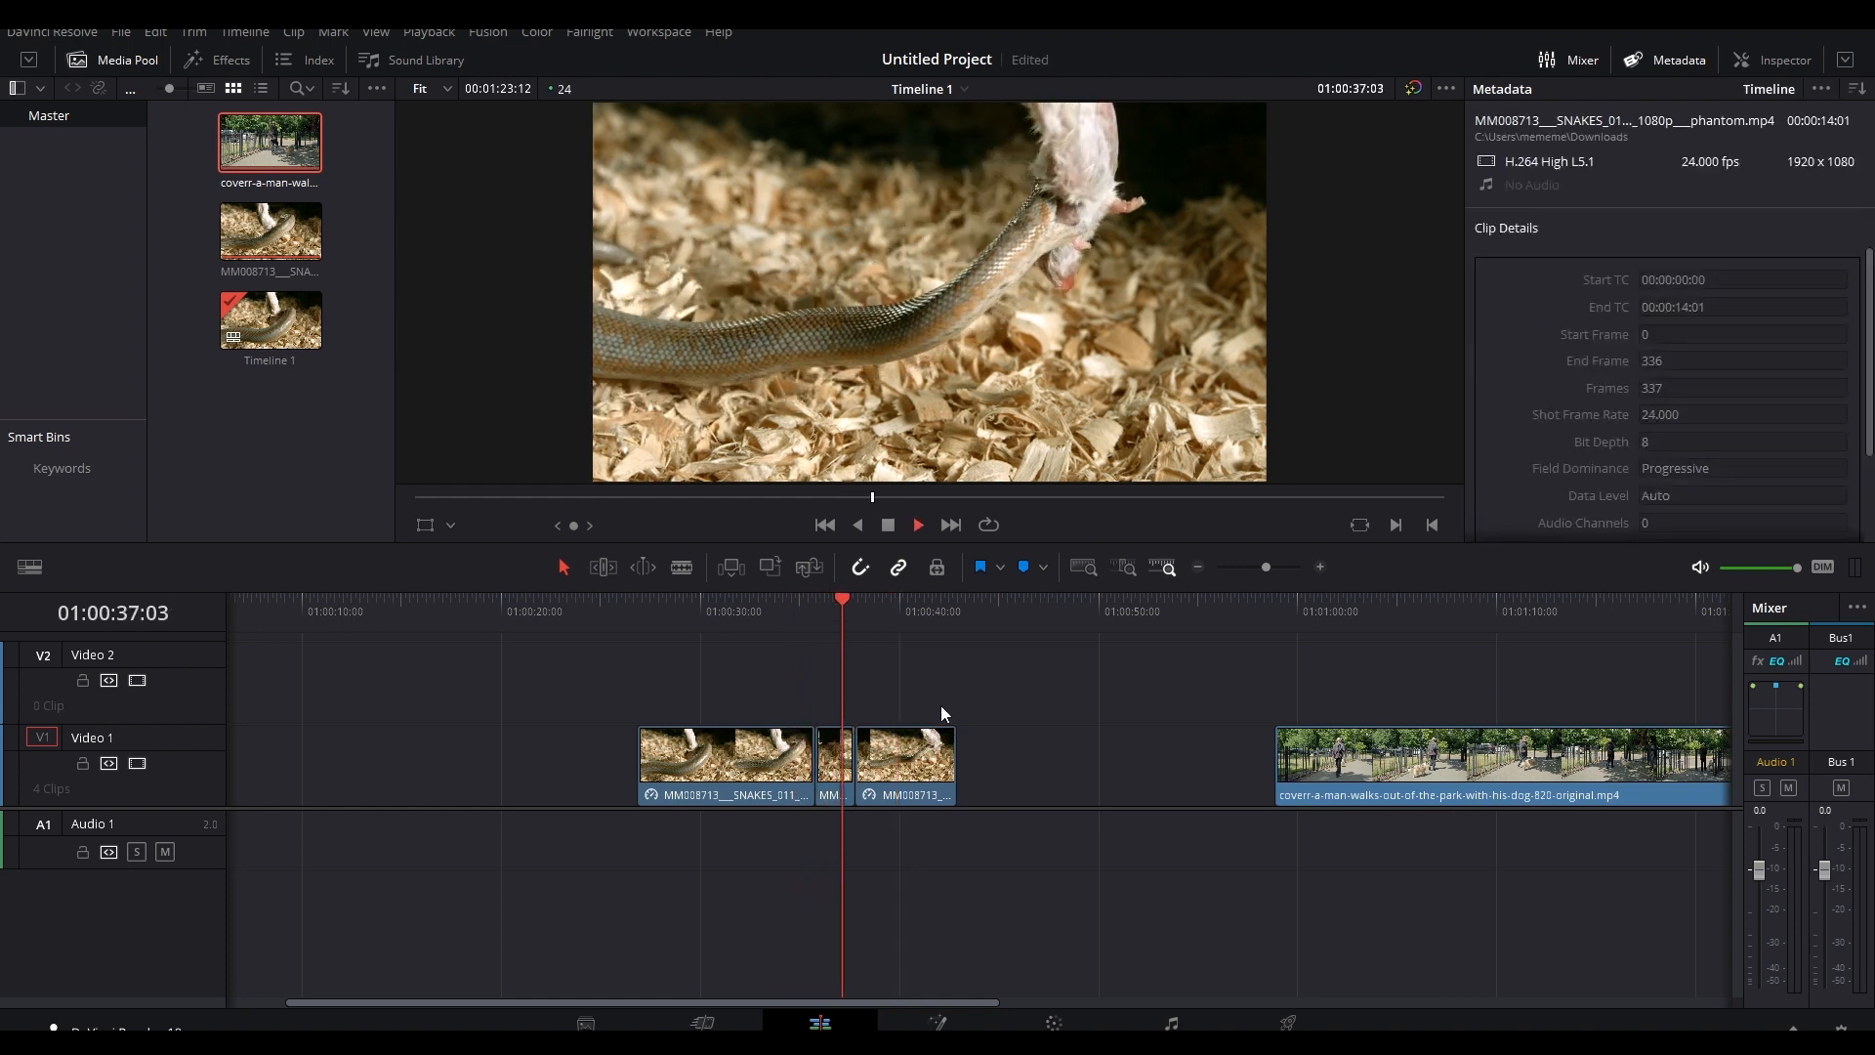
{"action": "key", "text": "space"}
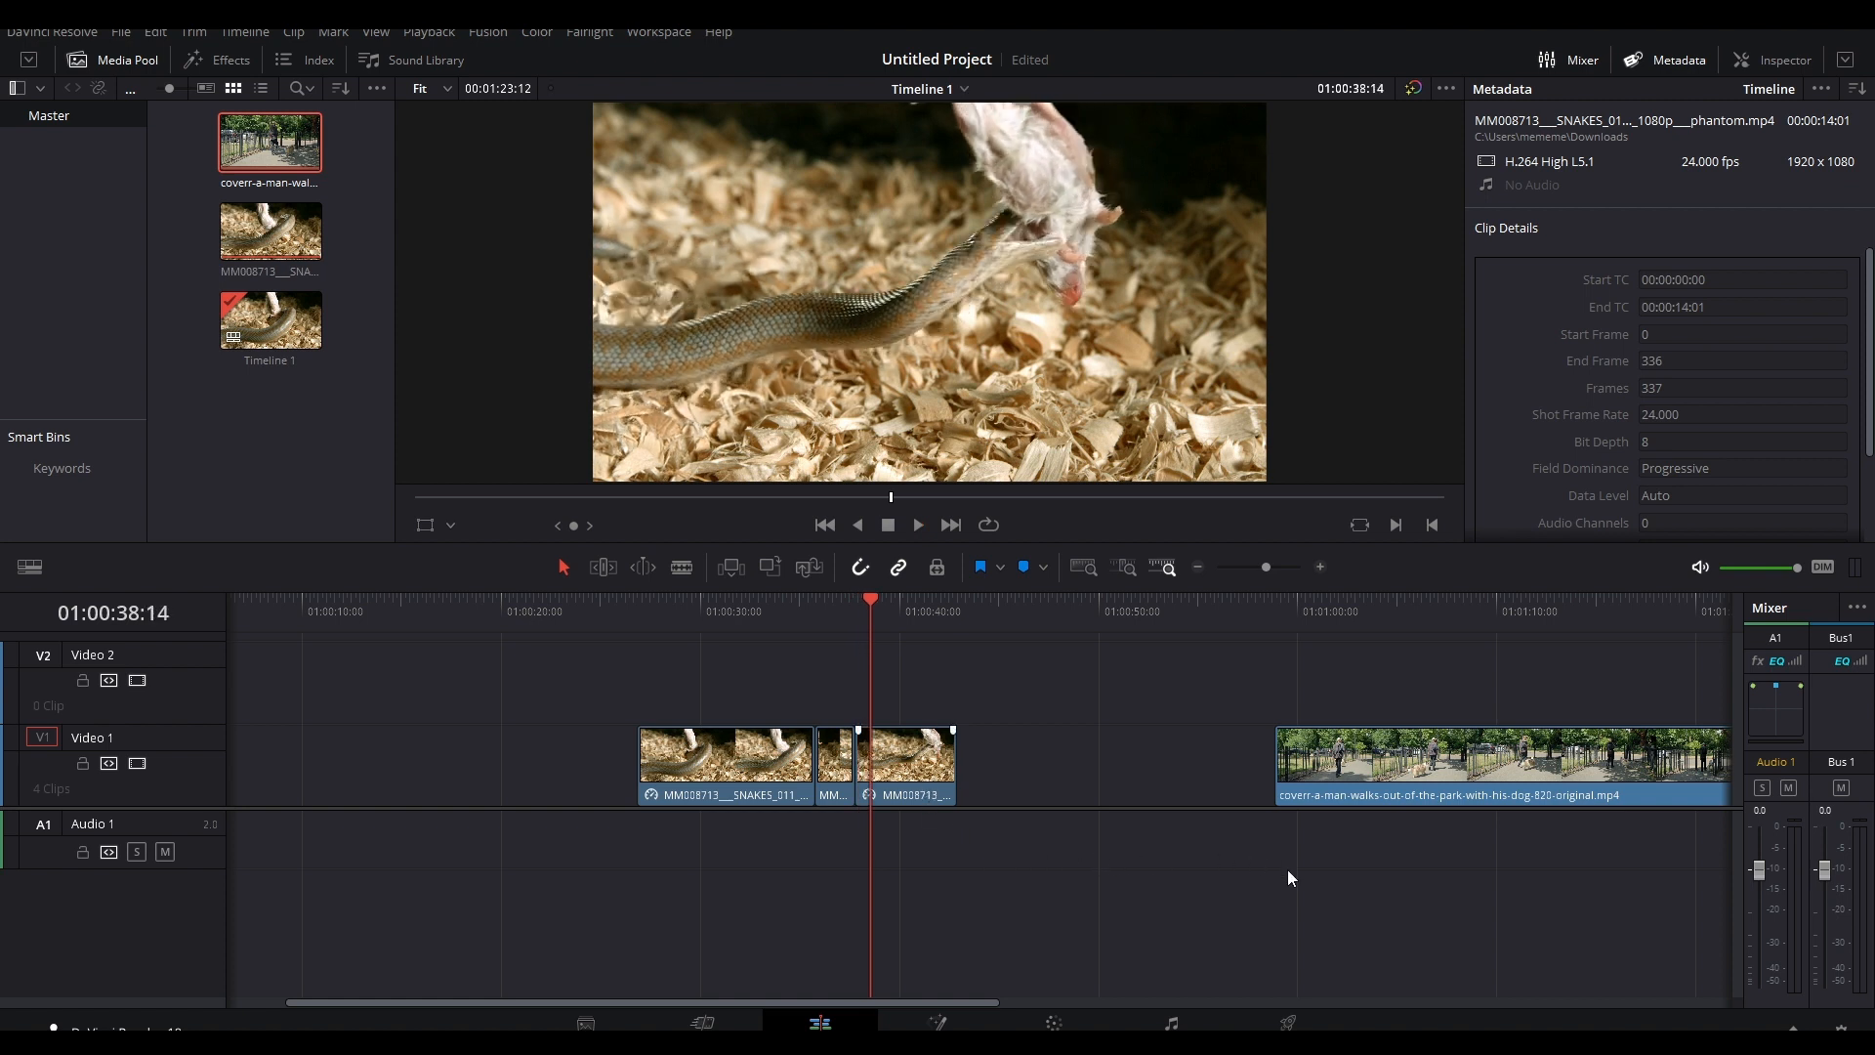
{"action": "scroll", "coordinate": [1288, 869], "scroll_direction": "right", "scroll_amount": 5}
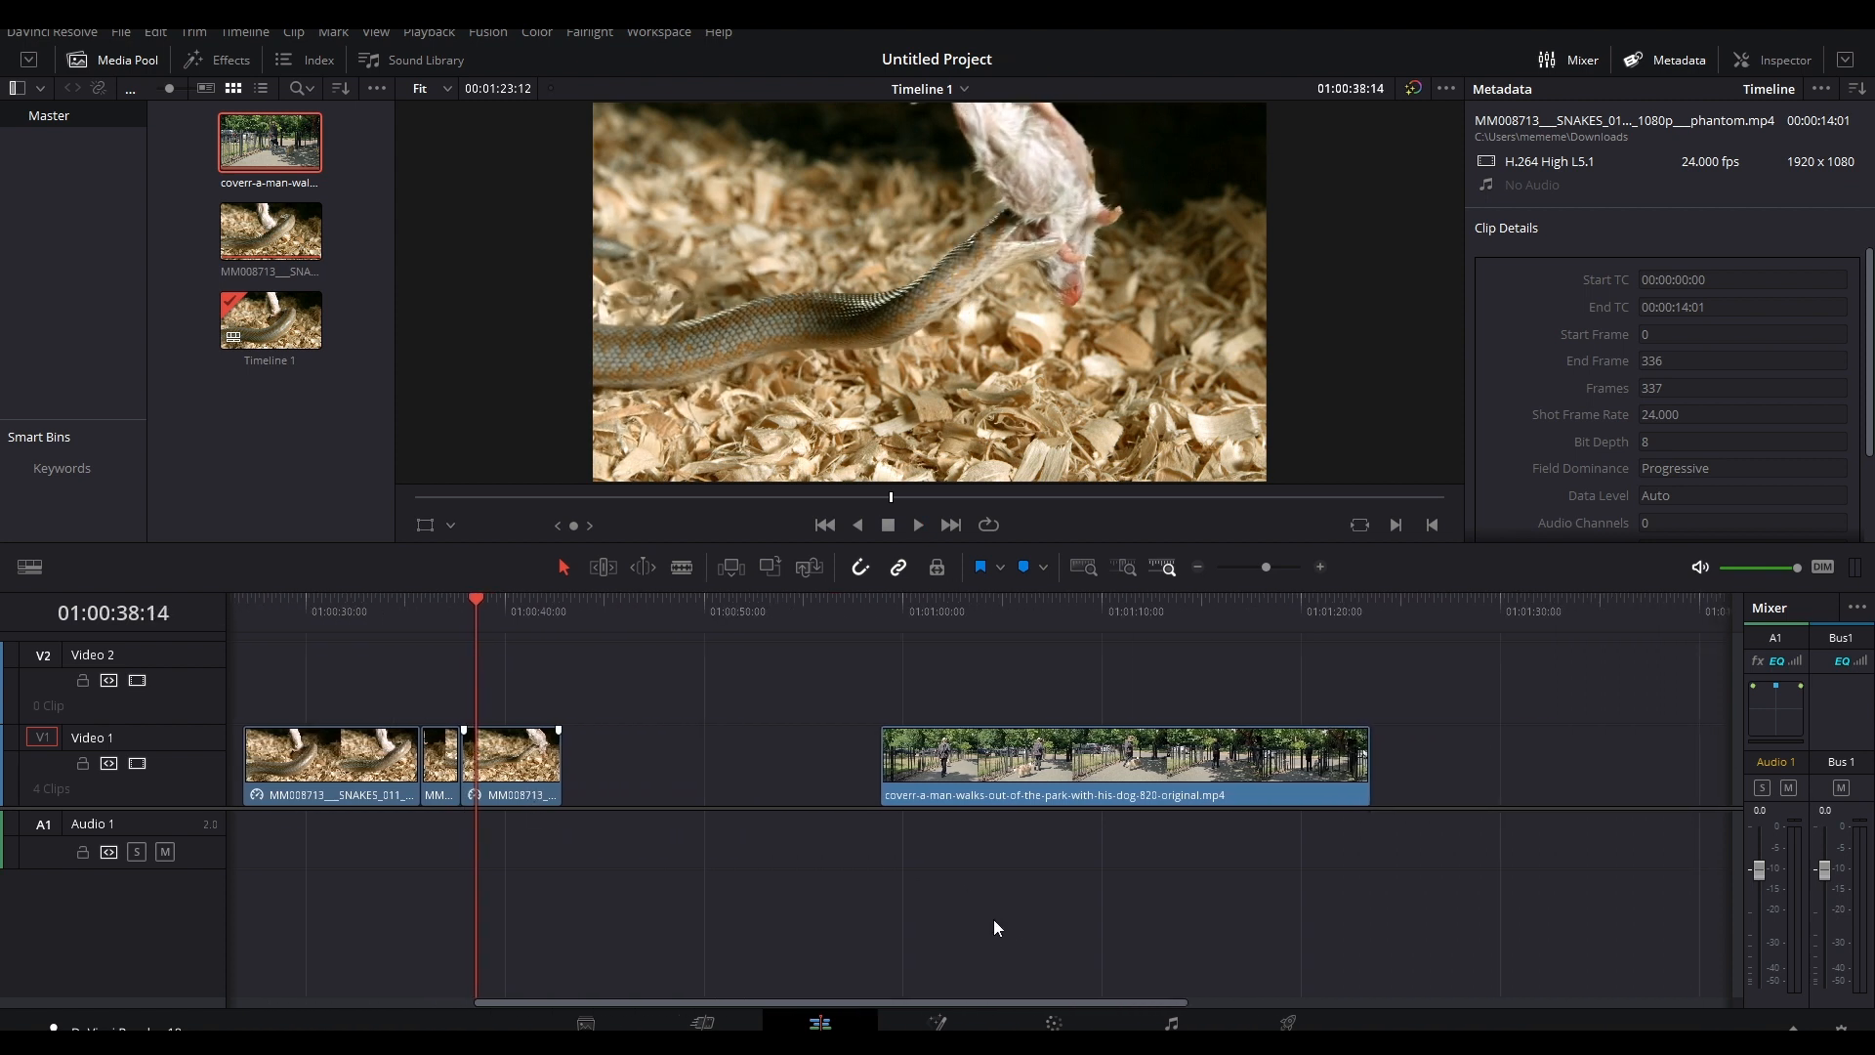
{"action": "left_click_drag", "start_coordinate": [938, 618], "coordinate": [1025, 659]}
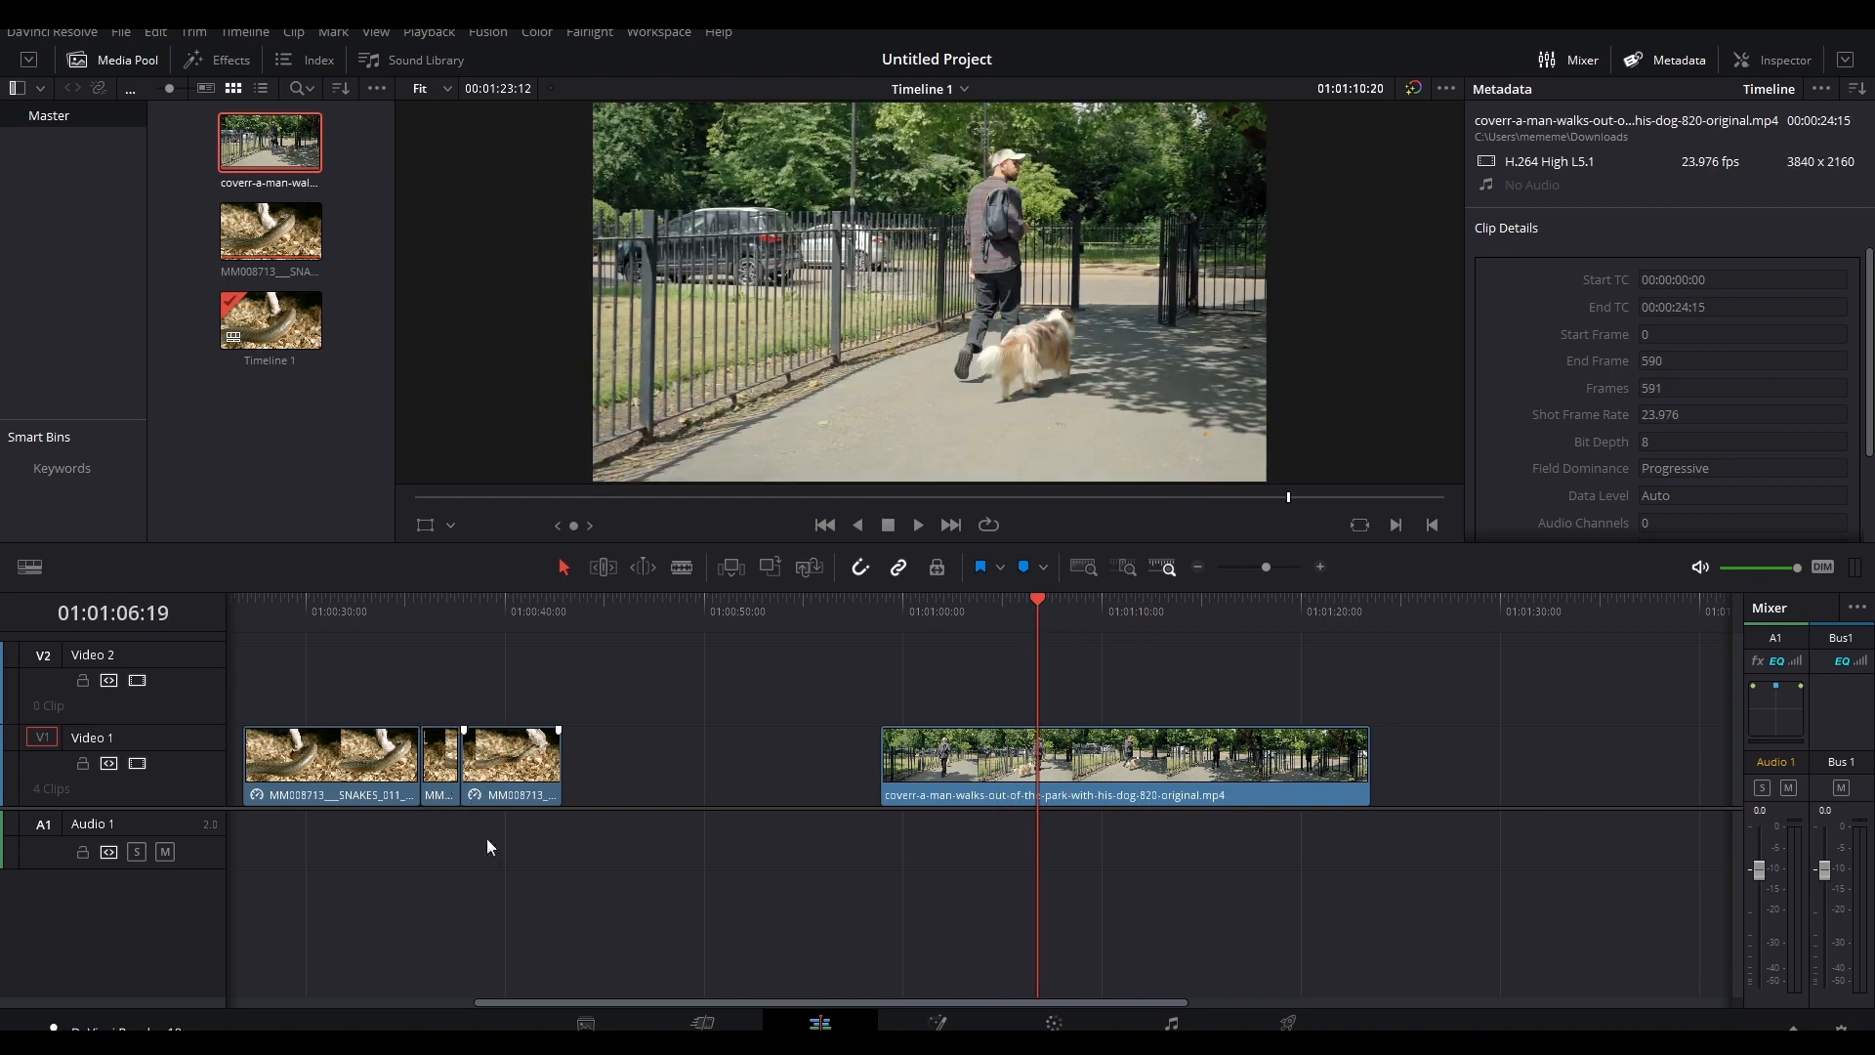
Review the clip speed settings of the first snake segment and close them without changes
{"action": "scroll", "coordinate": [526, 801], "scroll_direction": "left", "scroll_amount": 3}
{"action": "right_click", "coordinate": [482, 761]}
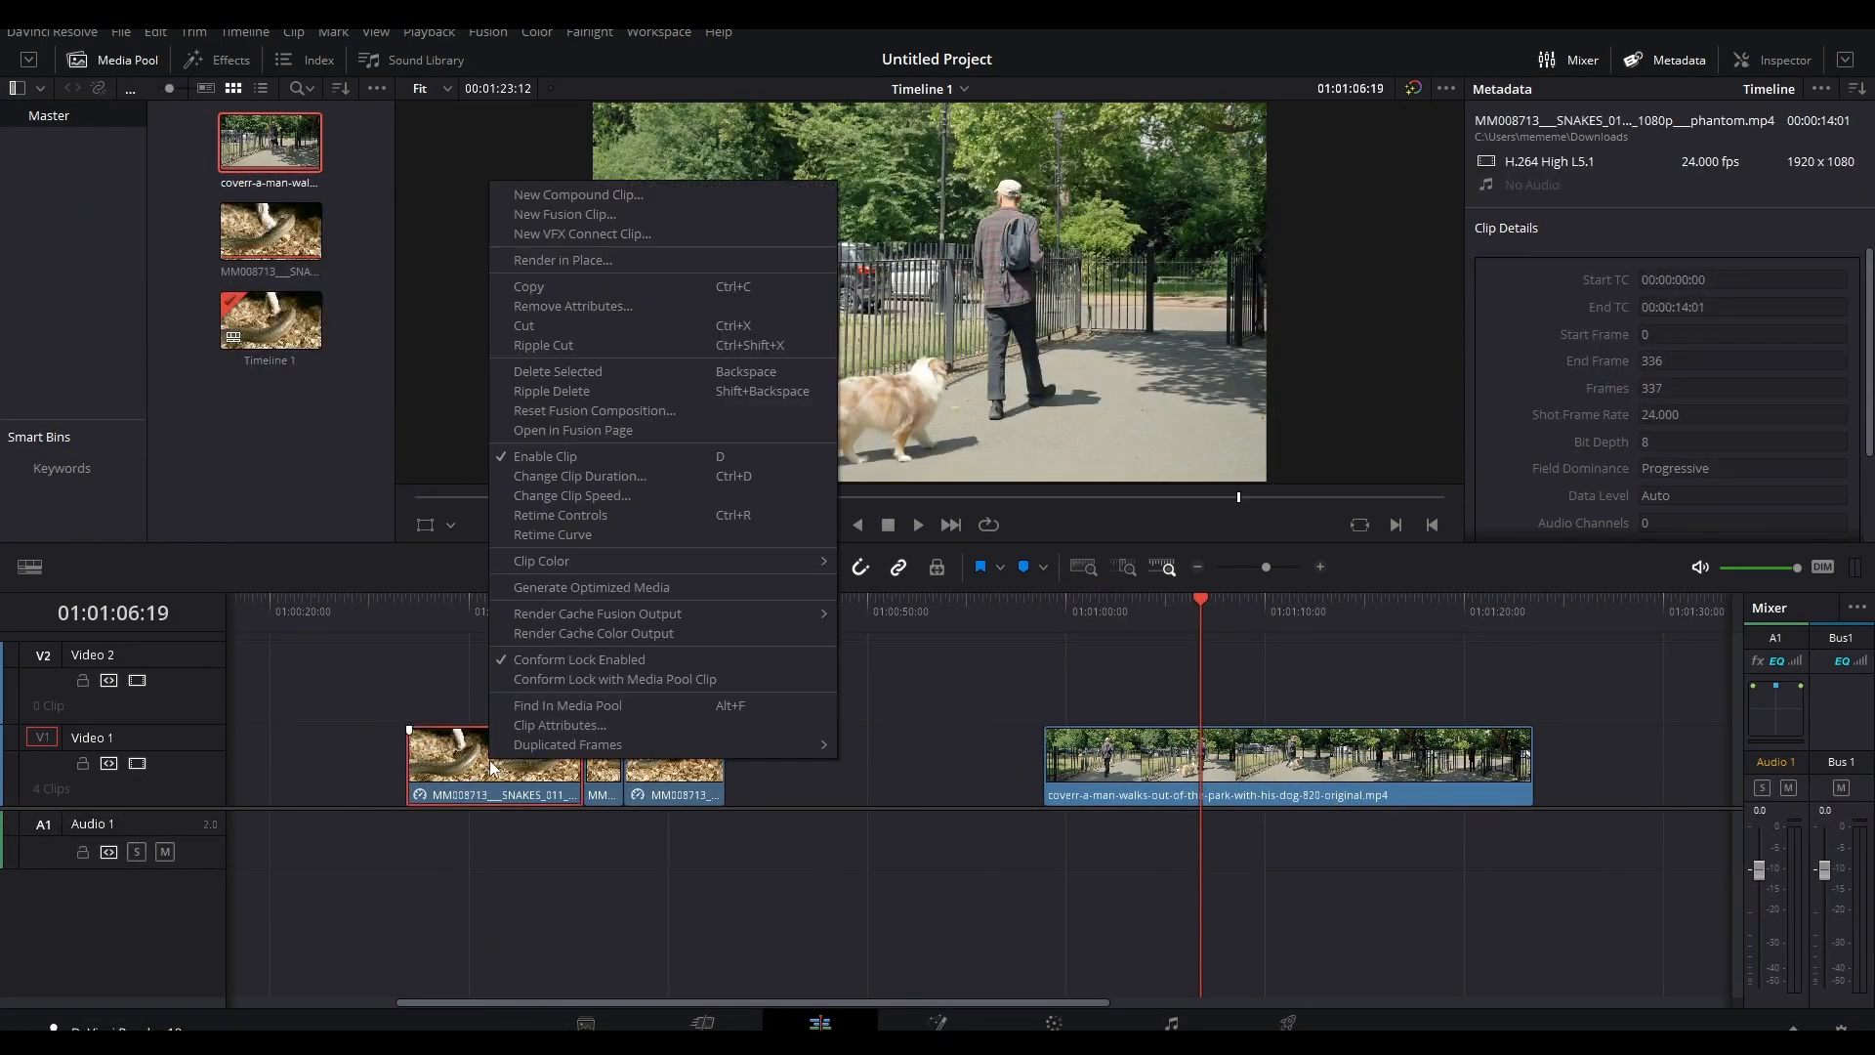
{"action": "left_click", "coordinate": [582, 497]}
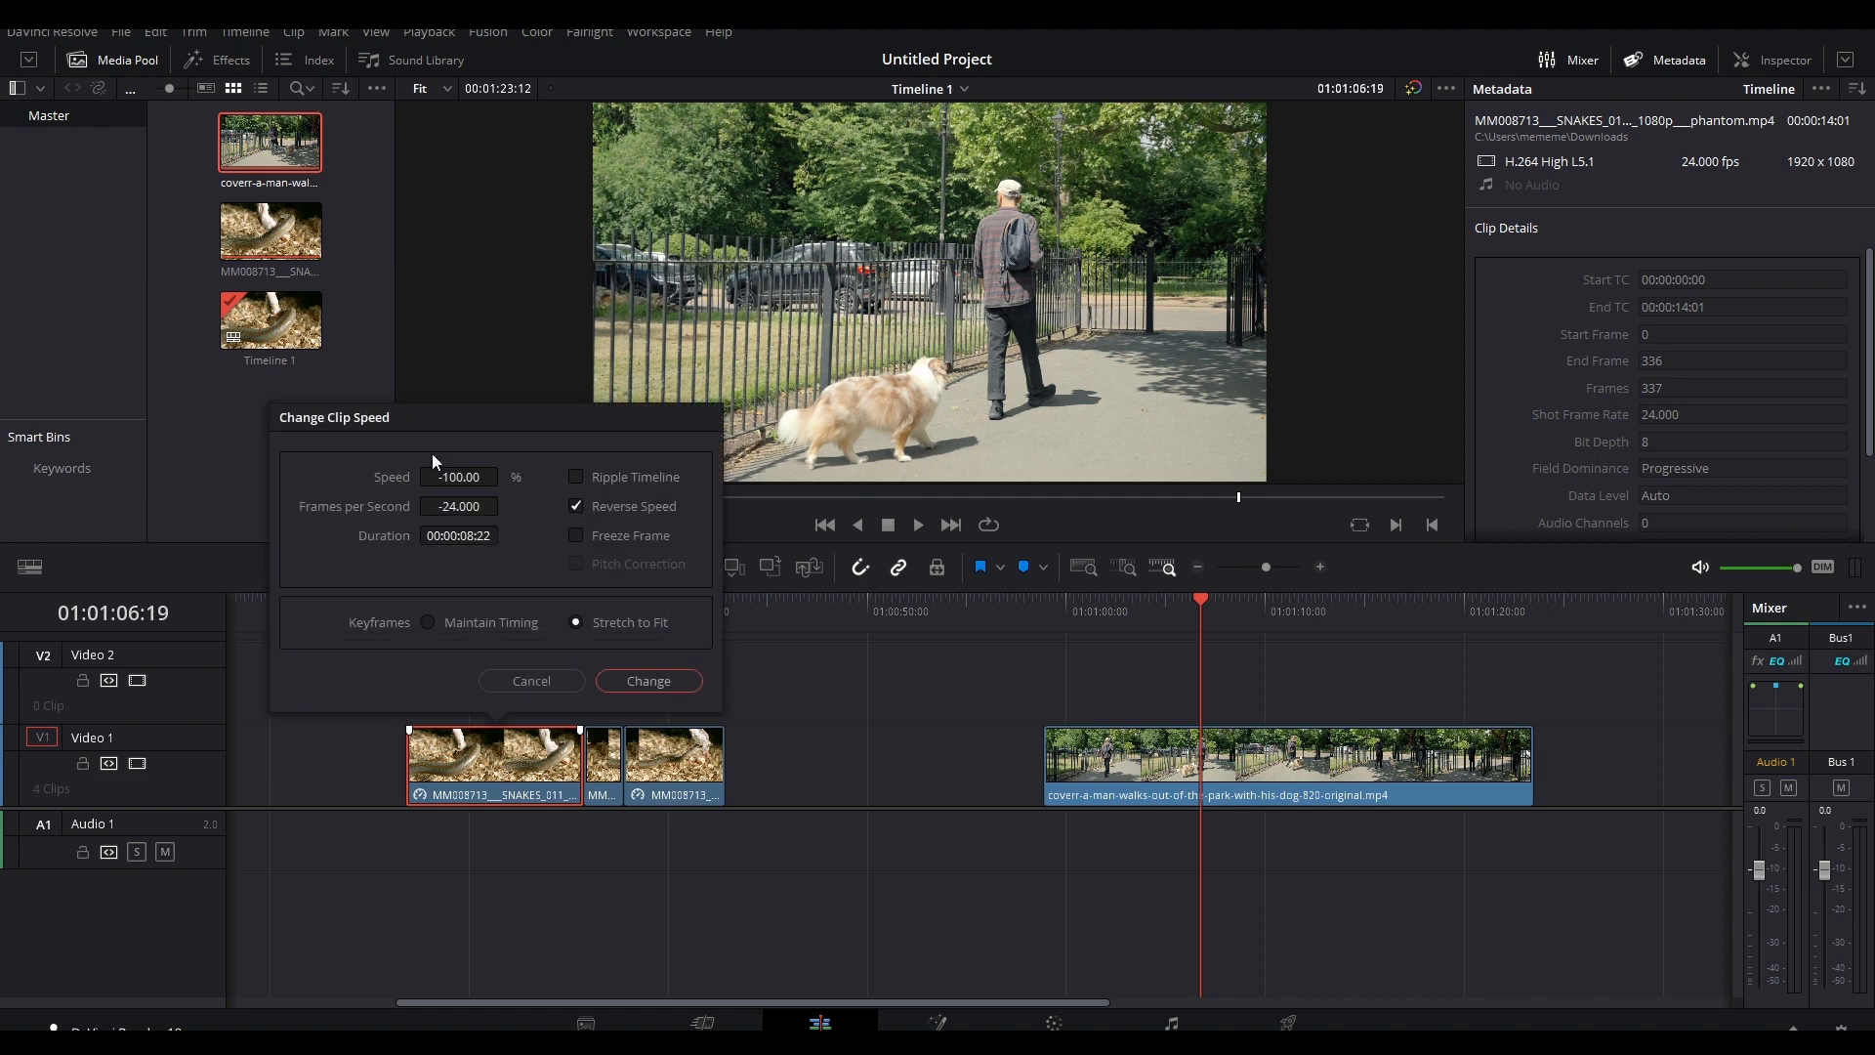
{"action": "left_click", "coordinate": [540, 687]}
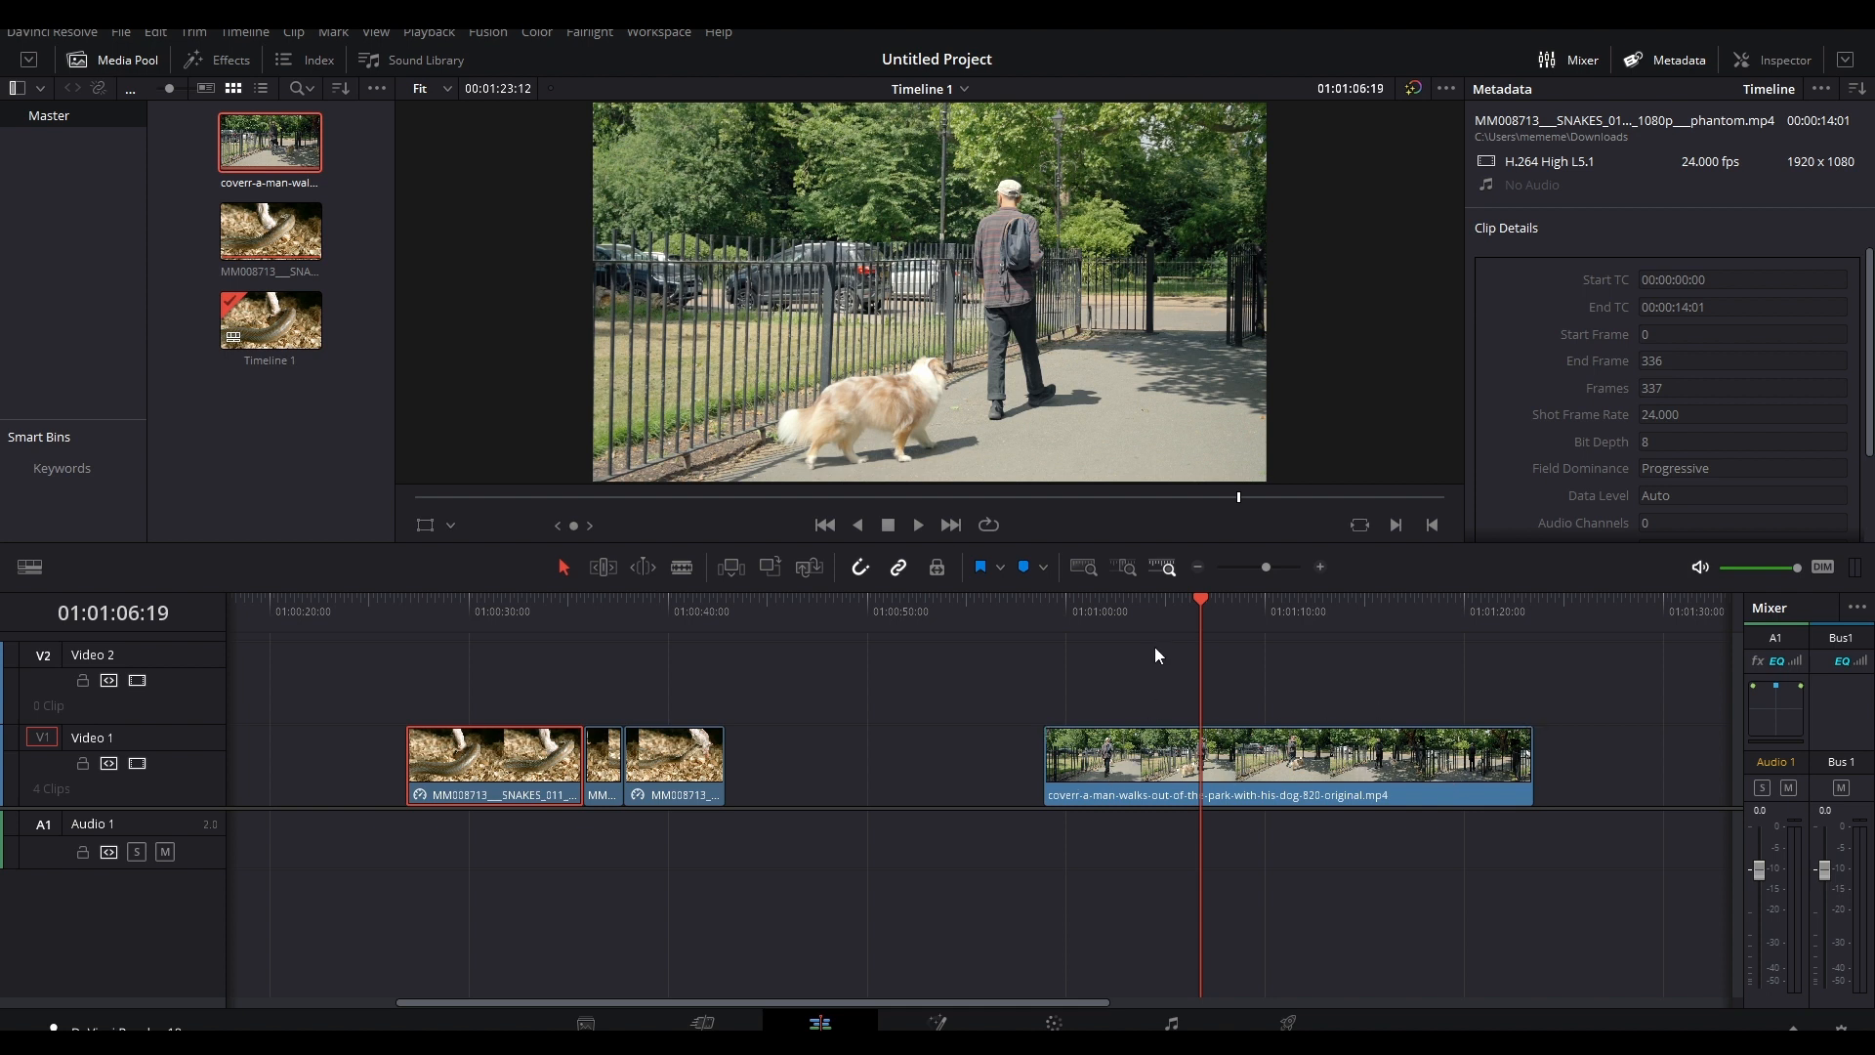
Show the retime controls on the park clip on Video 1
{"action": "left_click", "coordinate": [1135, 765]}
{"action": "right_click", "coordinate": [1153, 764]}
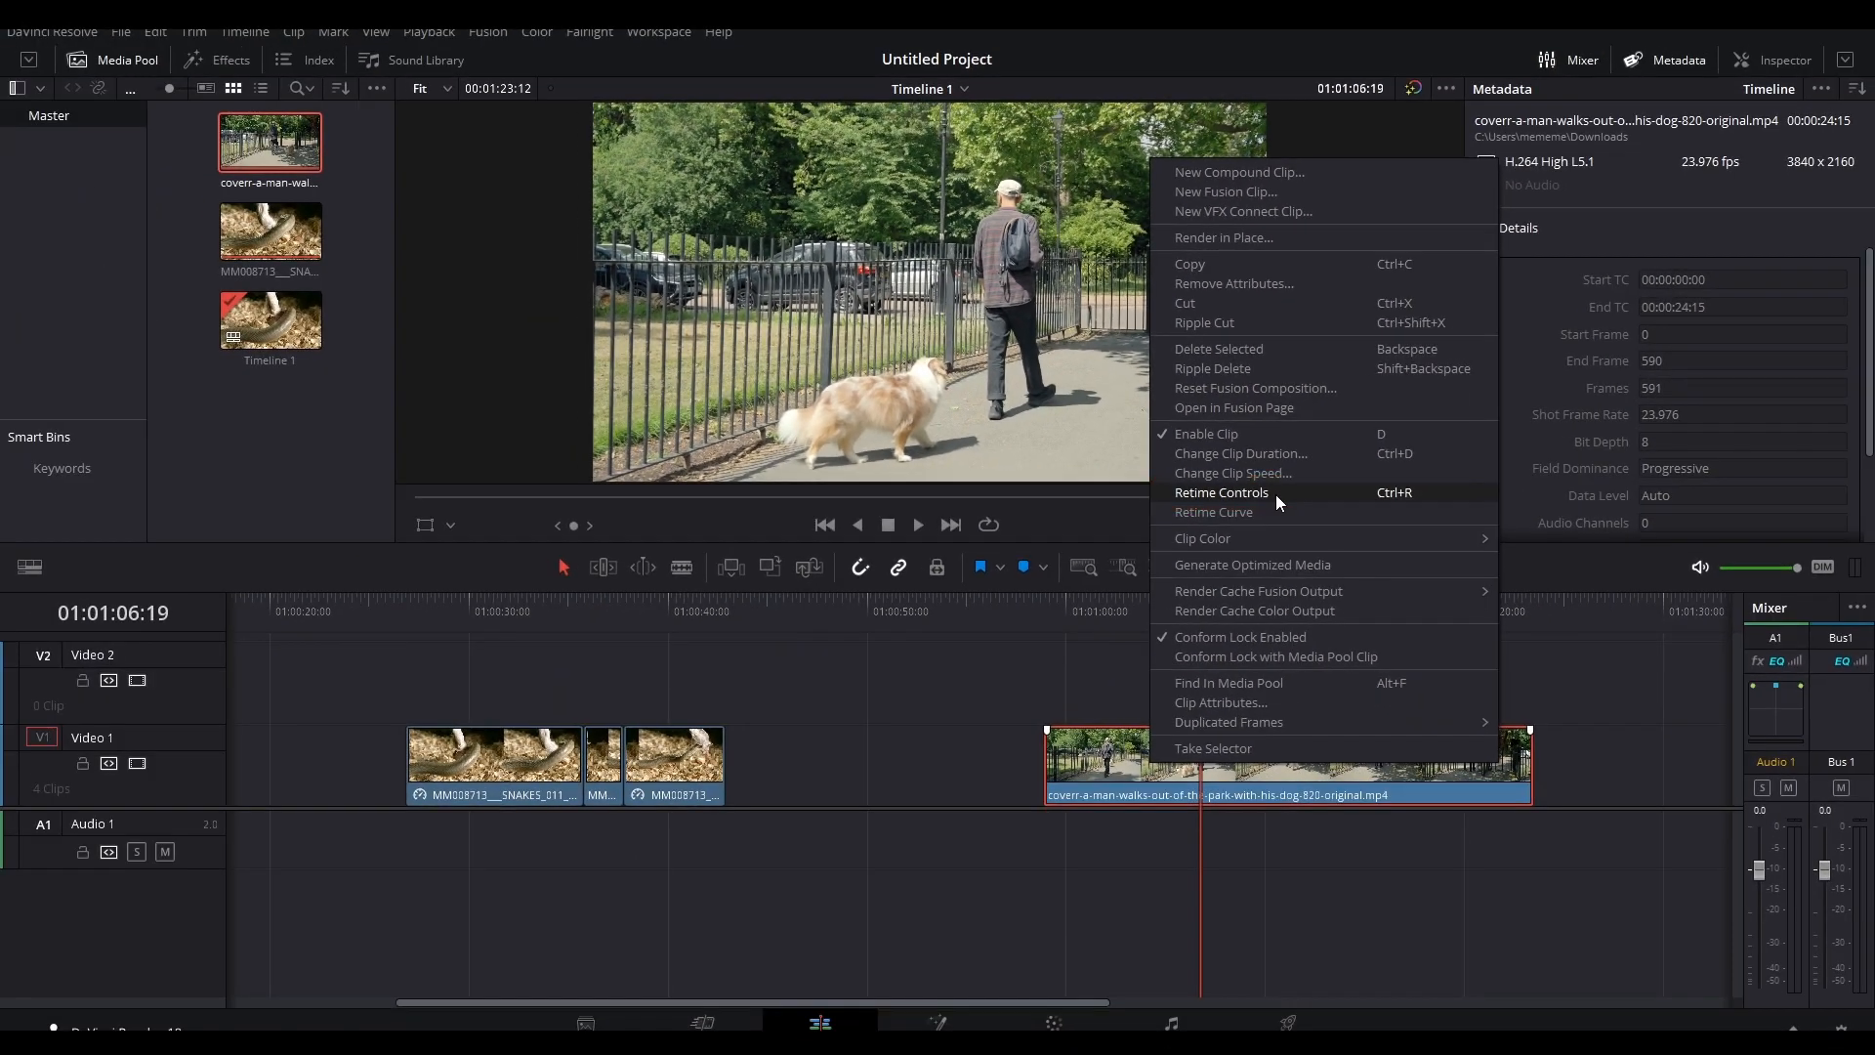
{"action": "left_click", "coordinate": [1065, 554]}
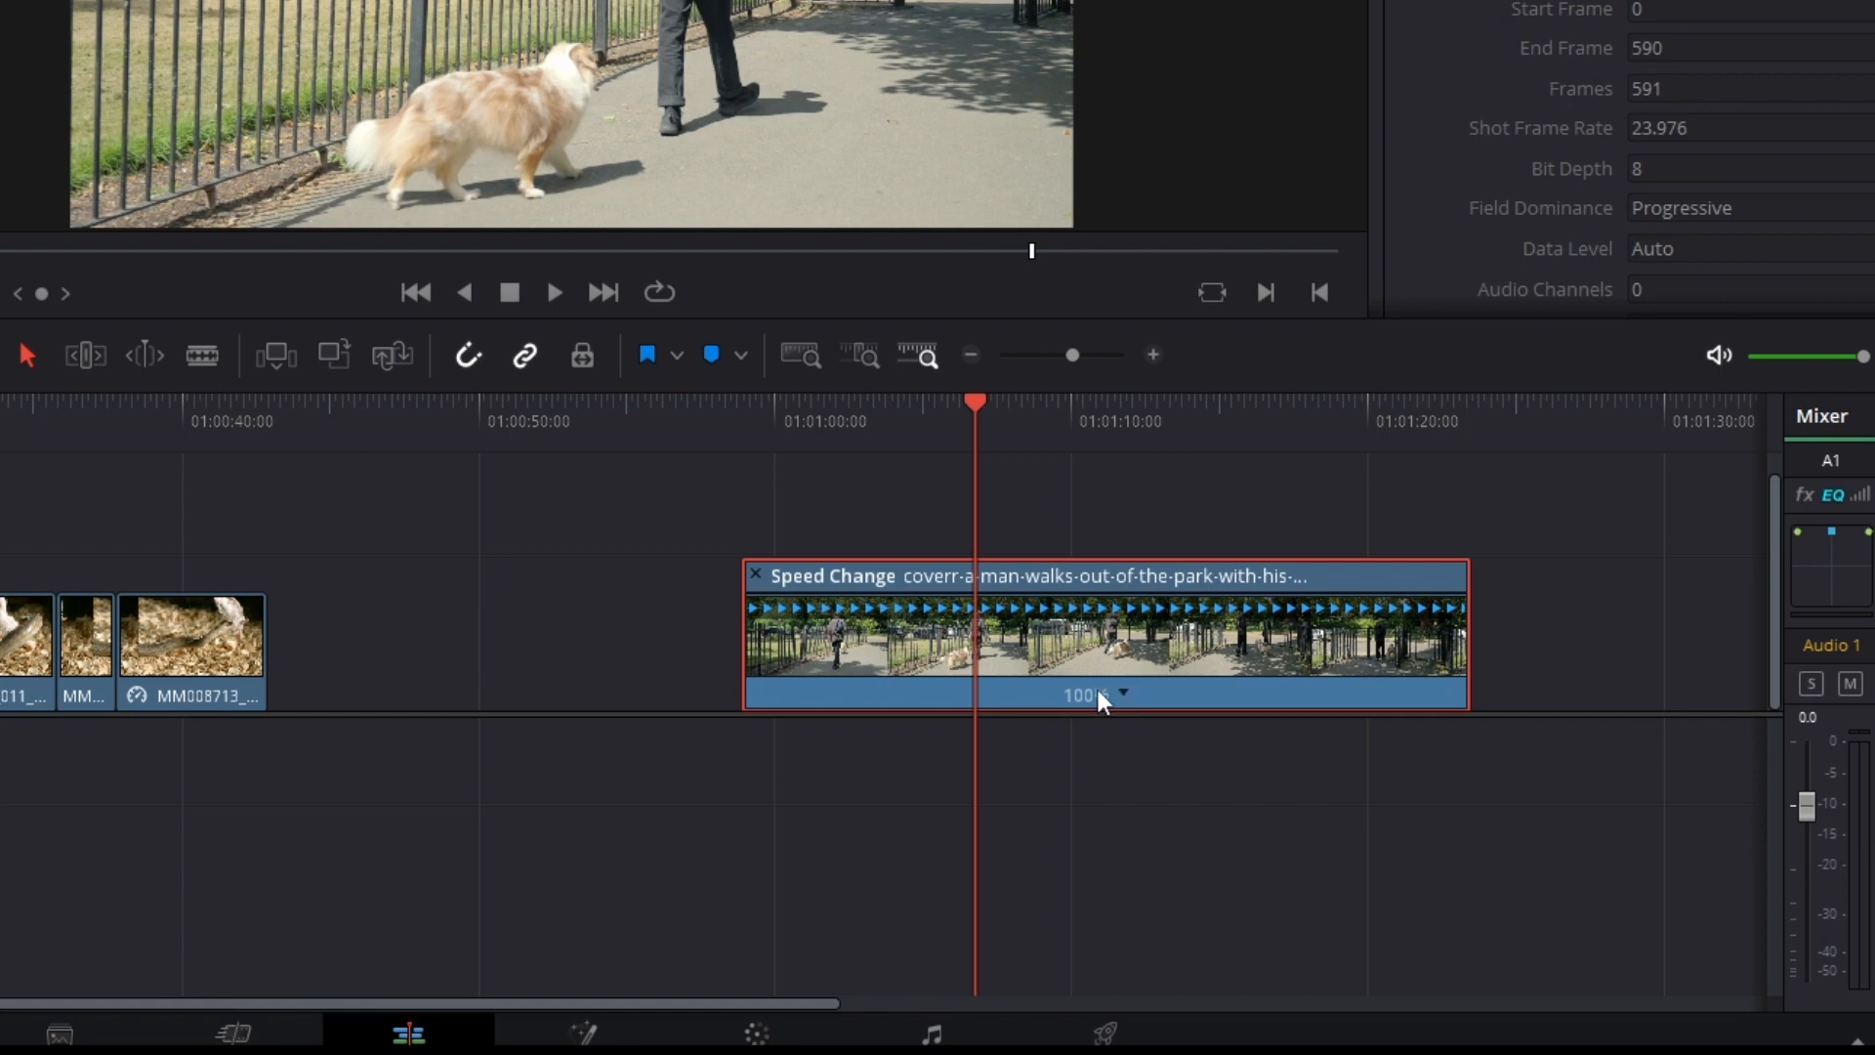
Review the speed presets in the park clip's retime options and add a speed point at 01:01:06:19
{"action": "left_click", "coordinate": [1124, 693]}
{"action": "mouse_move", "coordinate": [1258, 803]}
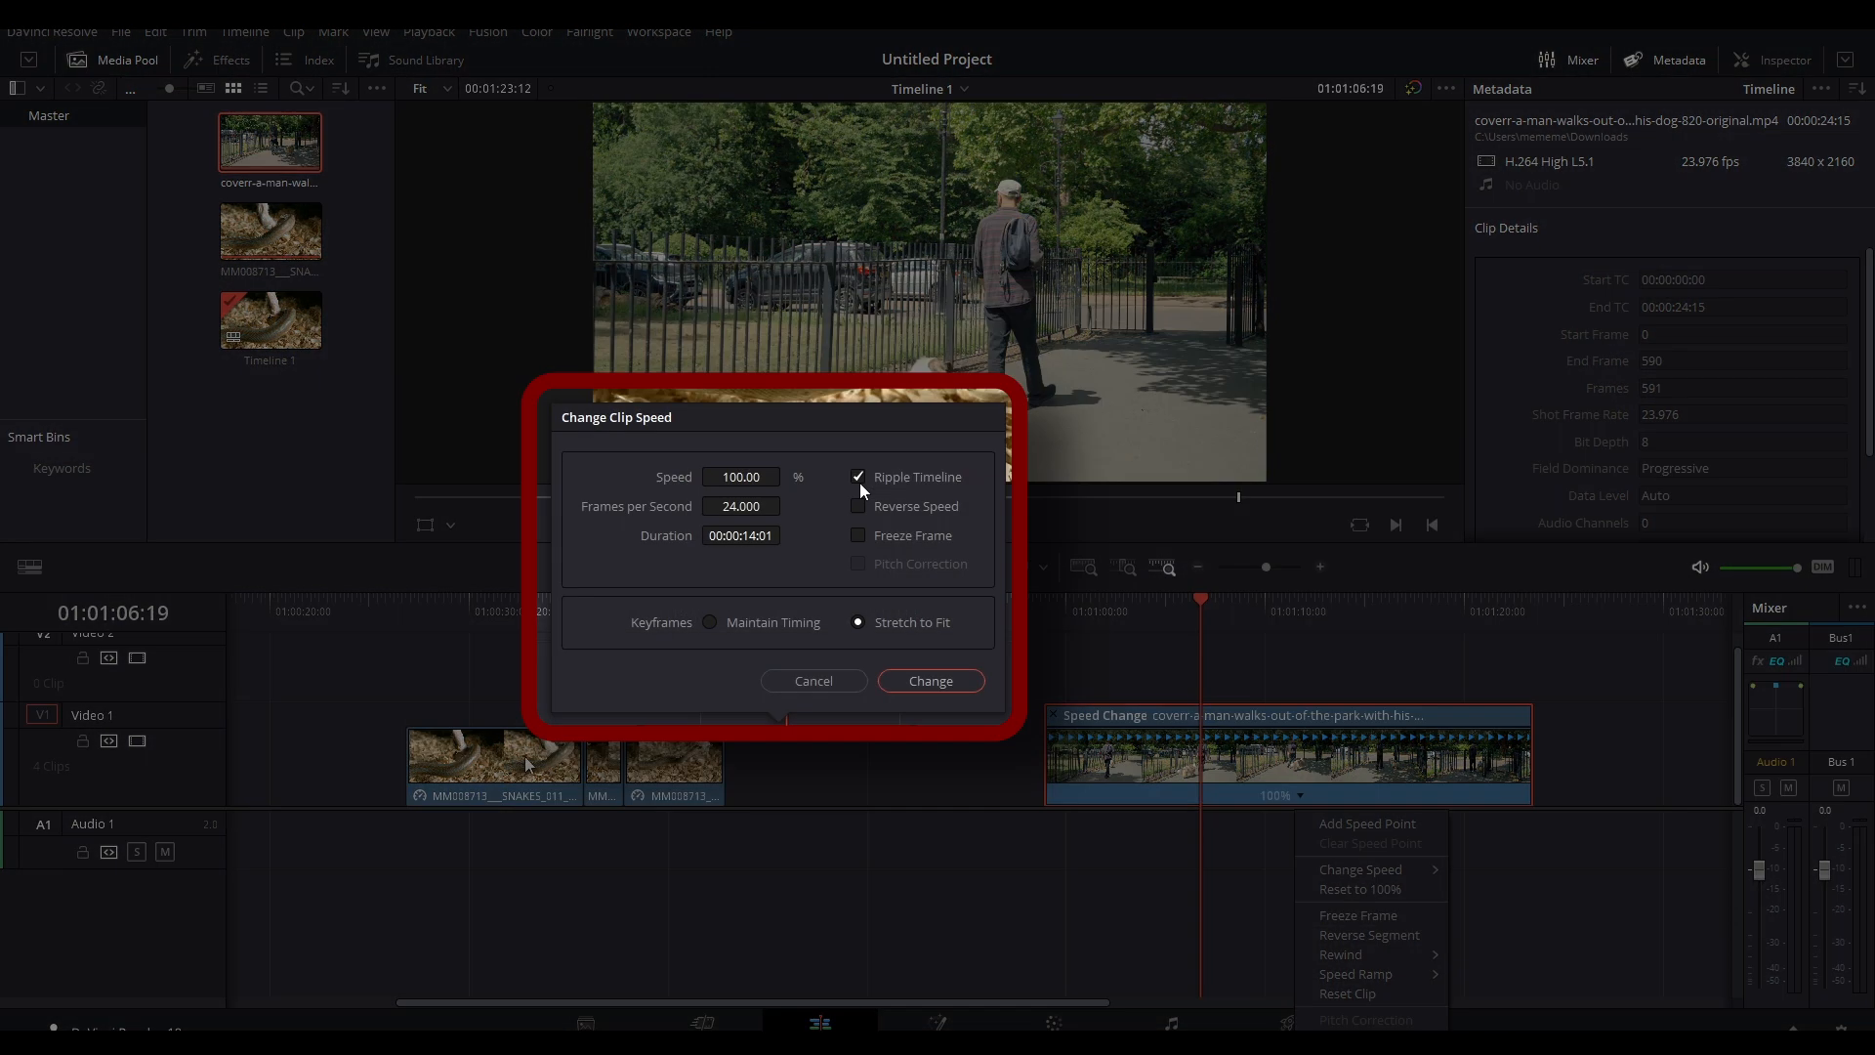
{"action": "mouse_move", "coordinate": [1411, 871]}
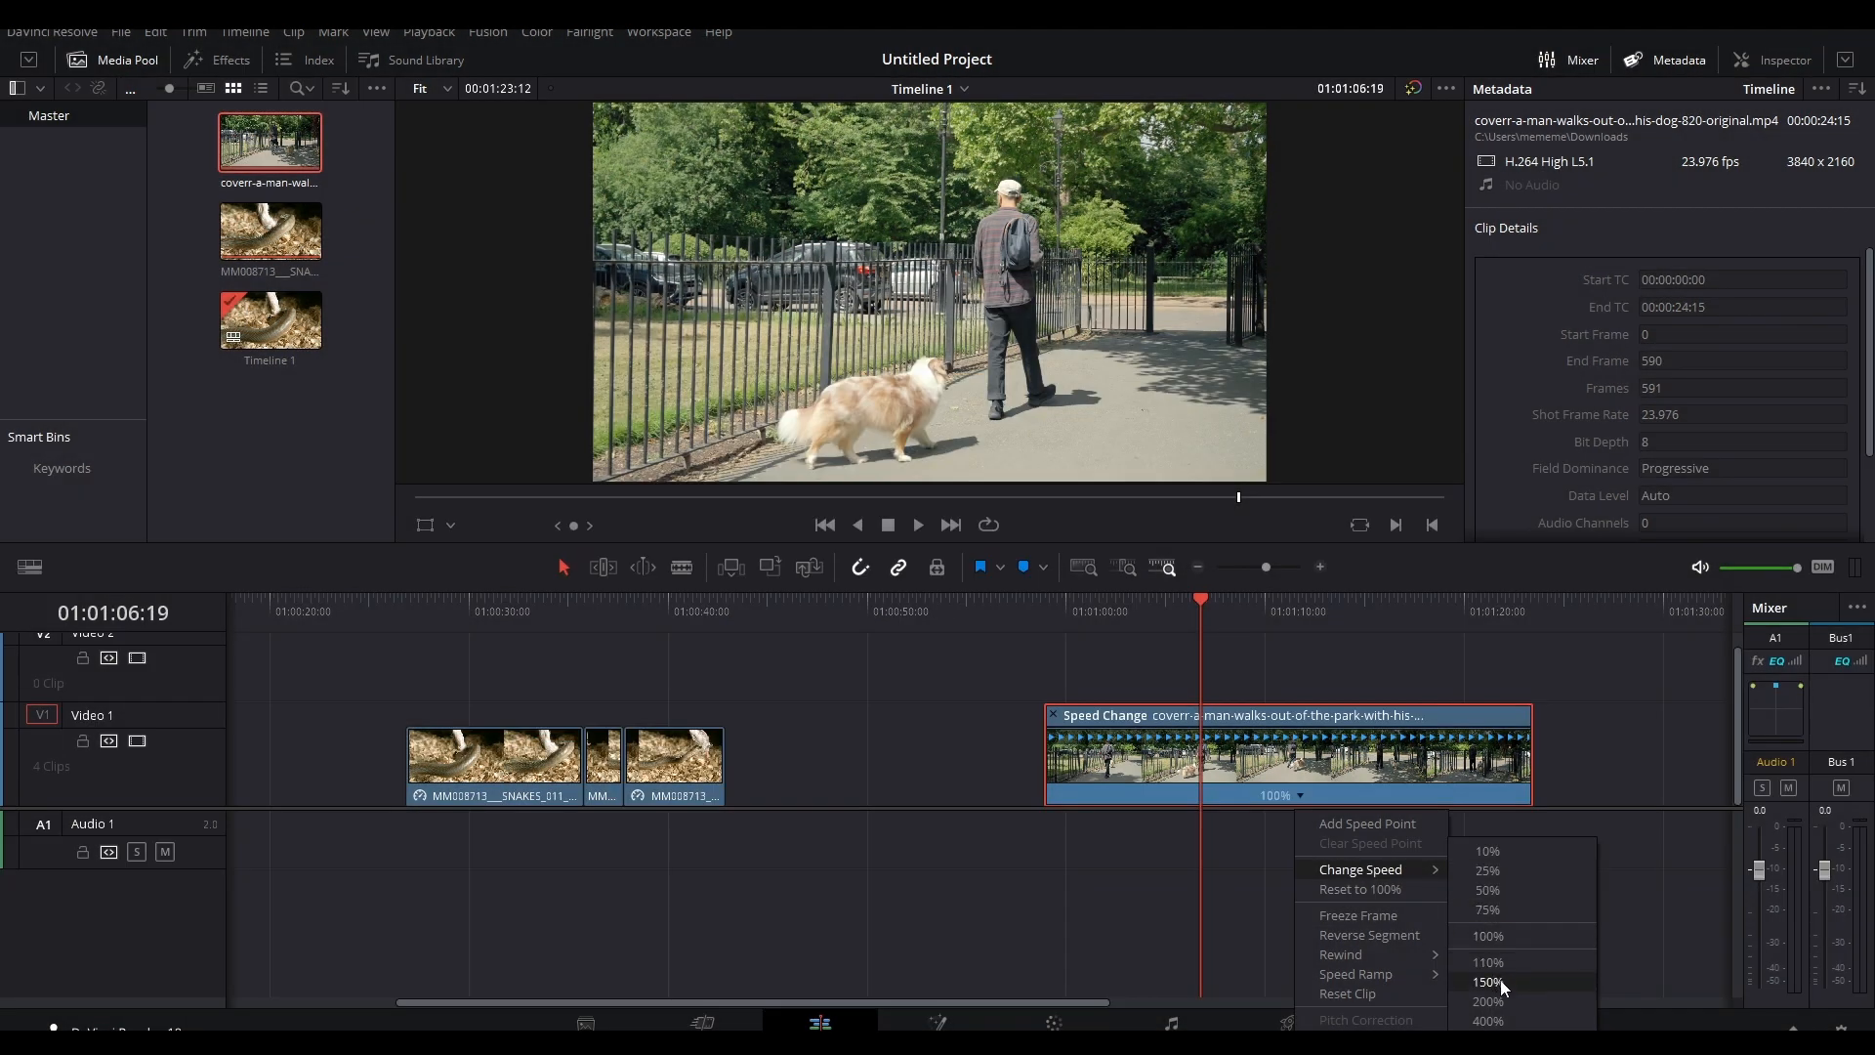
{"action": "left_click", "coordinate": [1358, 824]}
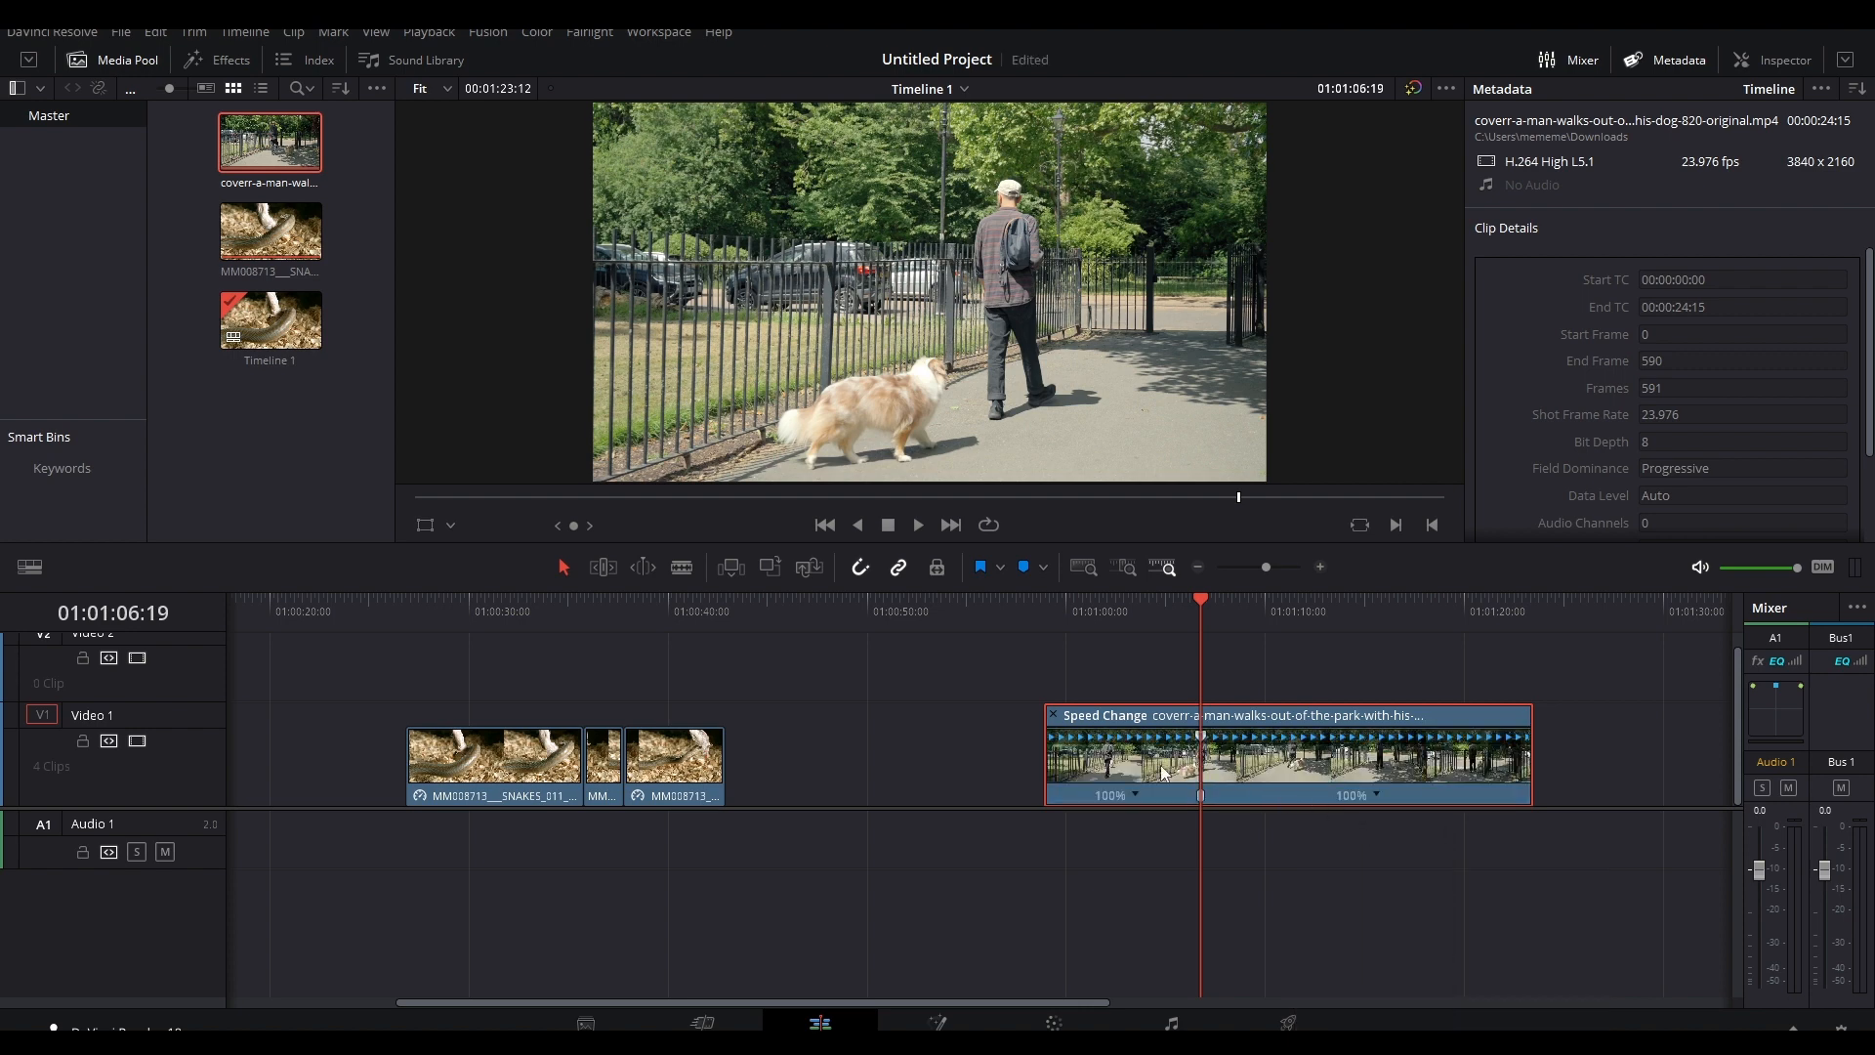
Play the park clip across the speed point and set the speed of the segment before it to 150%
{"action": "left_click_drag", "start_coordinate": [1194, 601], "coordinate": [1146, 609]}
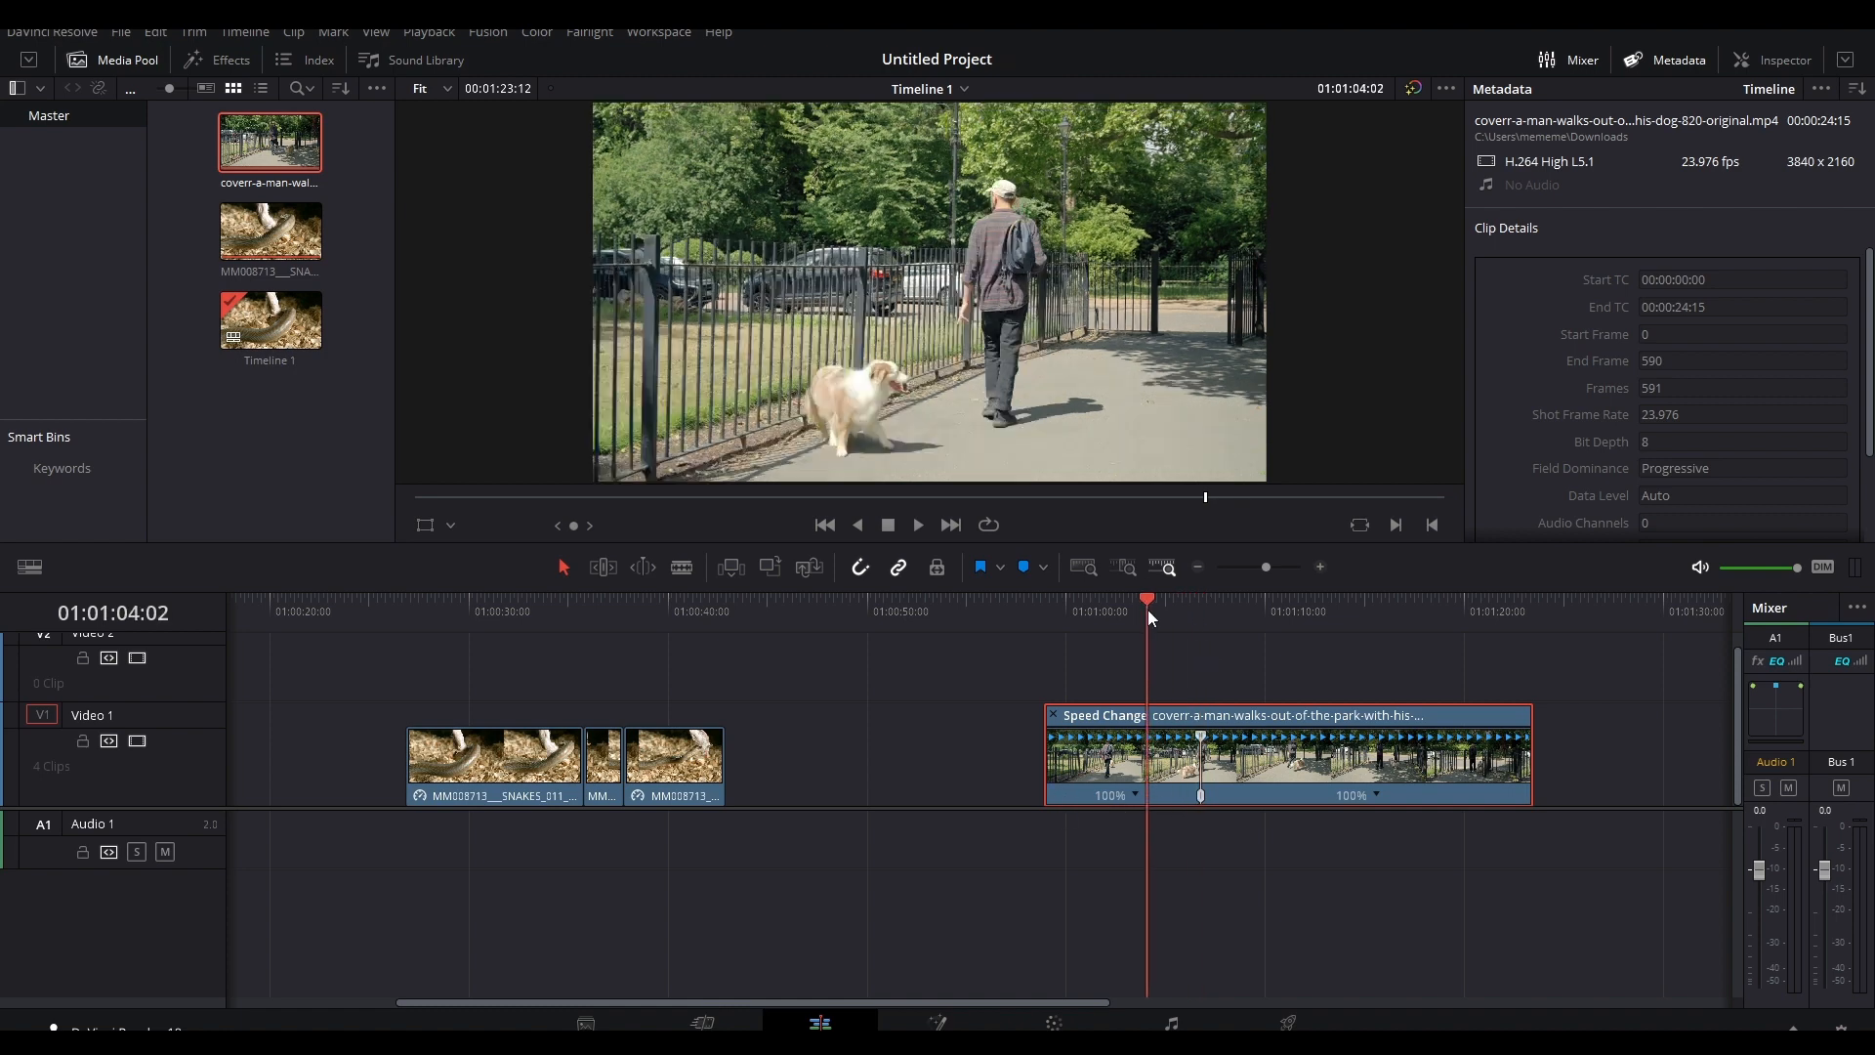
{"action": "left_click", "coordinate": [919, 525]}
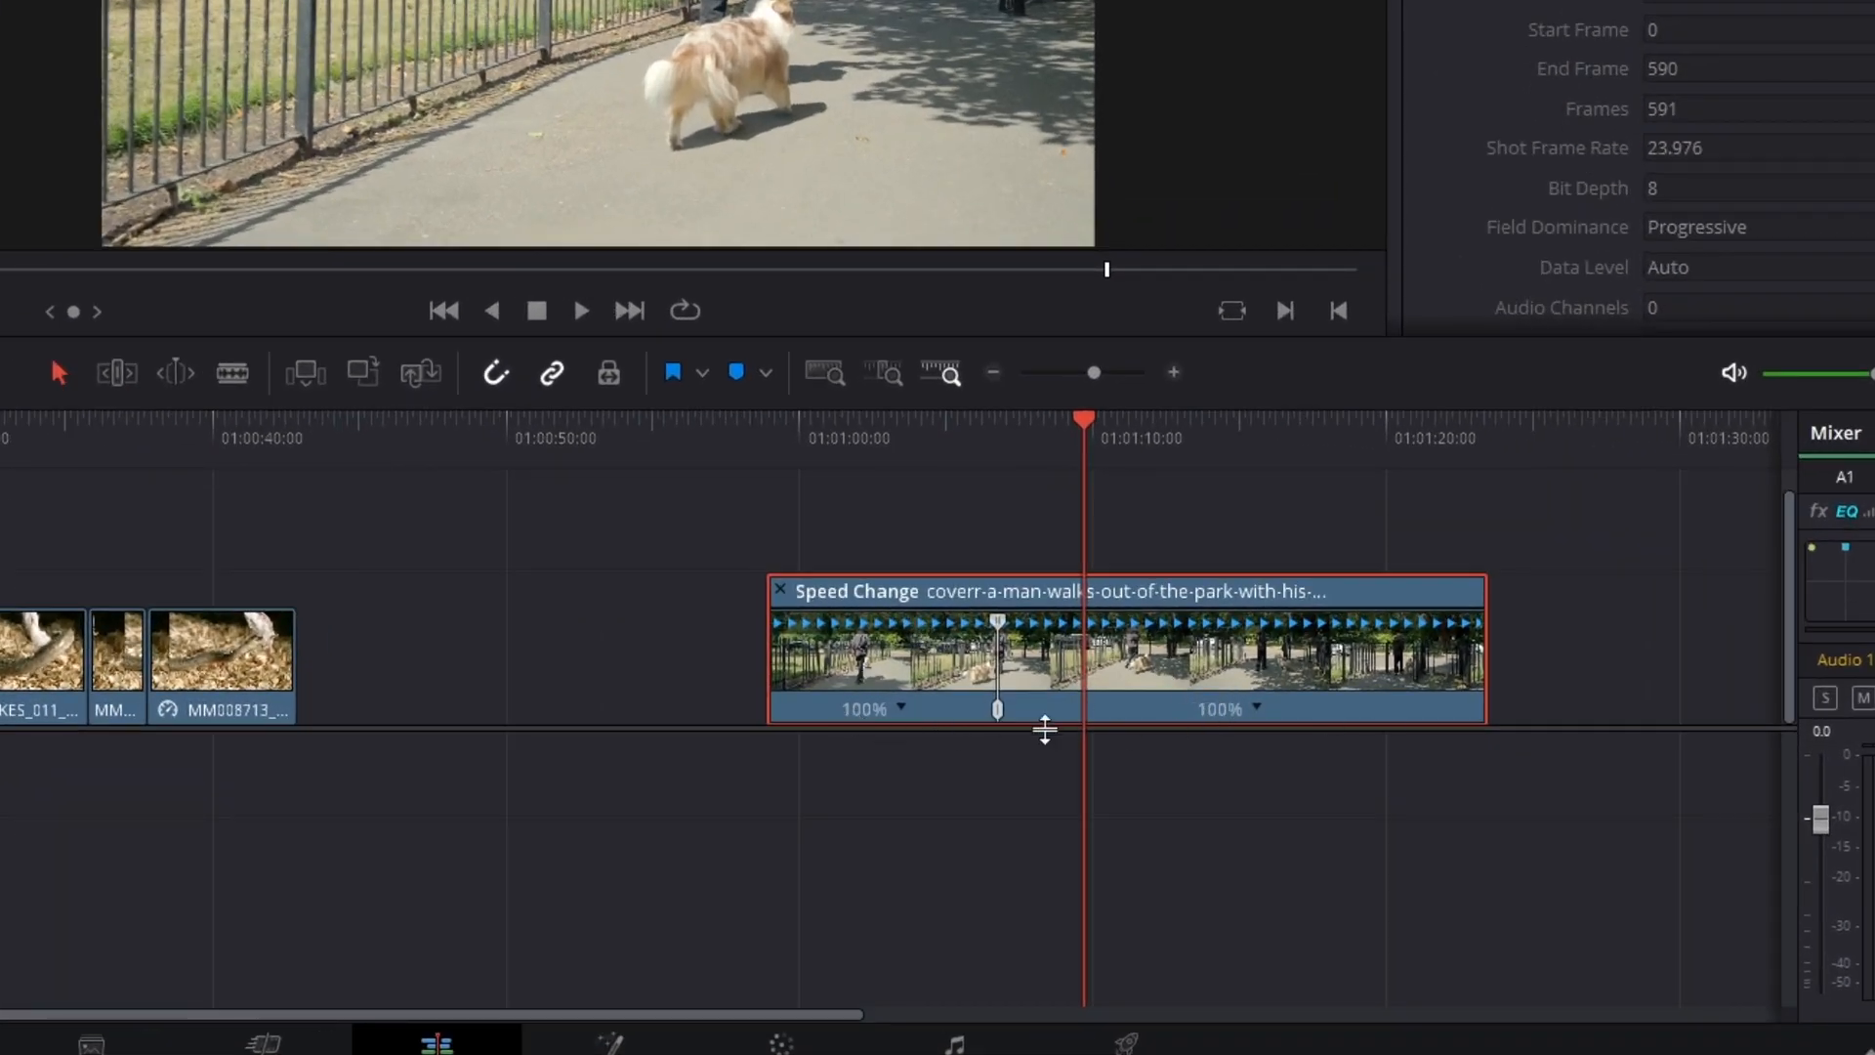
{"action": "left_click", "coordinate": [901, 707]}
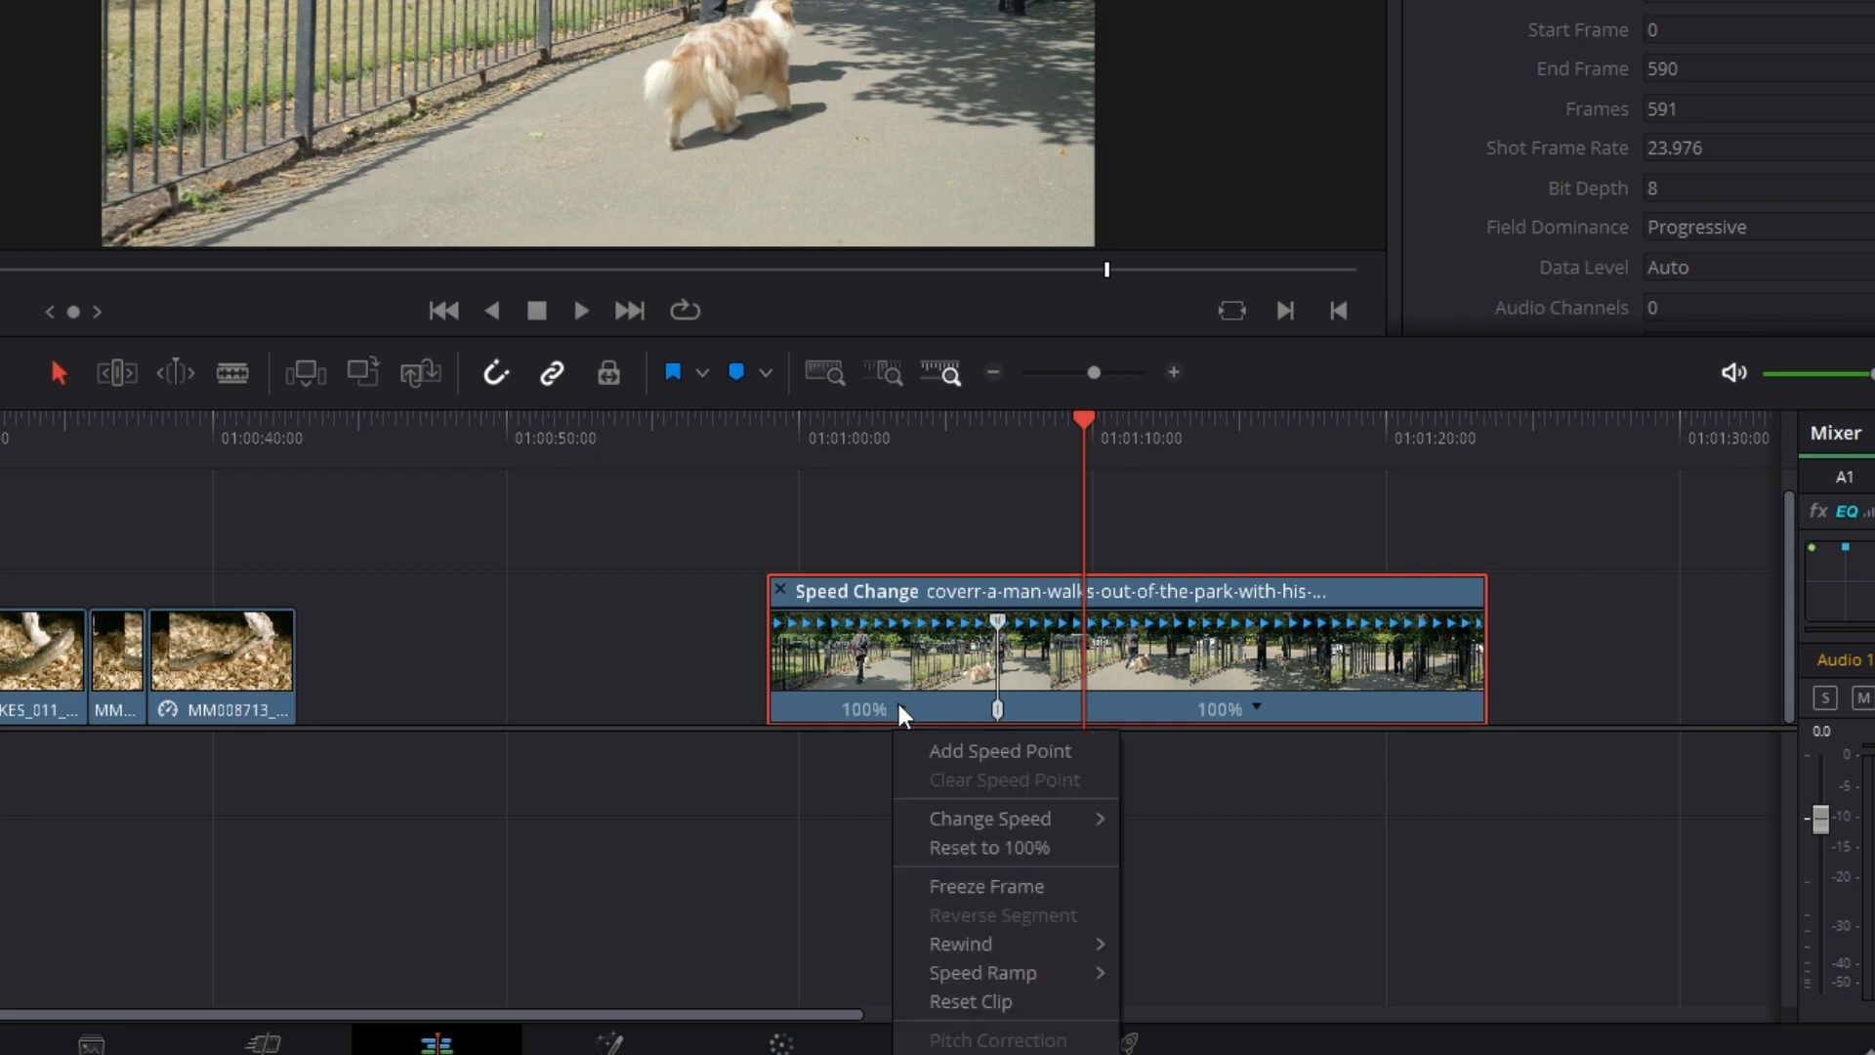
{"action": "mouse_move", "coordinate": [984, 817]}
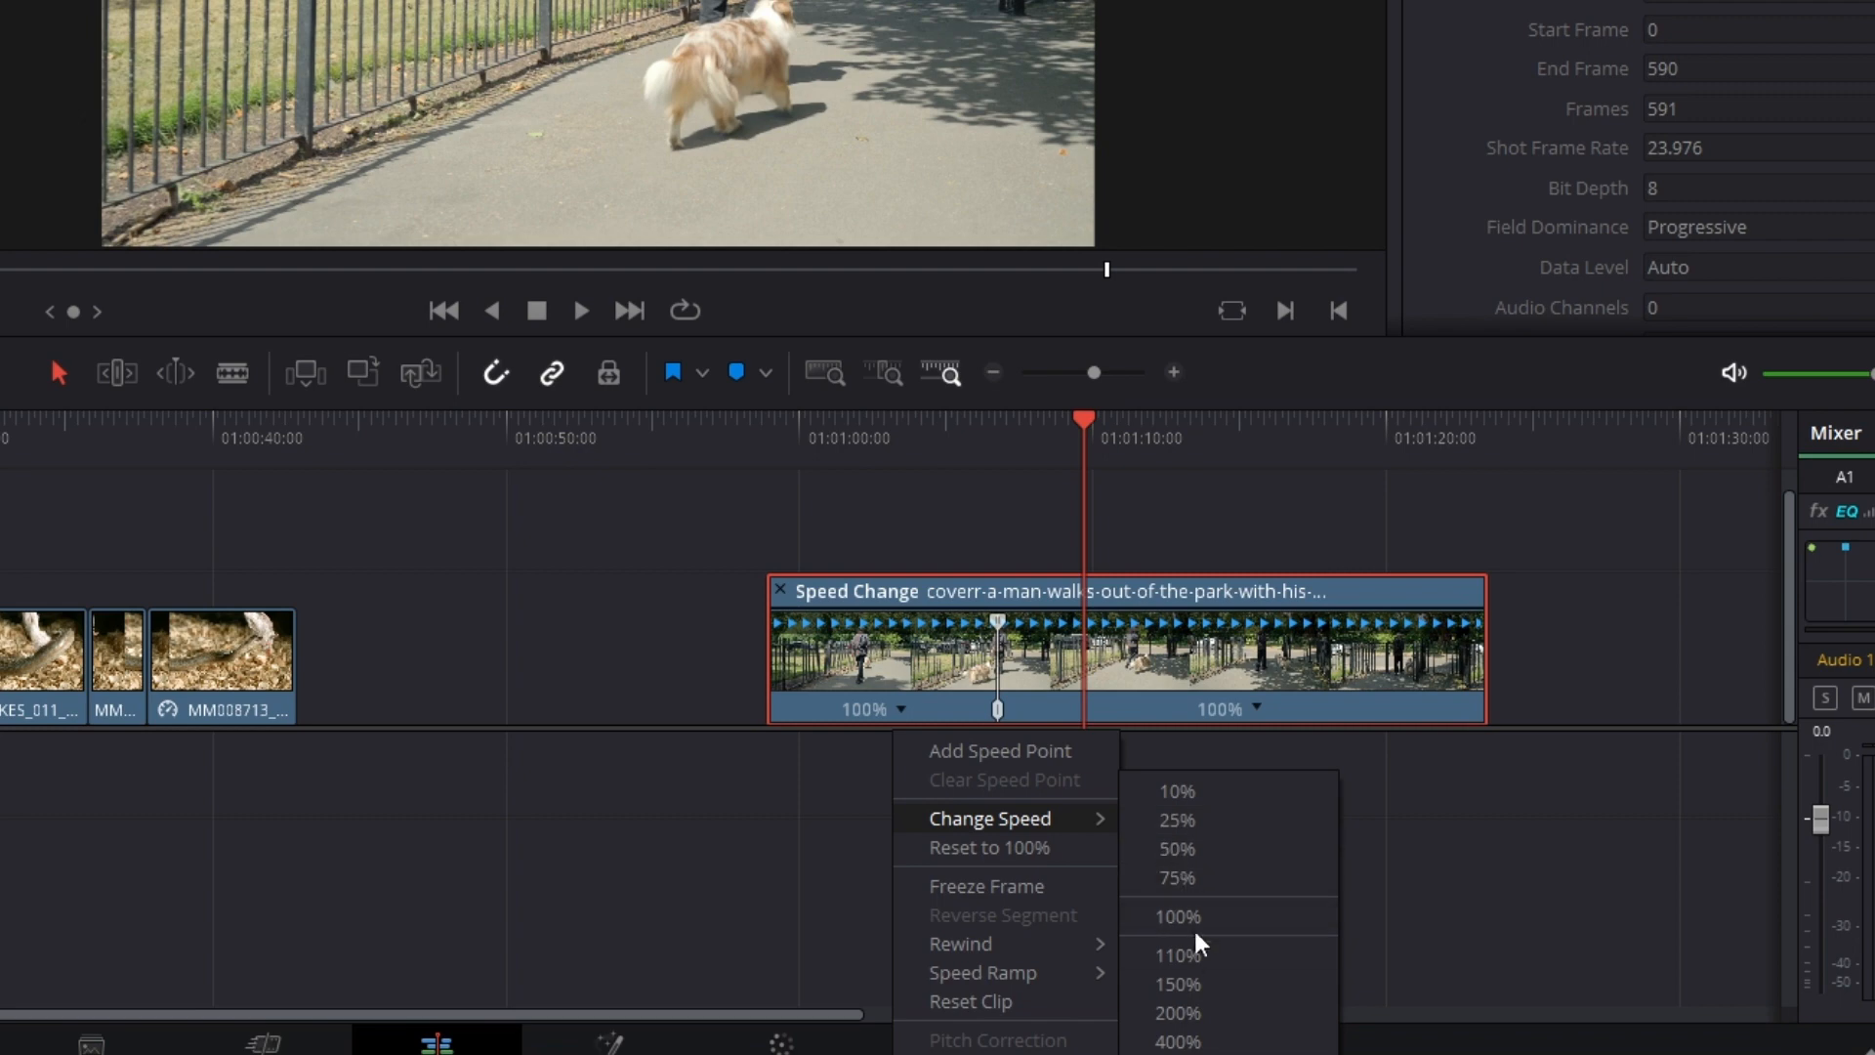
{"action": "left_click", "coordinate": [1178, 985]}
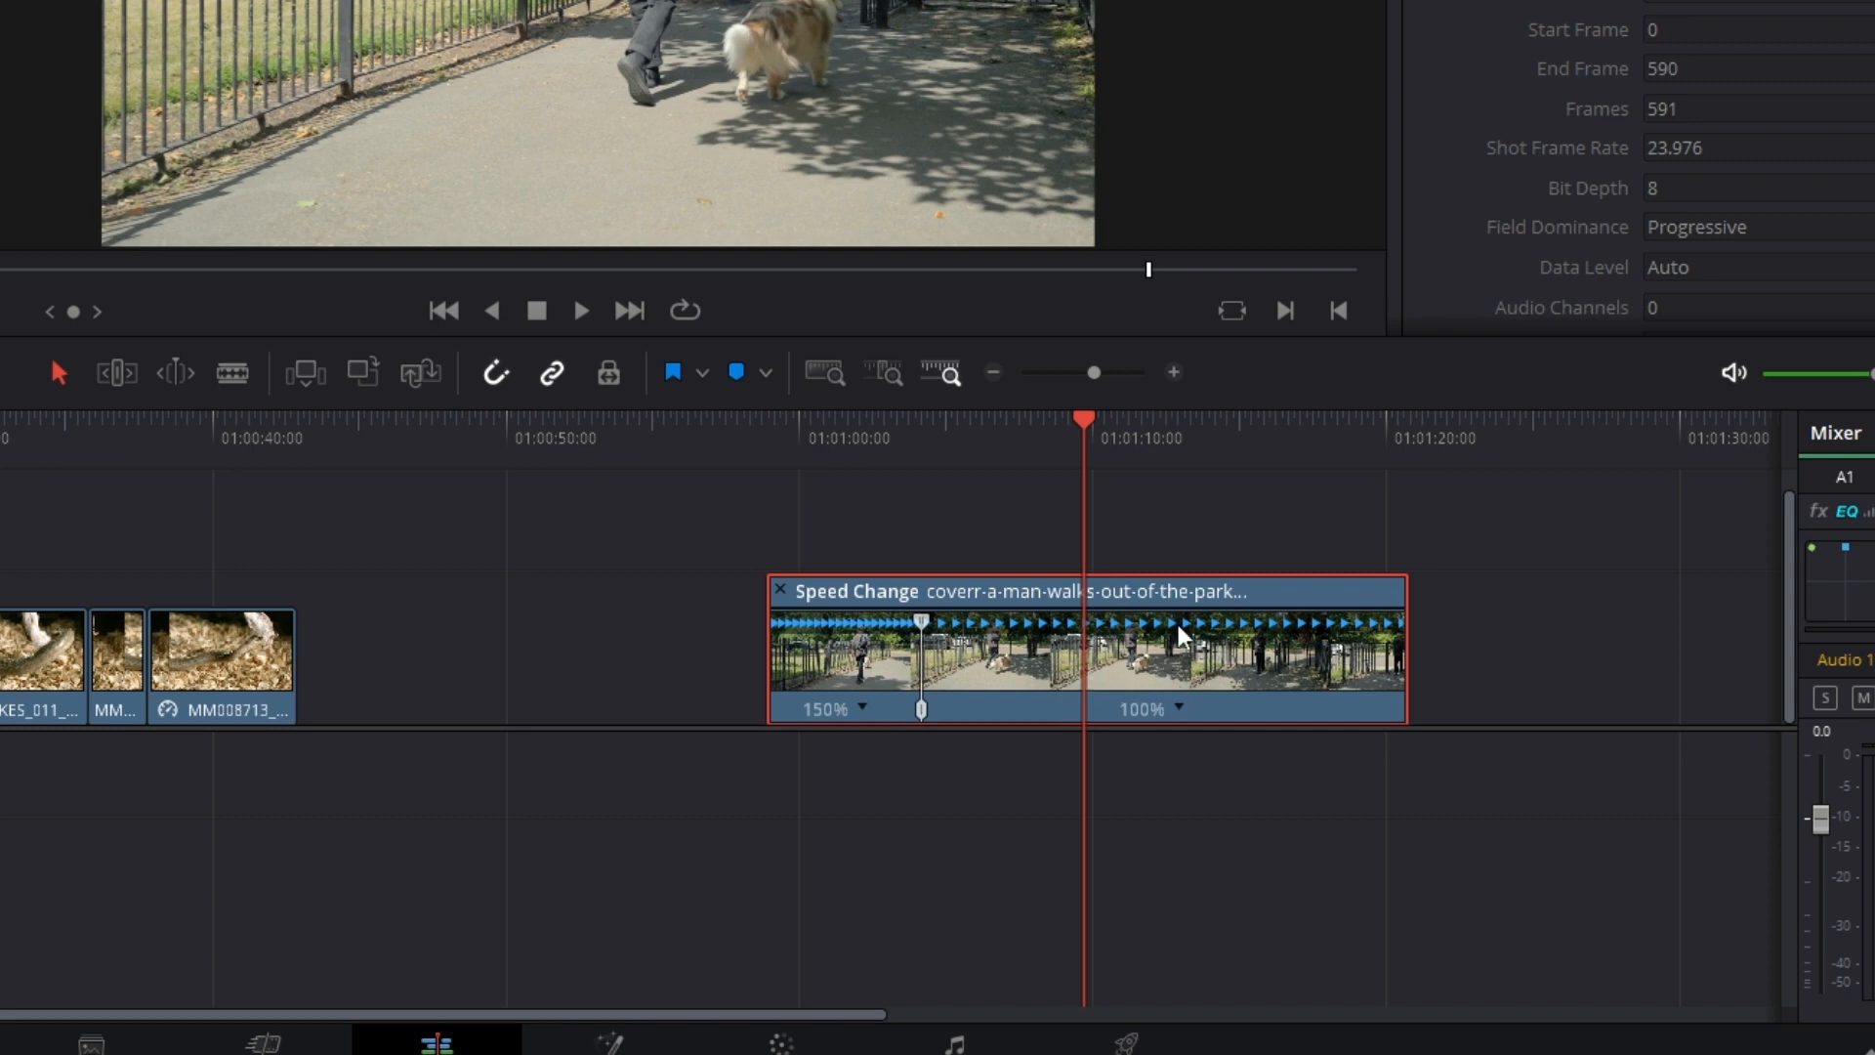
Retime the segment before the speed point by moving the point, first to 84% and finally to 167% speed
{"action": "left_click", "coordinate": [866, 713]}
{"action": "mouse_move", "coordinate": [959, 820]}
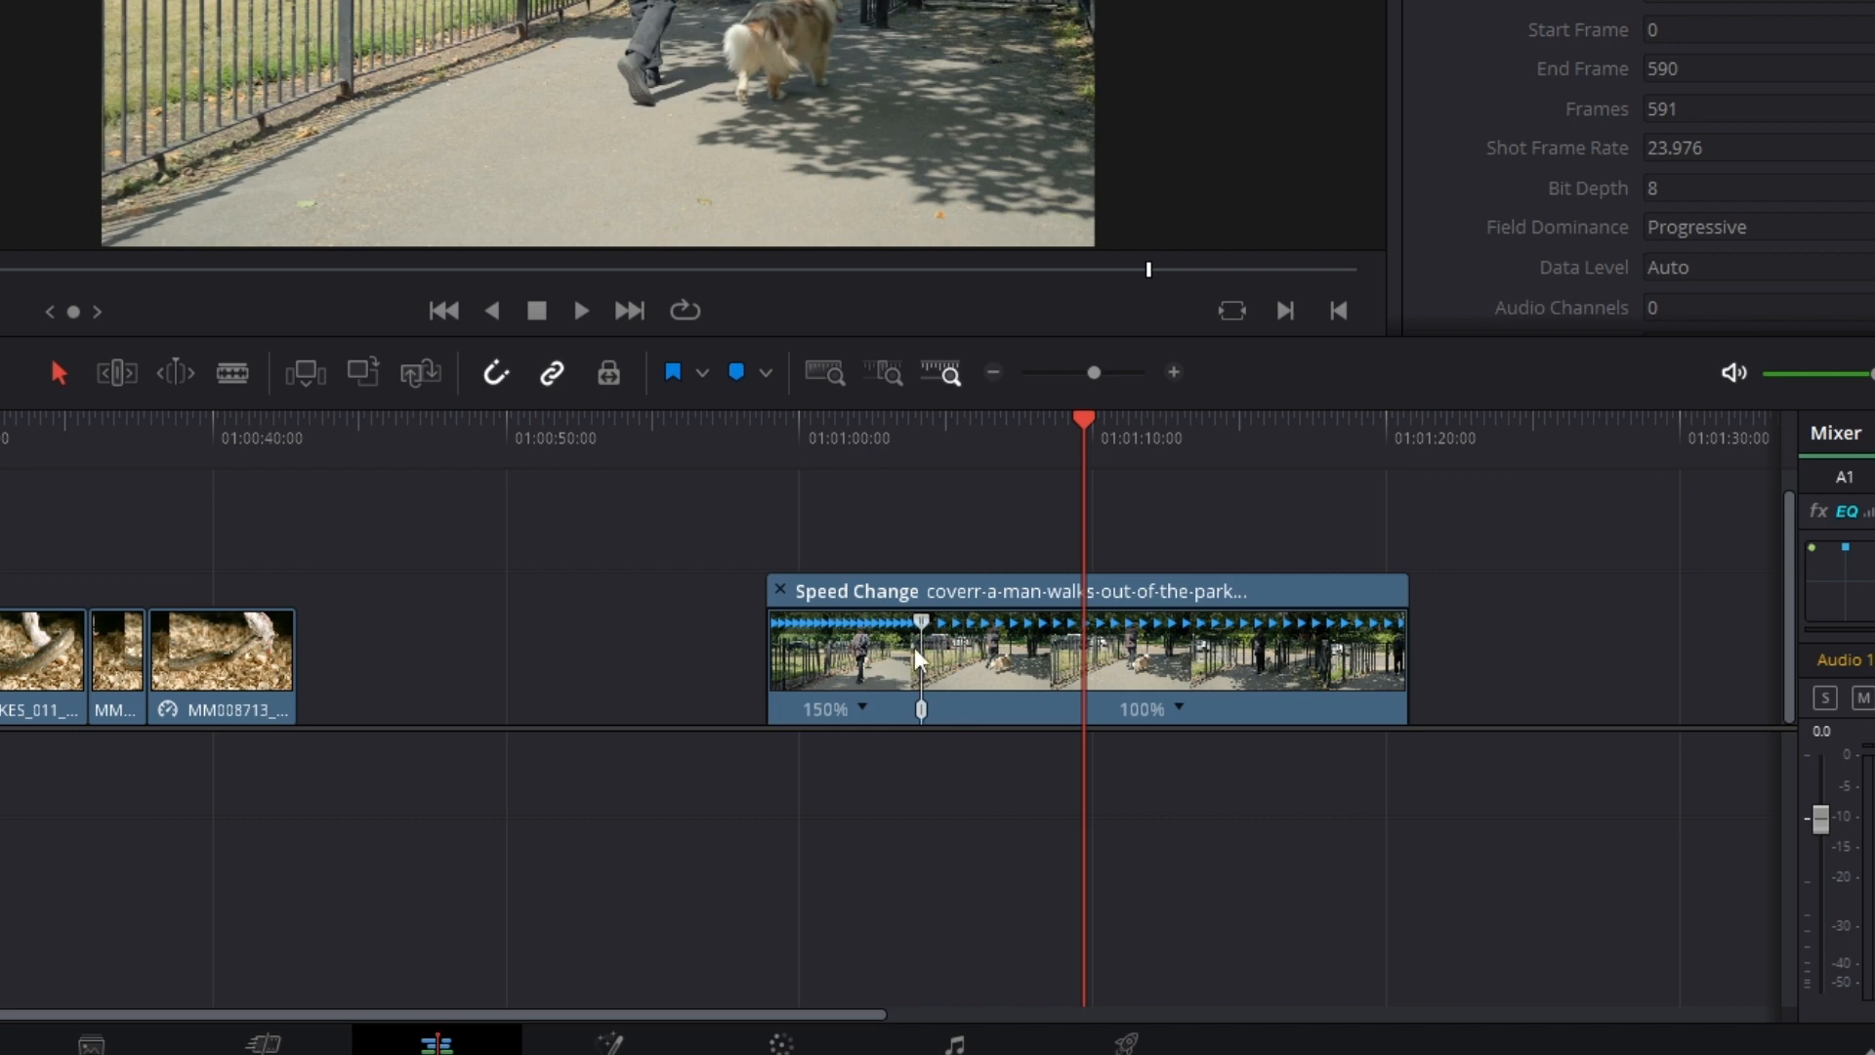
{"action": "left_click_drag", "start_coordinate": [923, 630], "coordinate": [1044, 638]}
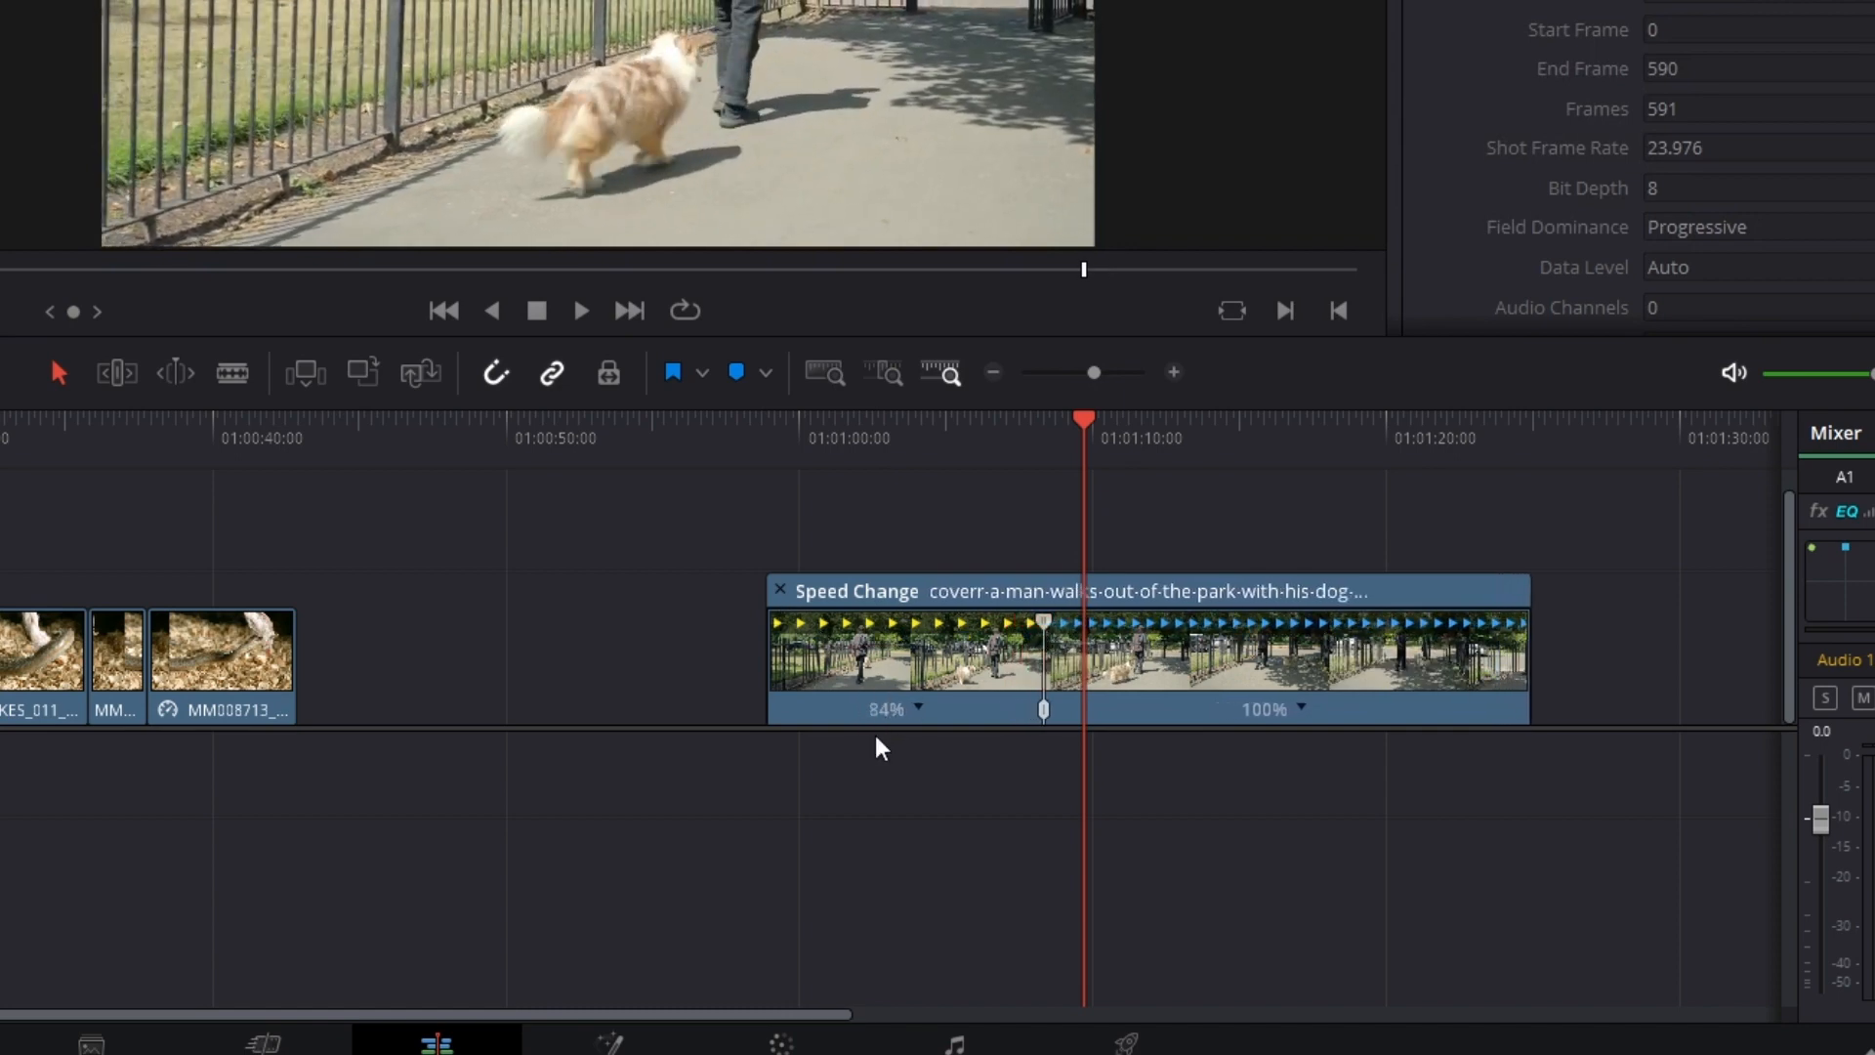
{"action": "left_click_drag", "start_coordinate": [1043, 632], "coordinate": [906, 625]}
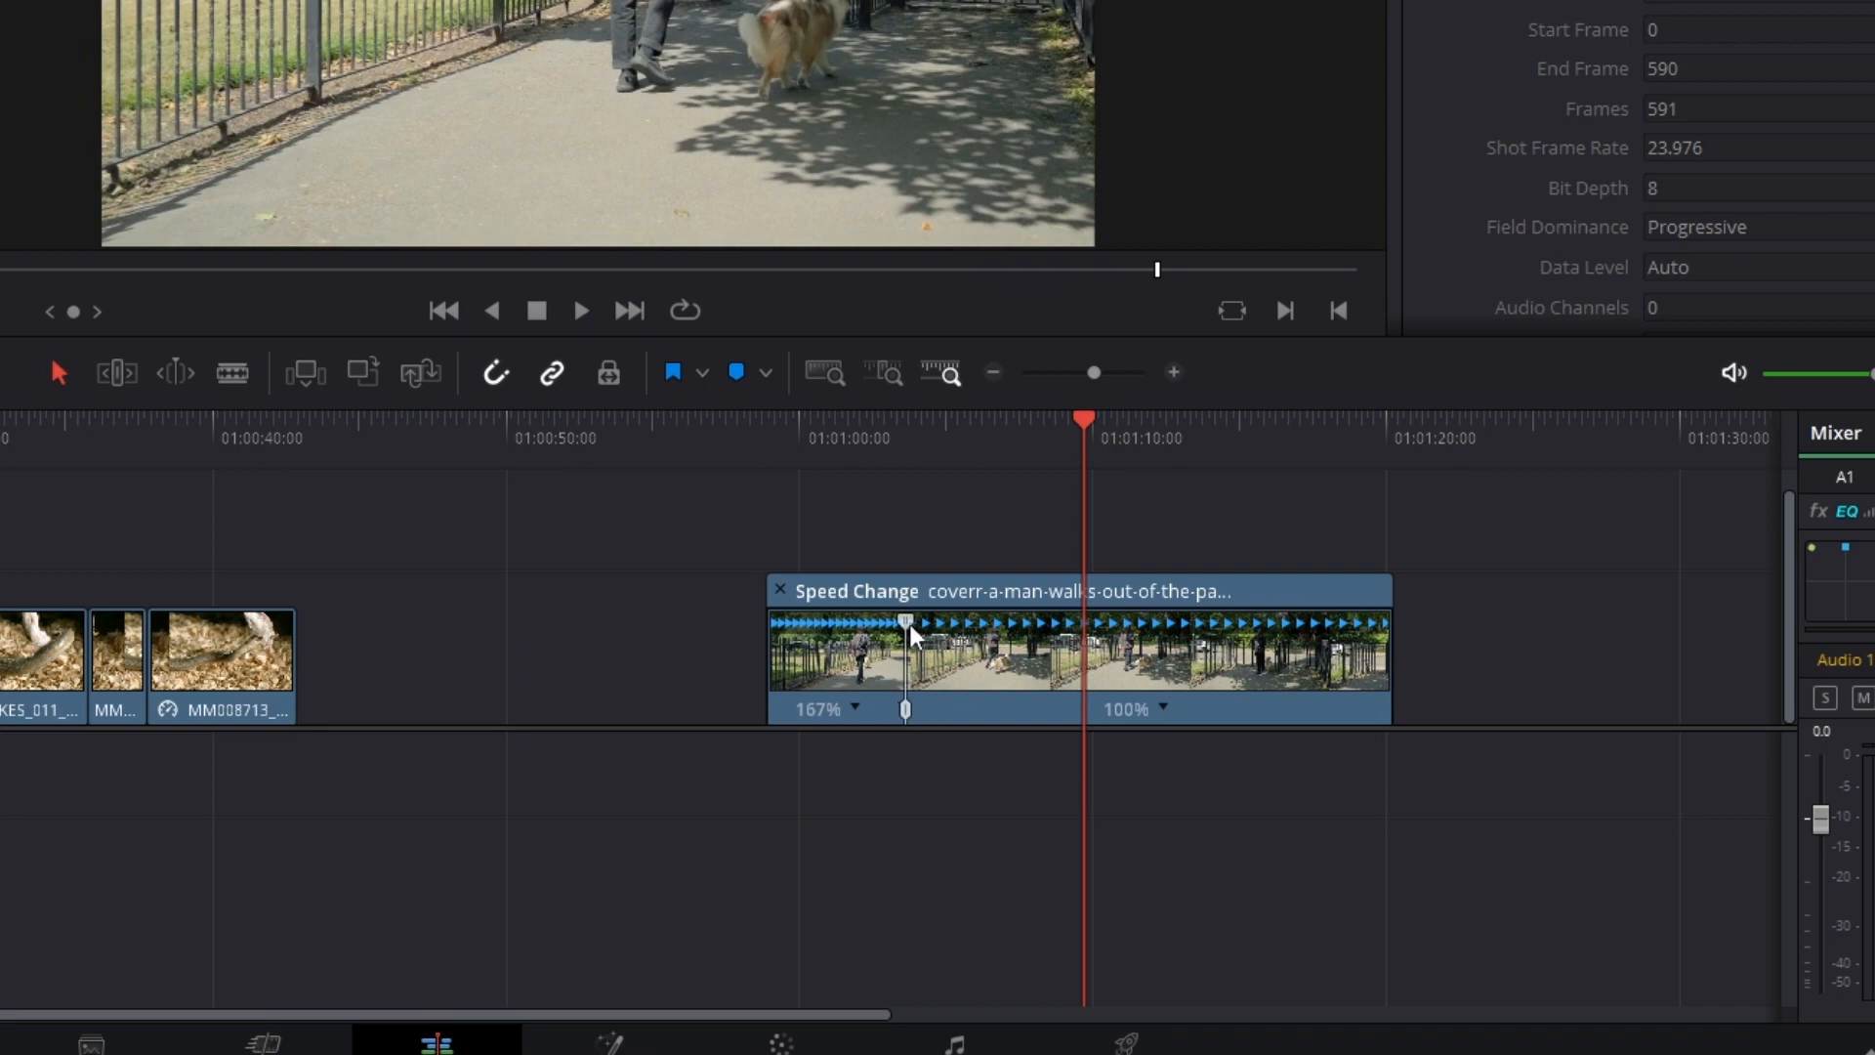
Shift the speed point to a later frame of the park footage and speed up the segment before it to 315%
{"action": "left_click_drag", "start_coordinate": [906, 710], "coordinate": [995, 716]}
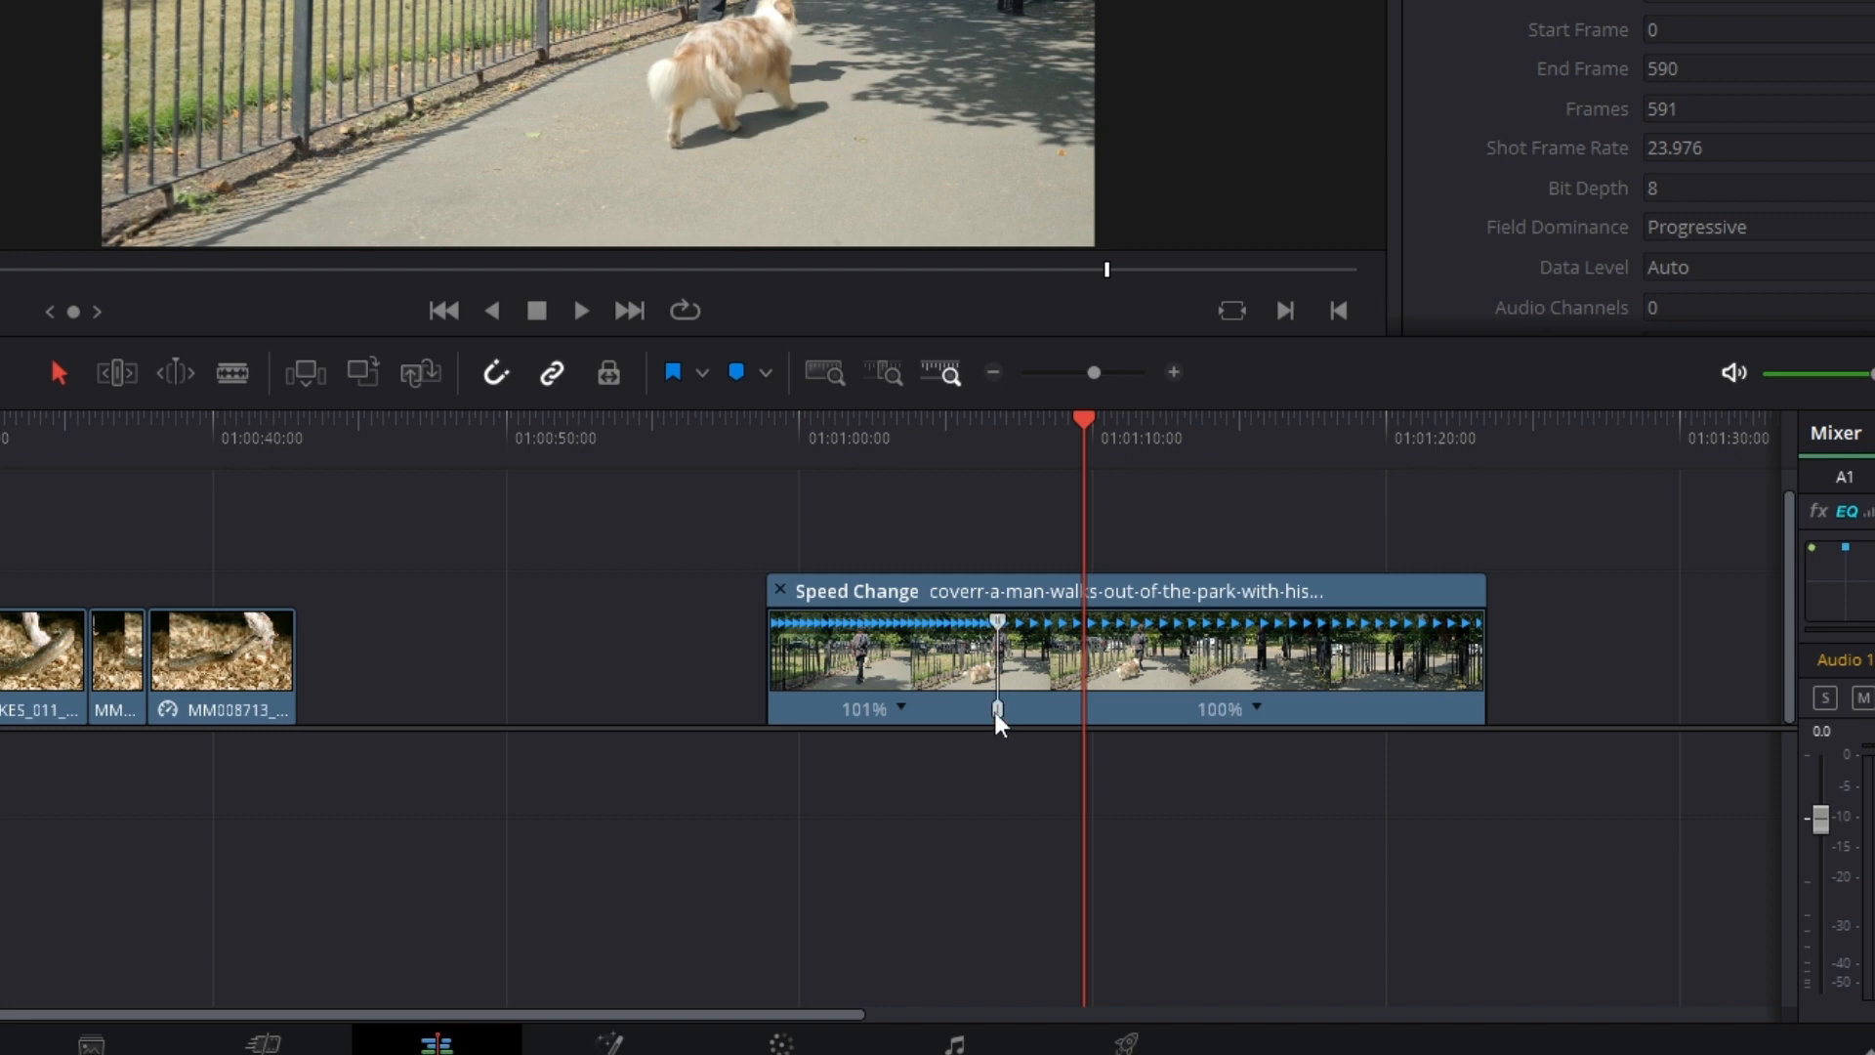
{"action": "mouse_move", "coordinate": [998, 720]}
{"action": "left_mouse_down"}
{"action": "mouse_move", "coordinate": [1163, 720]}
{"action": "mouse_move", "coordinate": [965, 712]}
{"action": "left_mouse_up"}
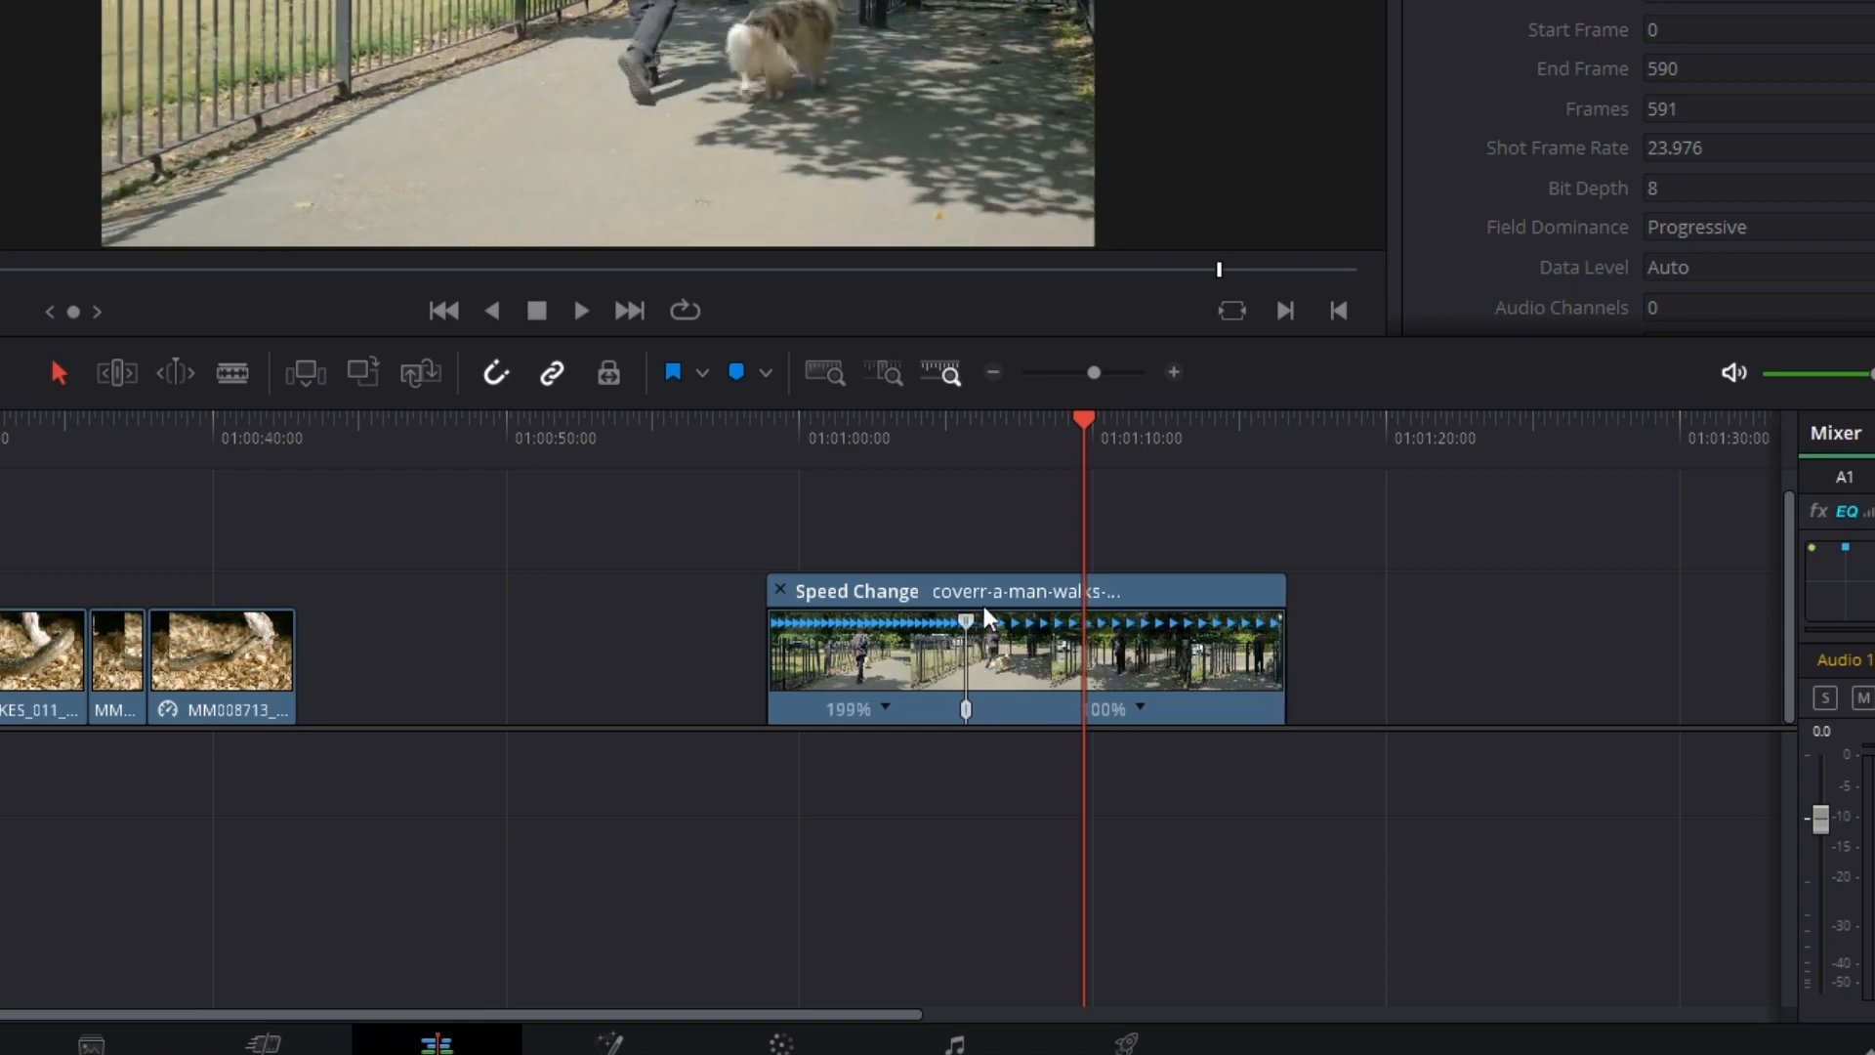
{"action": "left_click_drag", "start_coordinate": [971, 623], "coordinate": [945, 625]}
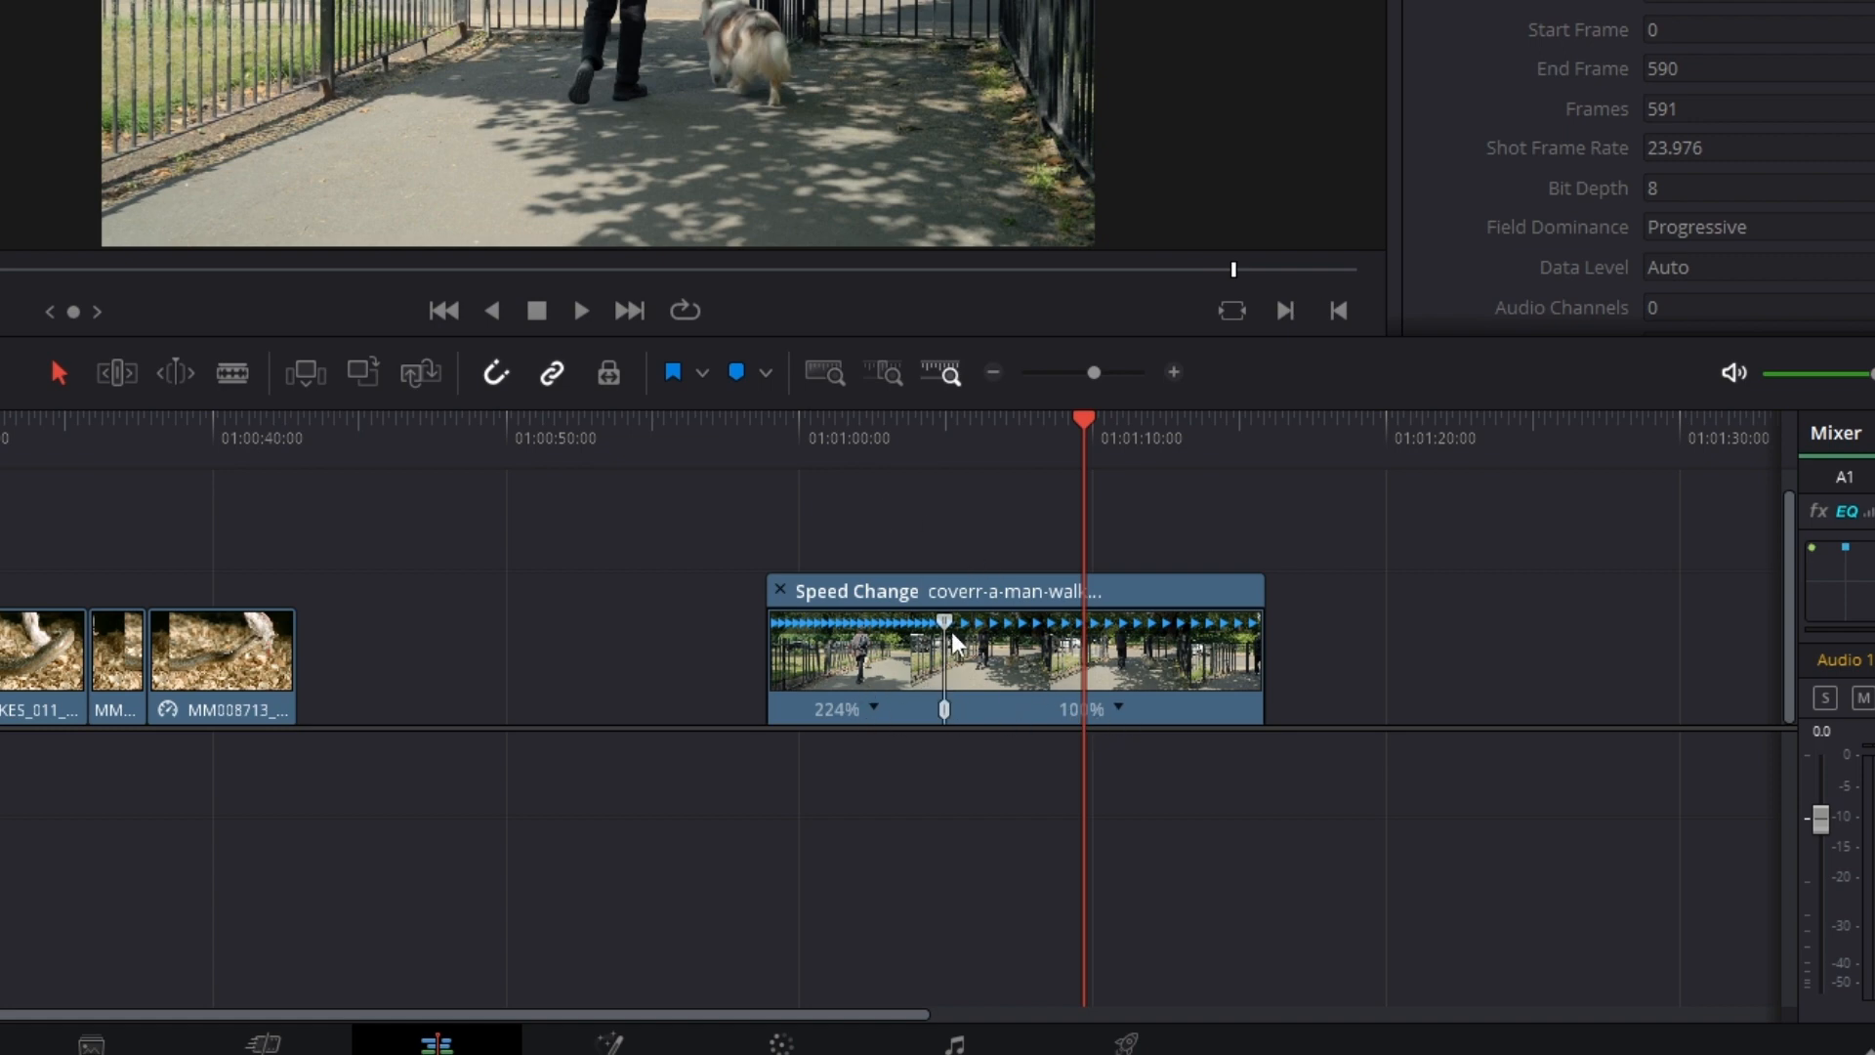
{"action": "left_click_drag", "start_coordinate": [951, 630], "coordinate": [899, 633]}
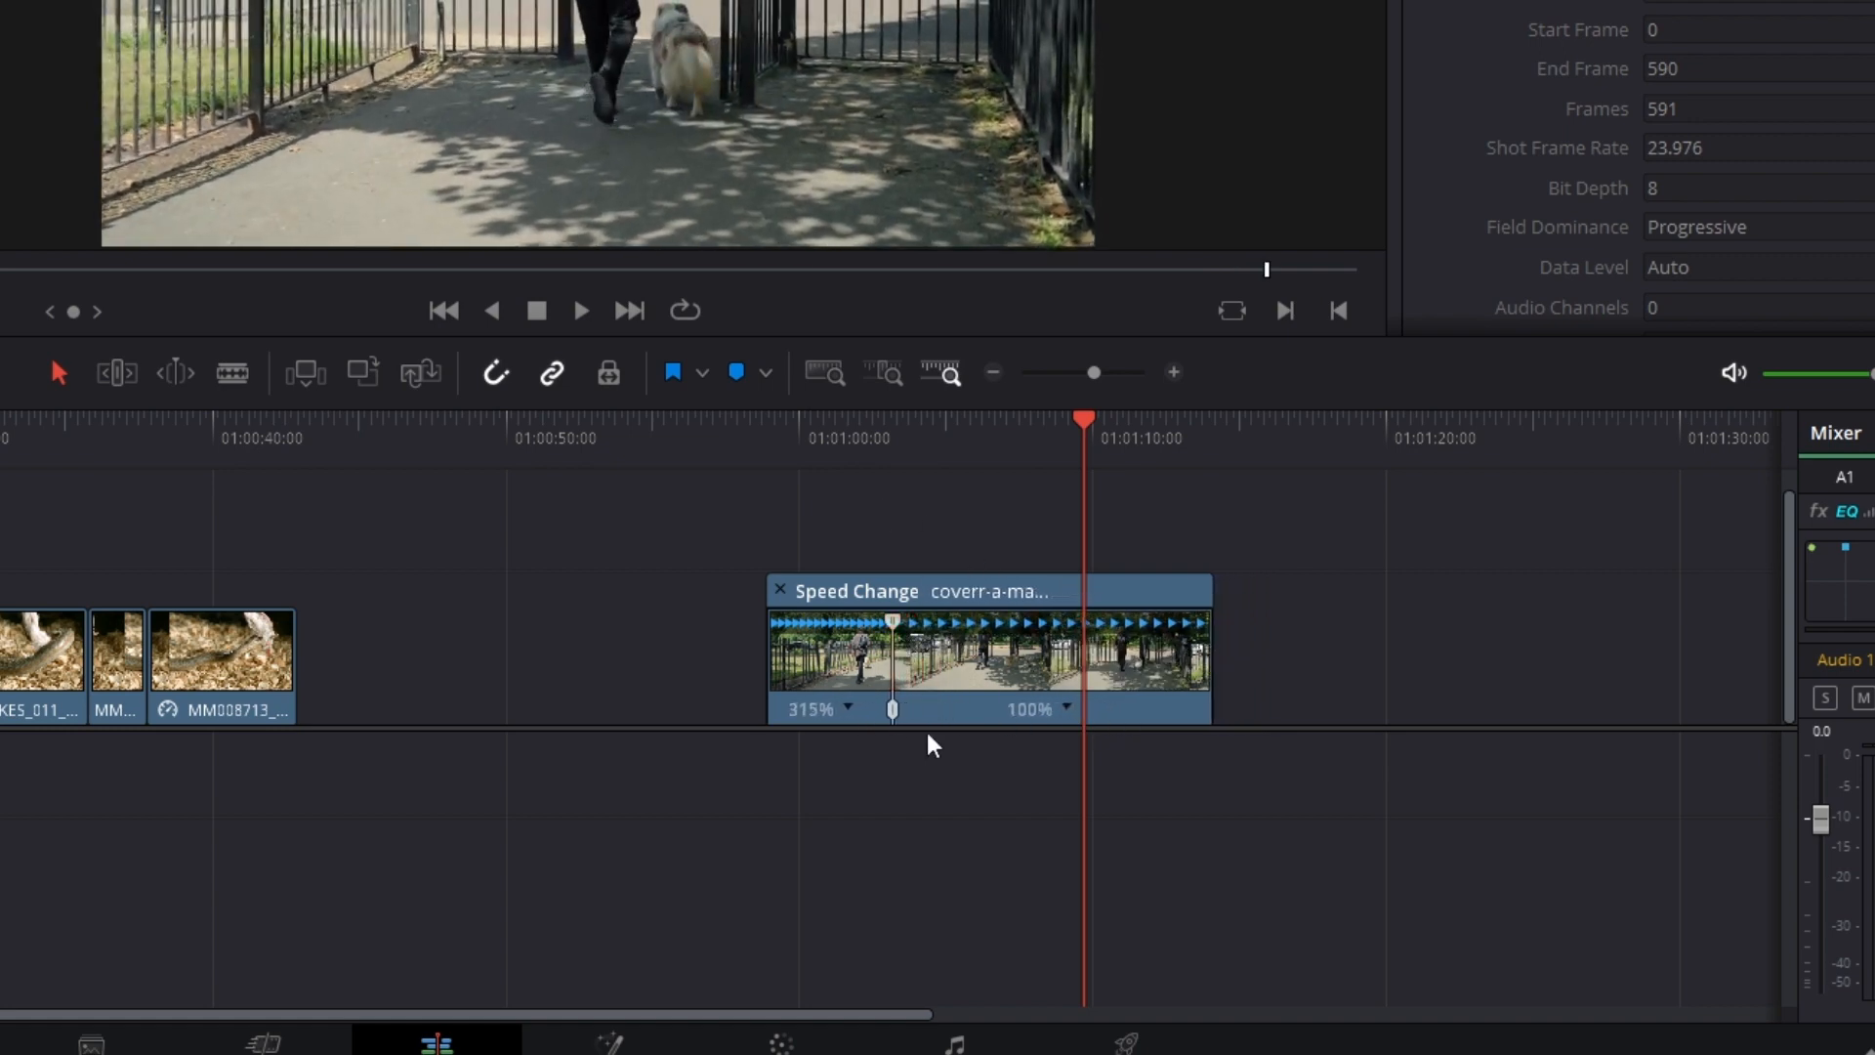
Add a second speed point to the park clip at about 01:01:09 on the timeline
{"action": "left_click", "coordinate": [1056, 434]}
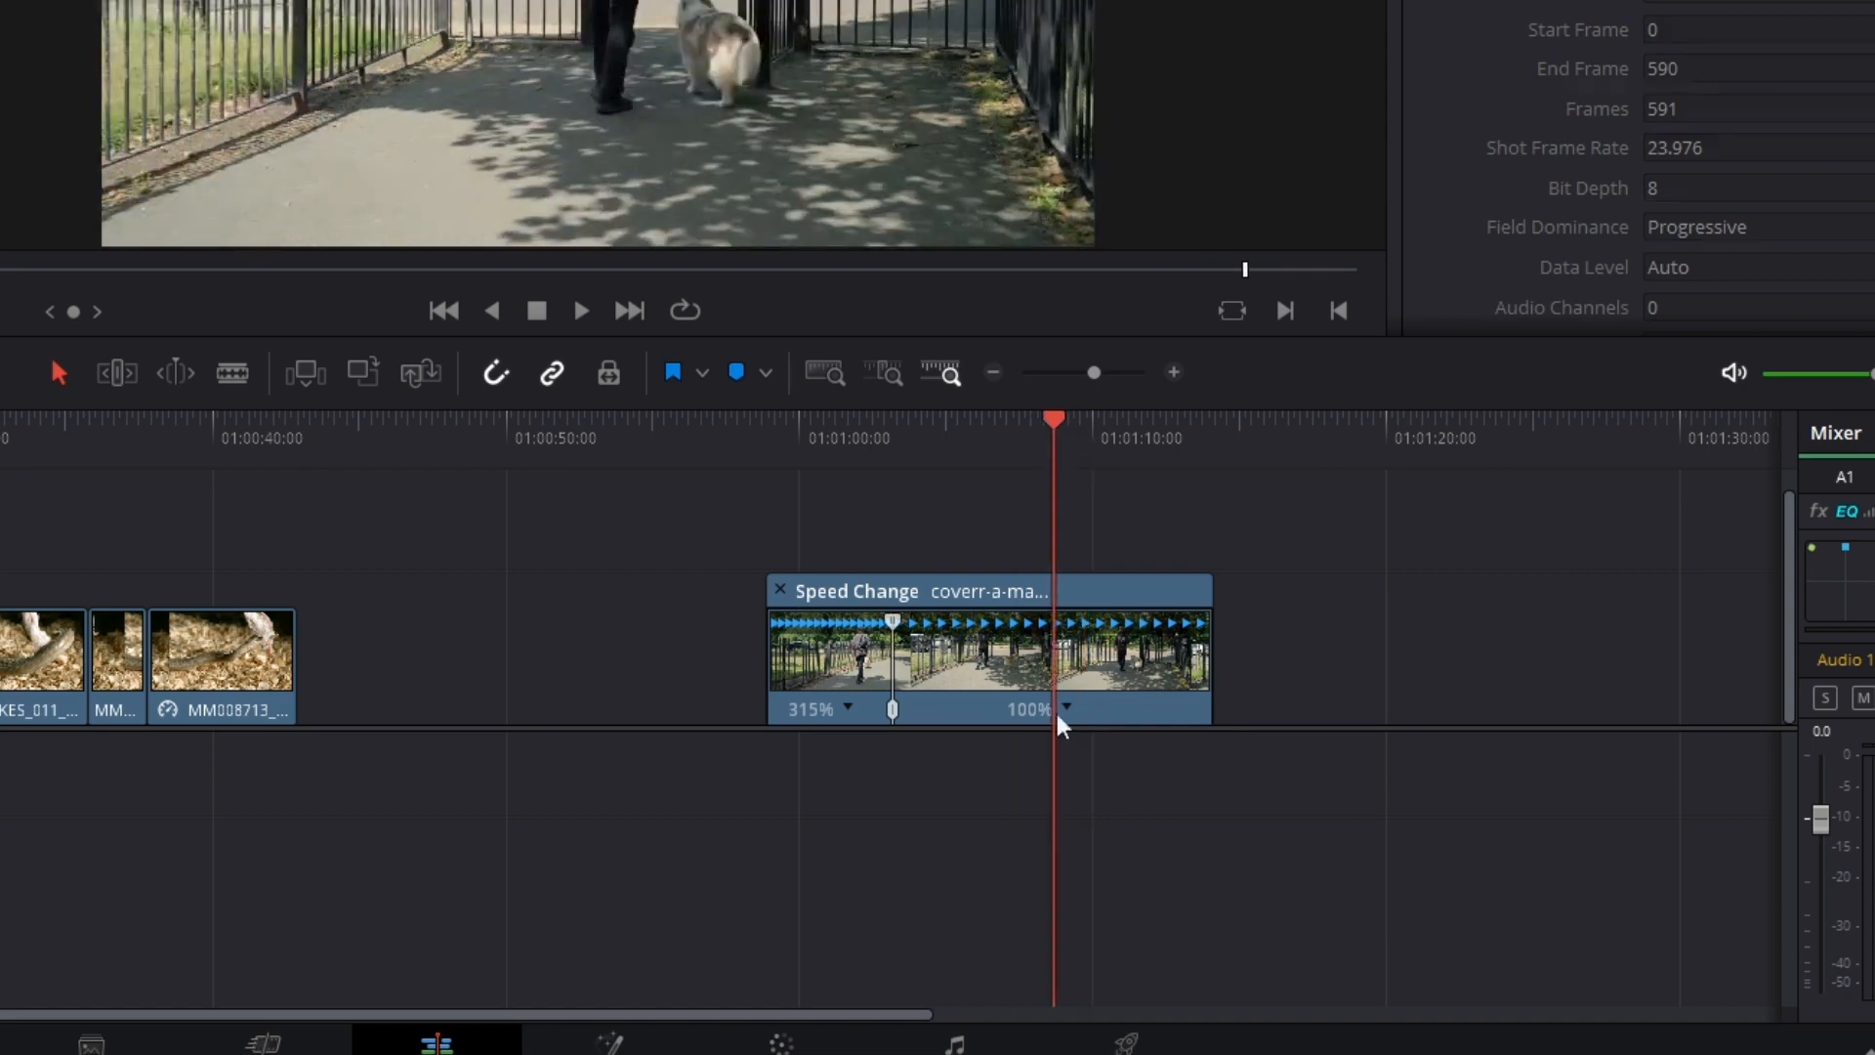
{"action": "left_click", "coordinate": [1066, 707]}
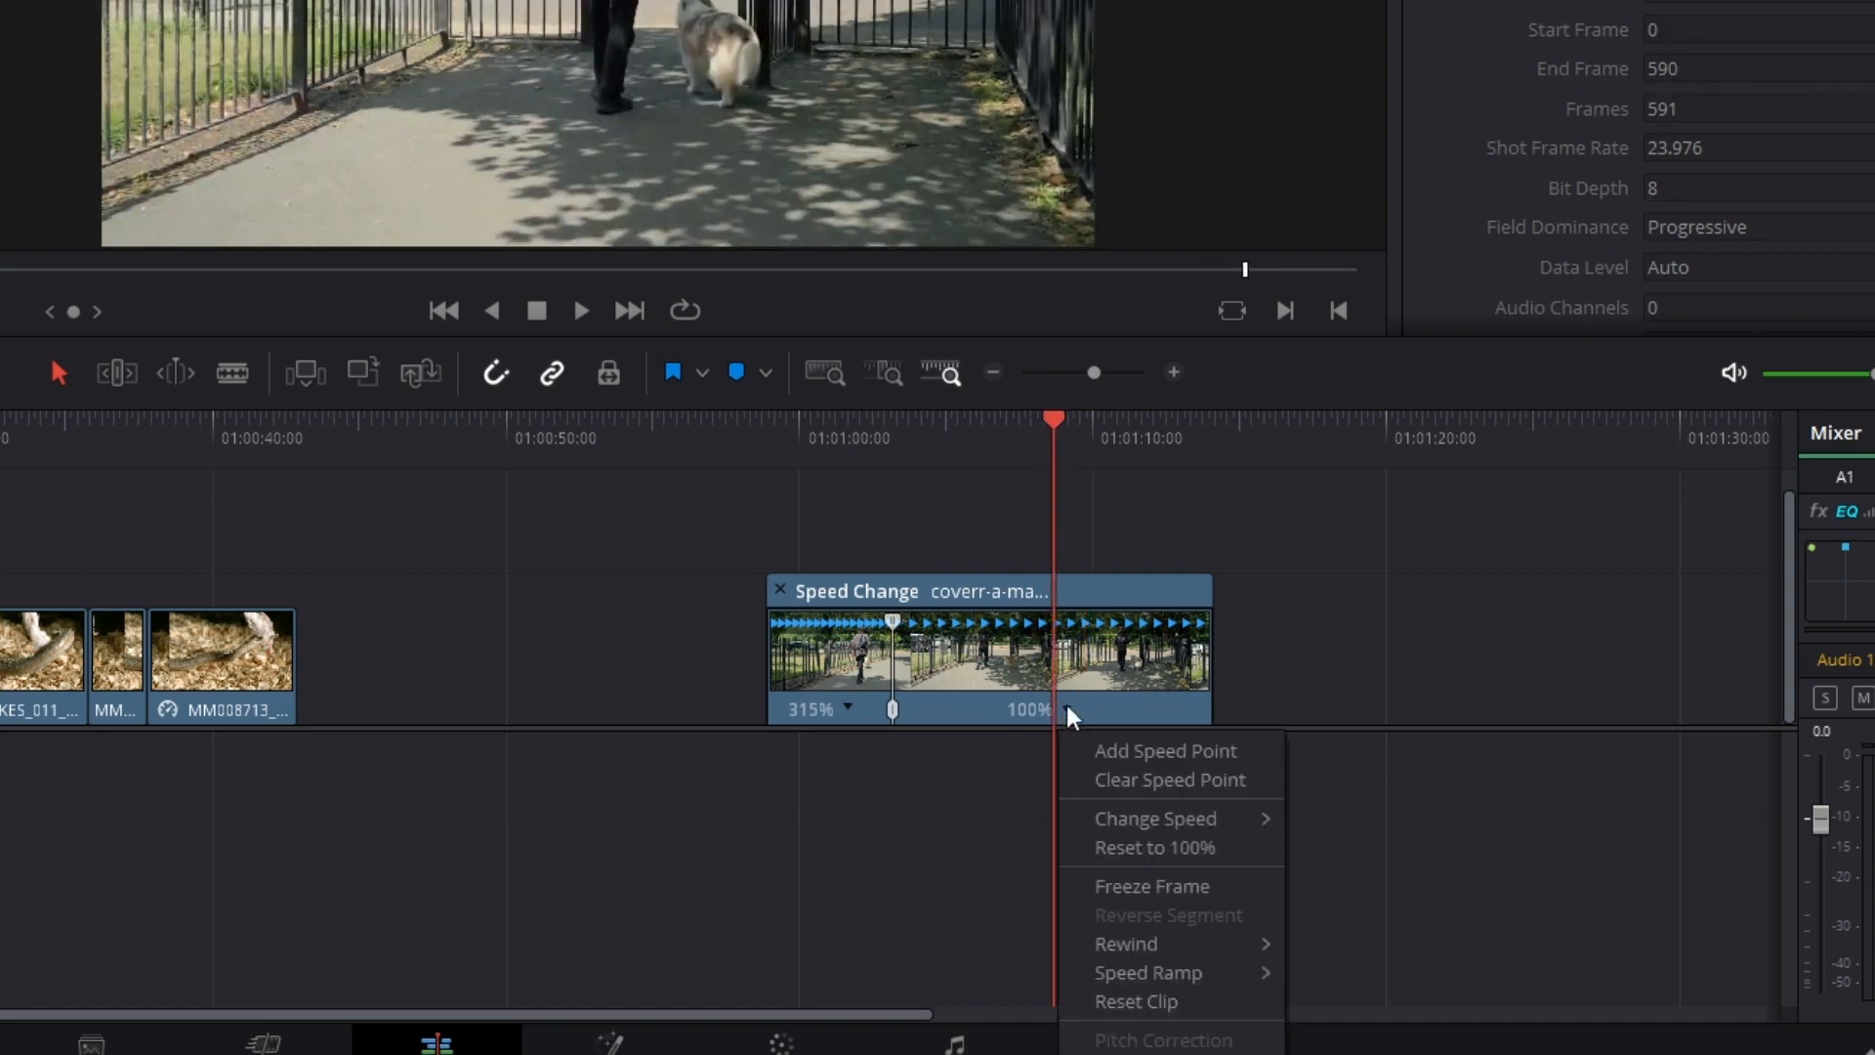
{"action": "left_click", "coordinate": [1121, 748]}
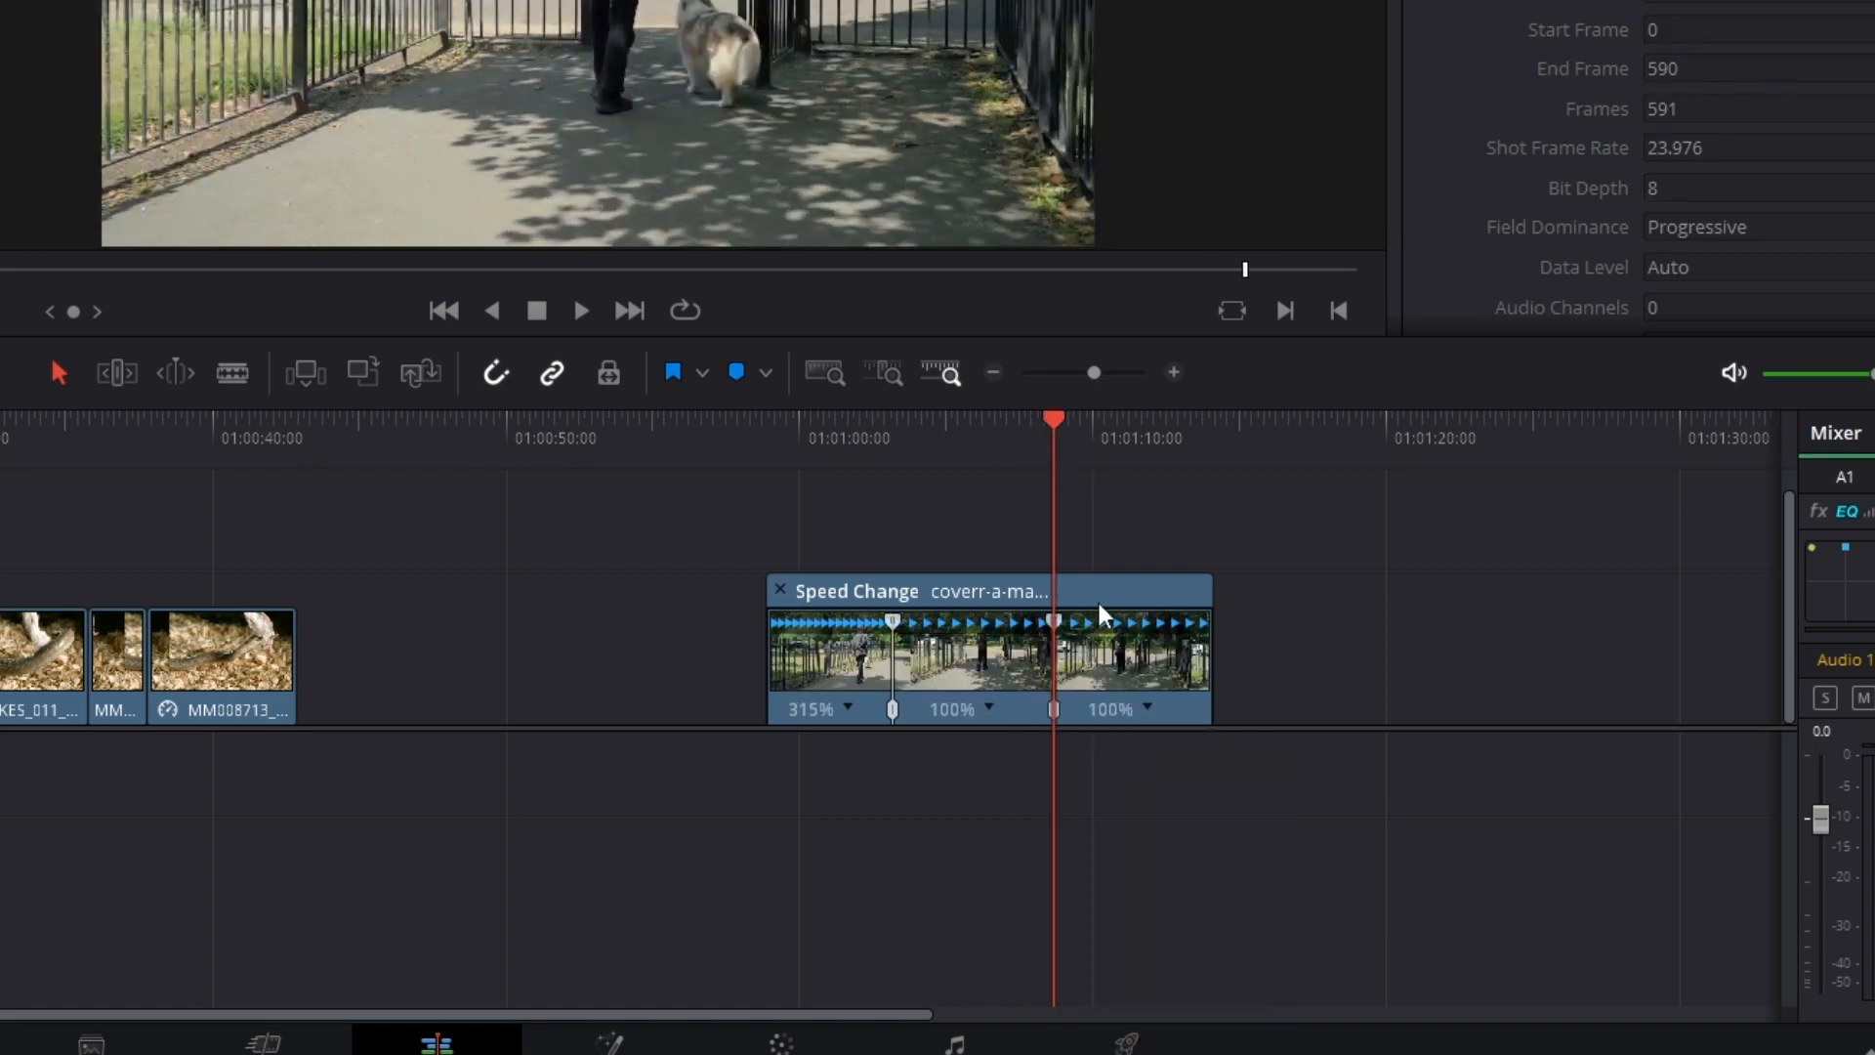
Move the second speed point later to slow the park clip's middle segment to 52%, and play that segment
{"action": "left_click_drag", "start_coordinate": [1059, 617], "coordinate": [1202, 602]}
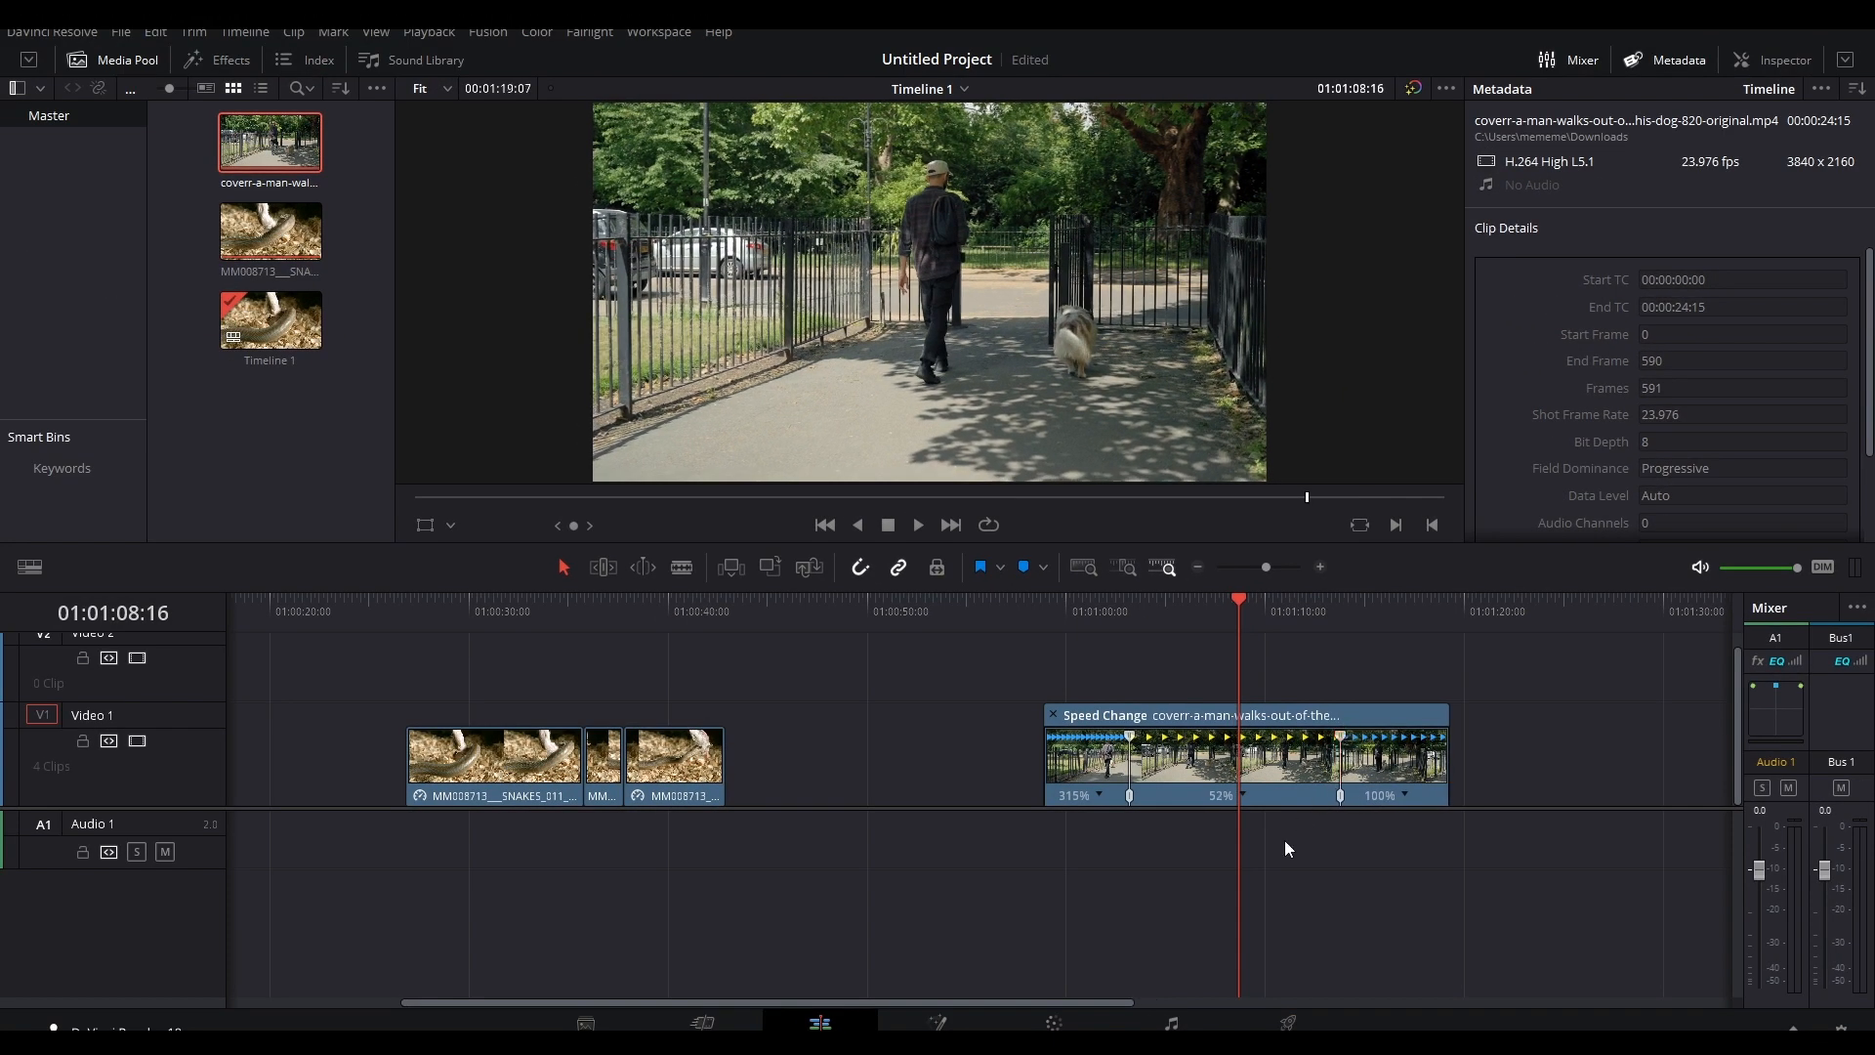
{"action": "left_click", "coordinate": [911, 533]}
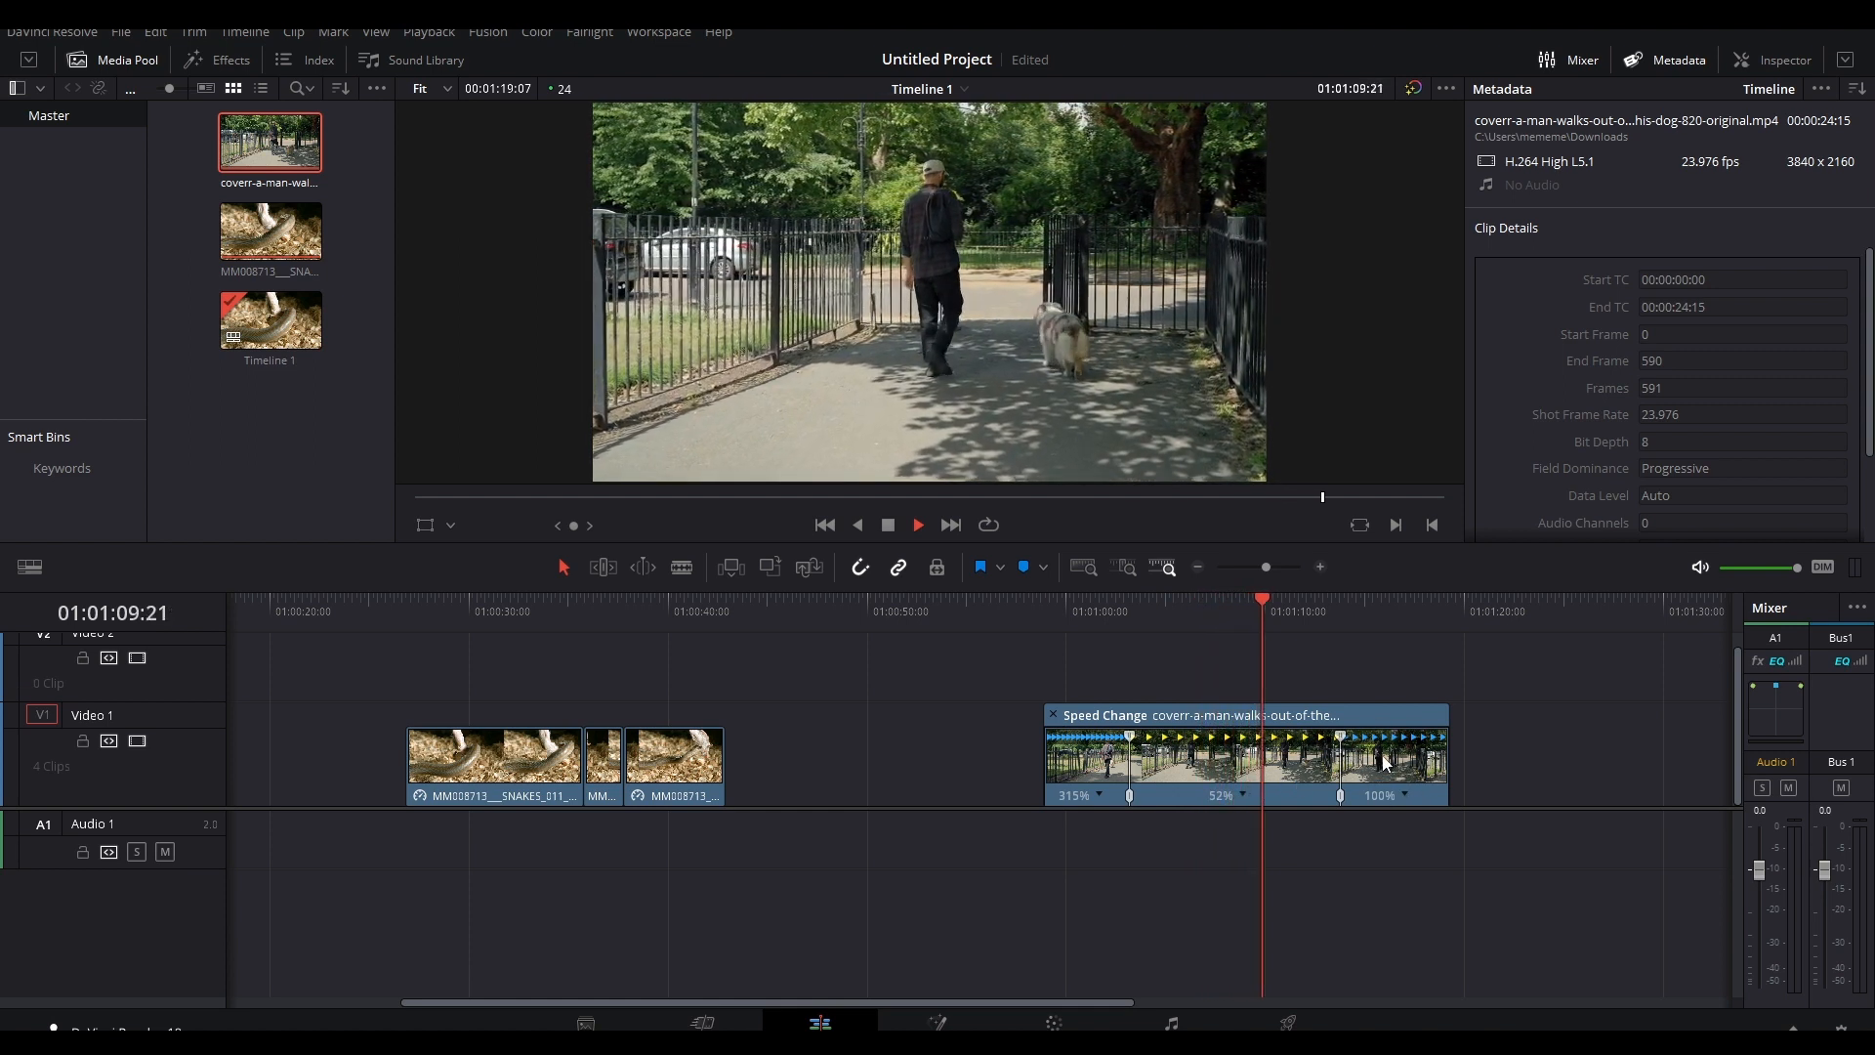
{"action": "left_click", "coordinate": [887, 525]}
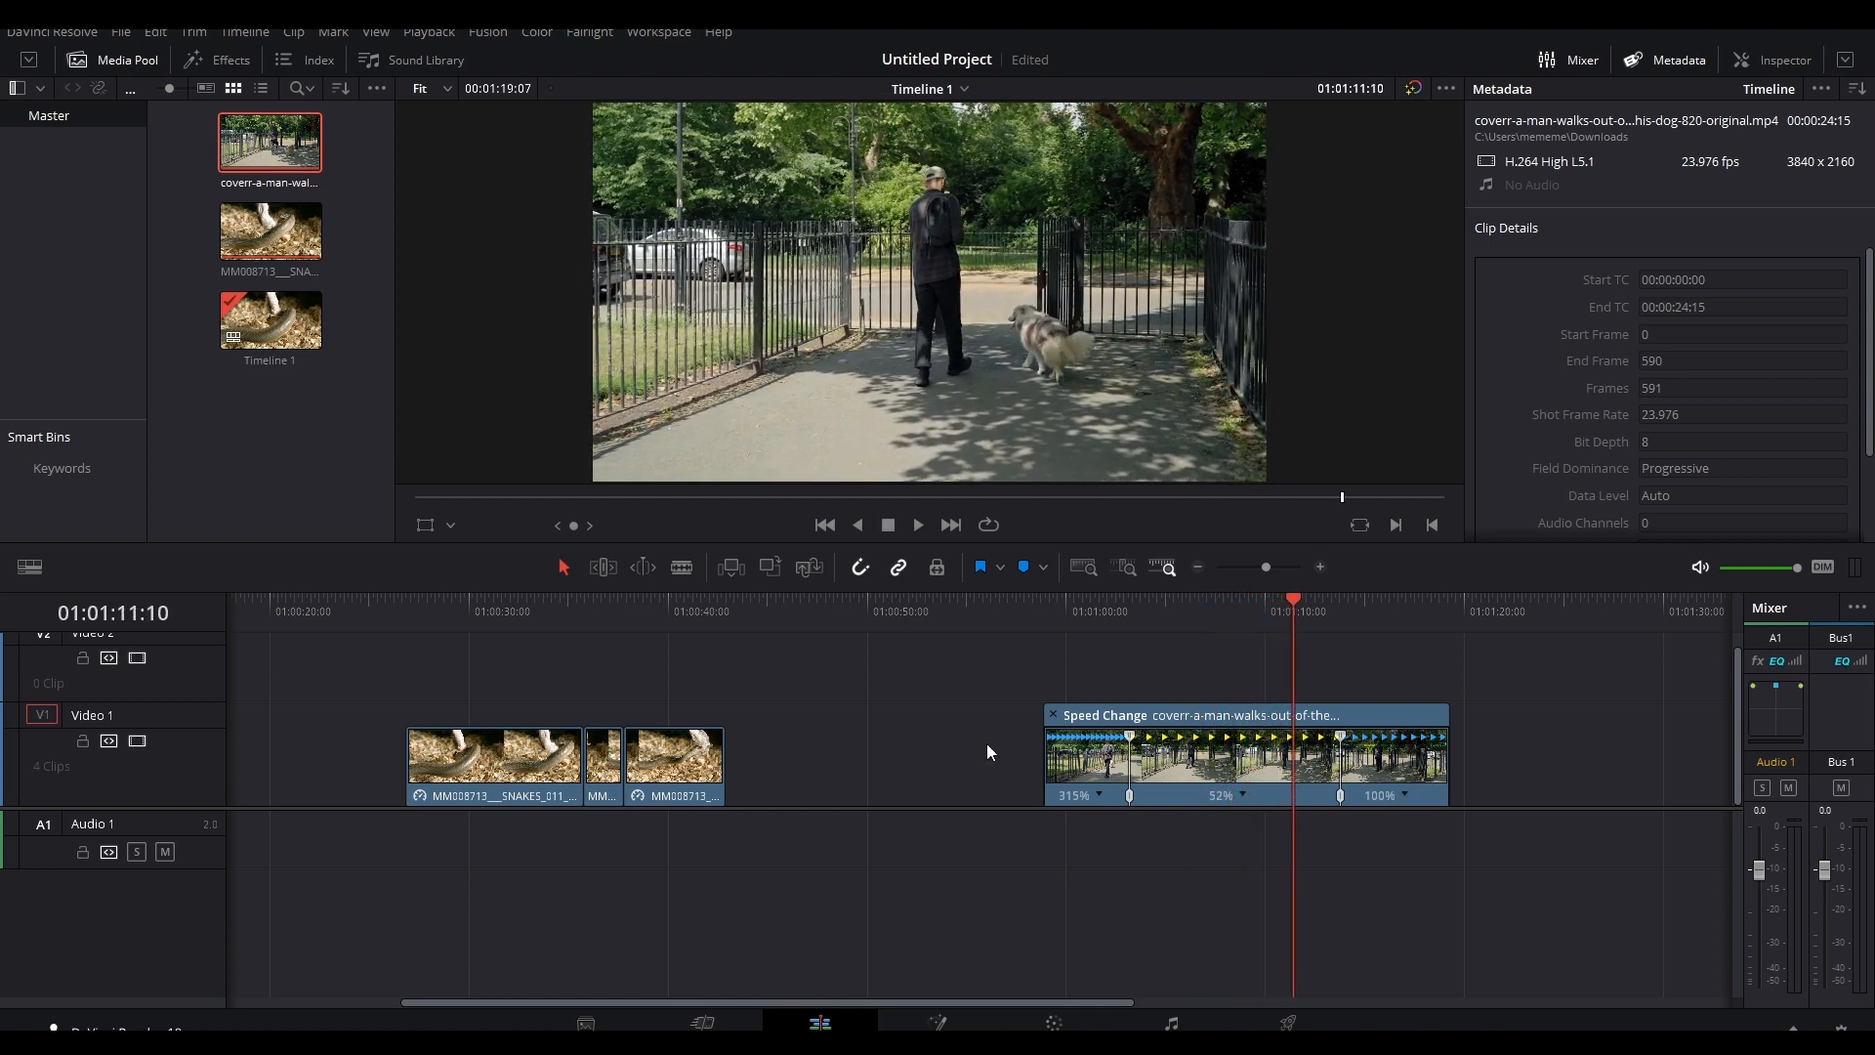
Inspect the Change Clip Speed settings of the first snake clip and leave them unaltered
{"action": "left_click_drag", "start_coordinate": [455, 611], "coordinate": [512, 613]}
{"action": "right_click", "coordinate": [524, 772]}
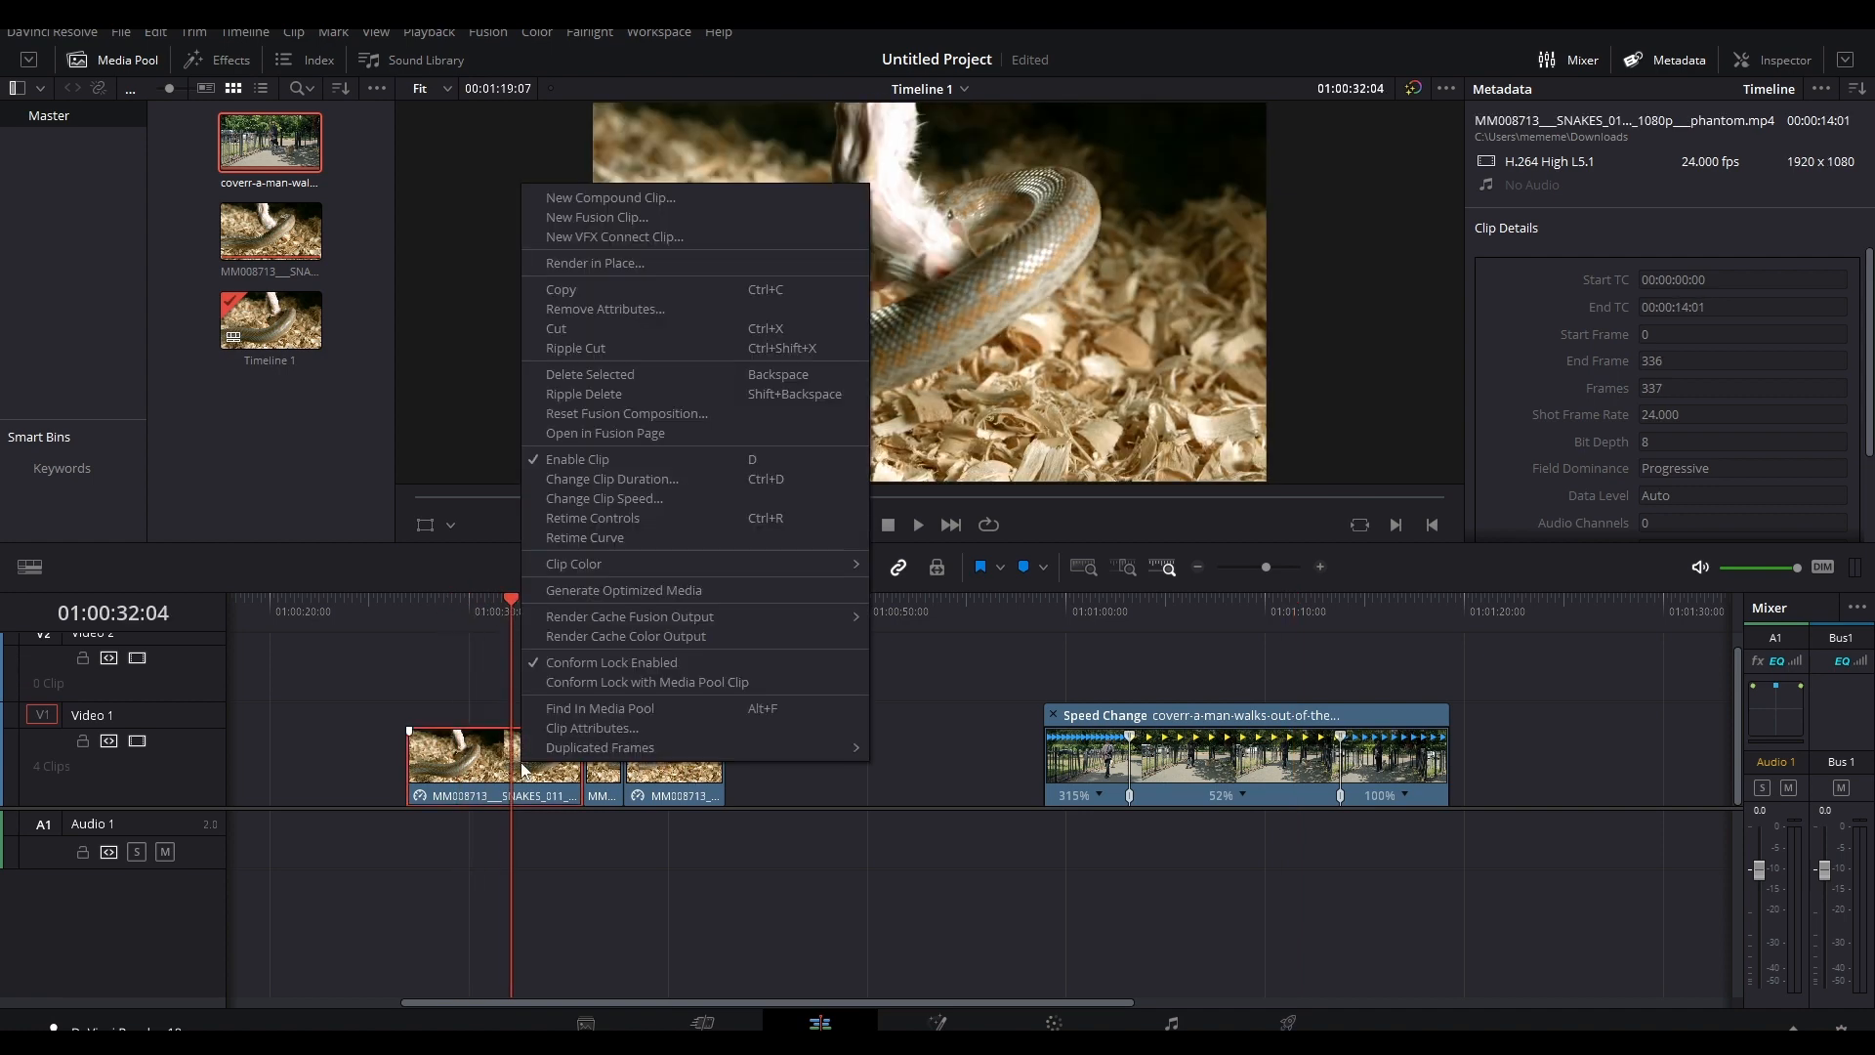
{"action": "left_click", "coordinate": [594, 498]}
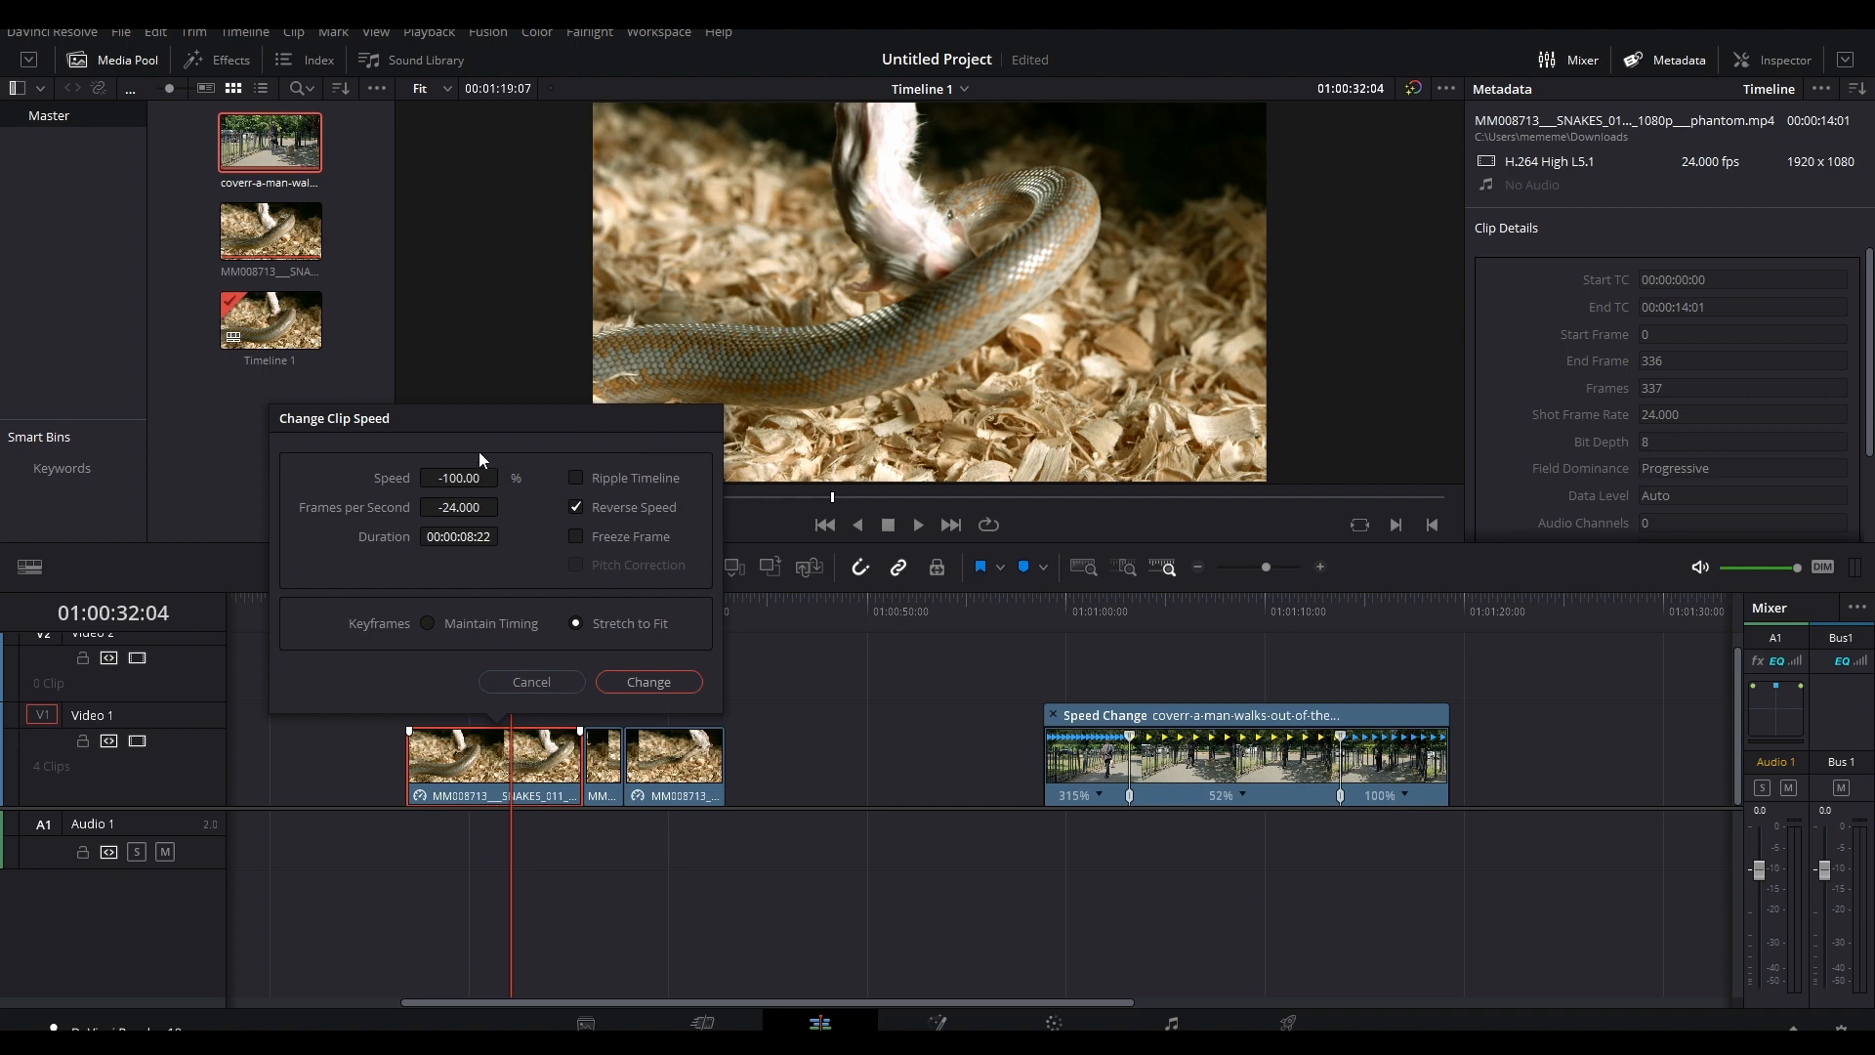
{"action": "left_click", "coordinate": [528, 682]}
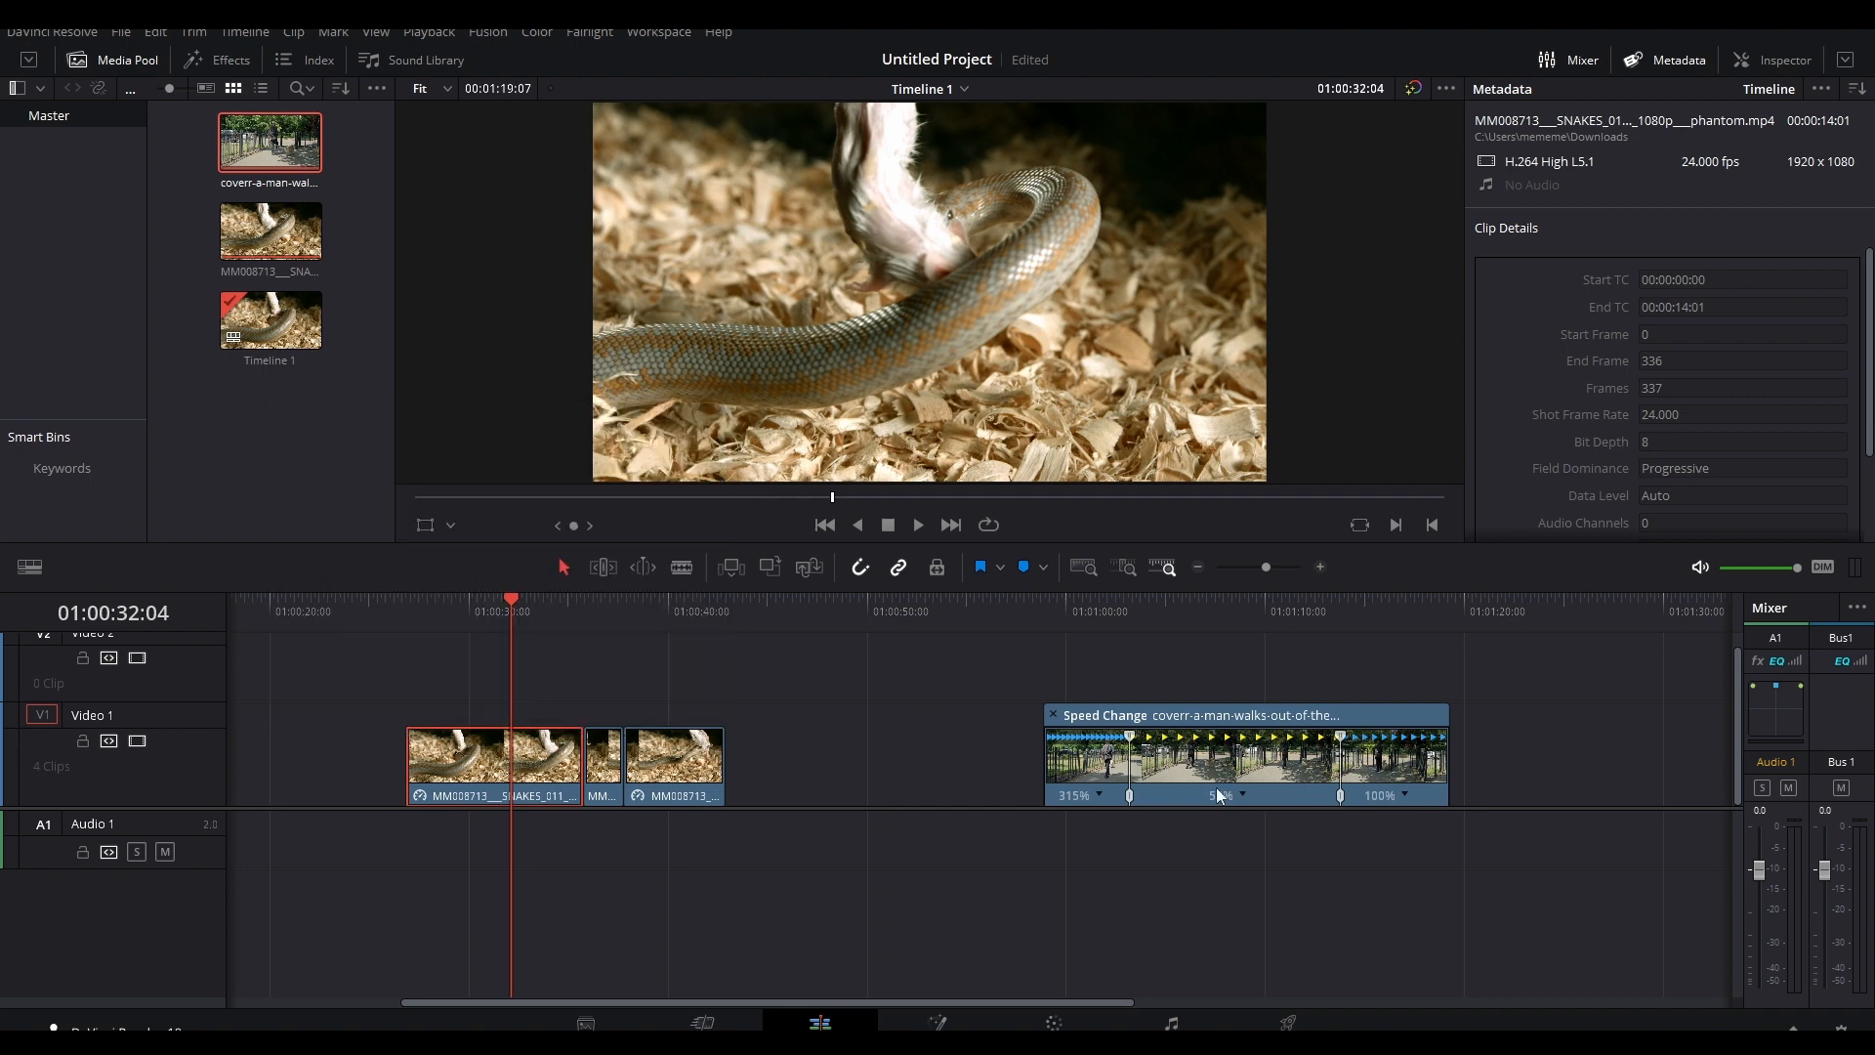
Play the park clip's slowed segment and check the timeline frame rate in the project settings
{"action": "left_click_drag", "start_coordinate": [1159, 616], "coordinate": [1165, 615]}
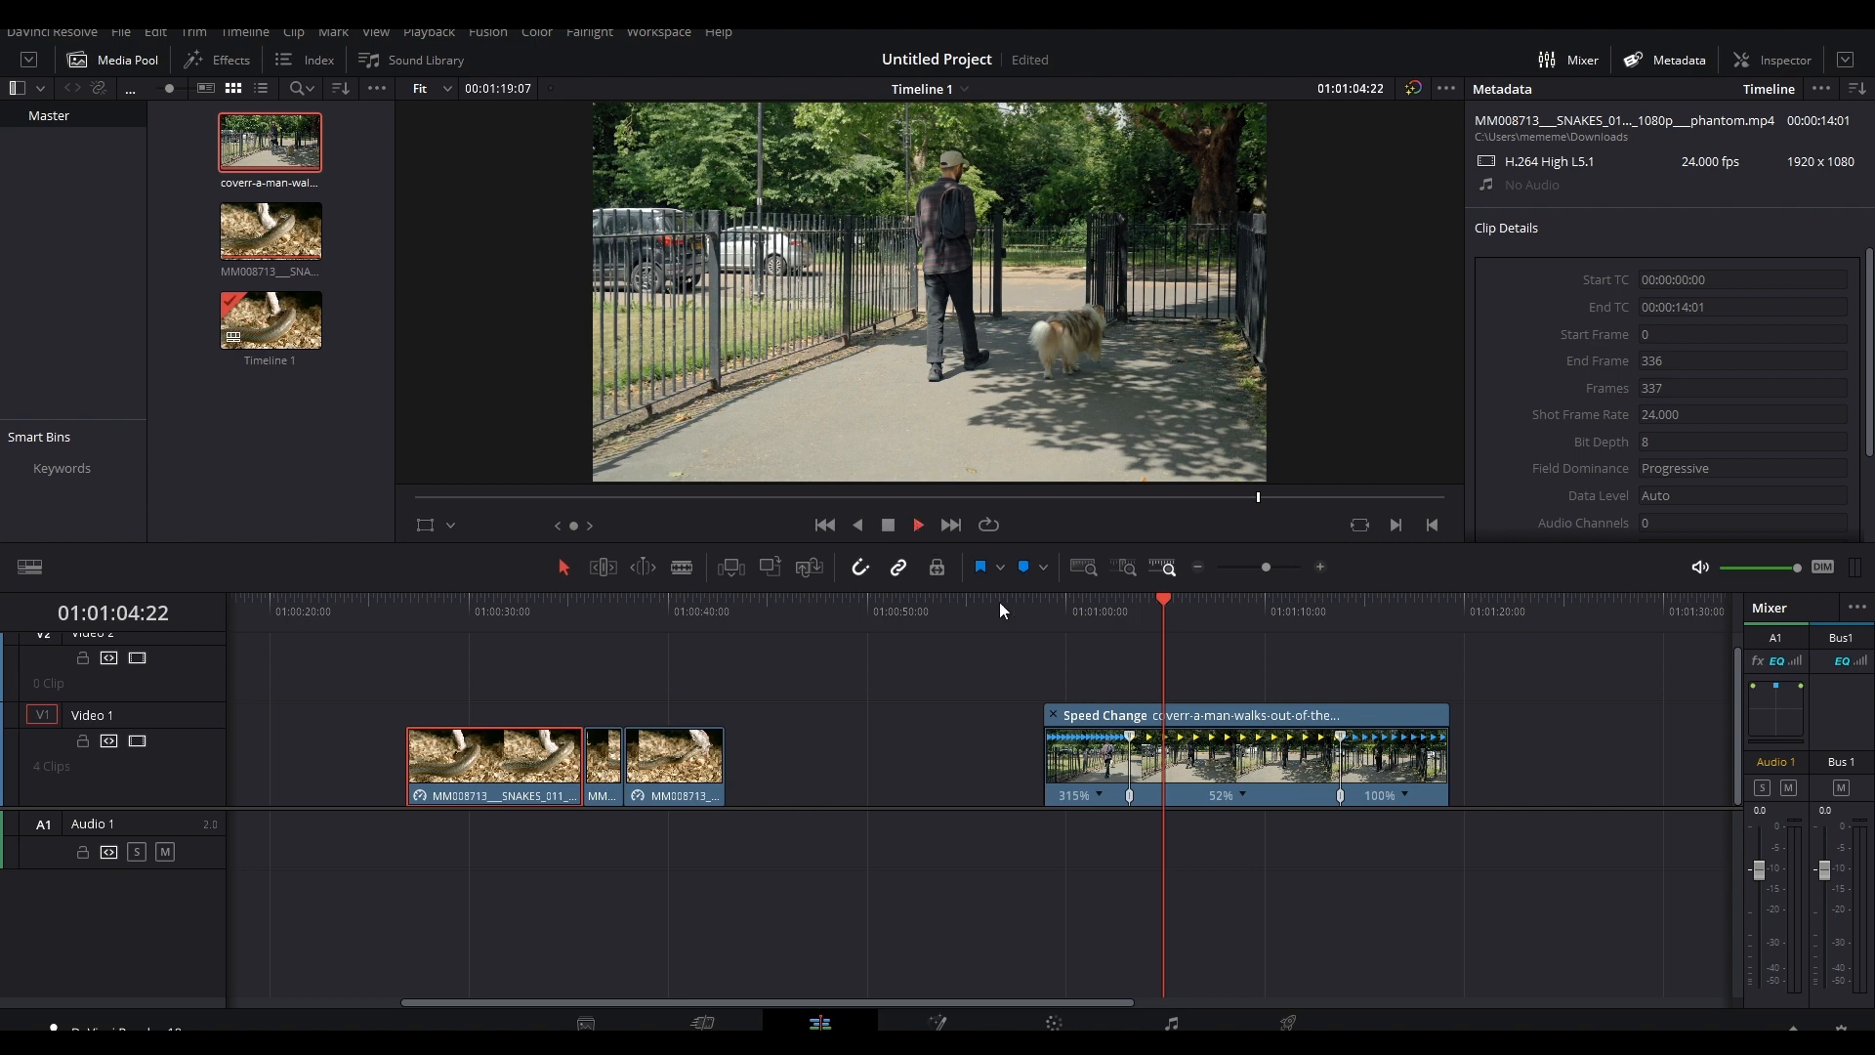
{"action": "left_click", "coordinate": [899, 526]}
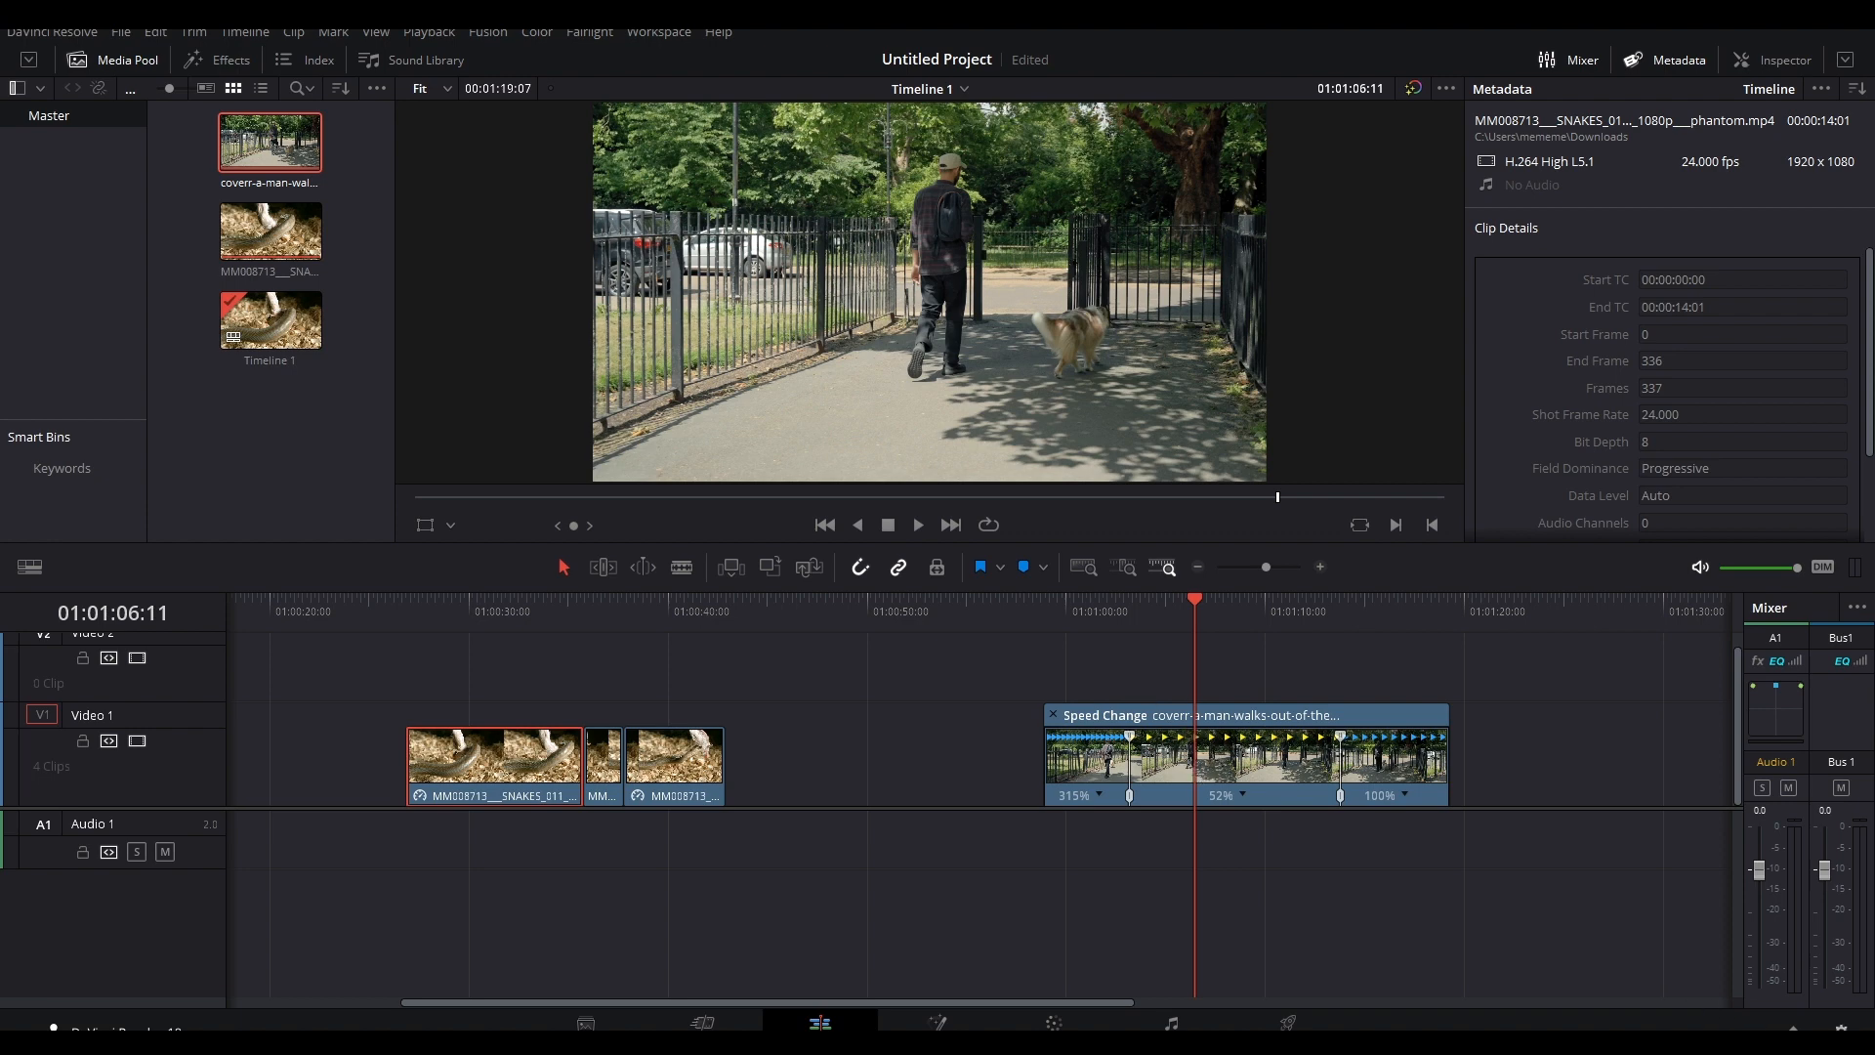
{"action": "key", "text": "shift+9"}
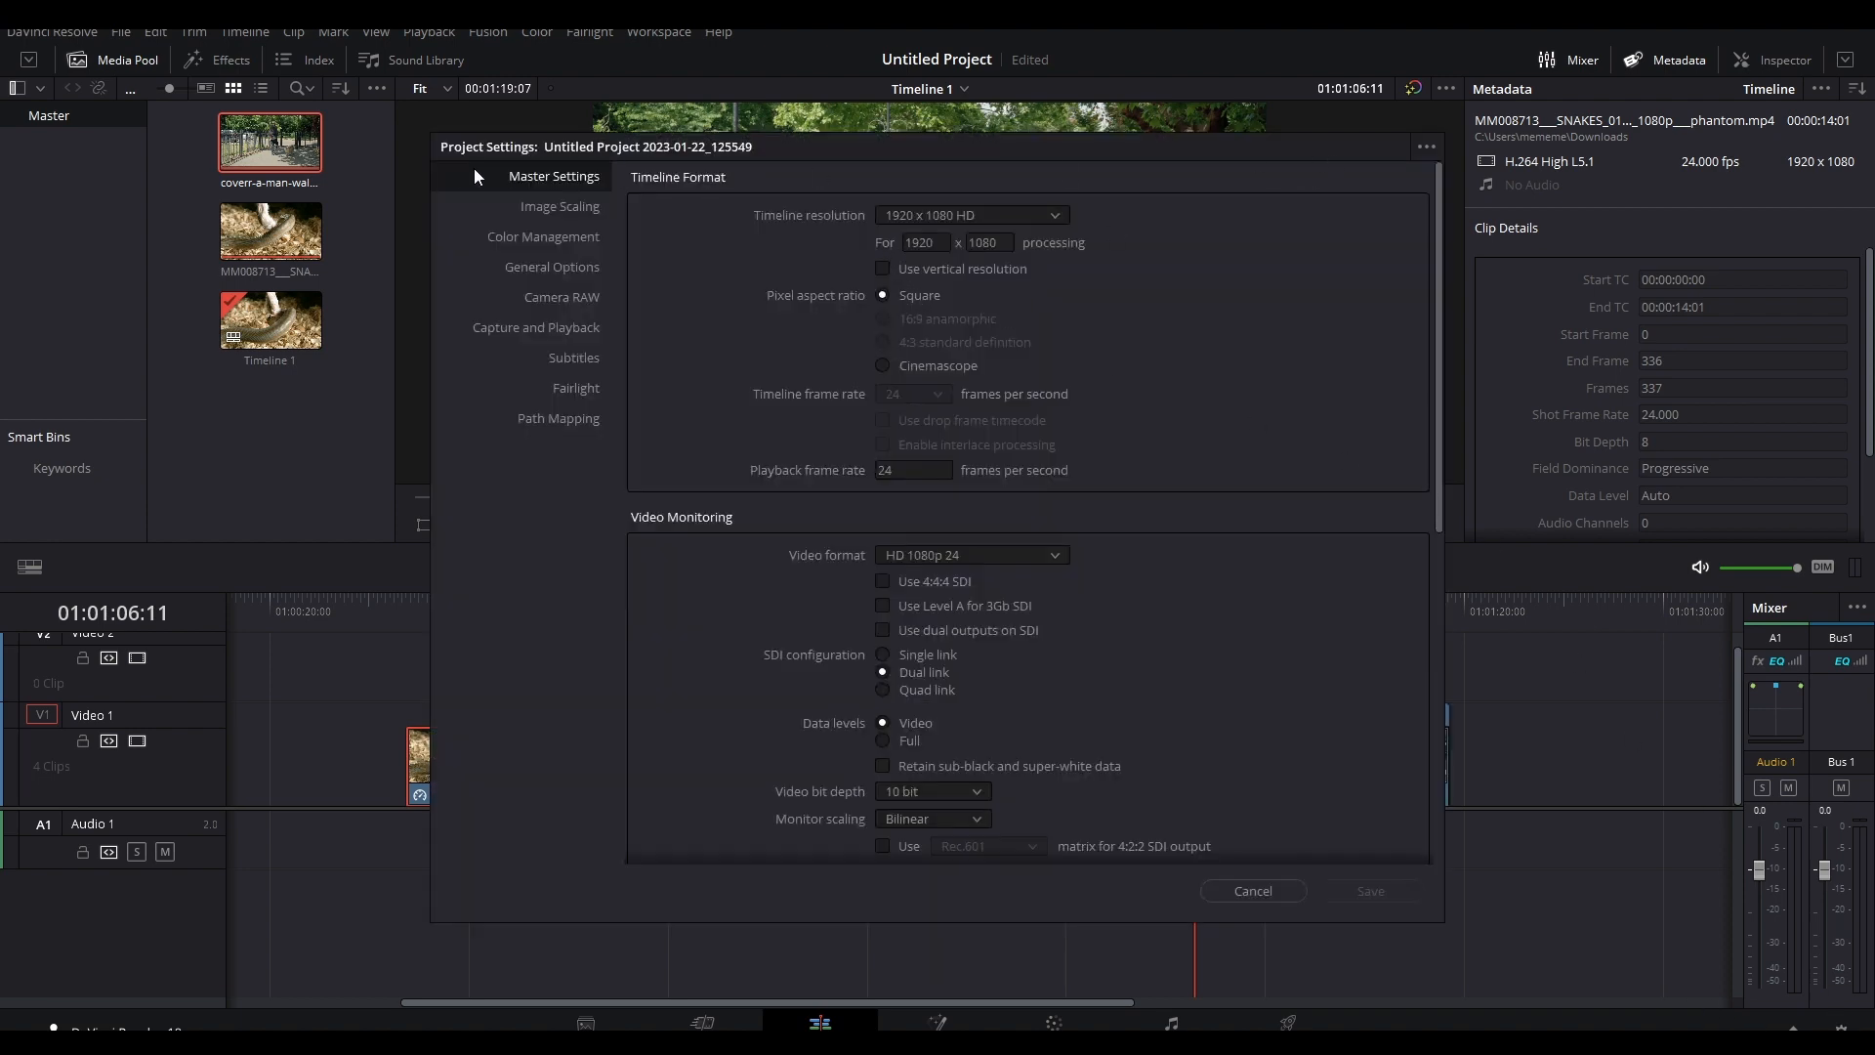
{"action": "left_click", "coordinate": [1241, 891]}
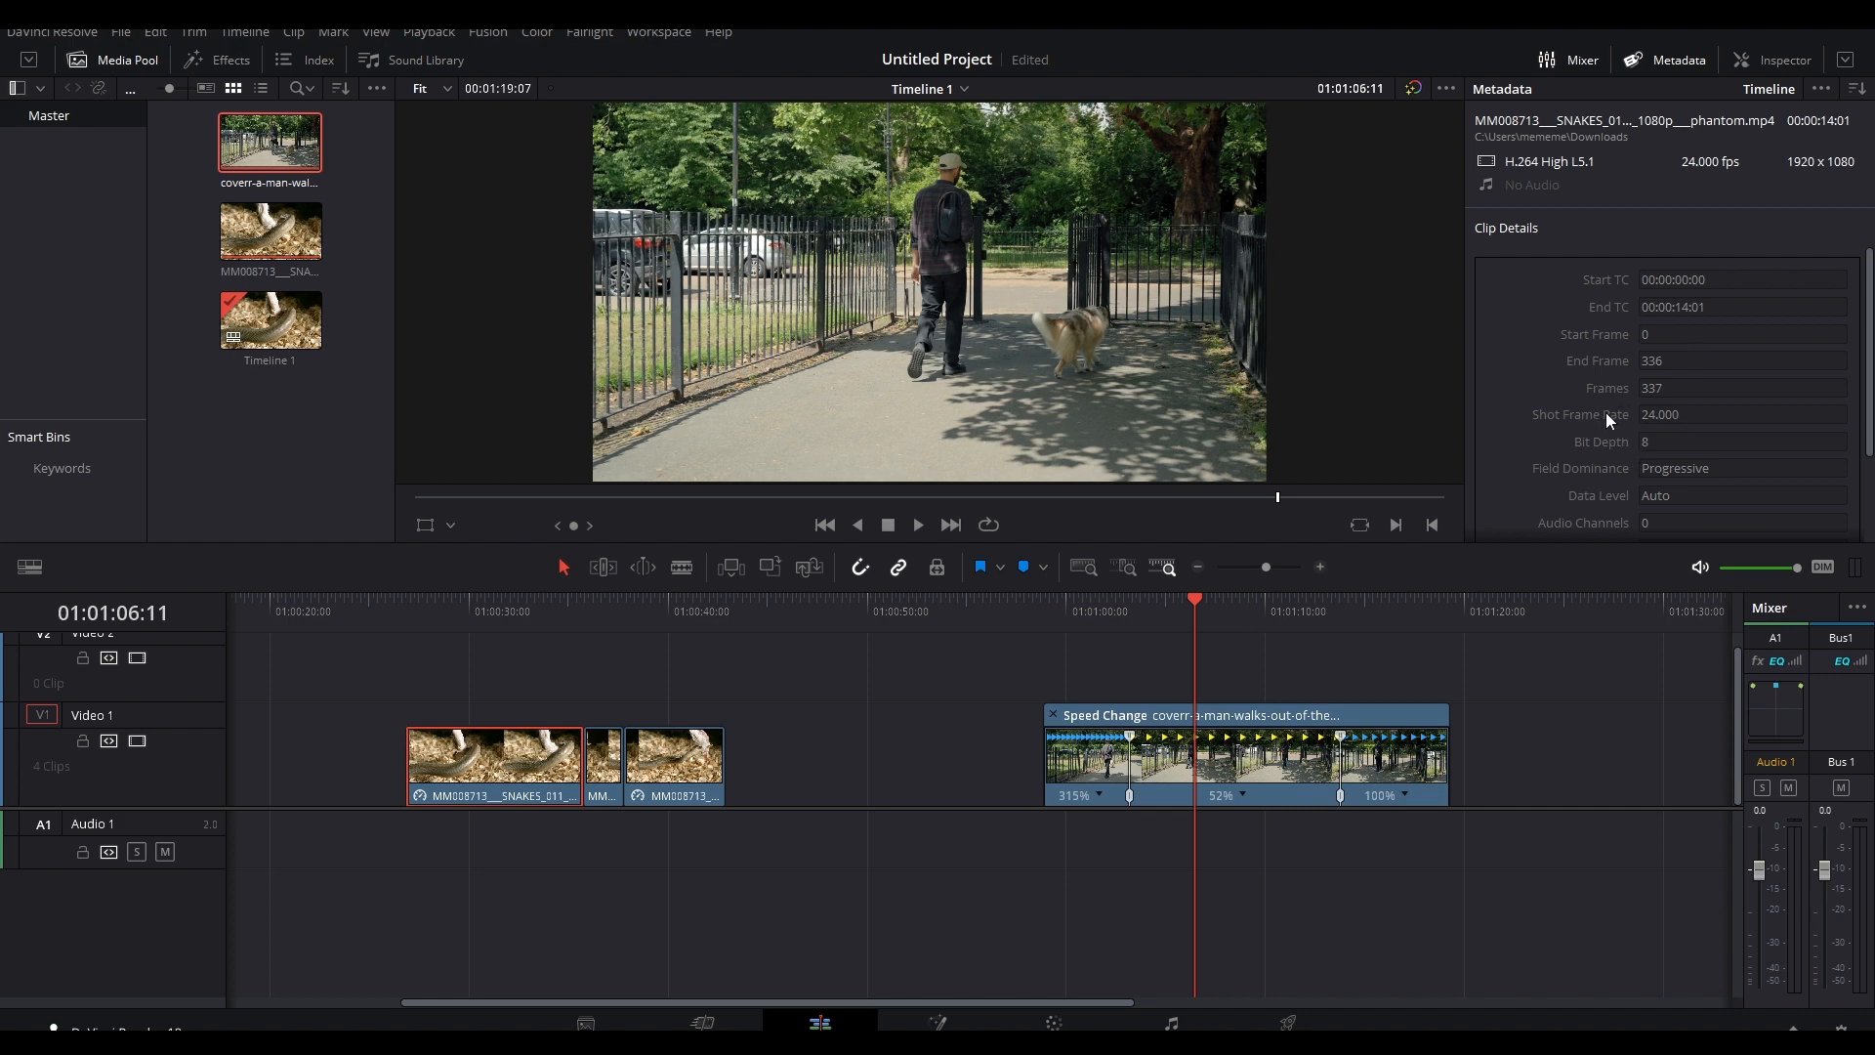
Set the park clip's retime process to Optical Flow
{"action": "left_click", "coordinate": [1268, 759]}
{"action": "left_click", "coordinate": [1770, 55]}
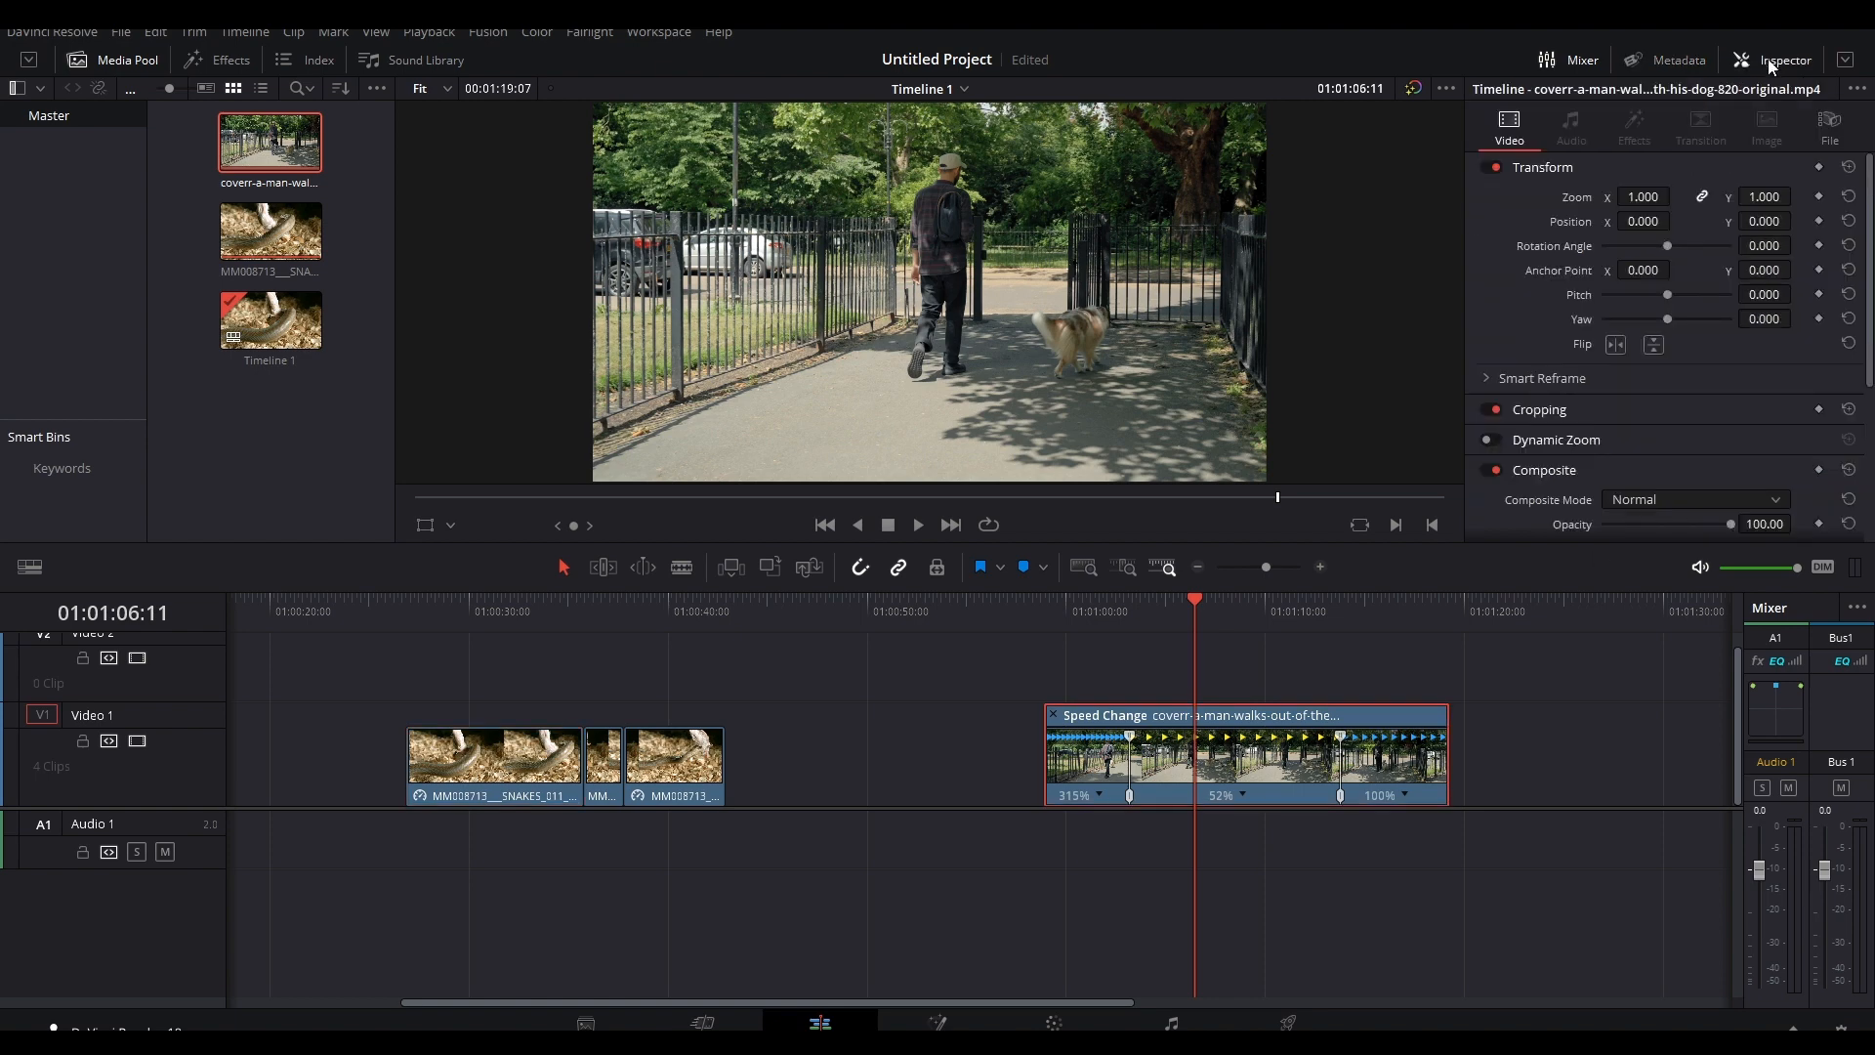
{"action": "scroll", "coordinate": [1530, 451], "scroll_direction": "down", "scroll_amount": 6}
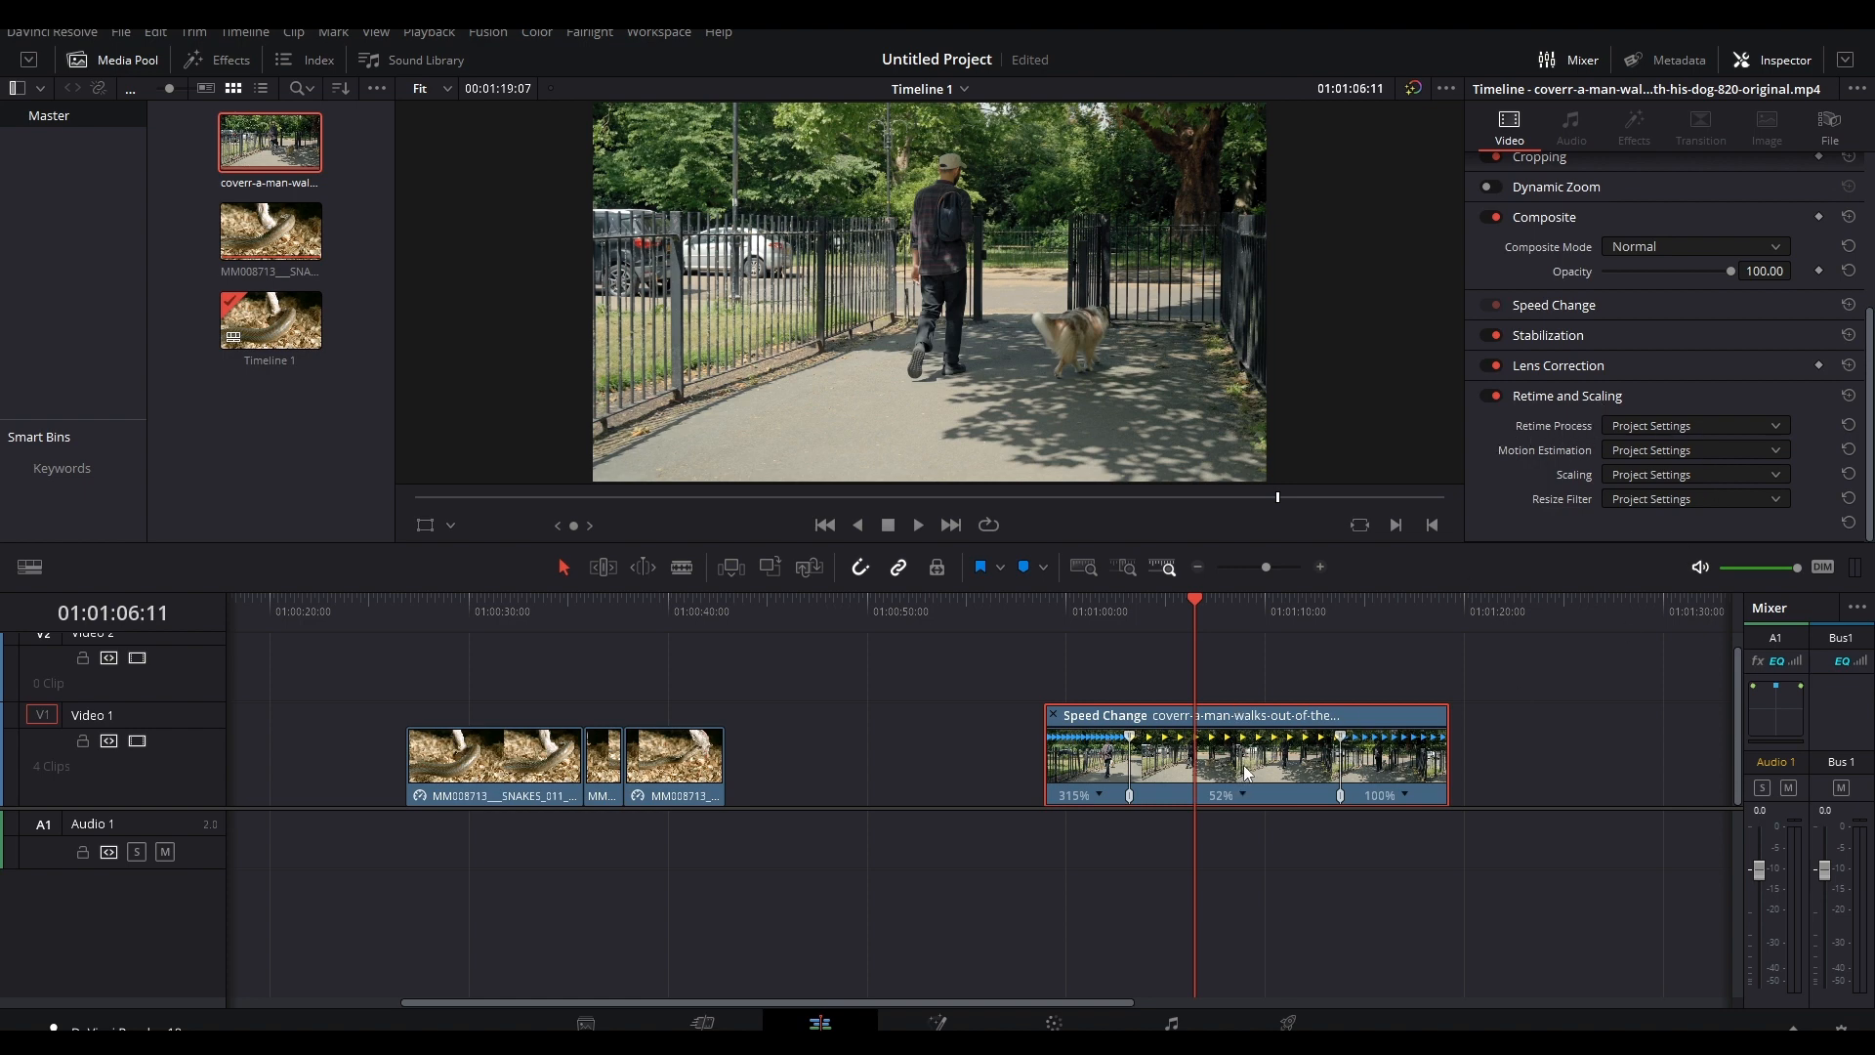
{"action": "left_click", "coordinate": [1681, 426]}
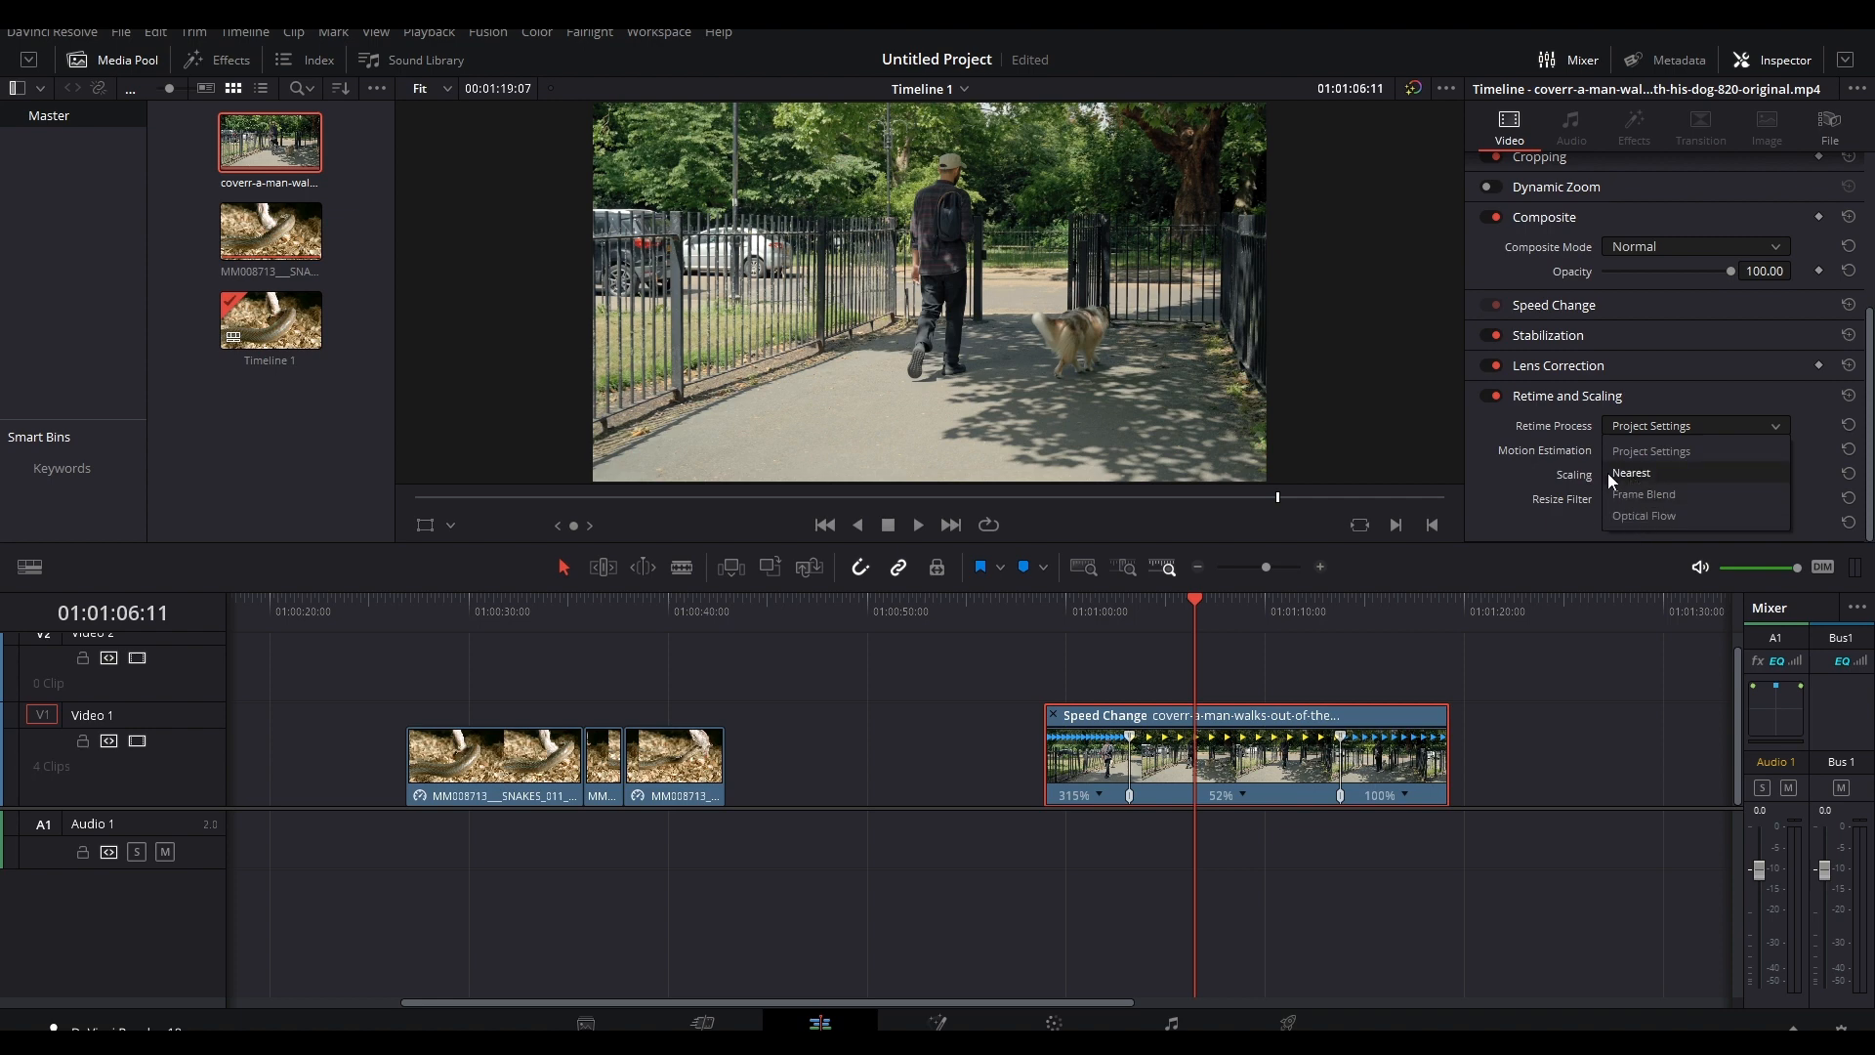
{"action": "left_click", "coordinate": [1650, 513]}
Play the park clip's slowed segment from near the first speed point to review the Optical Flow motion
{"action": "left_click", "coordinate": [1118, 601]}
{"action": "left_click", "coordinate": [918, 525]}
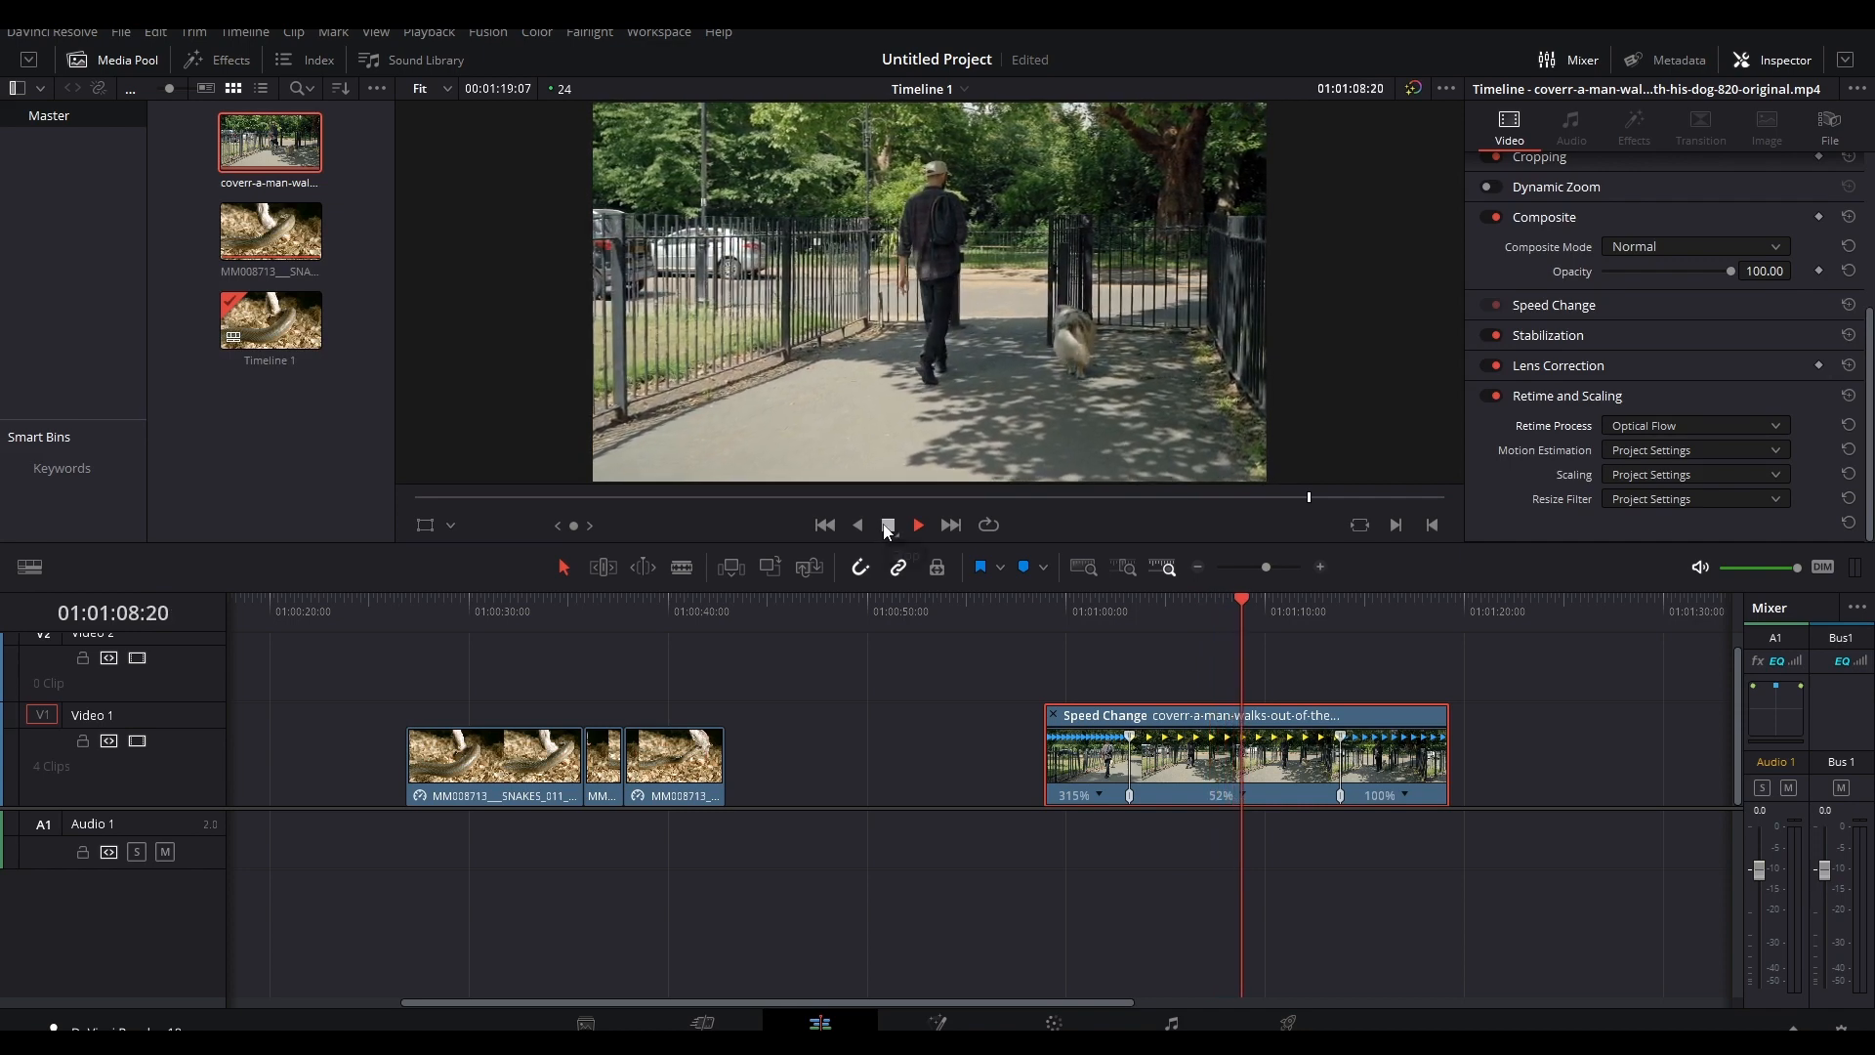
{"action": "left_click", "coordinate": [886, 529]}
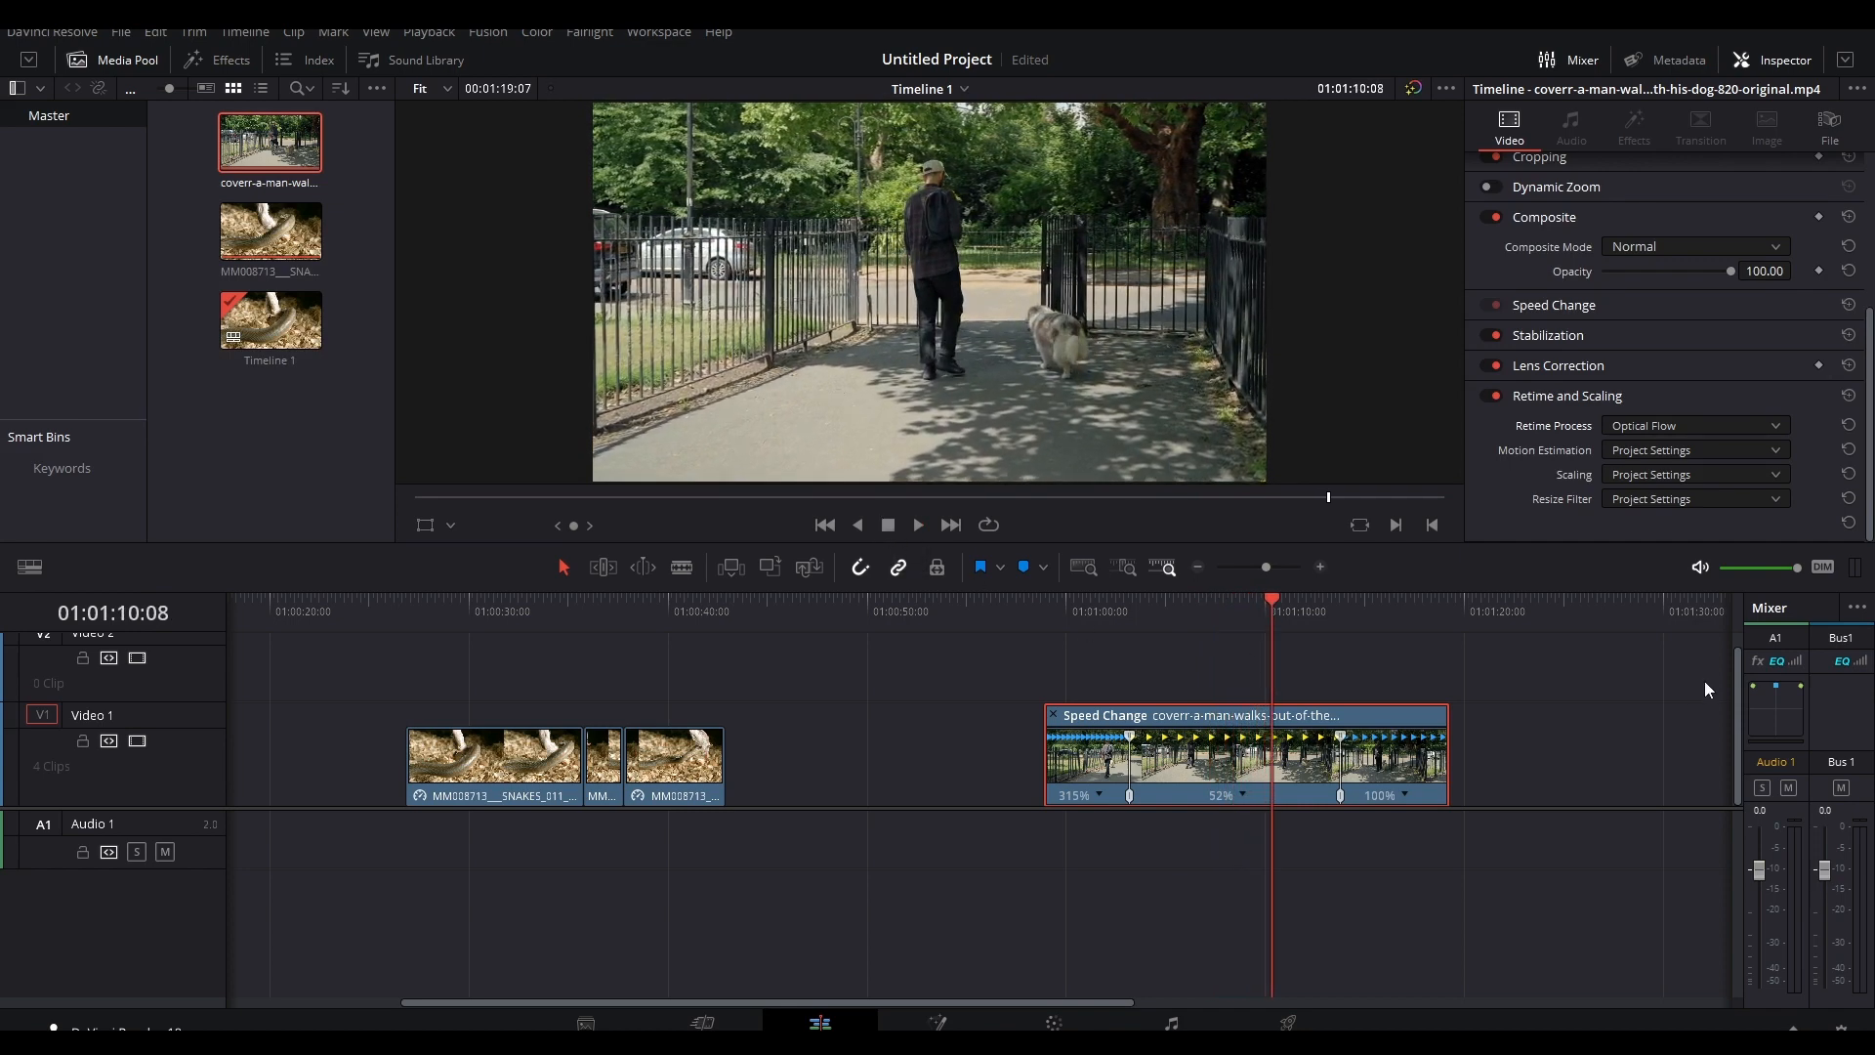
{"action": "left_click", "coordinate": [1368, 669]}
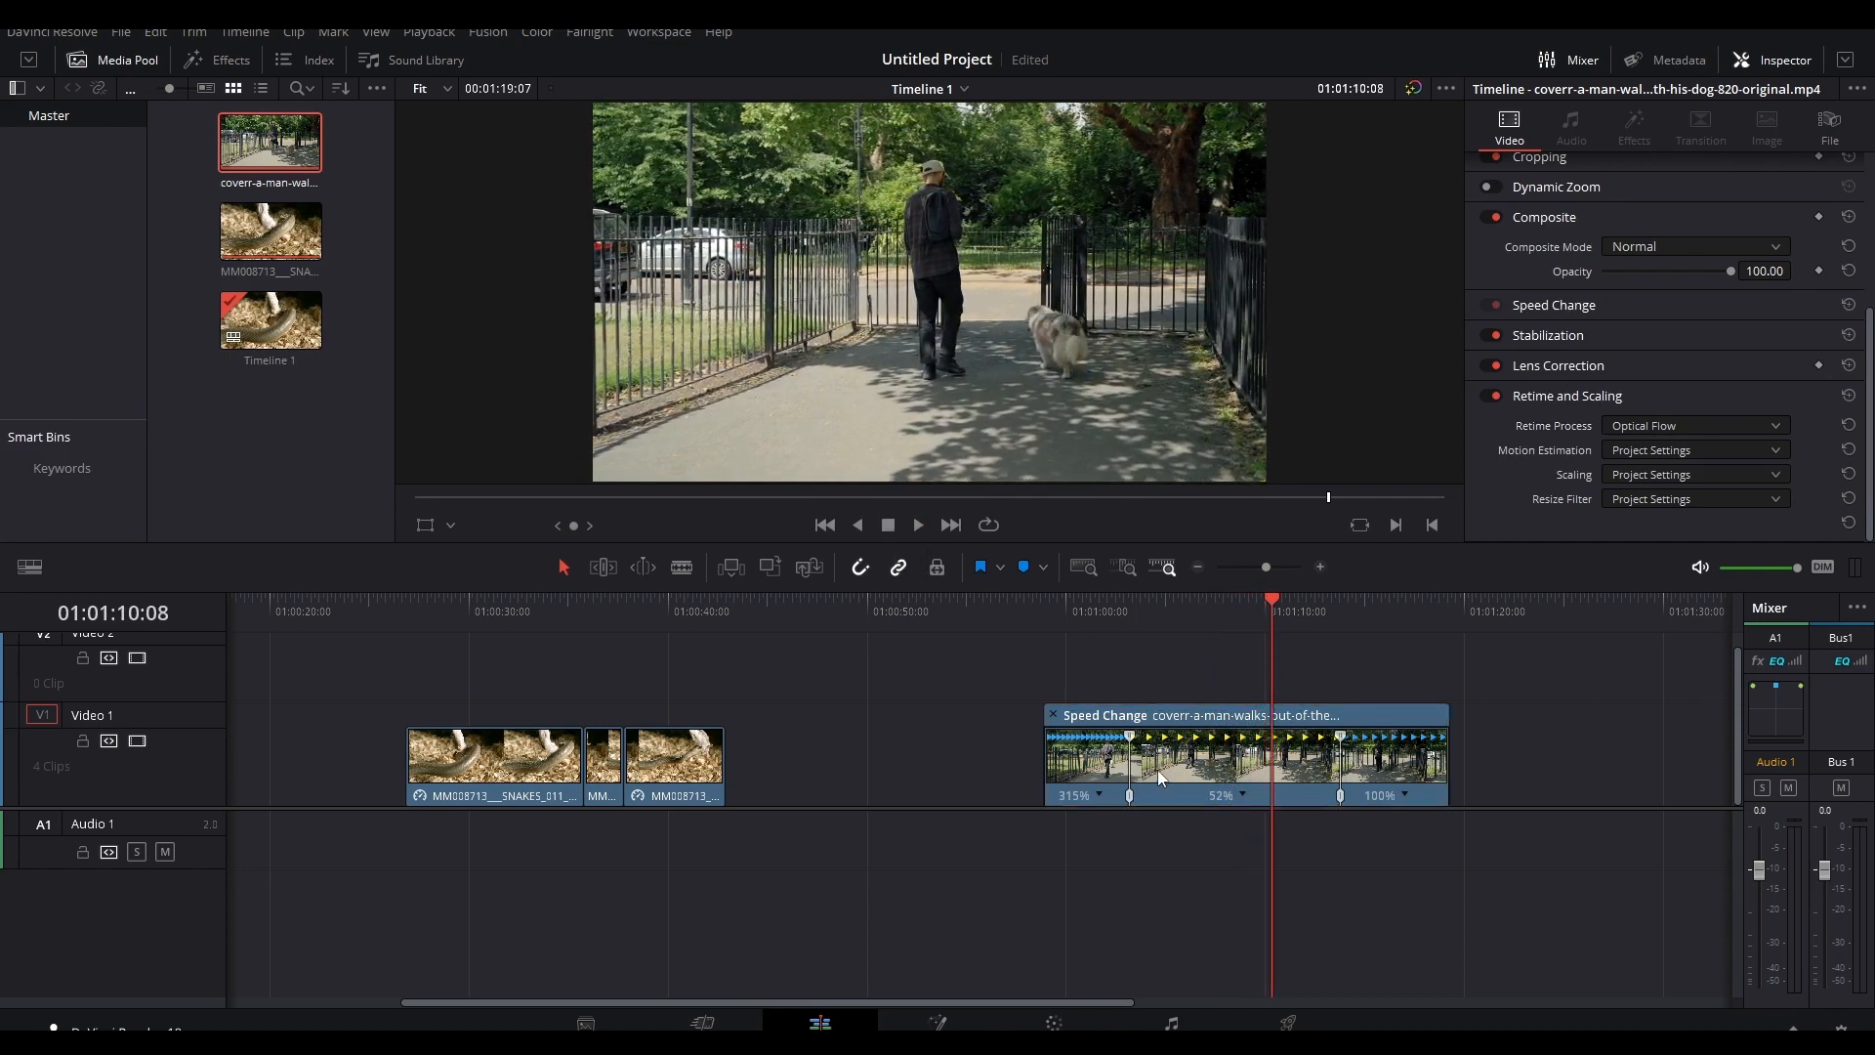
Move the first speed point earlier to speed up the opening segment to 443%, and play across the speed change
{"action": "left_click_drag", "start_coordinate": [1133, 747], "coordinate": [1107, 751]}
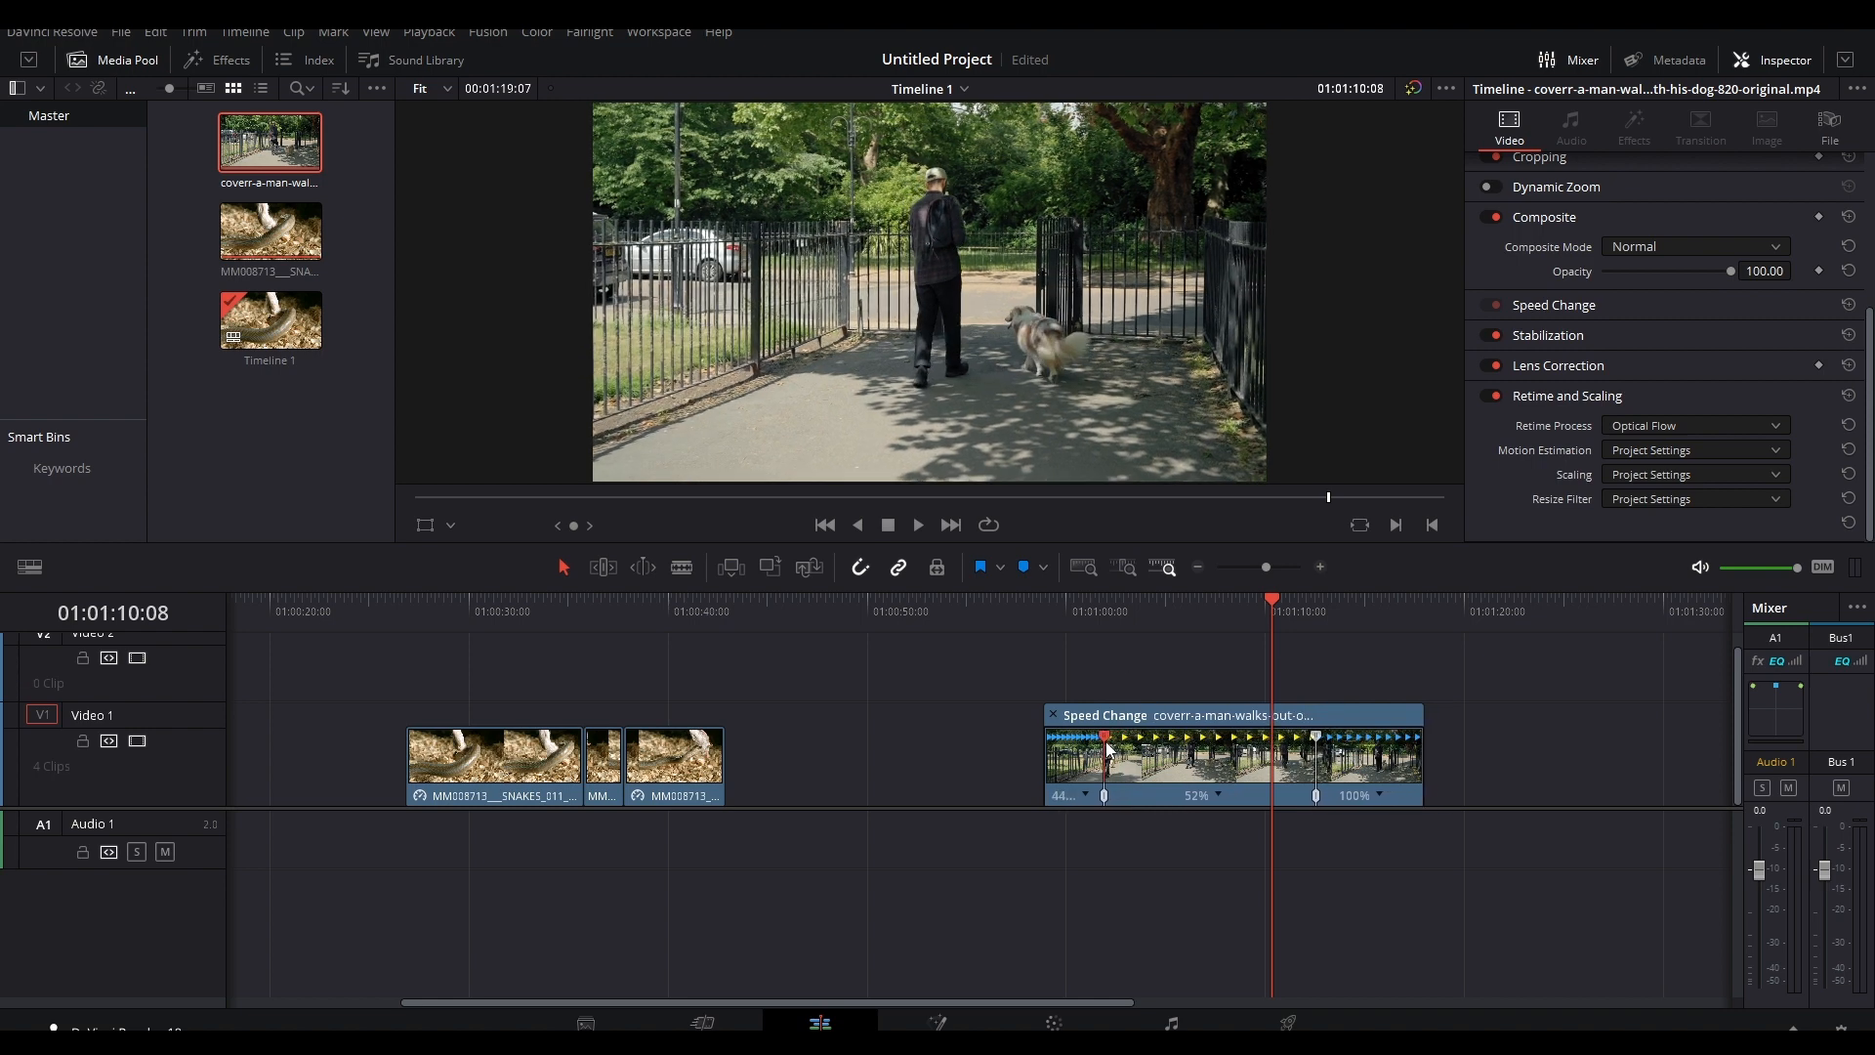
{"action": "left_click", "coordinate": [1081, 609]}
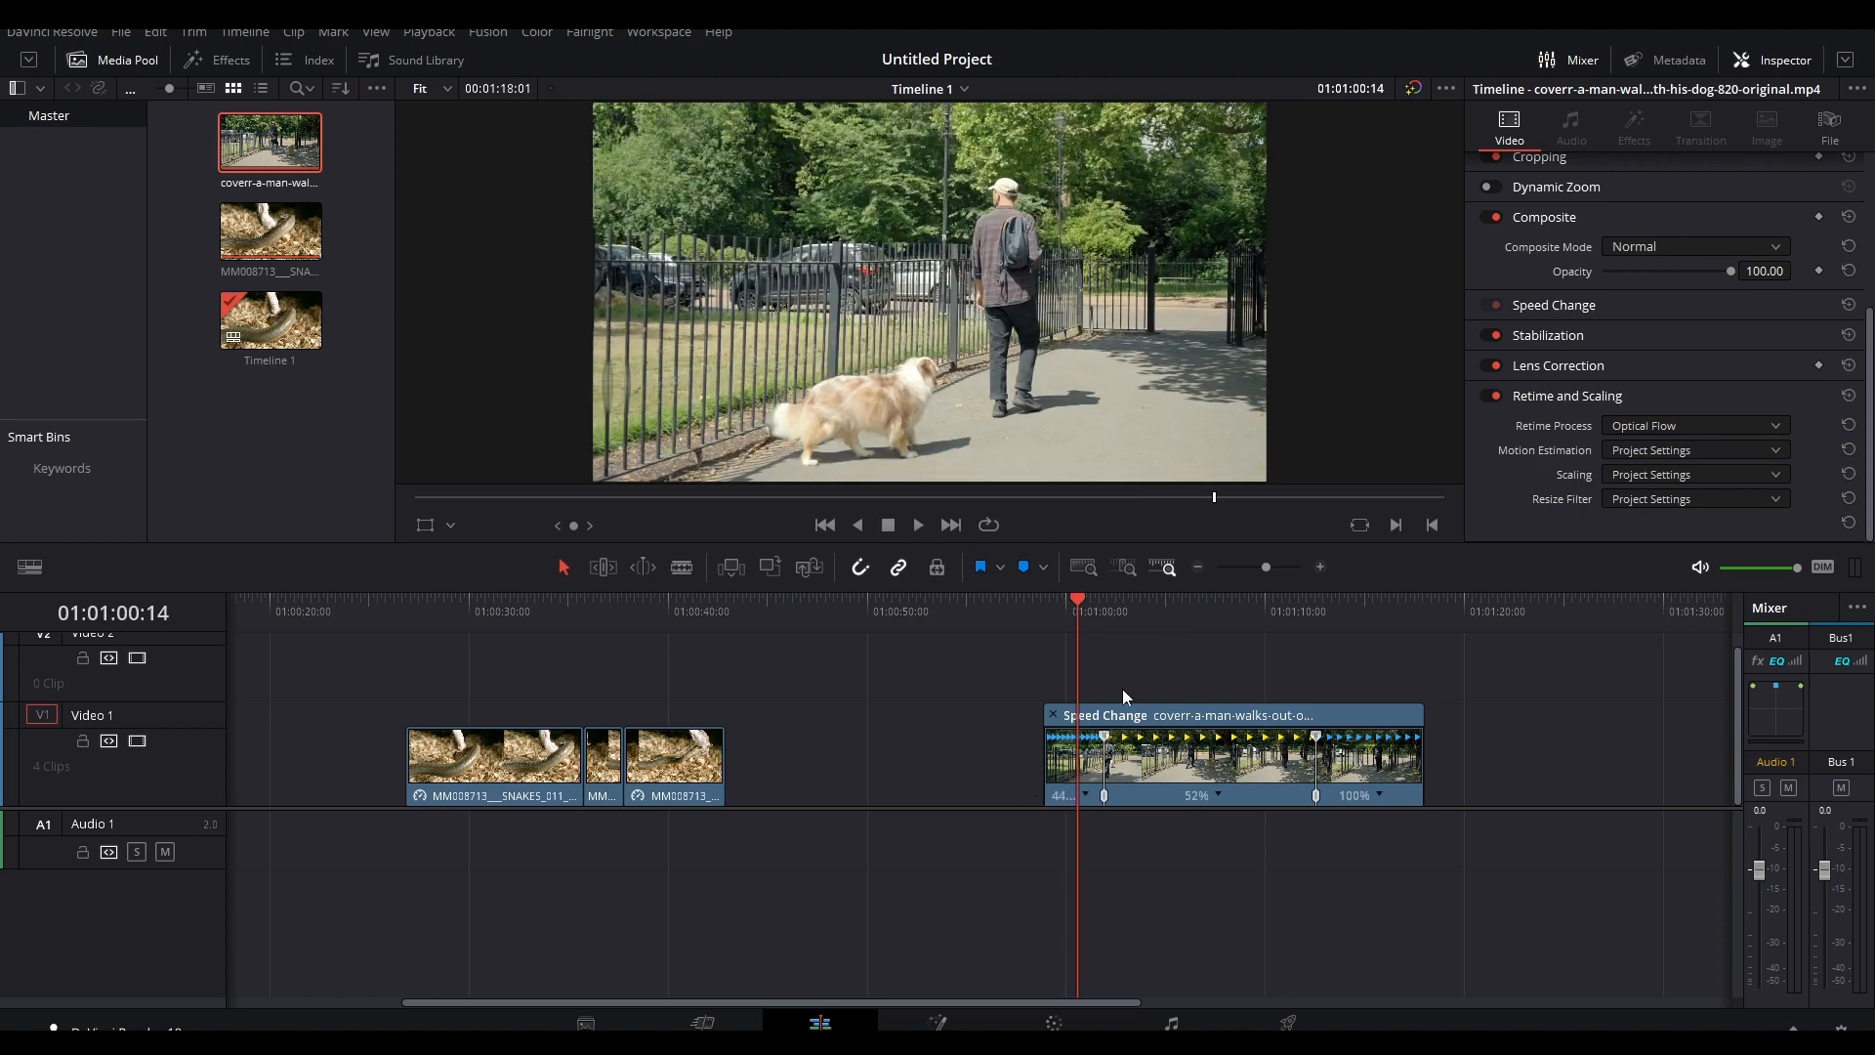
{"action": "key", "text": "space"}
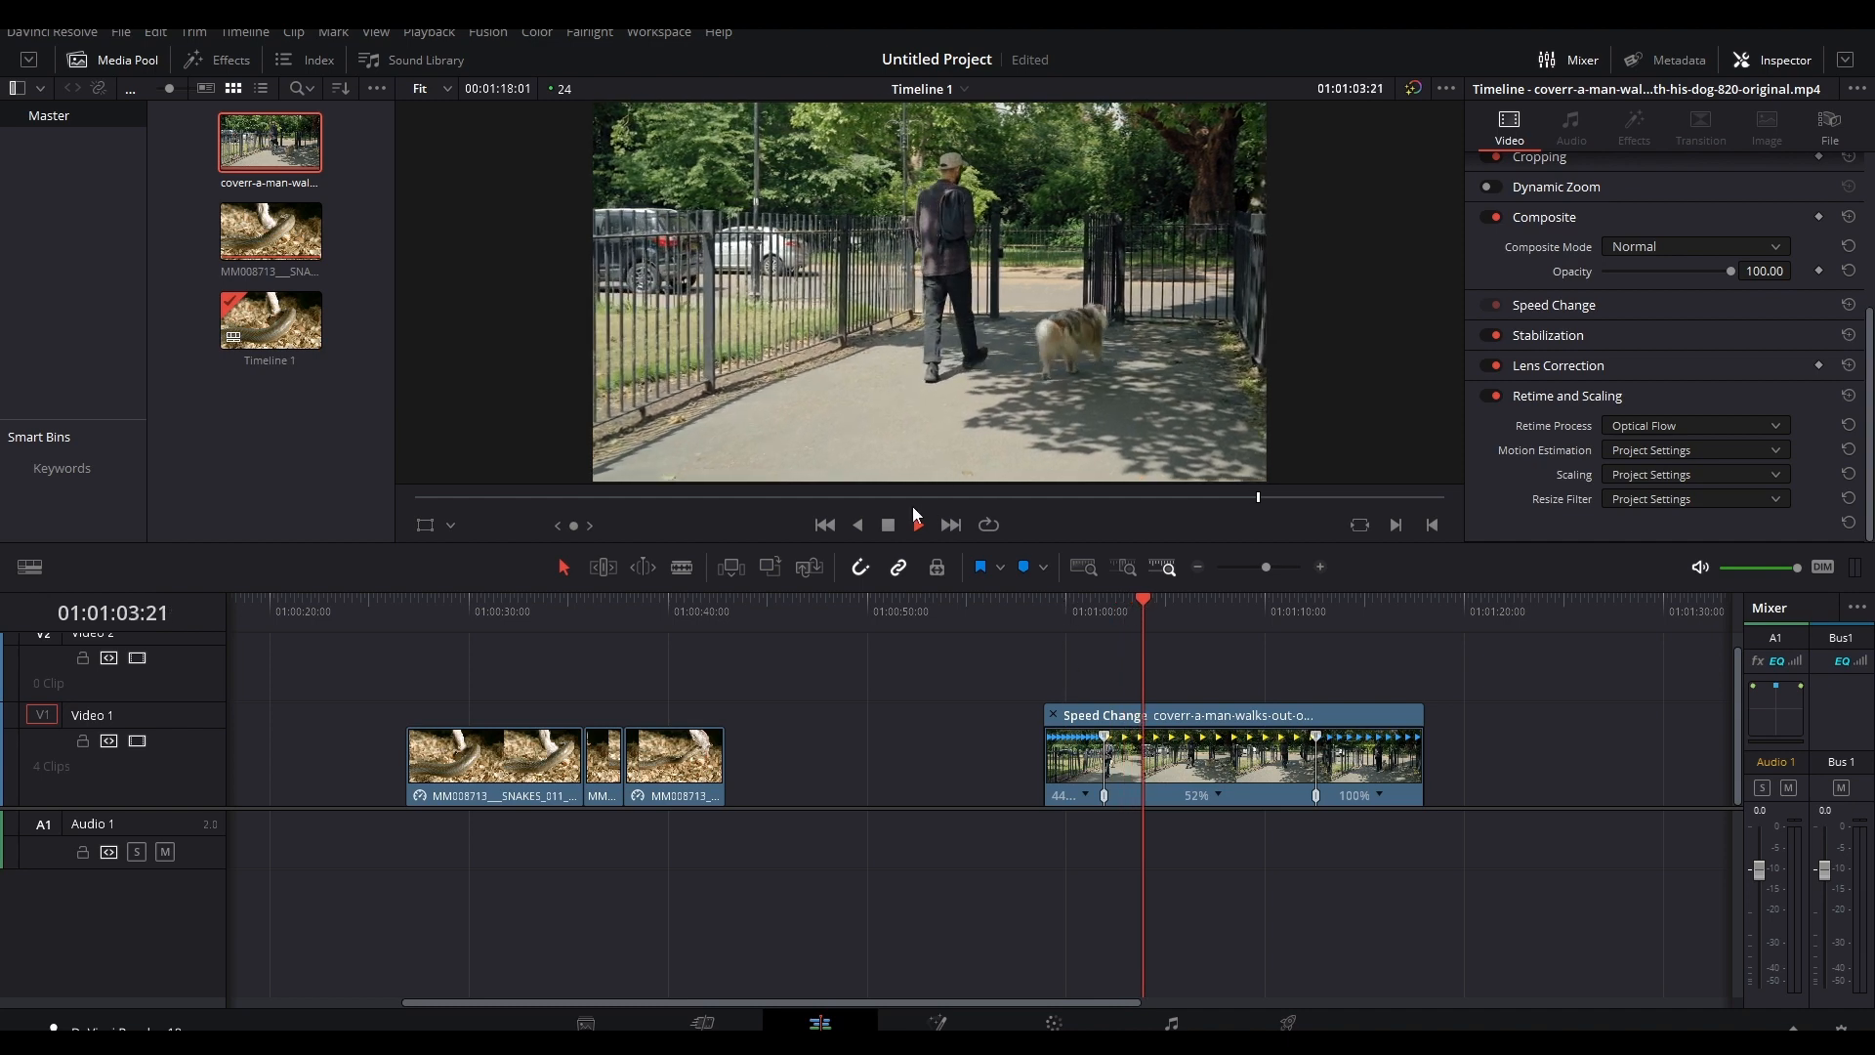
{"action": "key", "text": "space"}
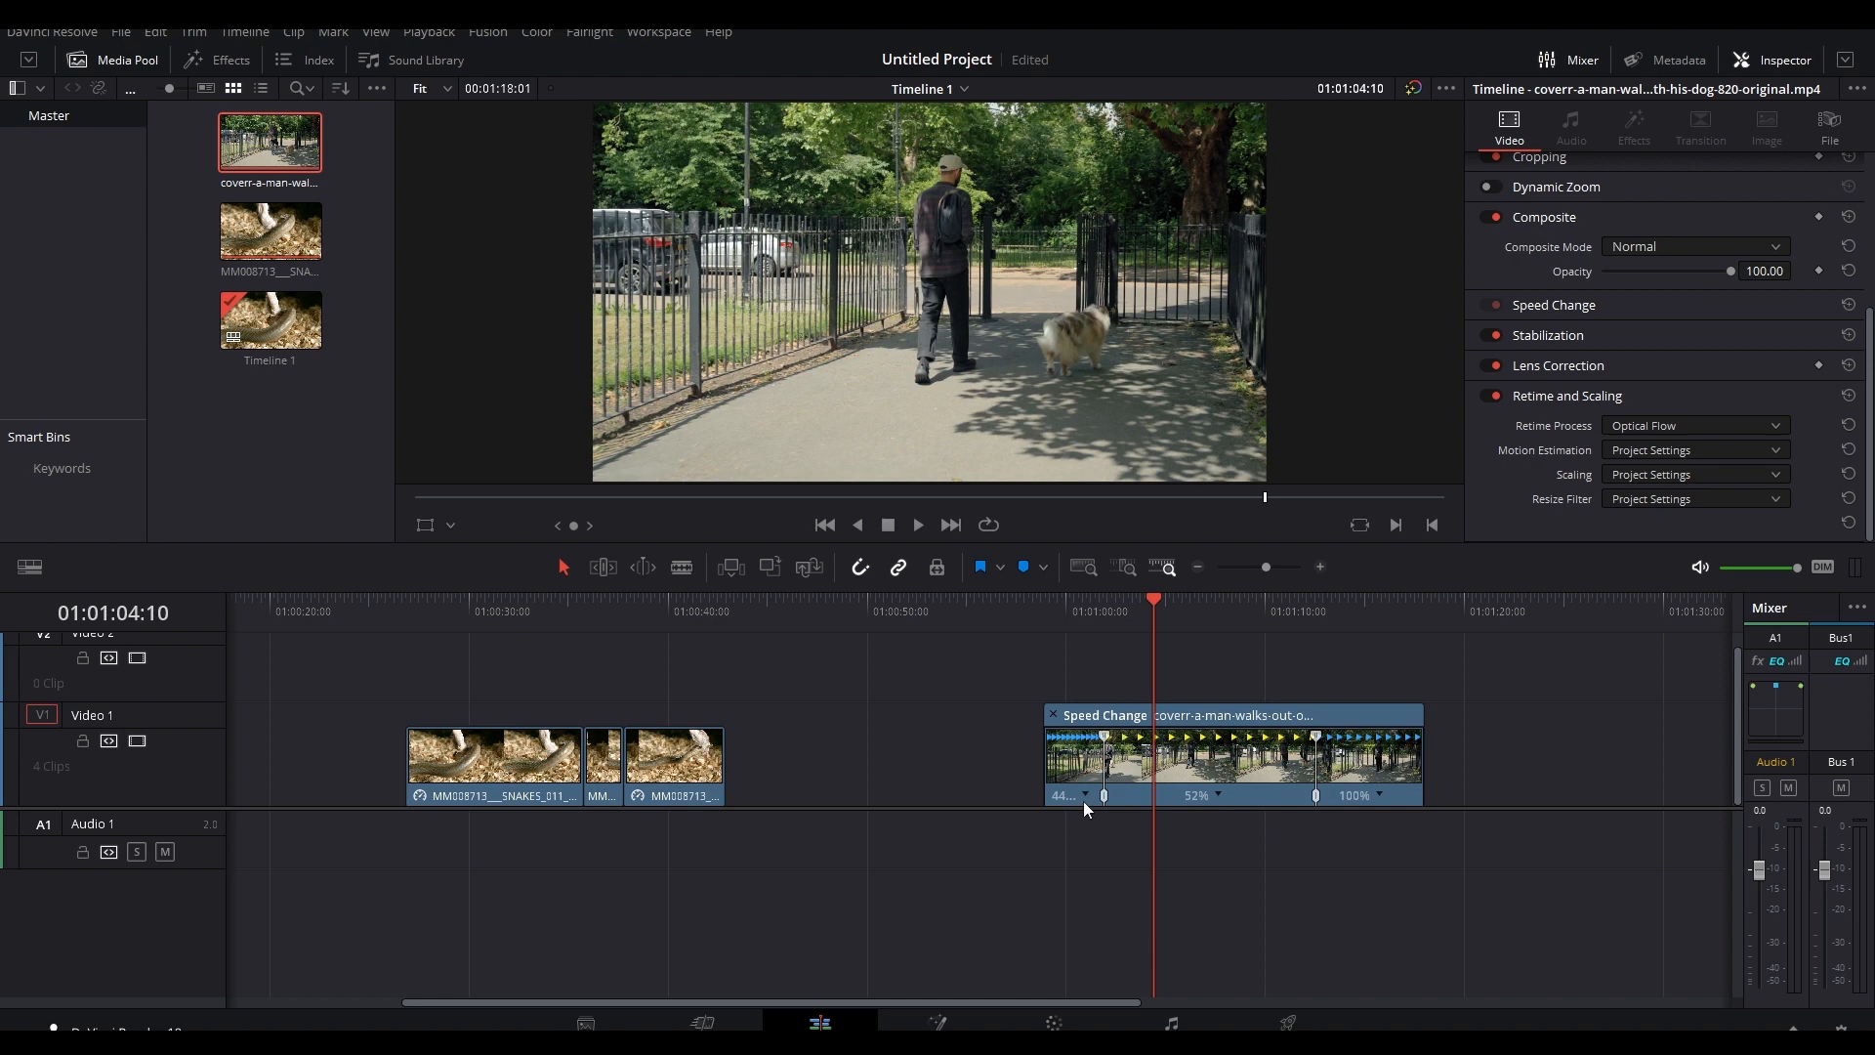
Display the retime curve of the park clip
{"action": "right_click", "coordinate": [1233, 758]}
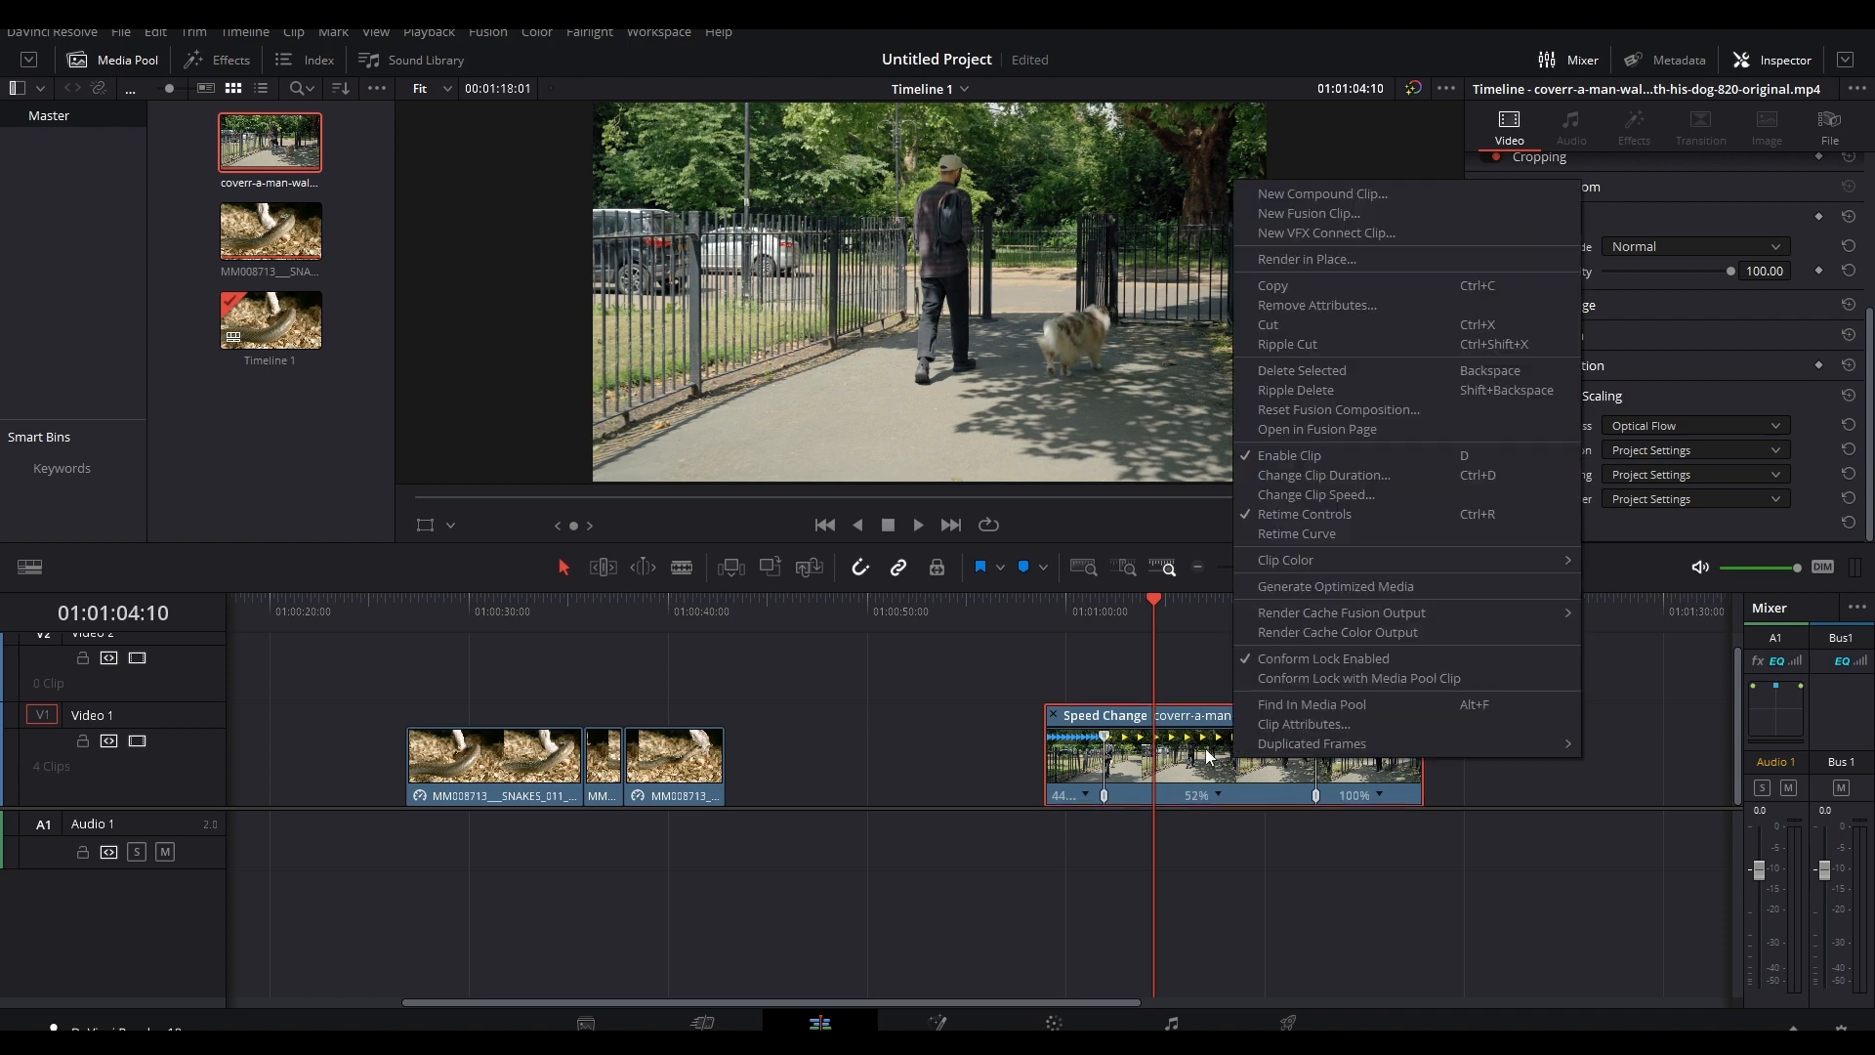
{"action": "right_click", "coordinate": [1204, 759]}
{"action": "right_click", "coordinate": [1202, 758]}
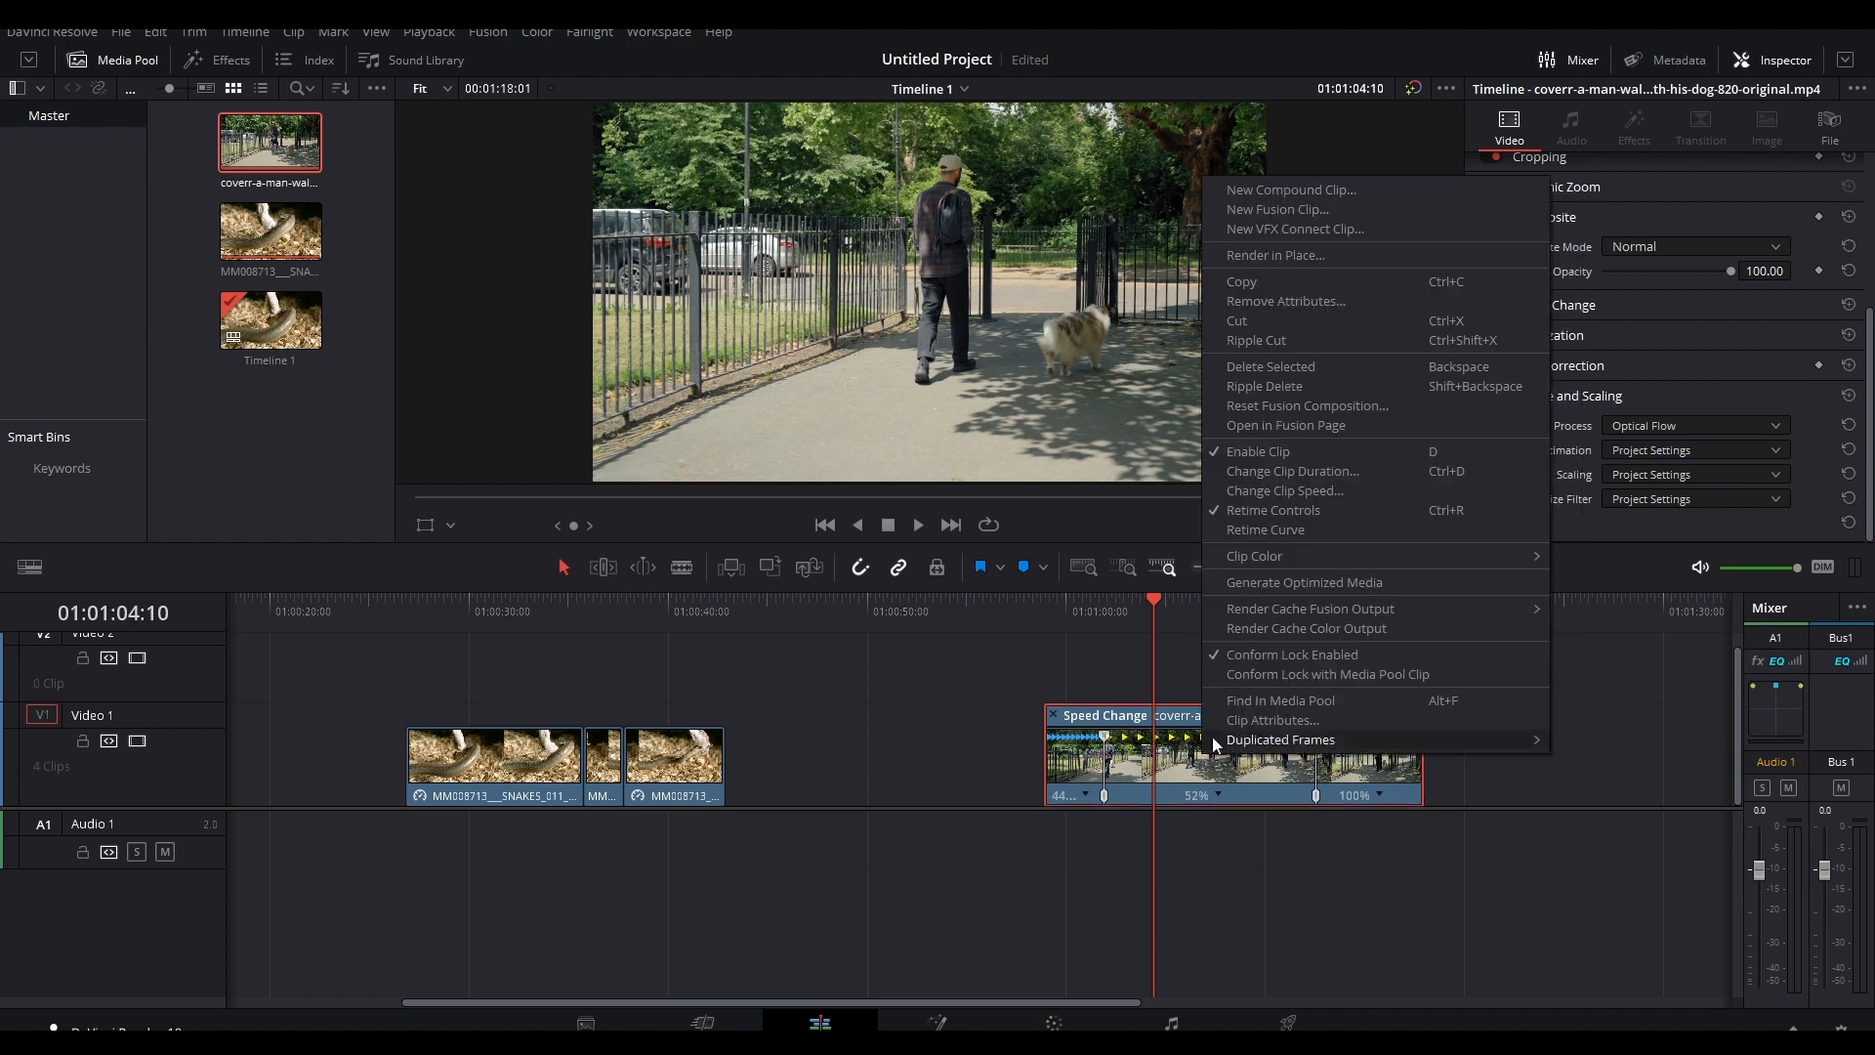
{"action": "left_click", "coordinate": [1286, 530]}
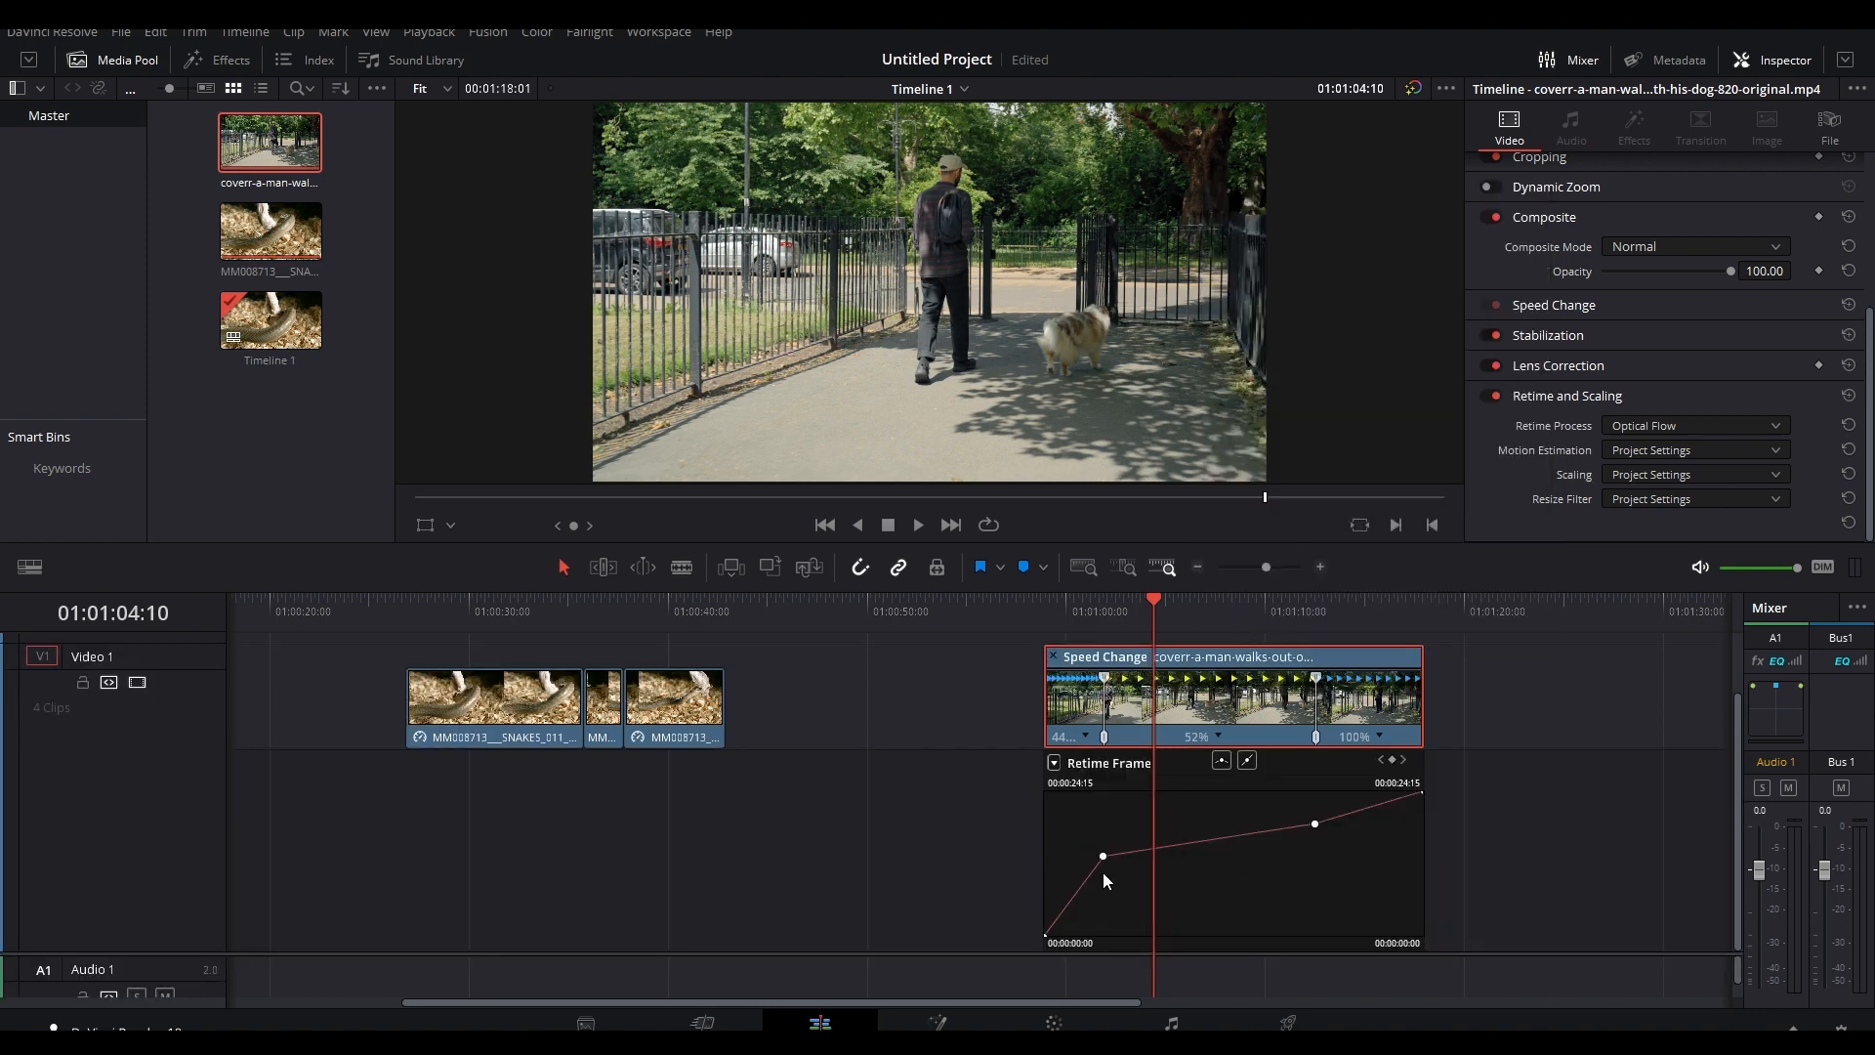
Smooth the first speed keyframe on the retime curve with Bezier handles and lengthen them for a gradual transition
{"action": "mouse_move", "coordinate": [1105, 854]}
{"action": "left_click", "coordinate": [1102, 856]}
{"action": "mouse_move", "coordinate": [1102, 856]}
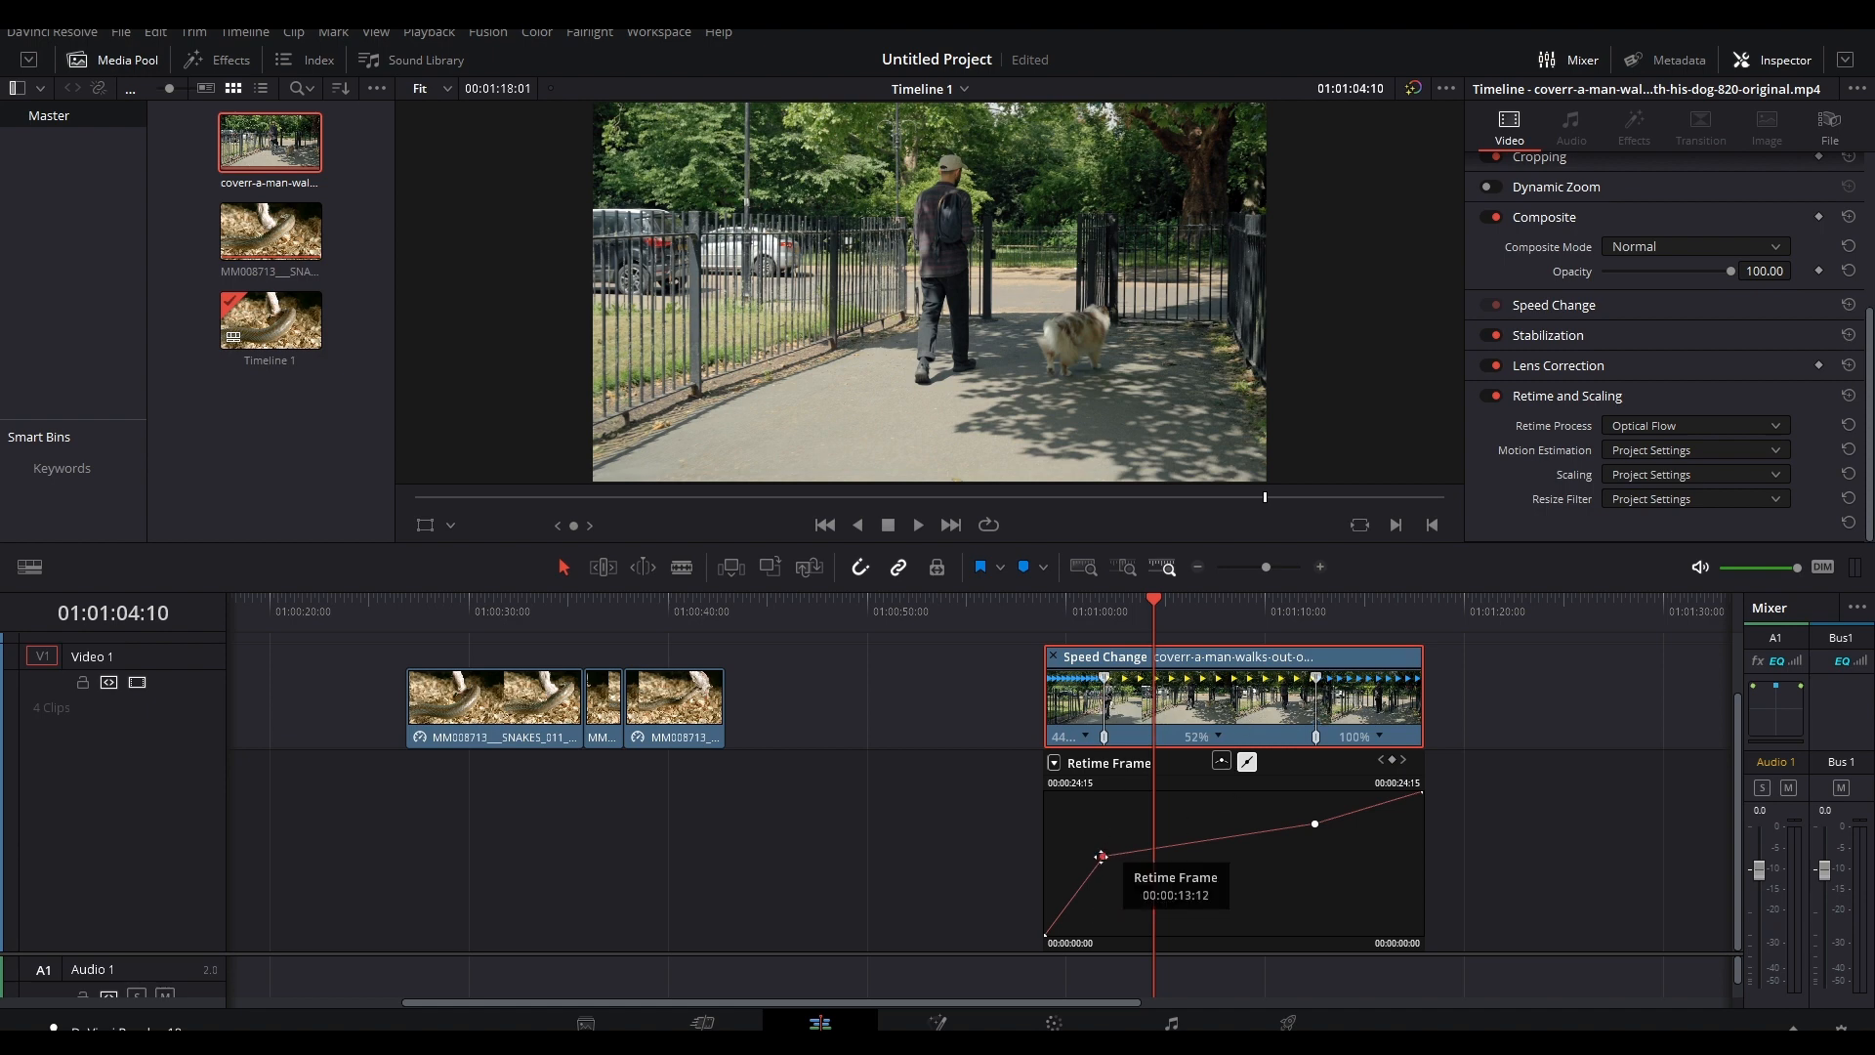
{"action": "left_click", "coordinate": [1222, 763]}
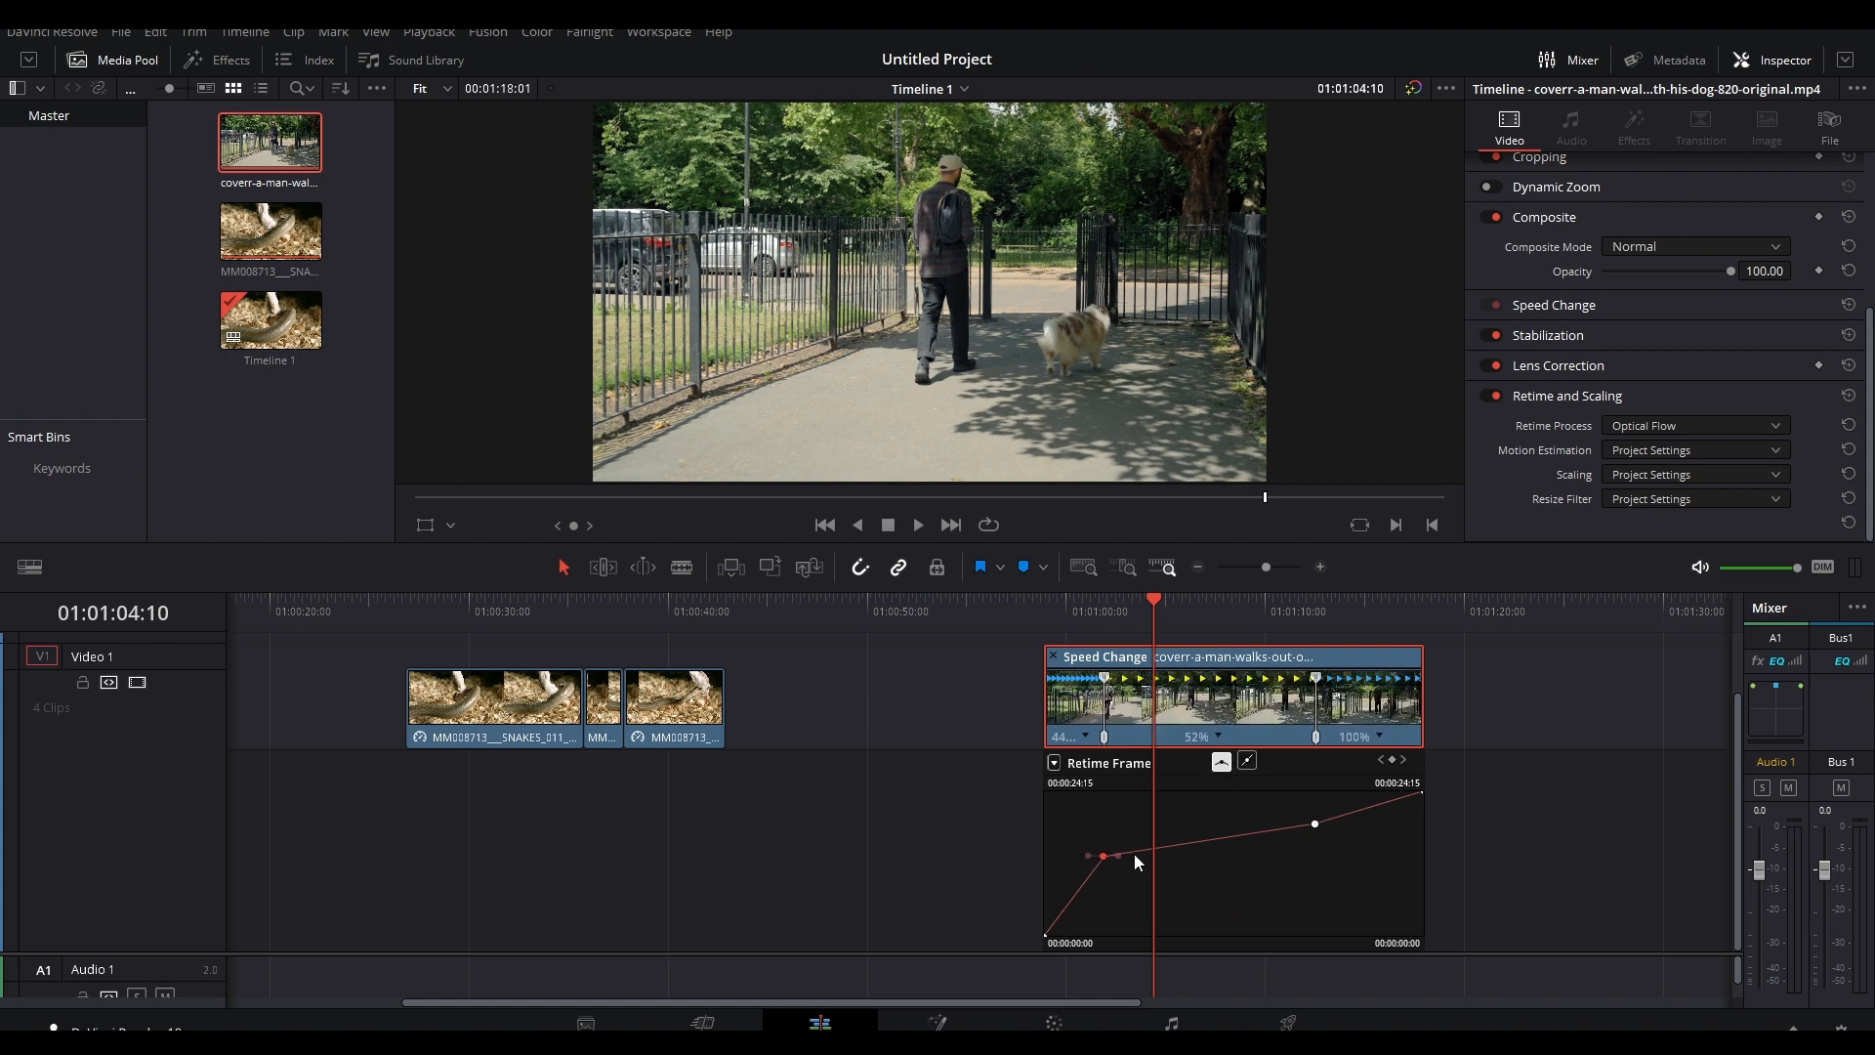
{"action": "scroll", "coordinate": [1105, 889], "scroll_direction": "up", "scroll_amount": 3}
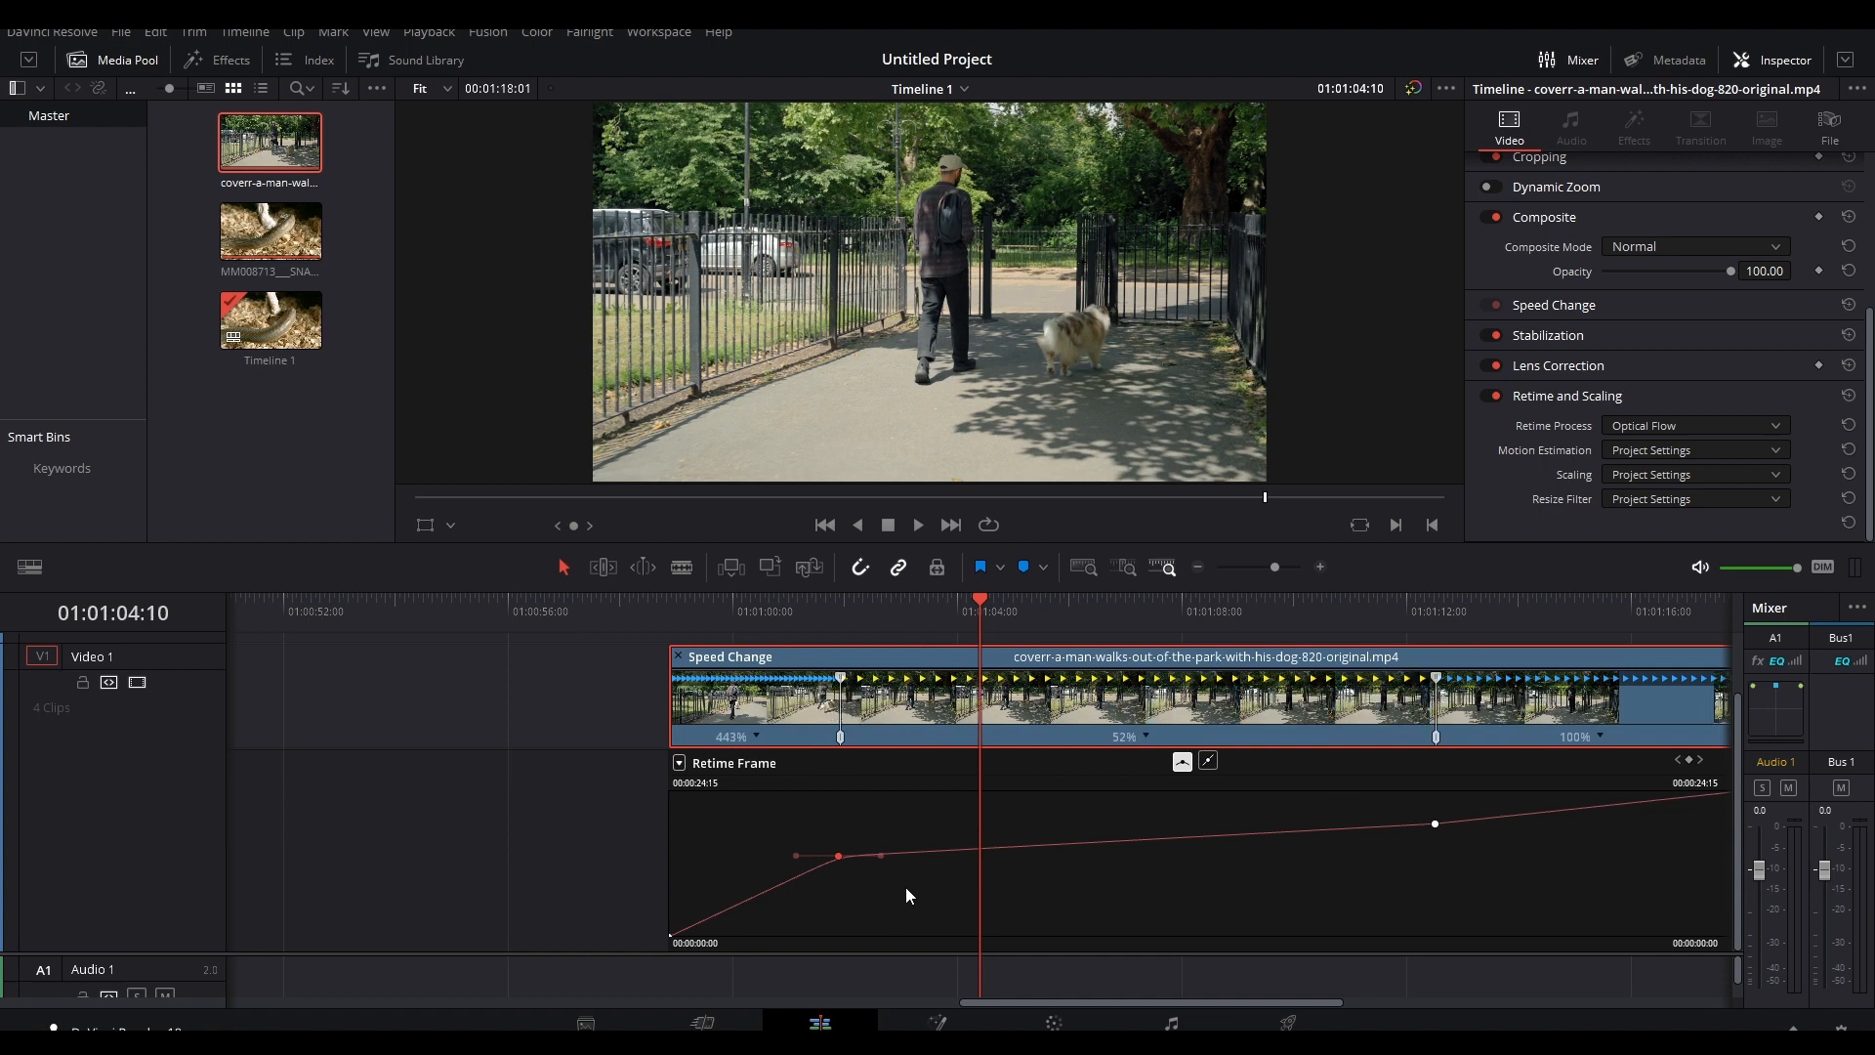
{"action": "left_click", "coordinate": [1210, 765]}
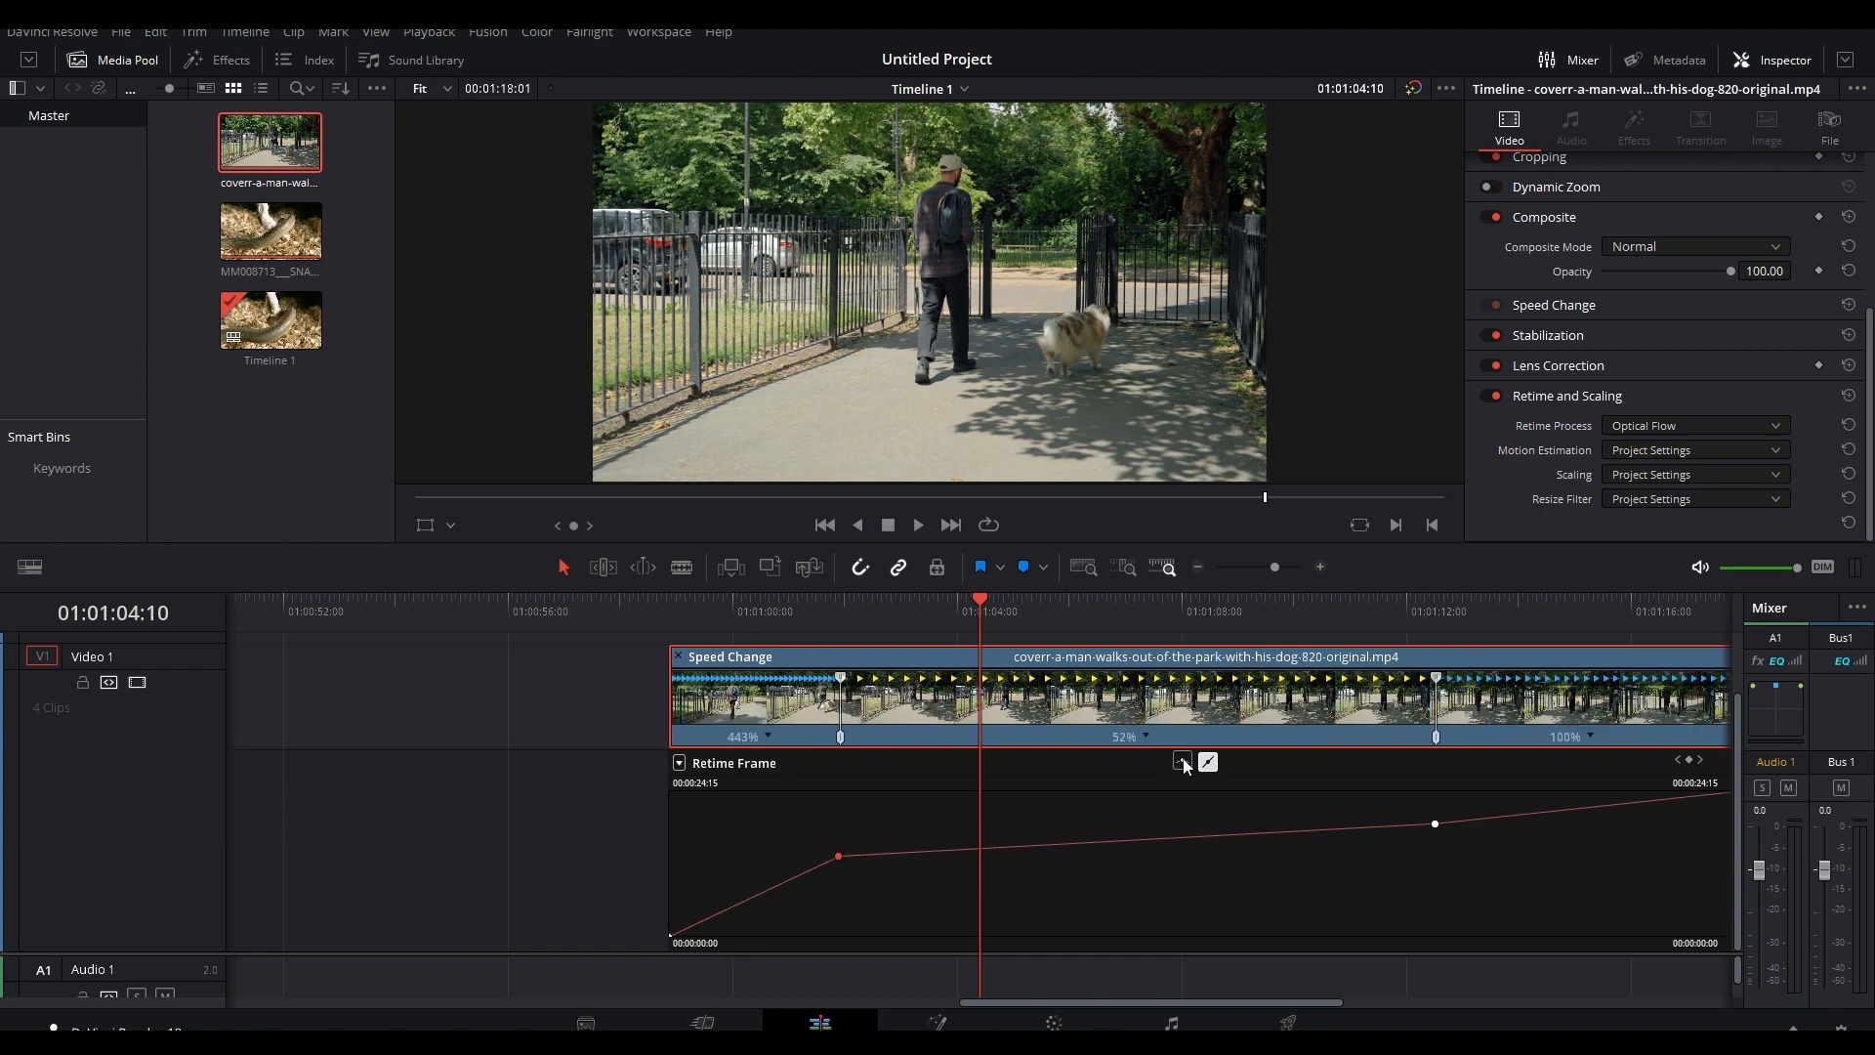
{"action": "left_click", "coordinate": [1182, 761]}
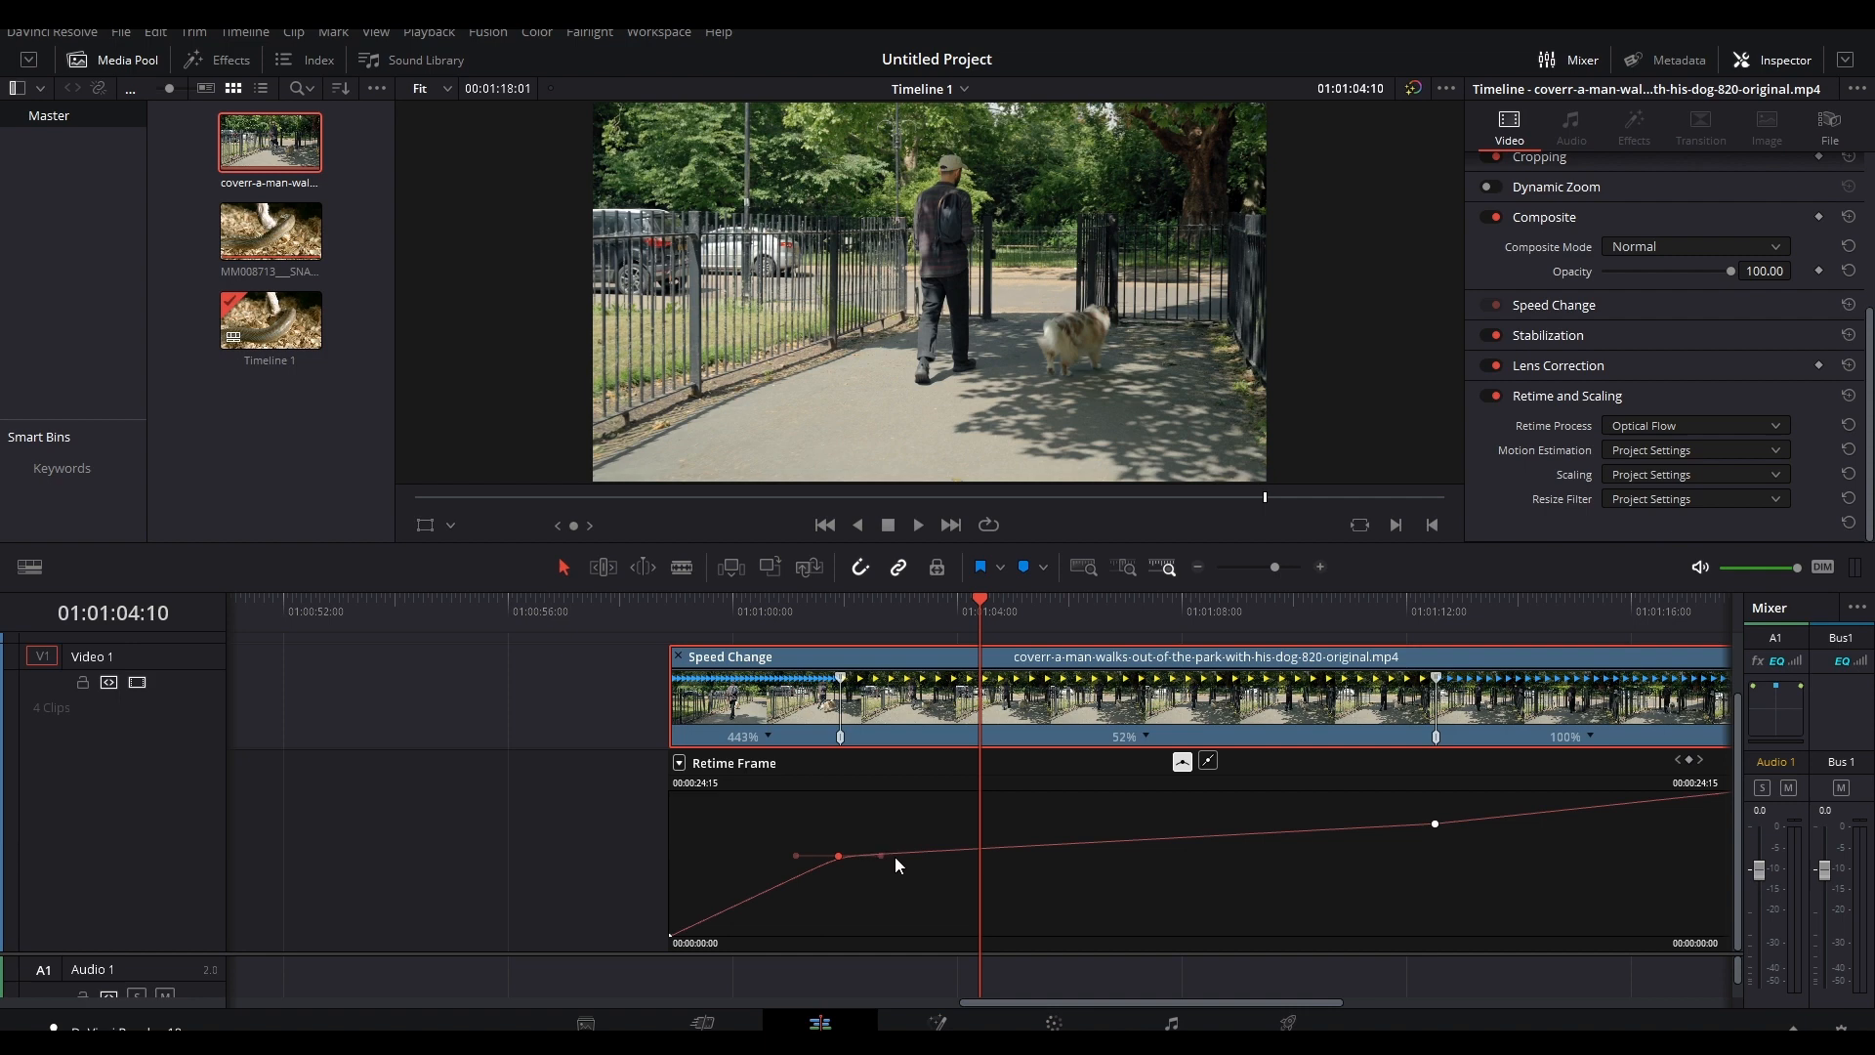
{"action": "left_click_drag", "start_coordinate": [887, 856], "coordinate": [981, 856]}
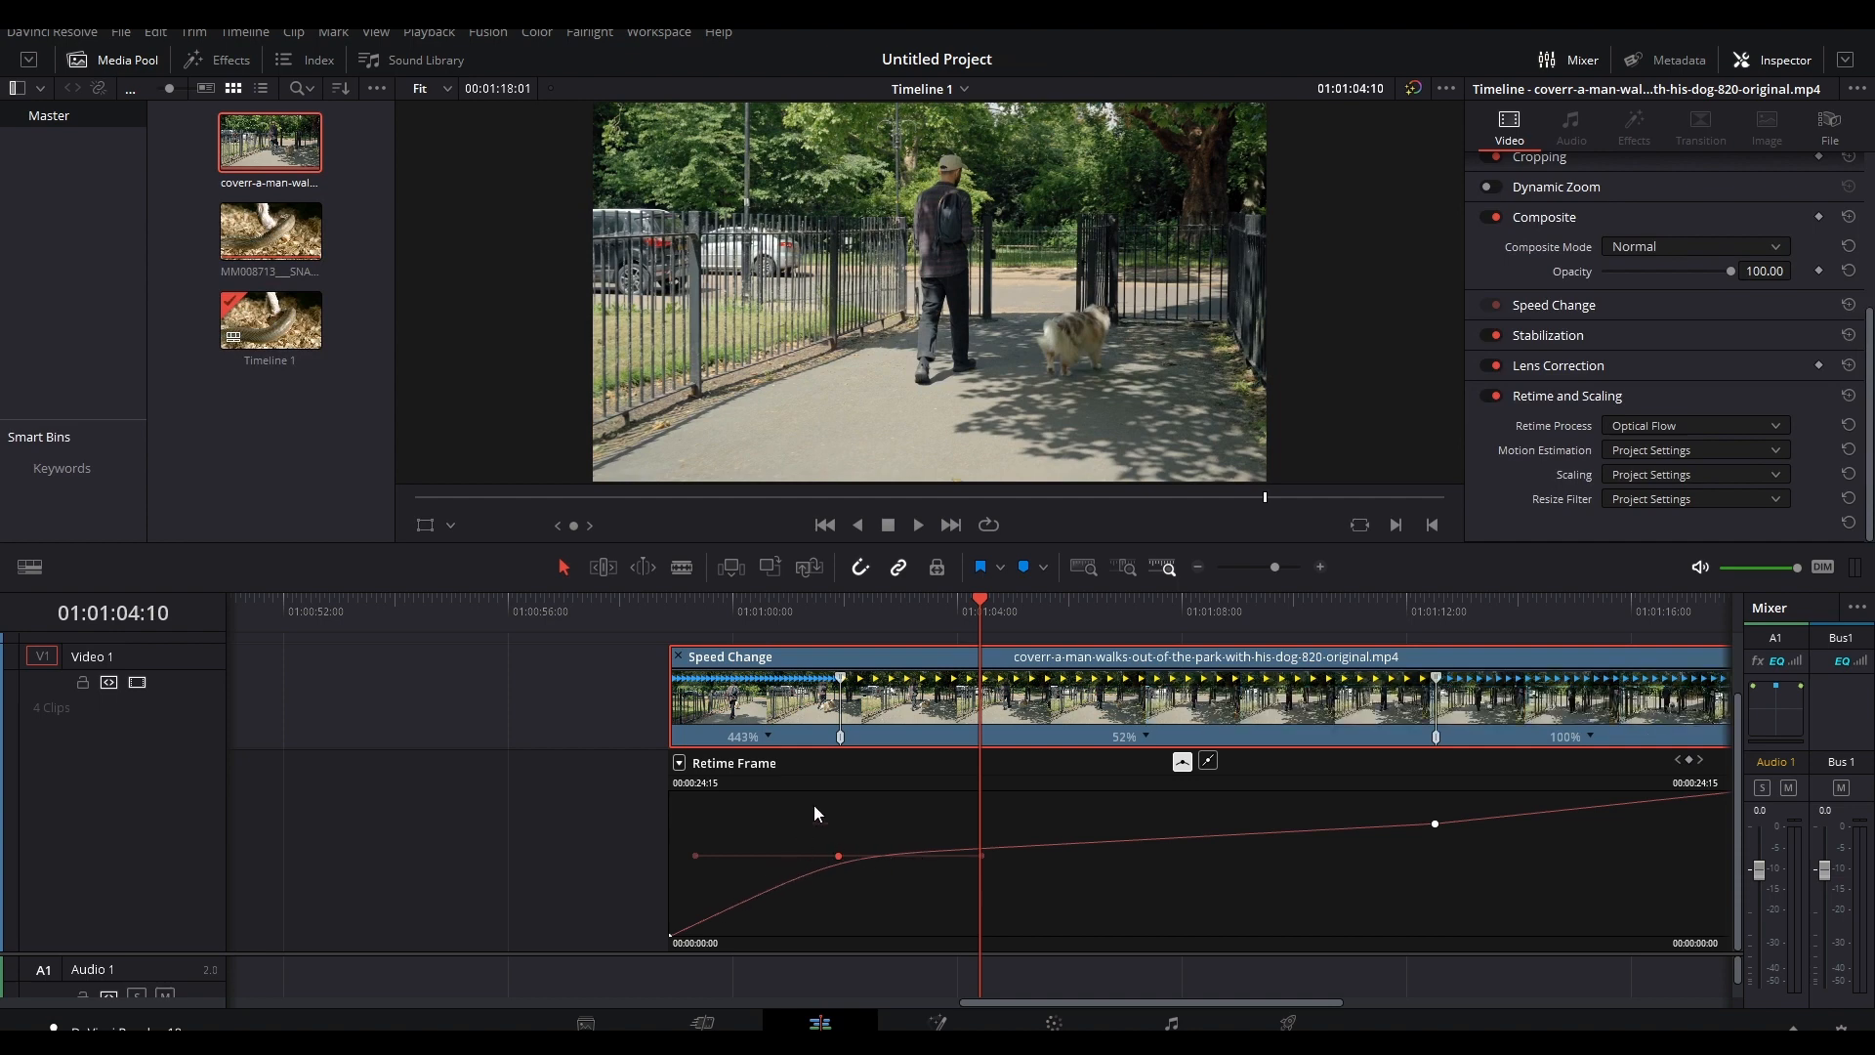
Play the park clip from its start to review the eased speed transition
{"action": "left_click", "coordinate": [683, 610]}
{"action": "left_click", "coordinate": [916, 527]}
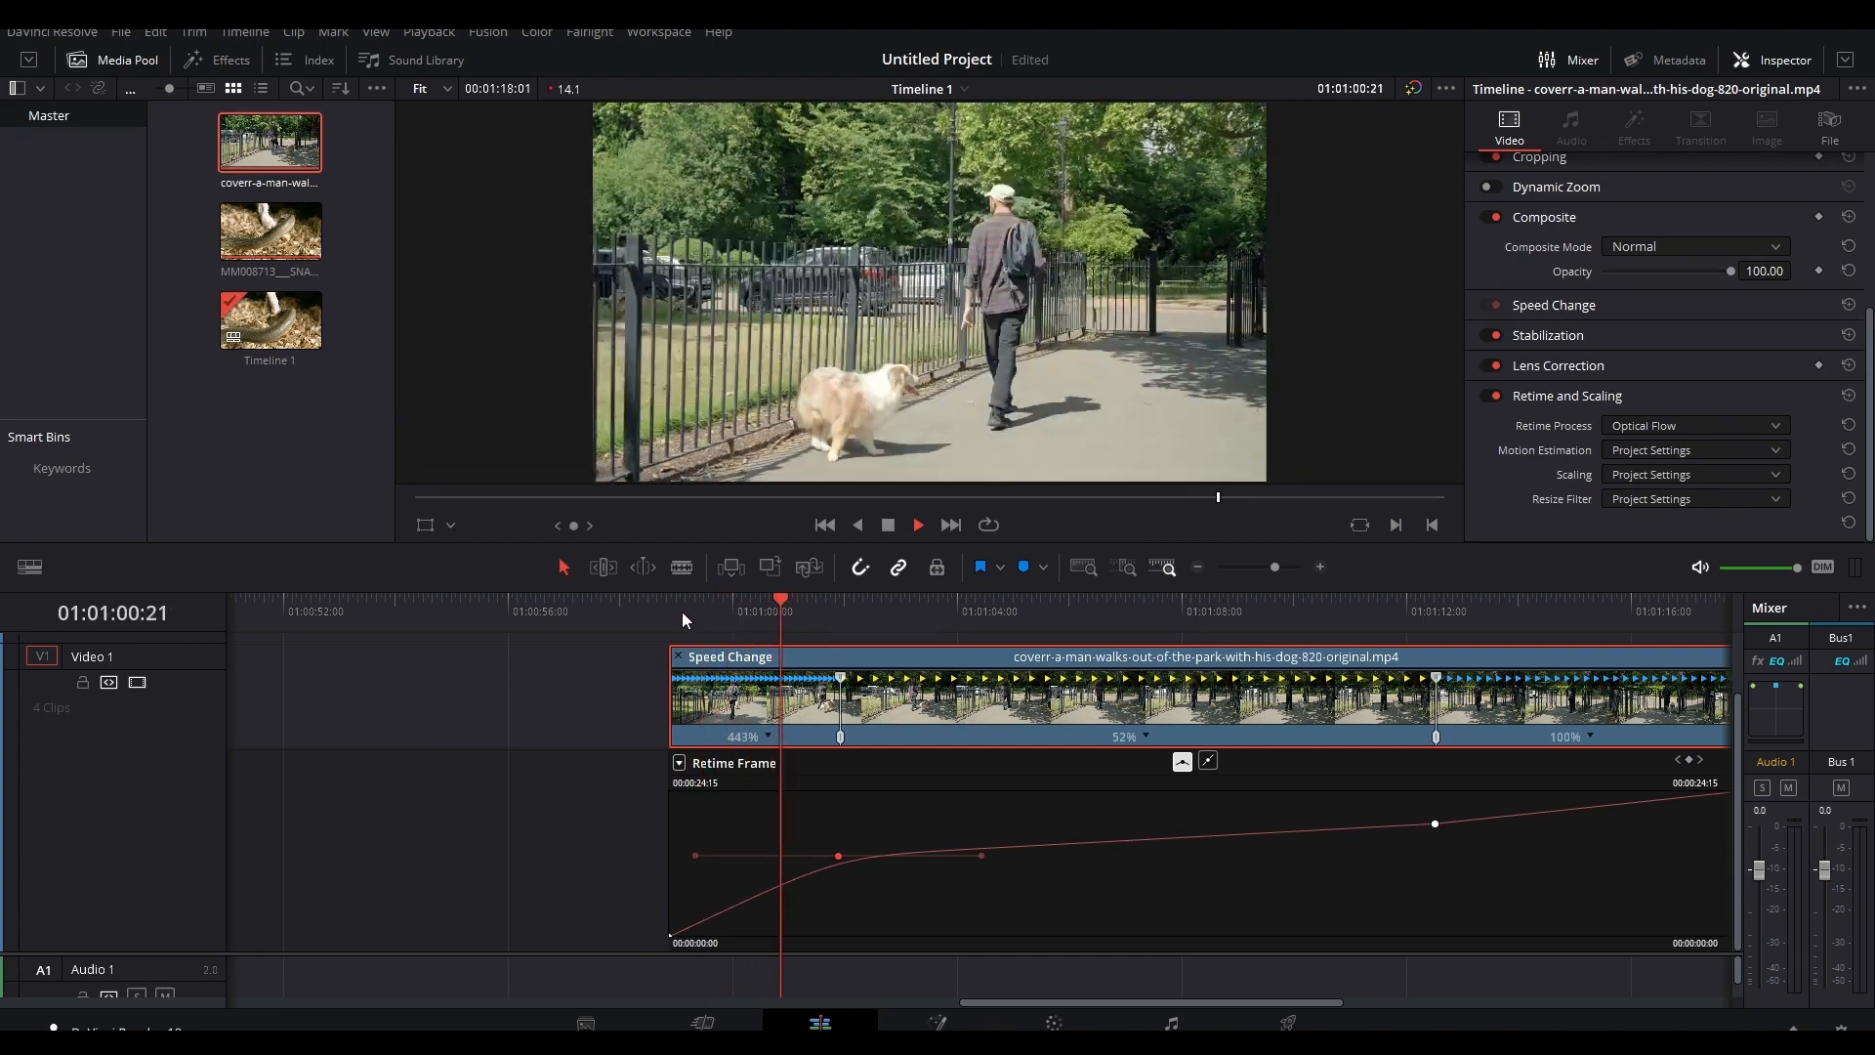
{"action": "left_click", "coordinate": [681, 611]}
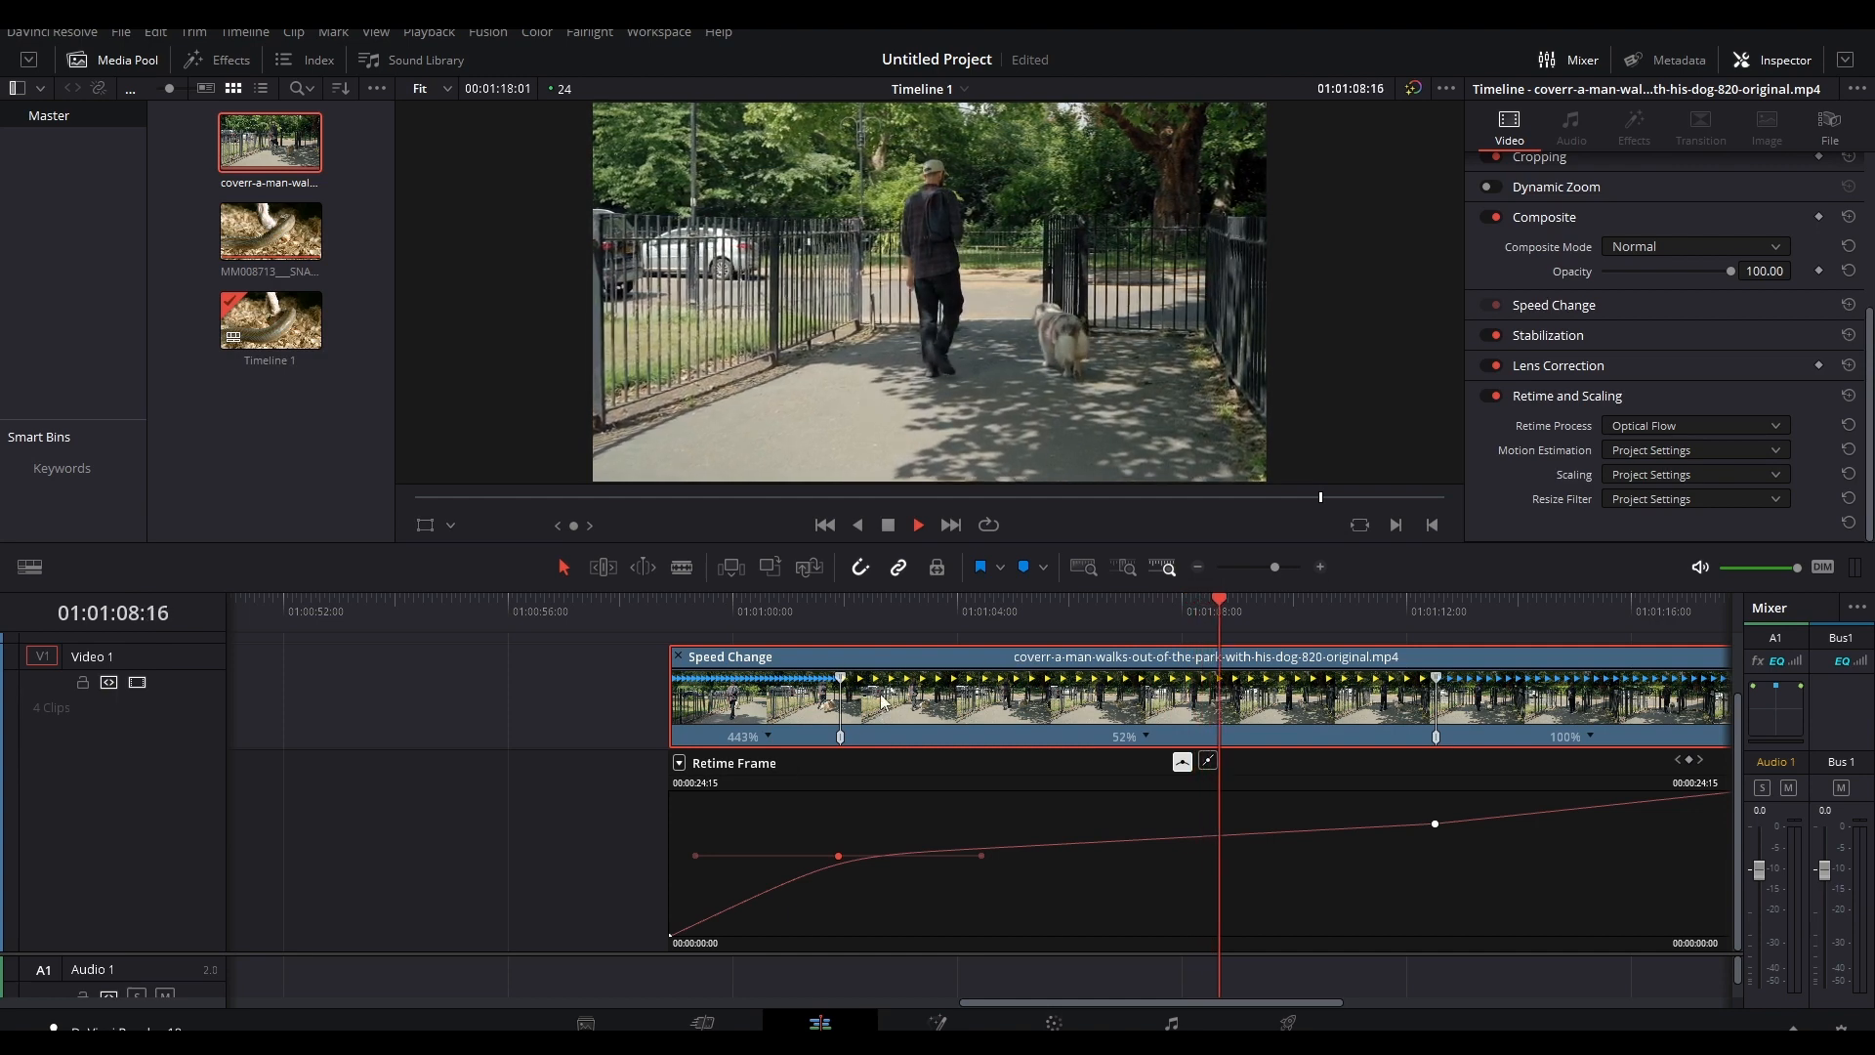
{"action": "key", "text": "space"}
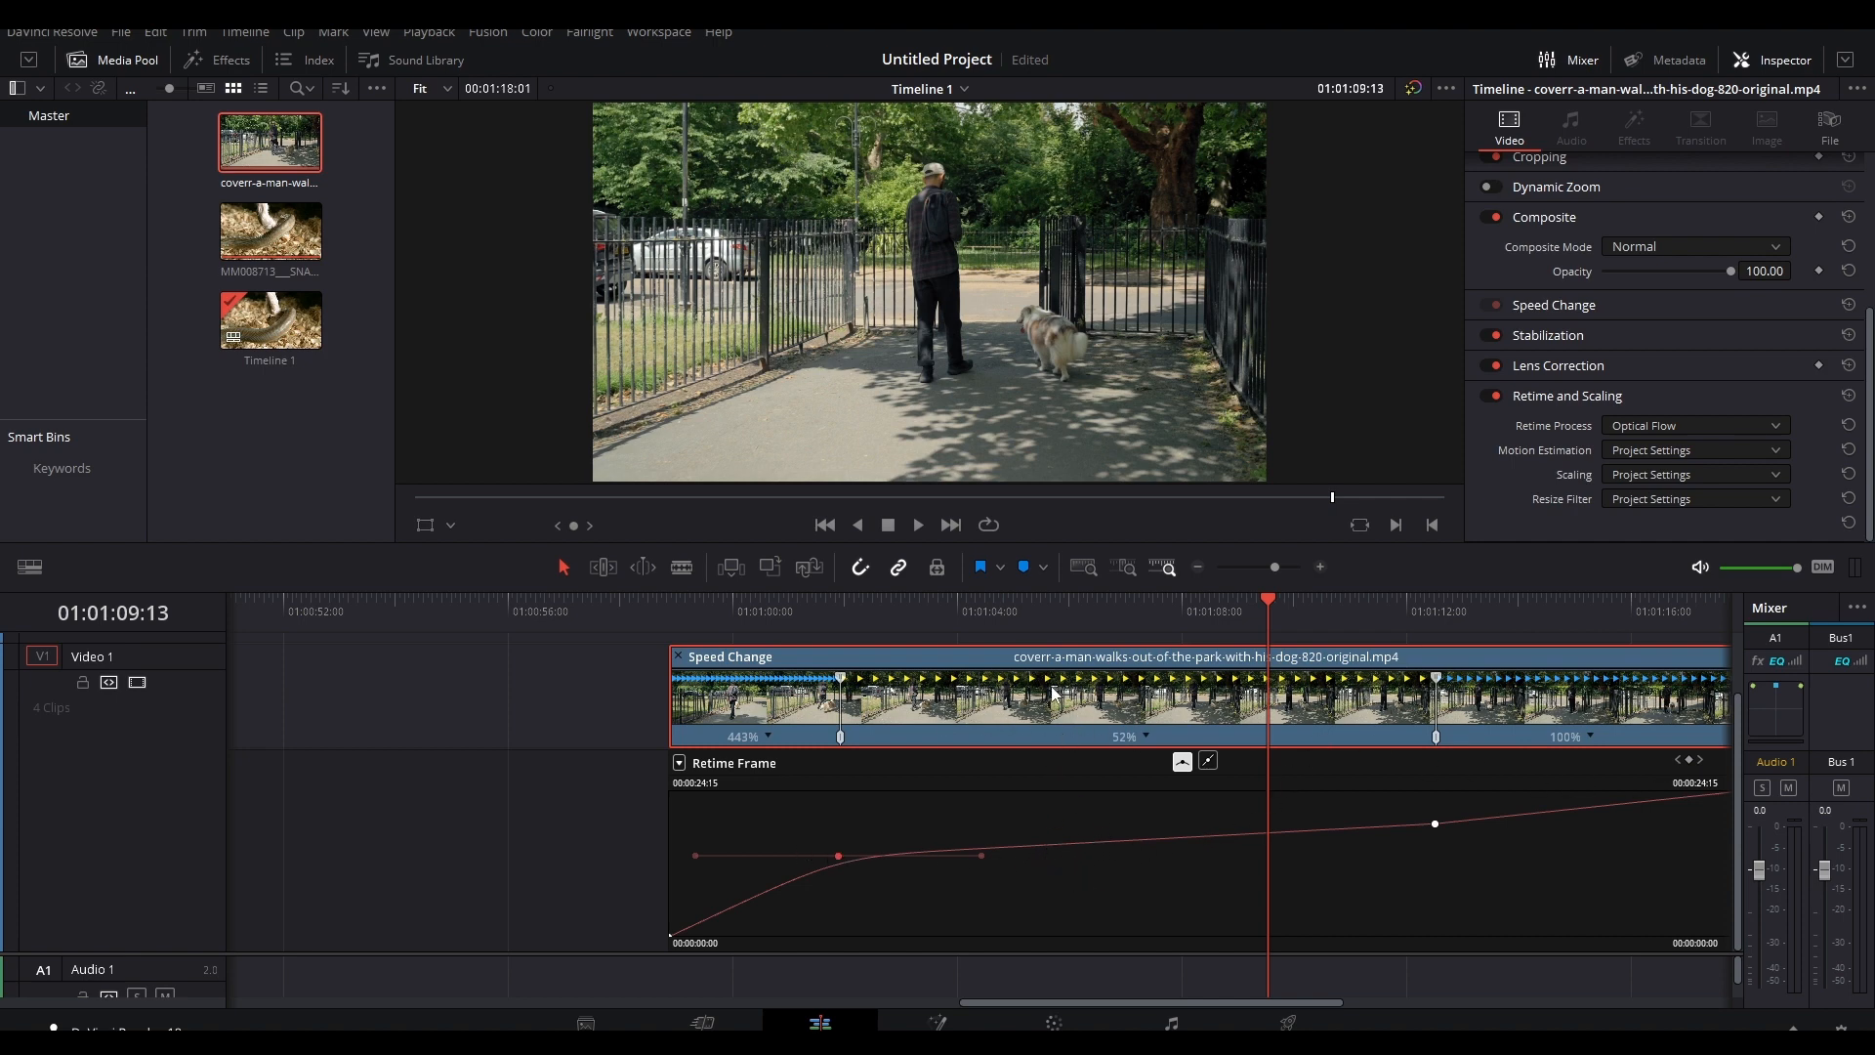
Add a smoothed retime keyframe at 01:01:05:16 and lower it to frame 00:00:08:01, reversing the segment before it at -146%
{"action": "left_click", "coordinate": [1051, 630]}
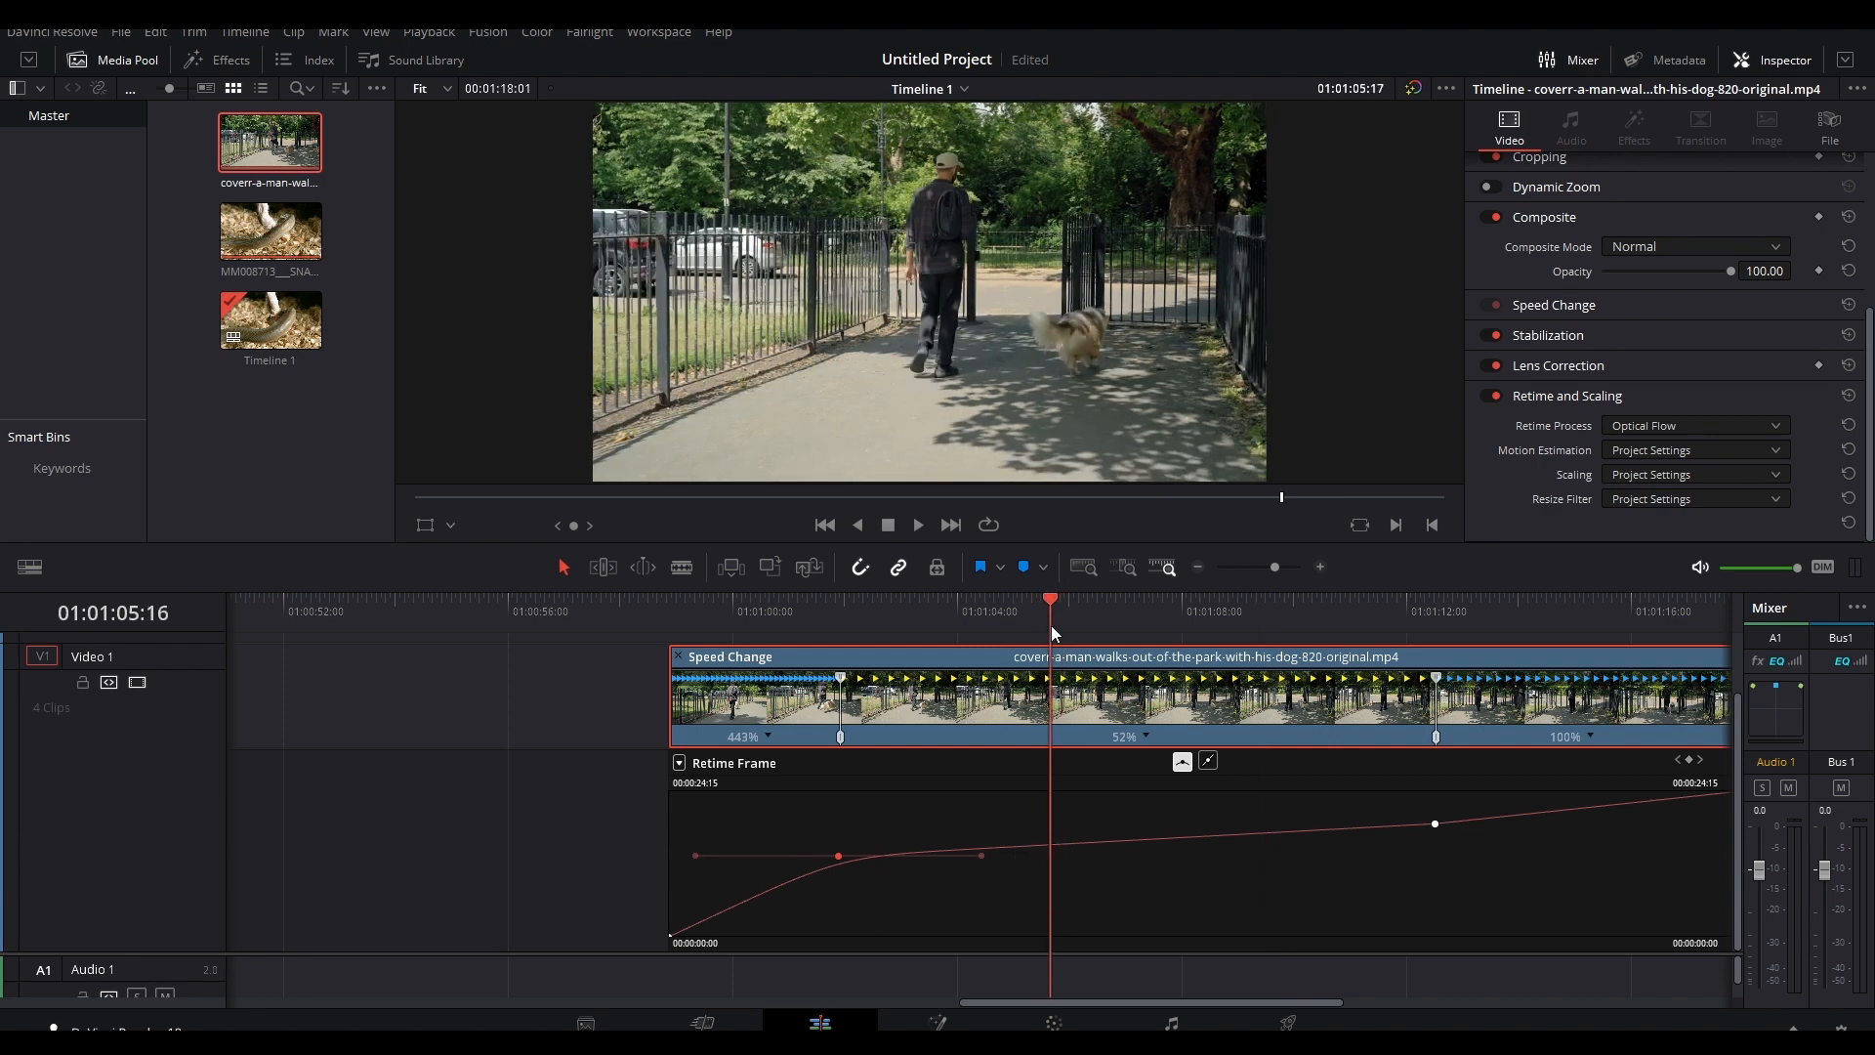
{"action": "left_click", "coordinate": [1691, 761]}
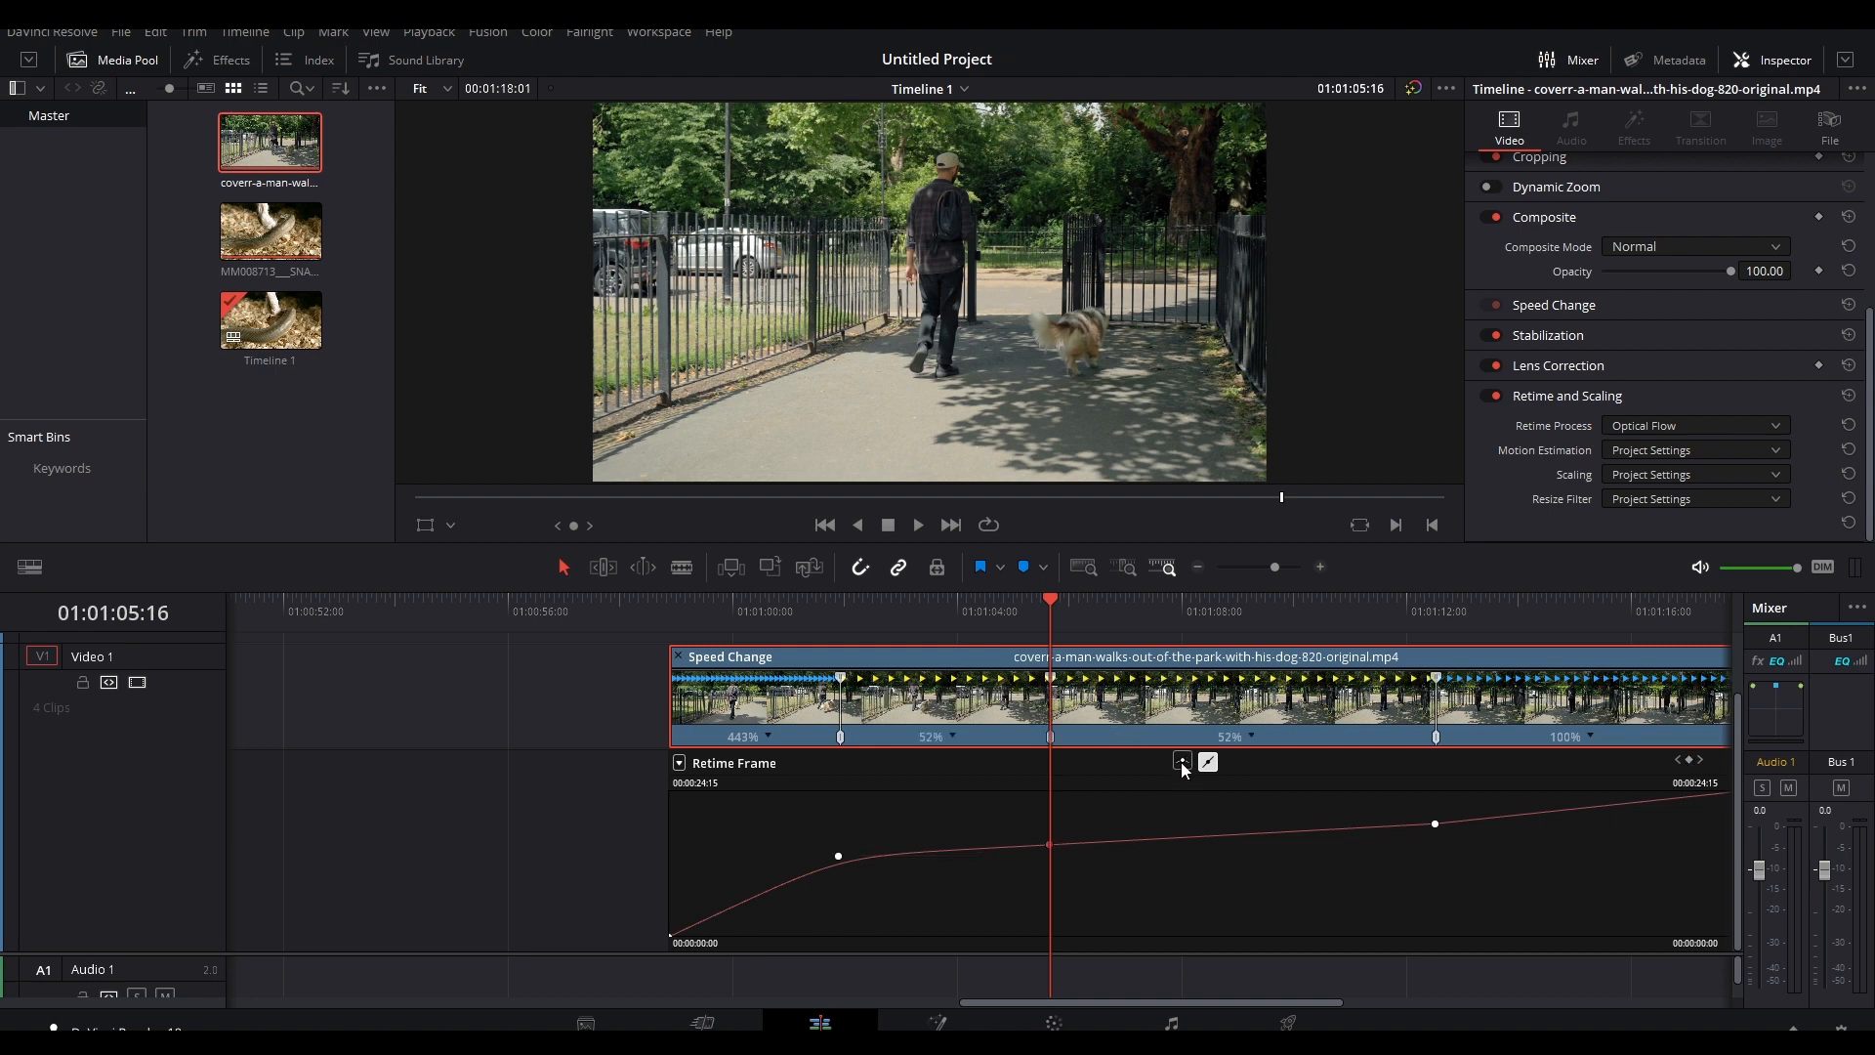
{"action": "left_click", "coordinate": [1181, 762]}
{"action": "left_click_drag", "start_coordinate": [1049, 844], "coordinate": [1050, 889]}
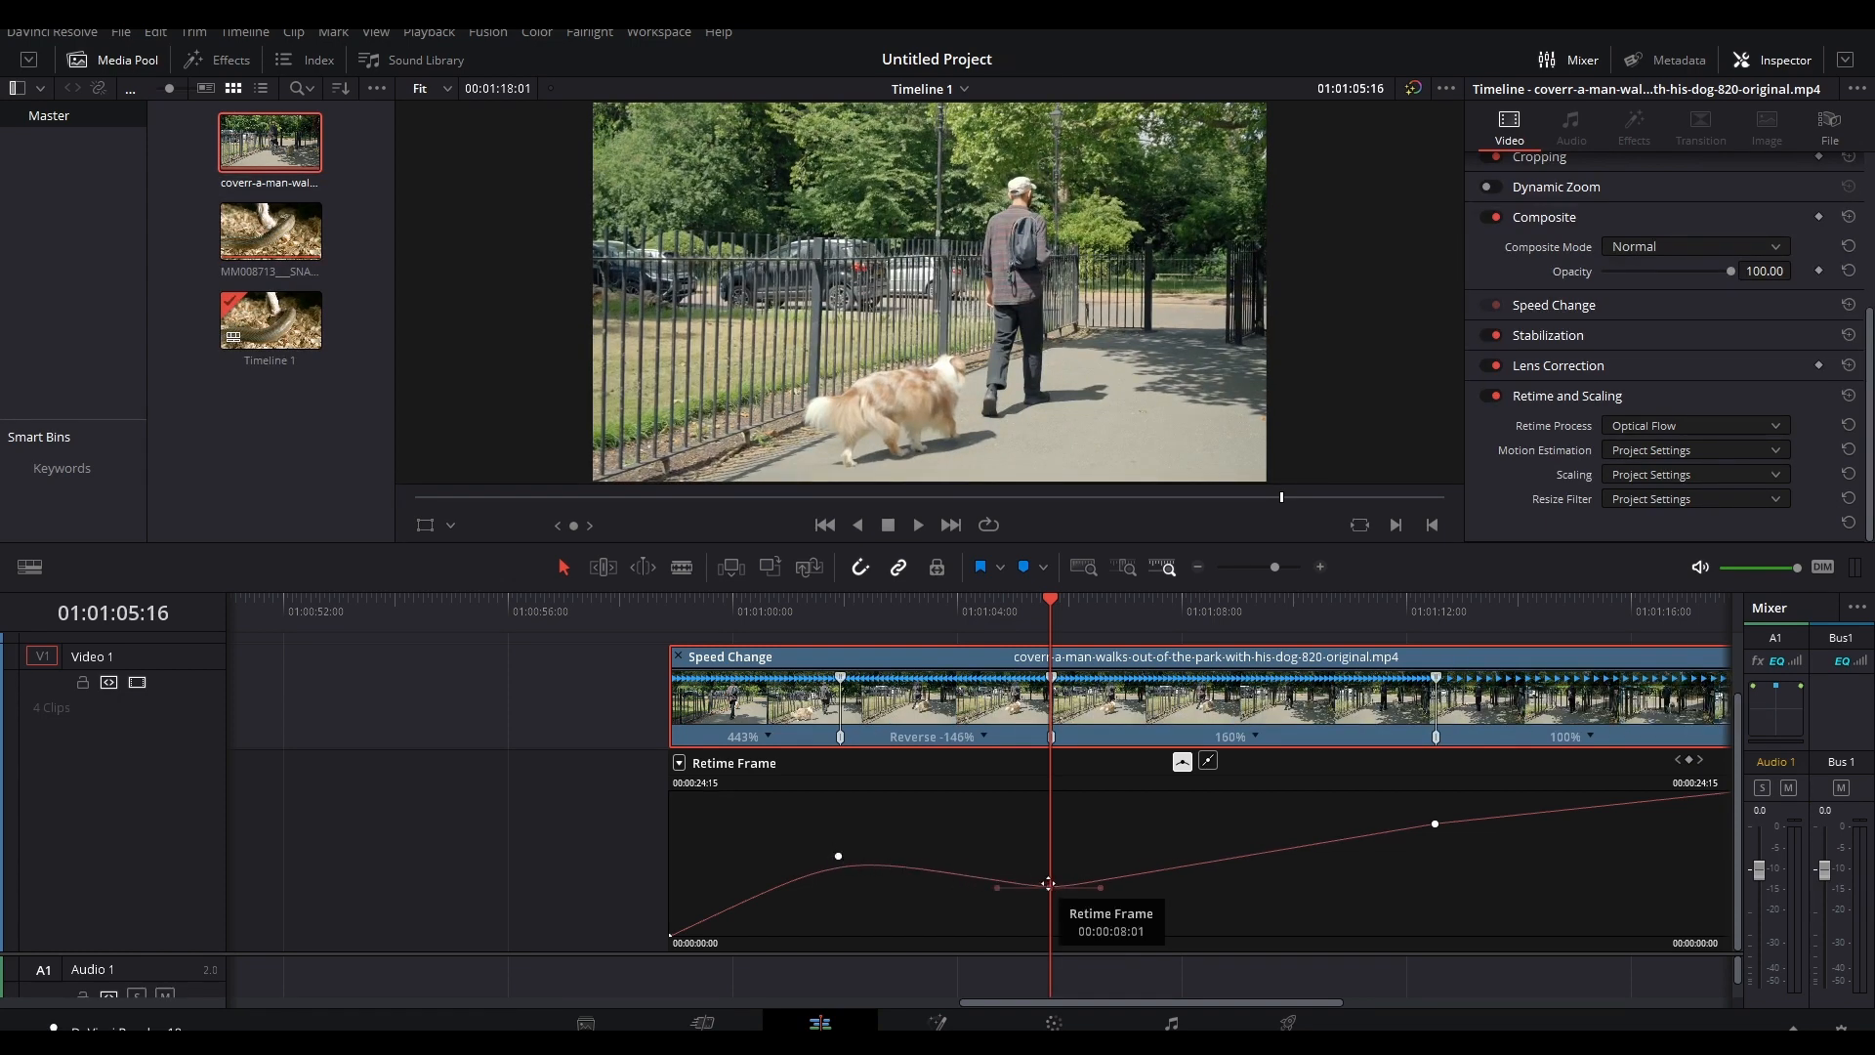
Play the park clip from just before the reversed segment to review the forward-to-reverse speed transition
{"action": "left_click", "coordinate": [811, 613]}
{"action": "left_click", "coordinate": [920, 527]}
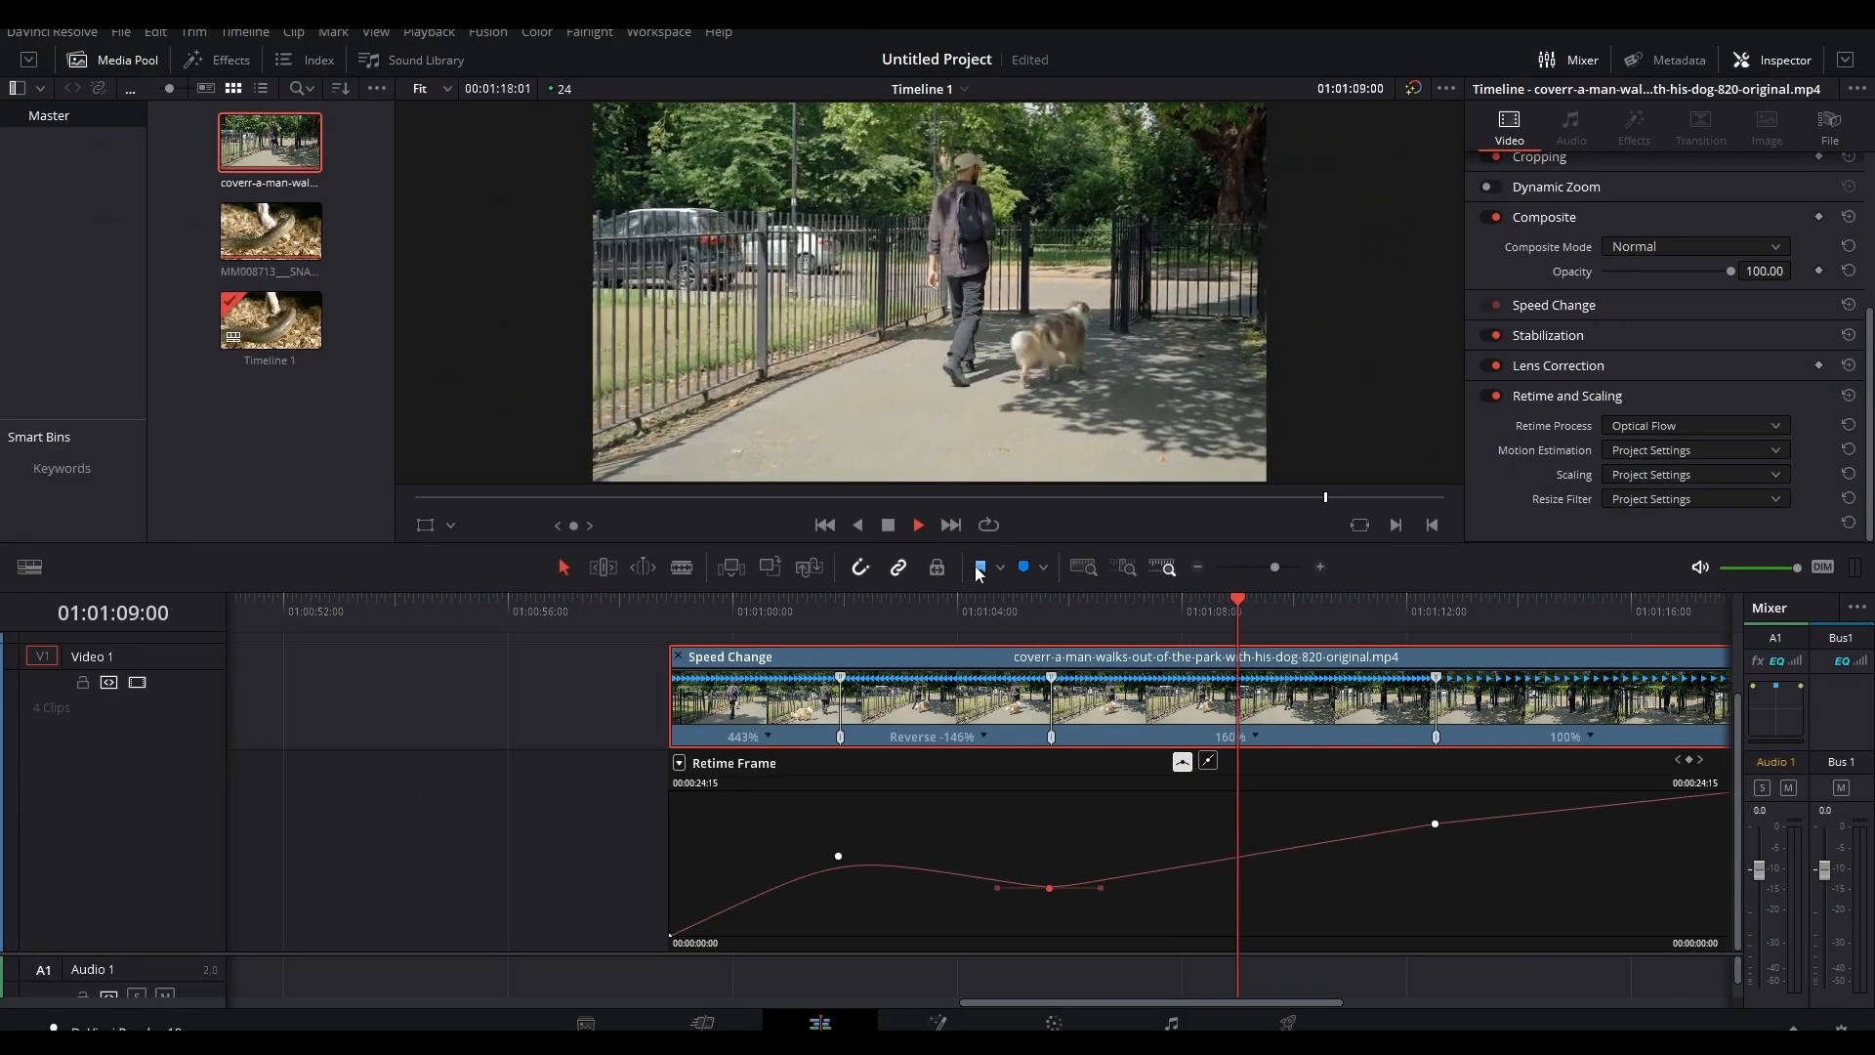
{"action": "left_click", "coordinate": [889, 529]}
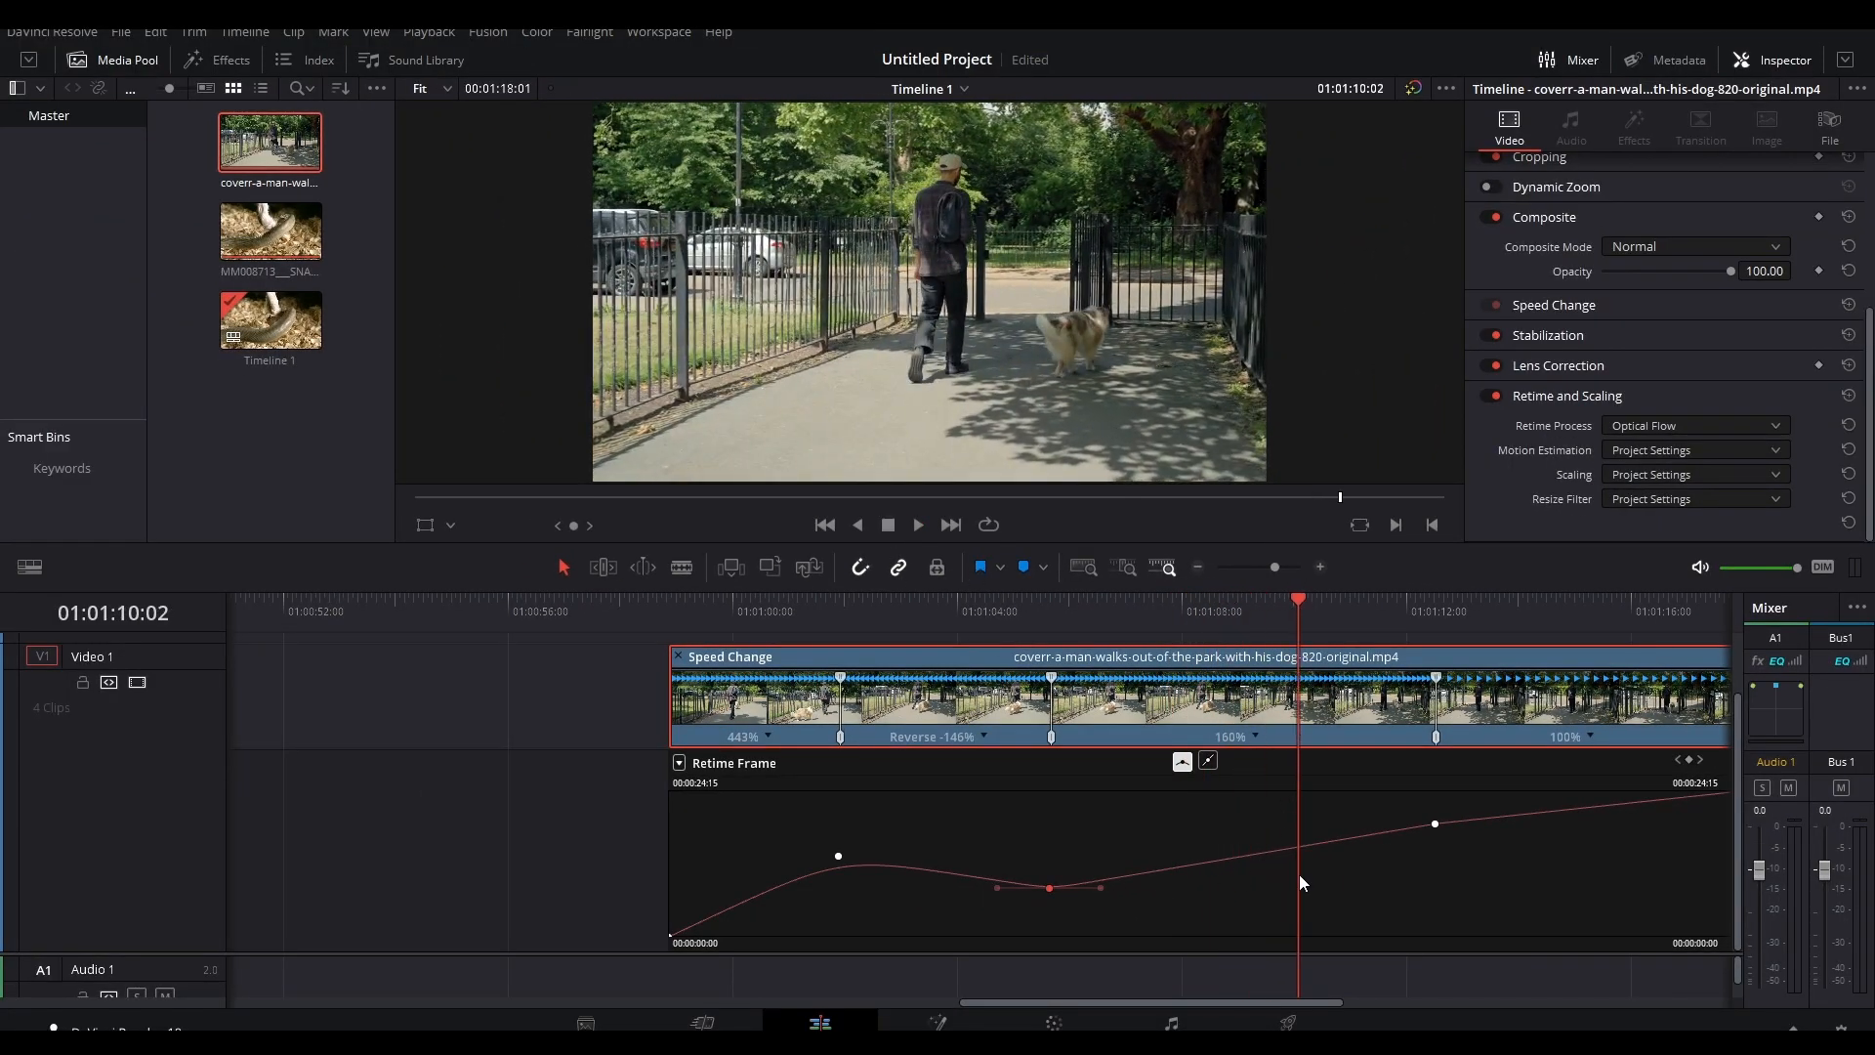
Add a smoothed retime keyframe after the reversed segment, lower it to frame 00:00:08:02 for a brief 1% near-freeze, and save the project
{"action": "left_click_drag", "start_coordinate": [1300, 875], "coordinate": [1075, 859]}
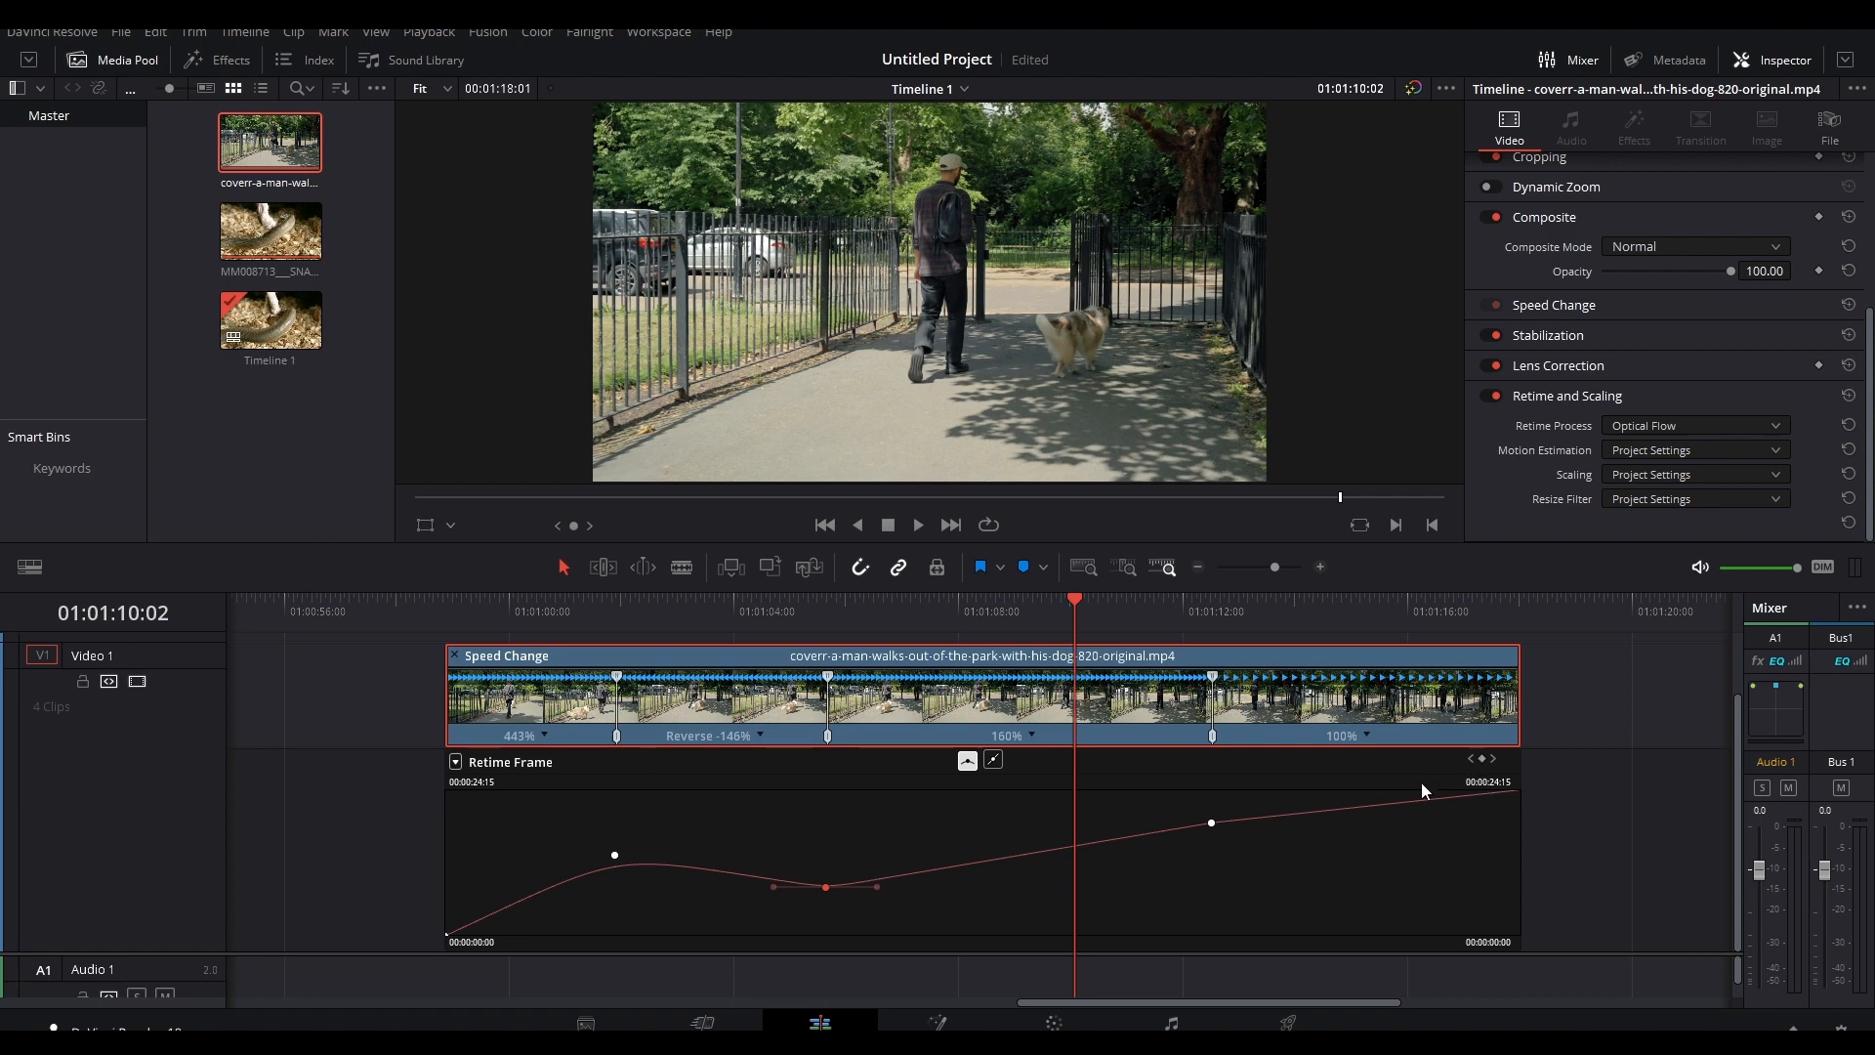
{"action": "left_click", "coordinate": [1038, 852]}
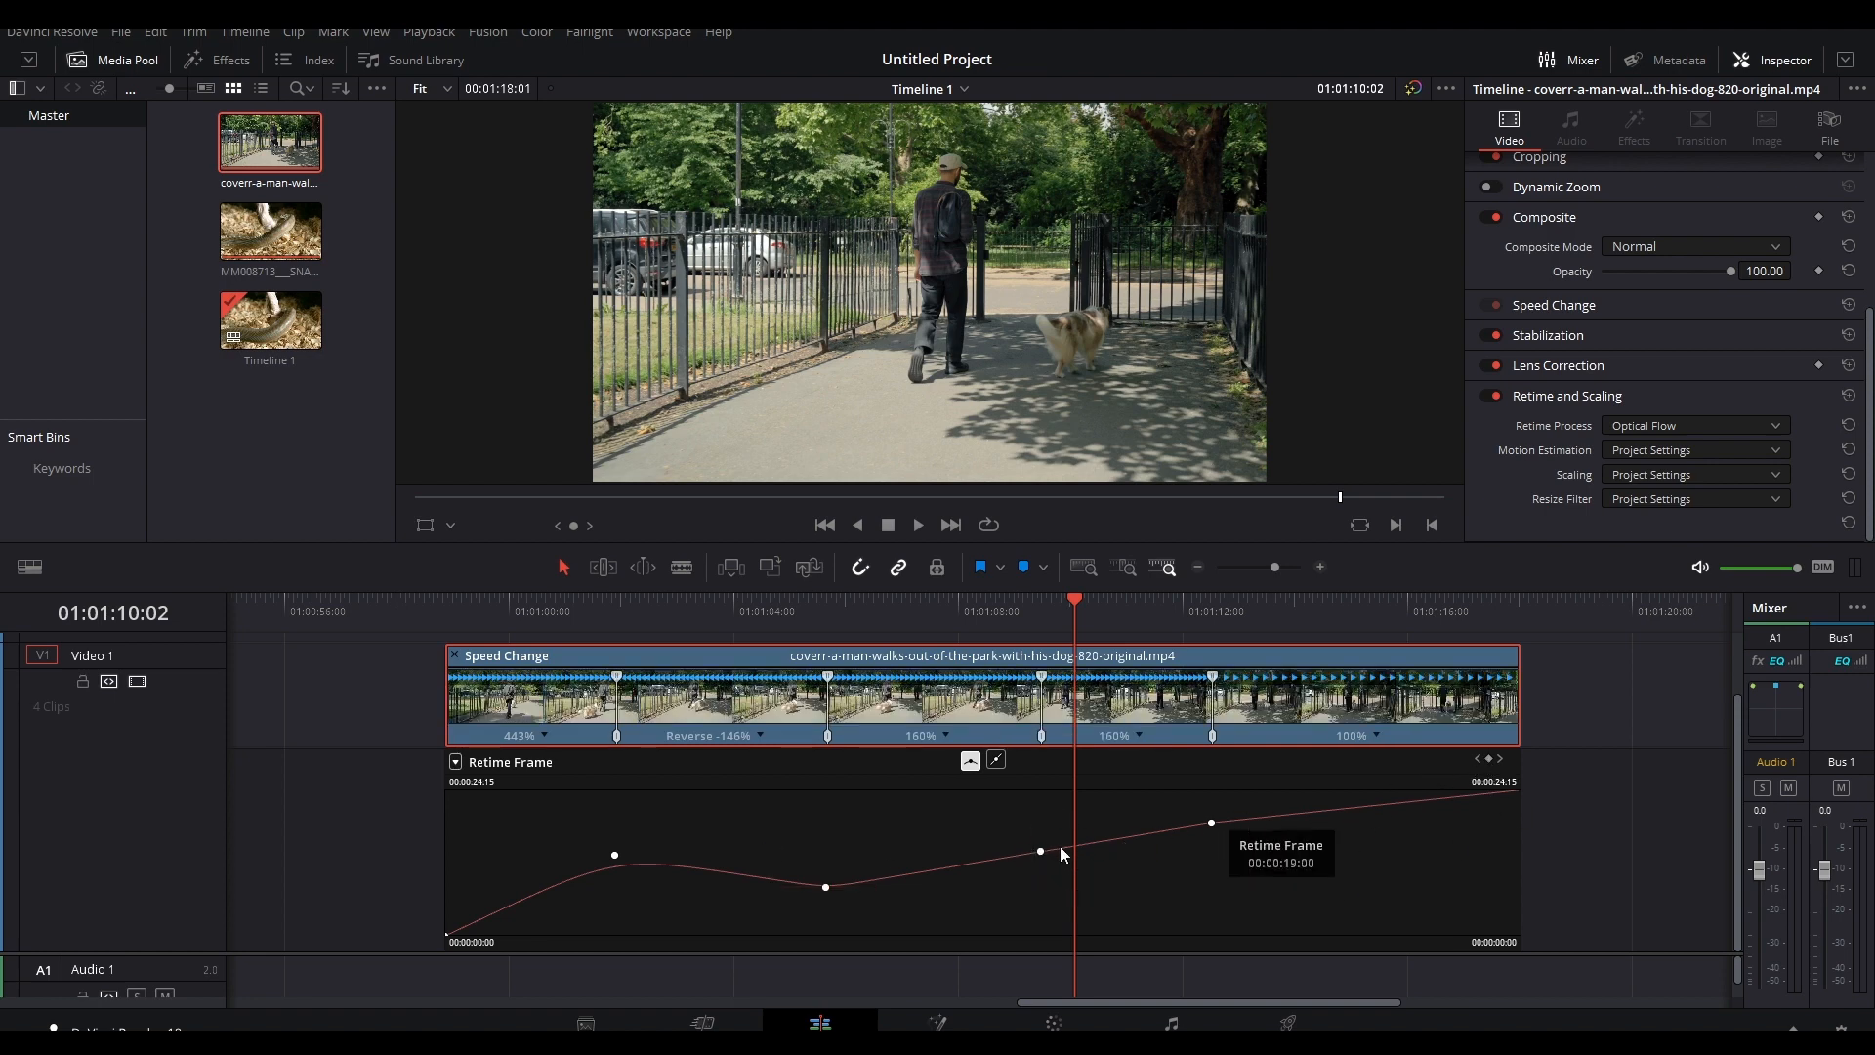
{"action": "left_click_drag", "start_coordinate": [1041, 852], "coordinate": [917, 887]}
{"action": "left_click", "coordinate": [971, 761]}
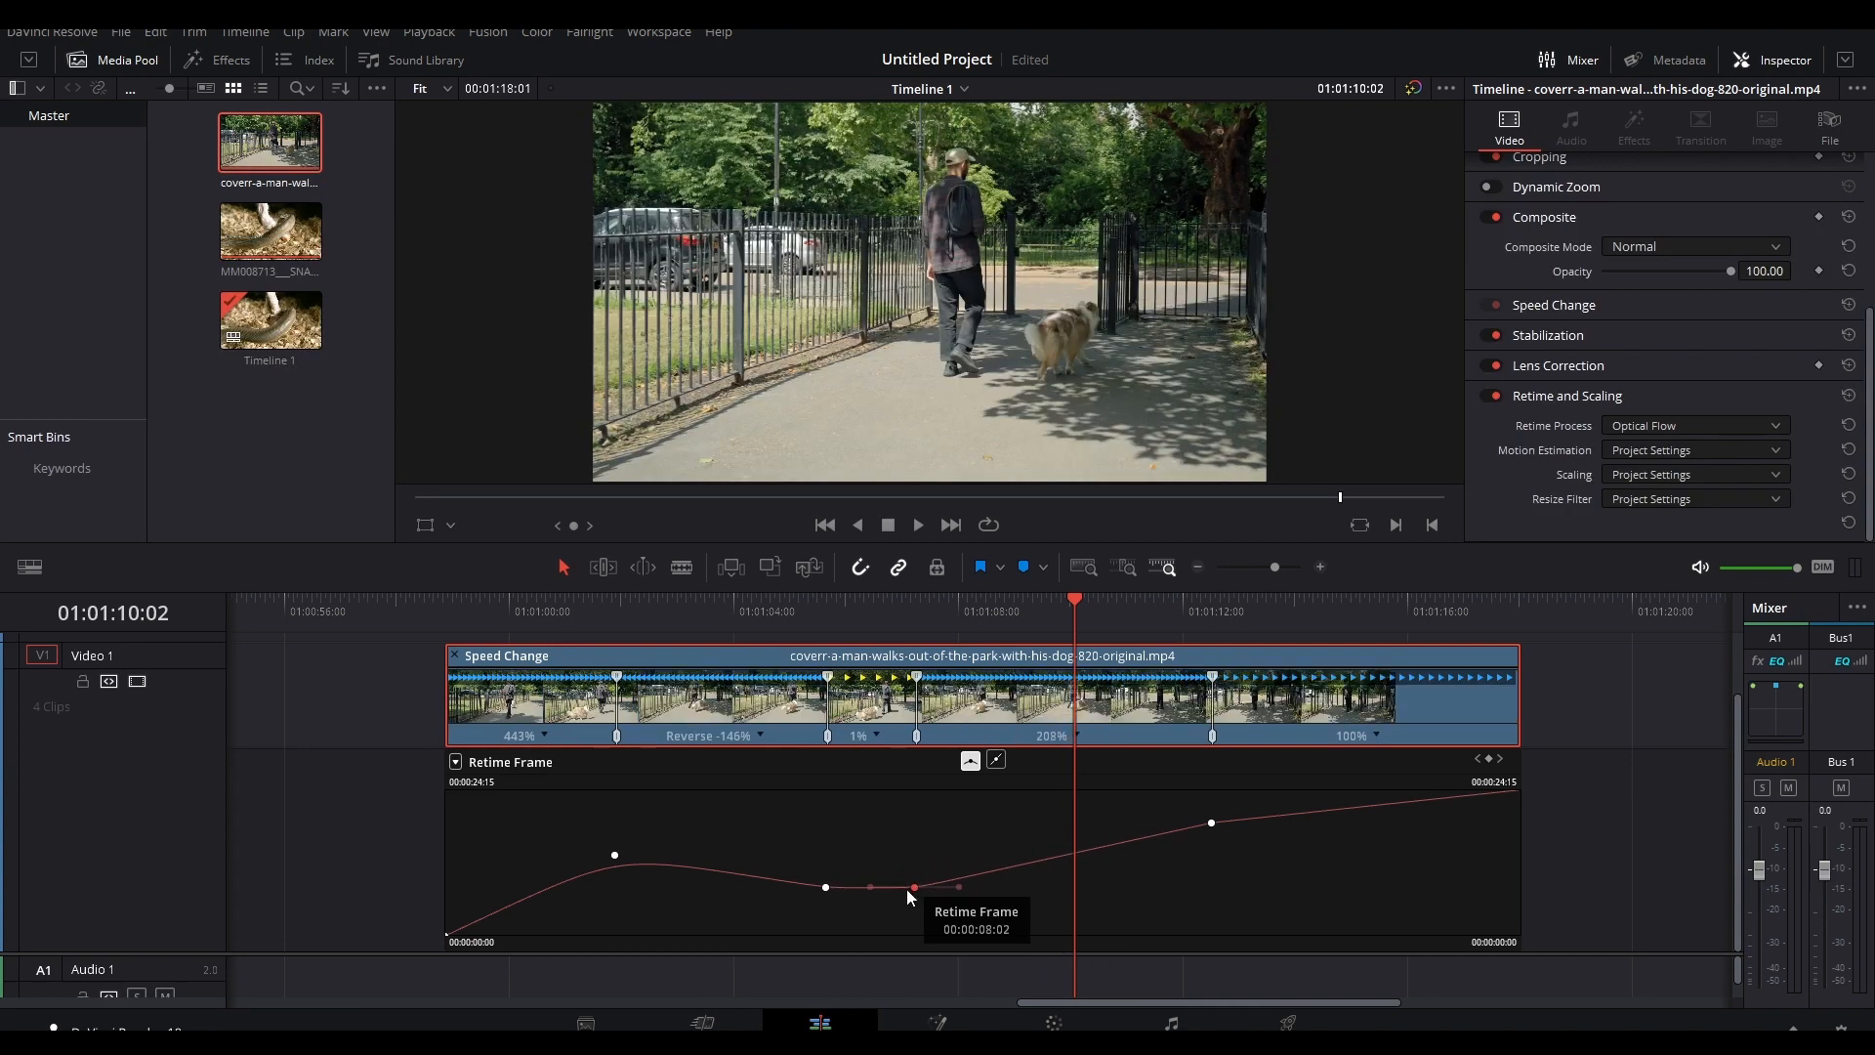
{"action": "key", "text": "ctrl+s"}
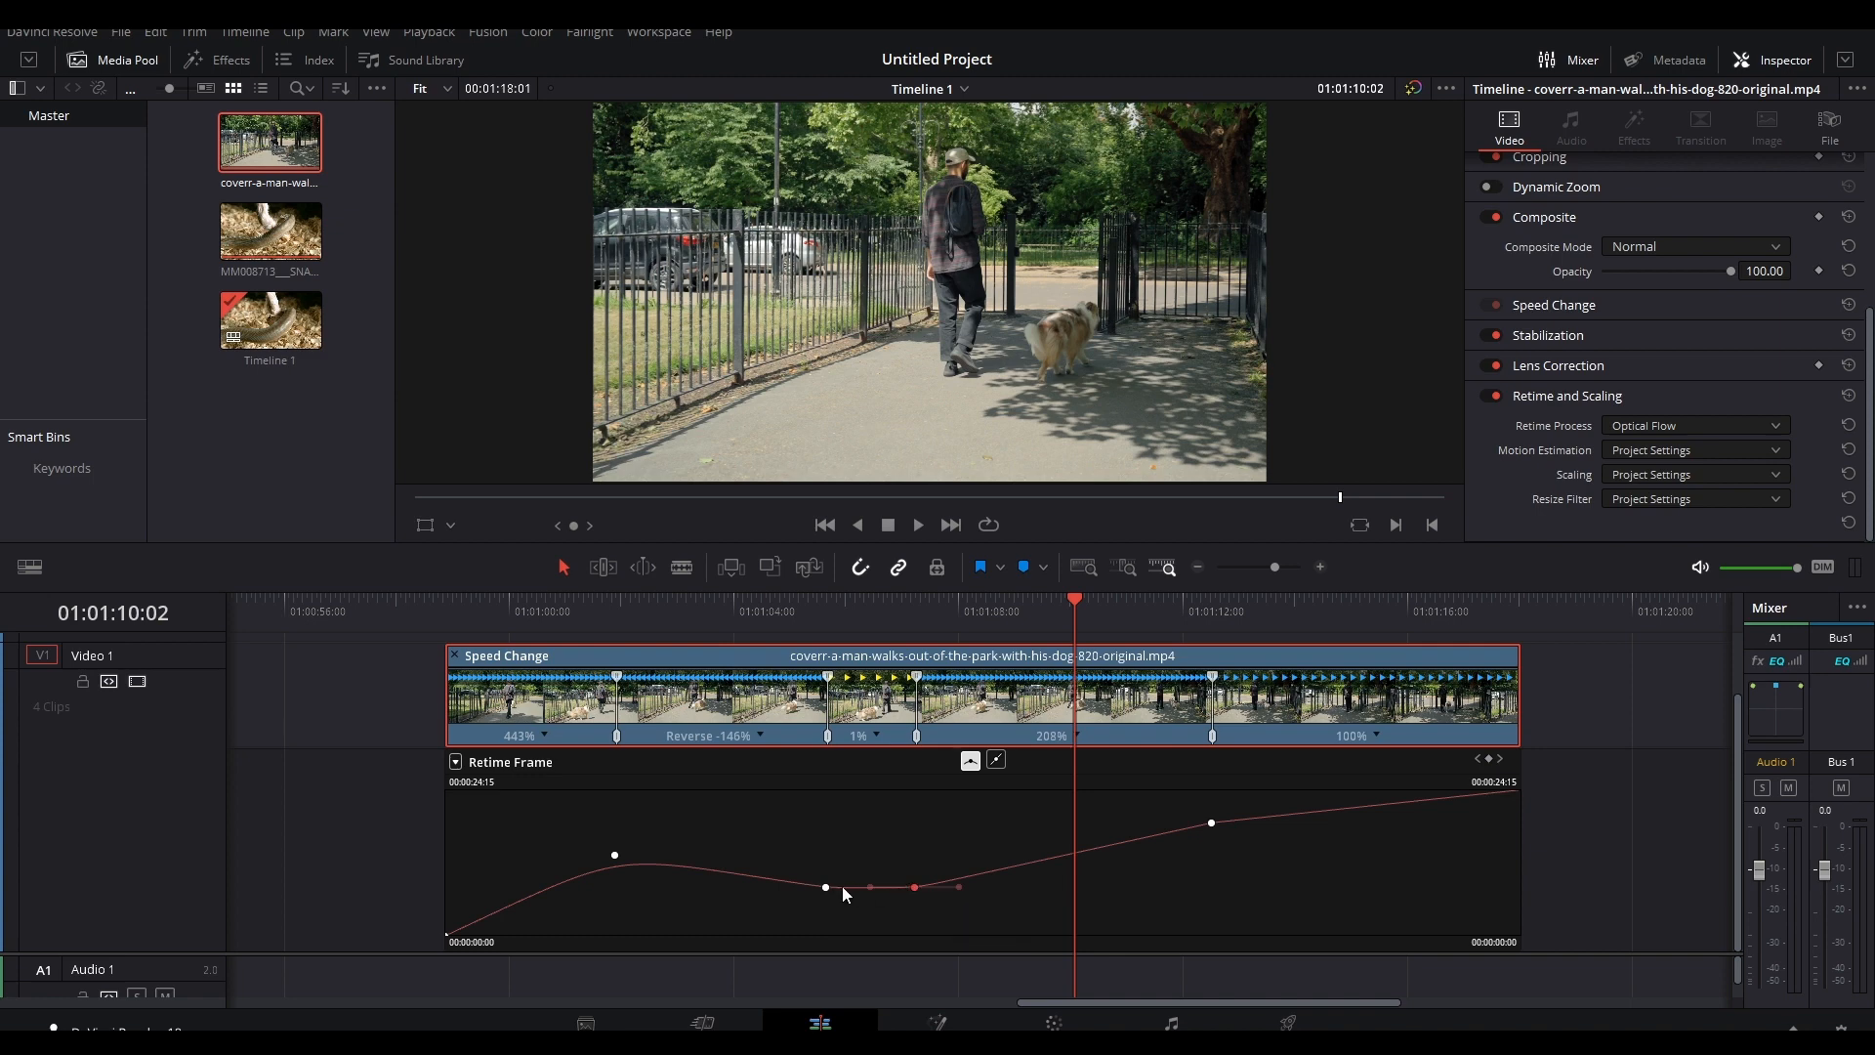
Play the park clip from 01:01:04:07 to review the reversed motion, the 1% hold and the following speed-up
{"action": "left_click", "coordinate": [750, 615]}
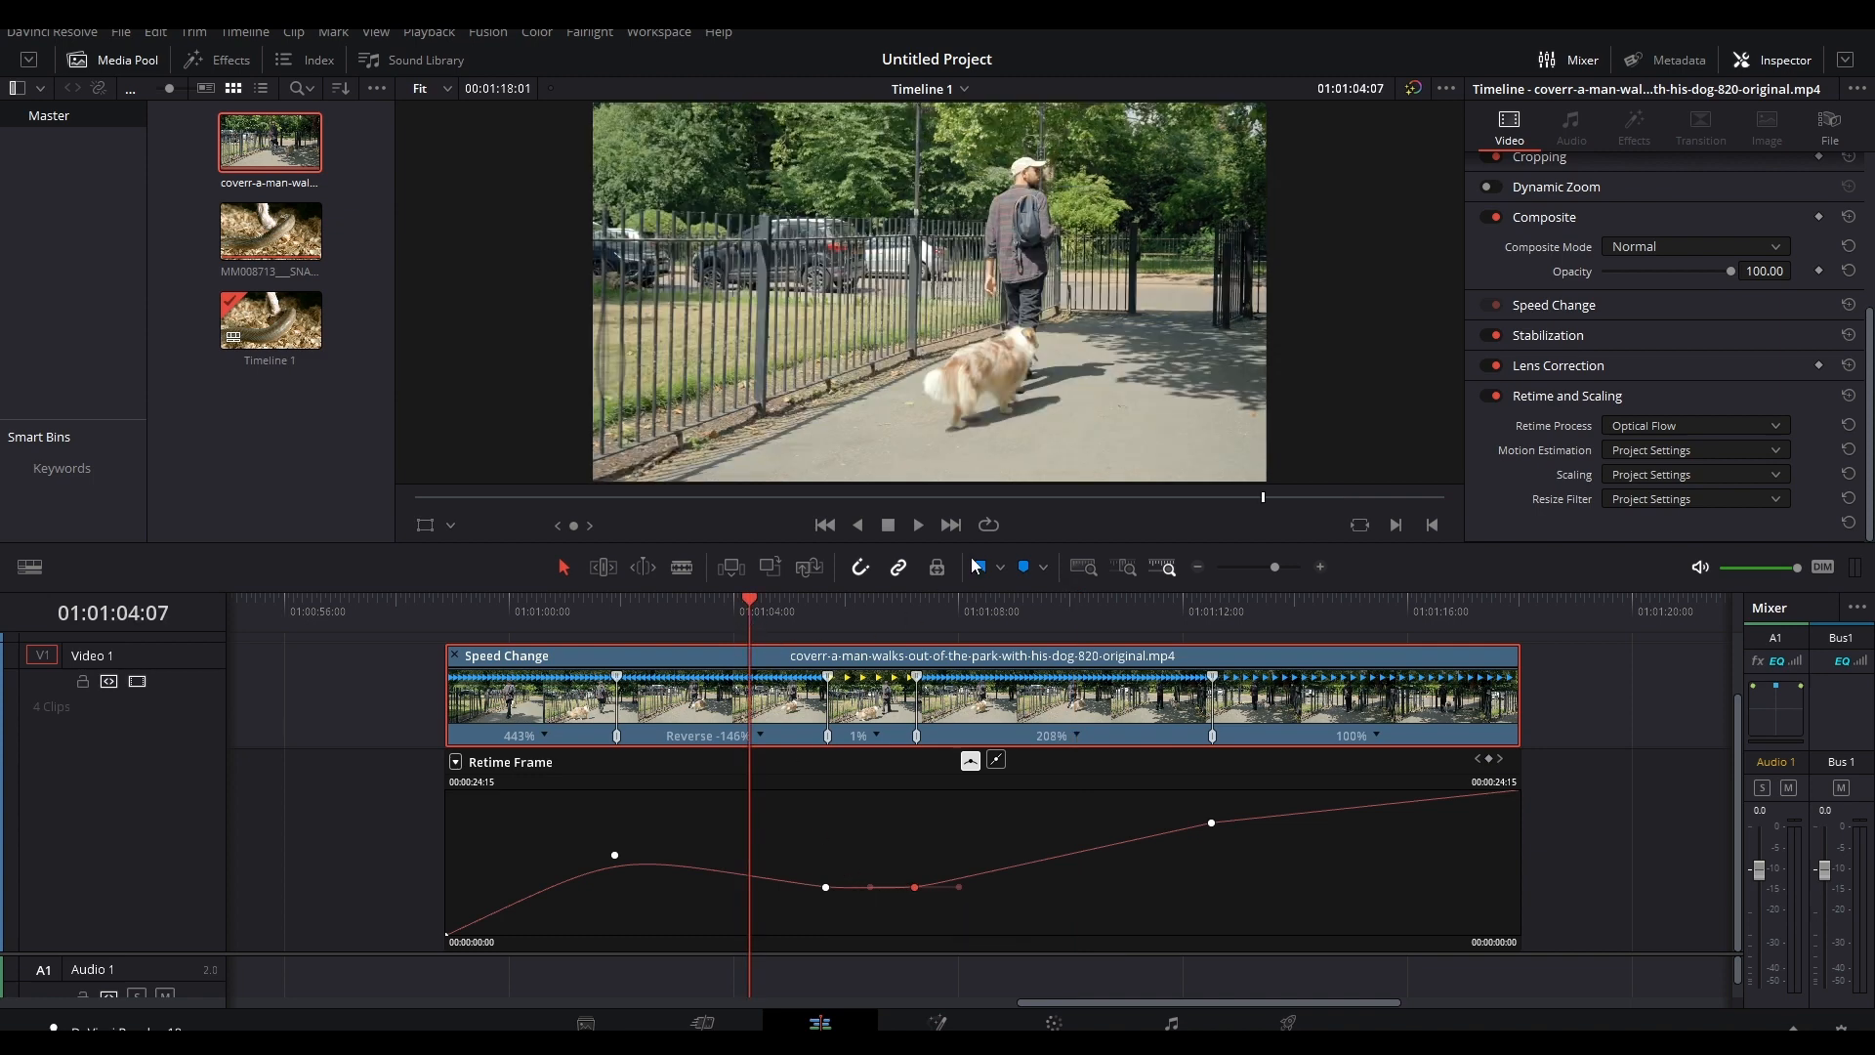
{"action": "left_click", "coordinate": [910, 531]}
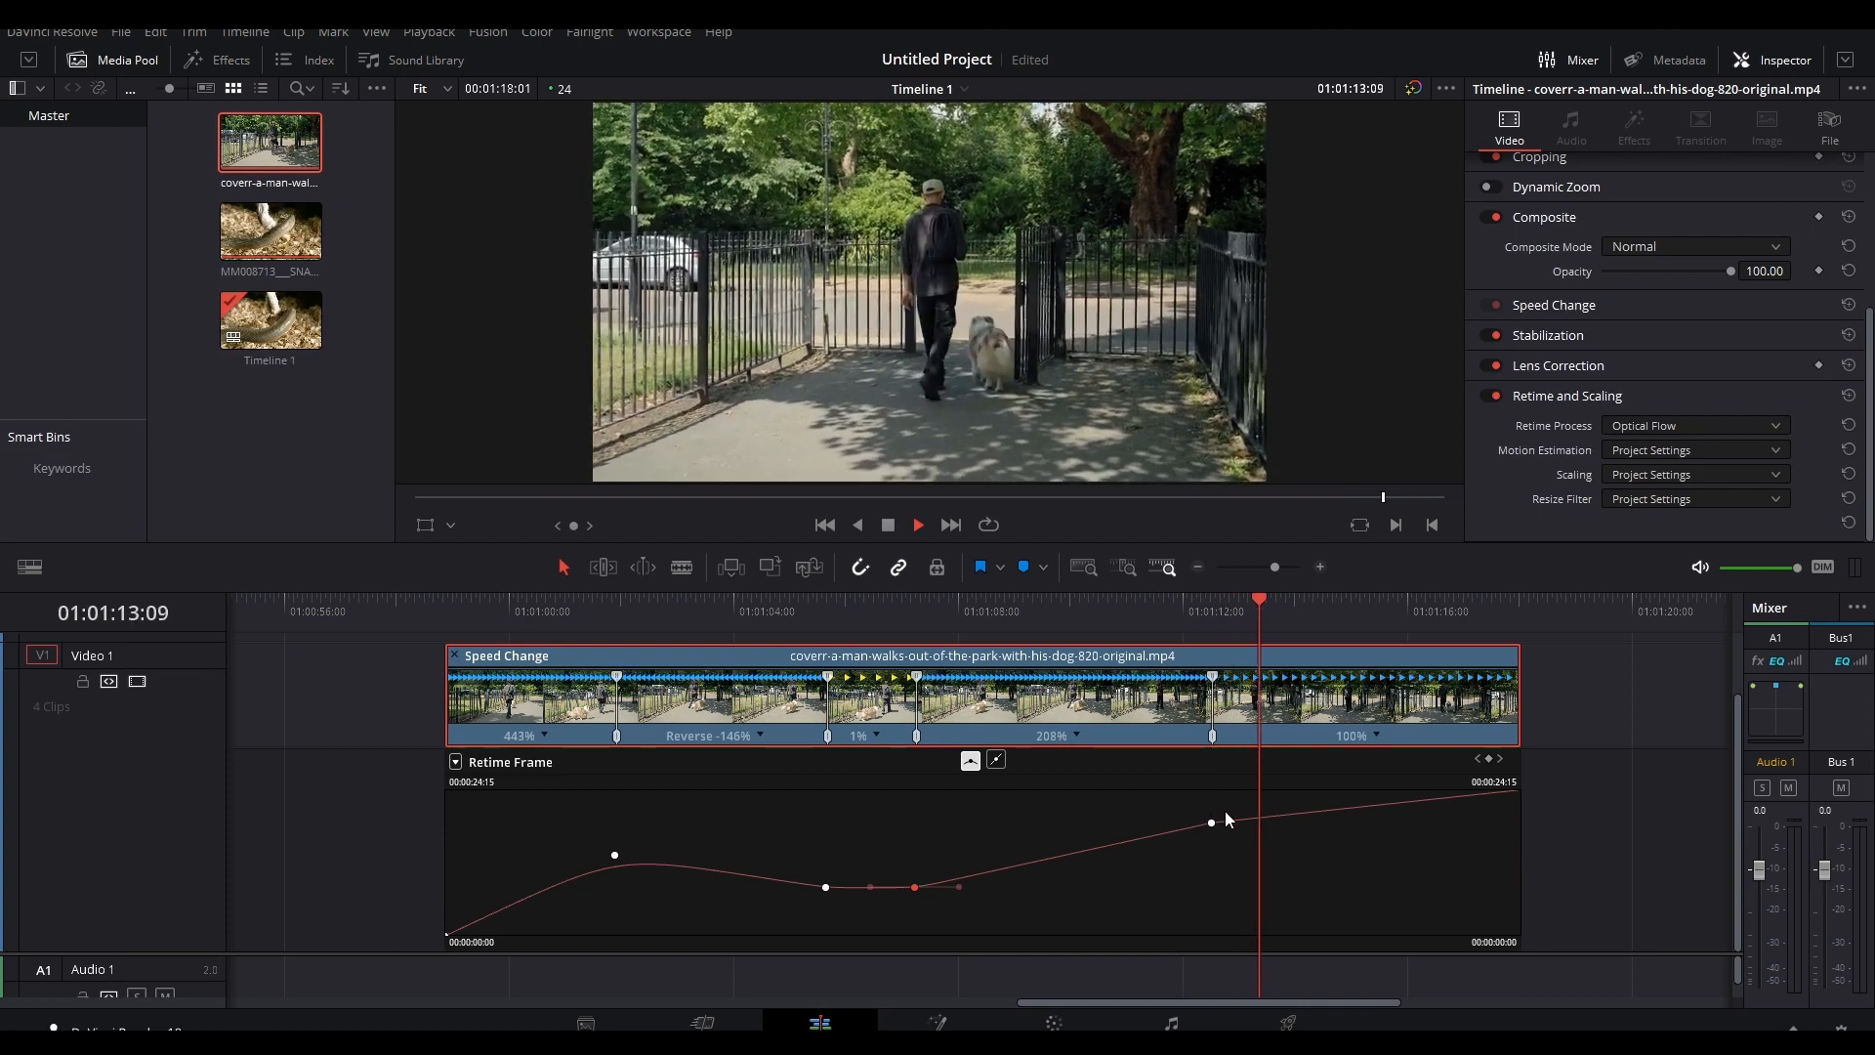
{"action": "left_click", "coordinate": [886, 531]}
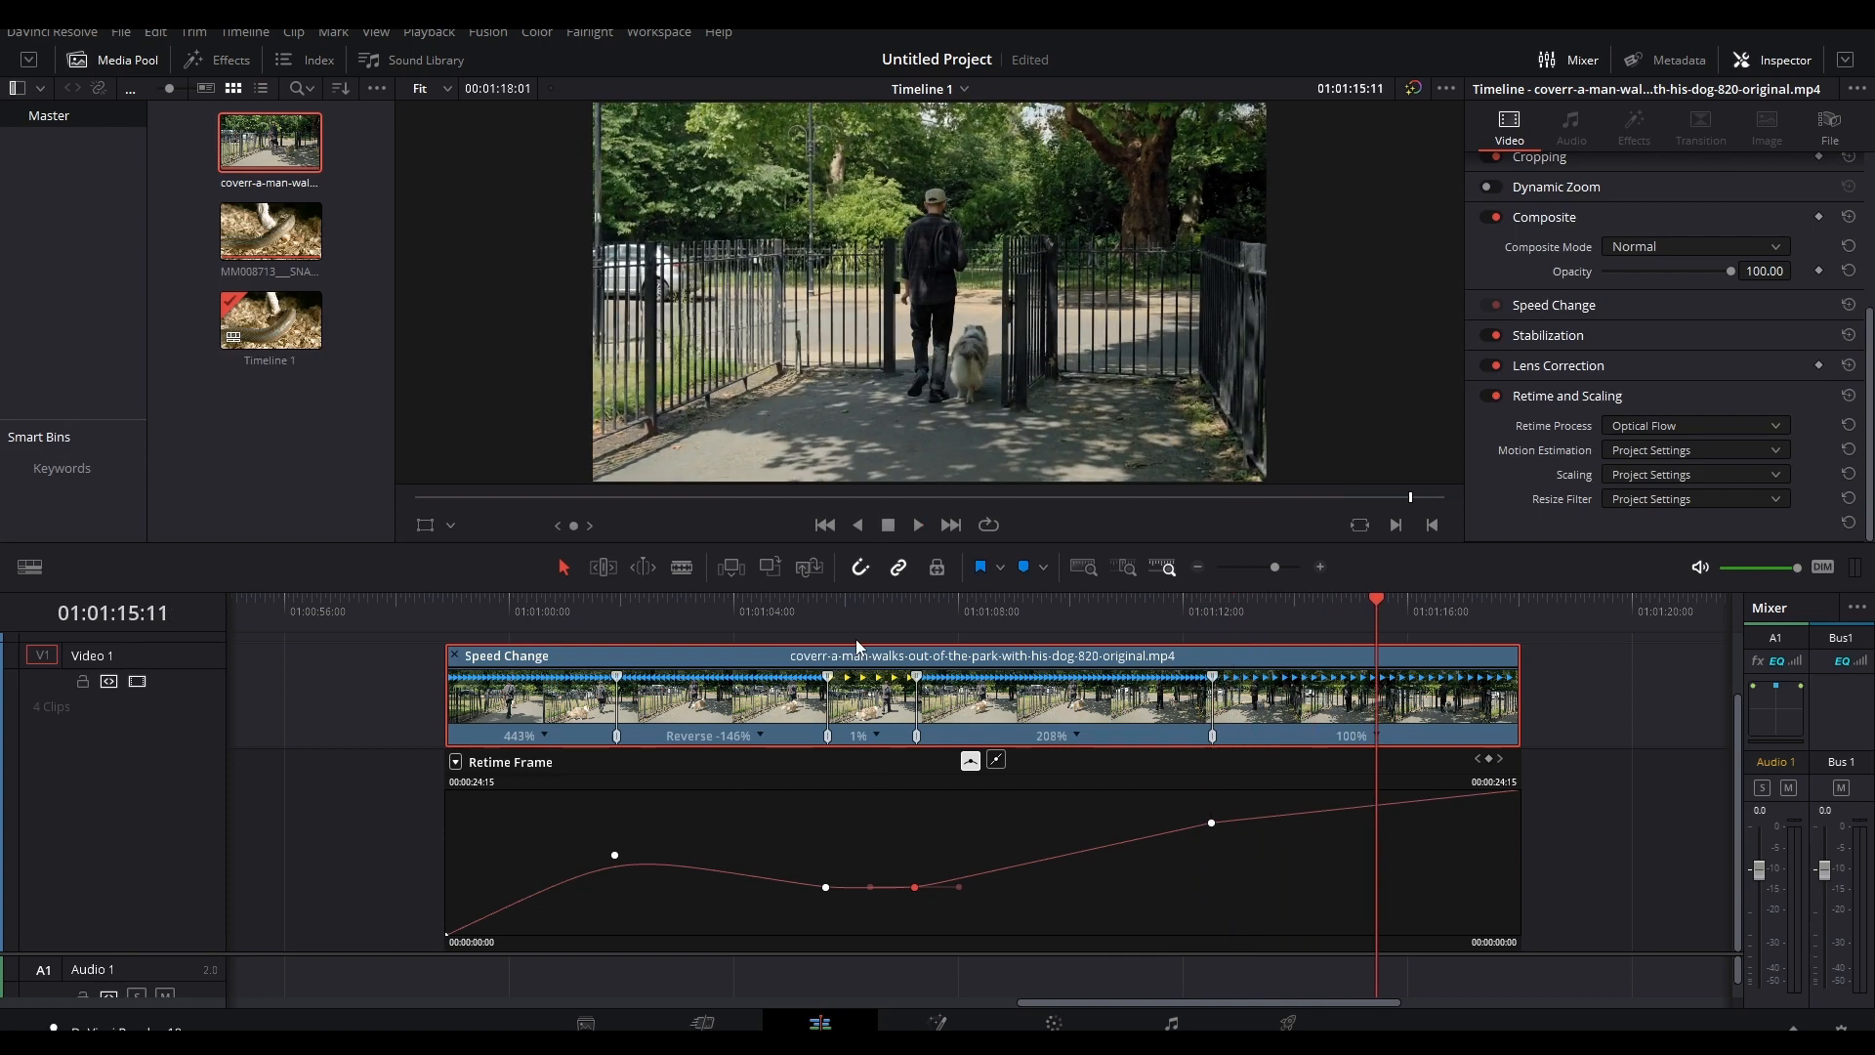